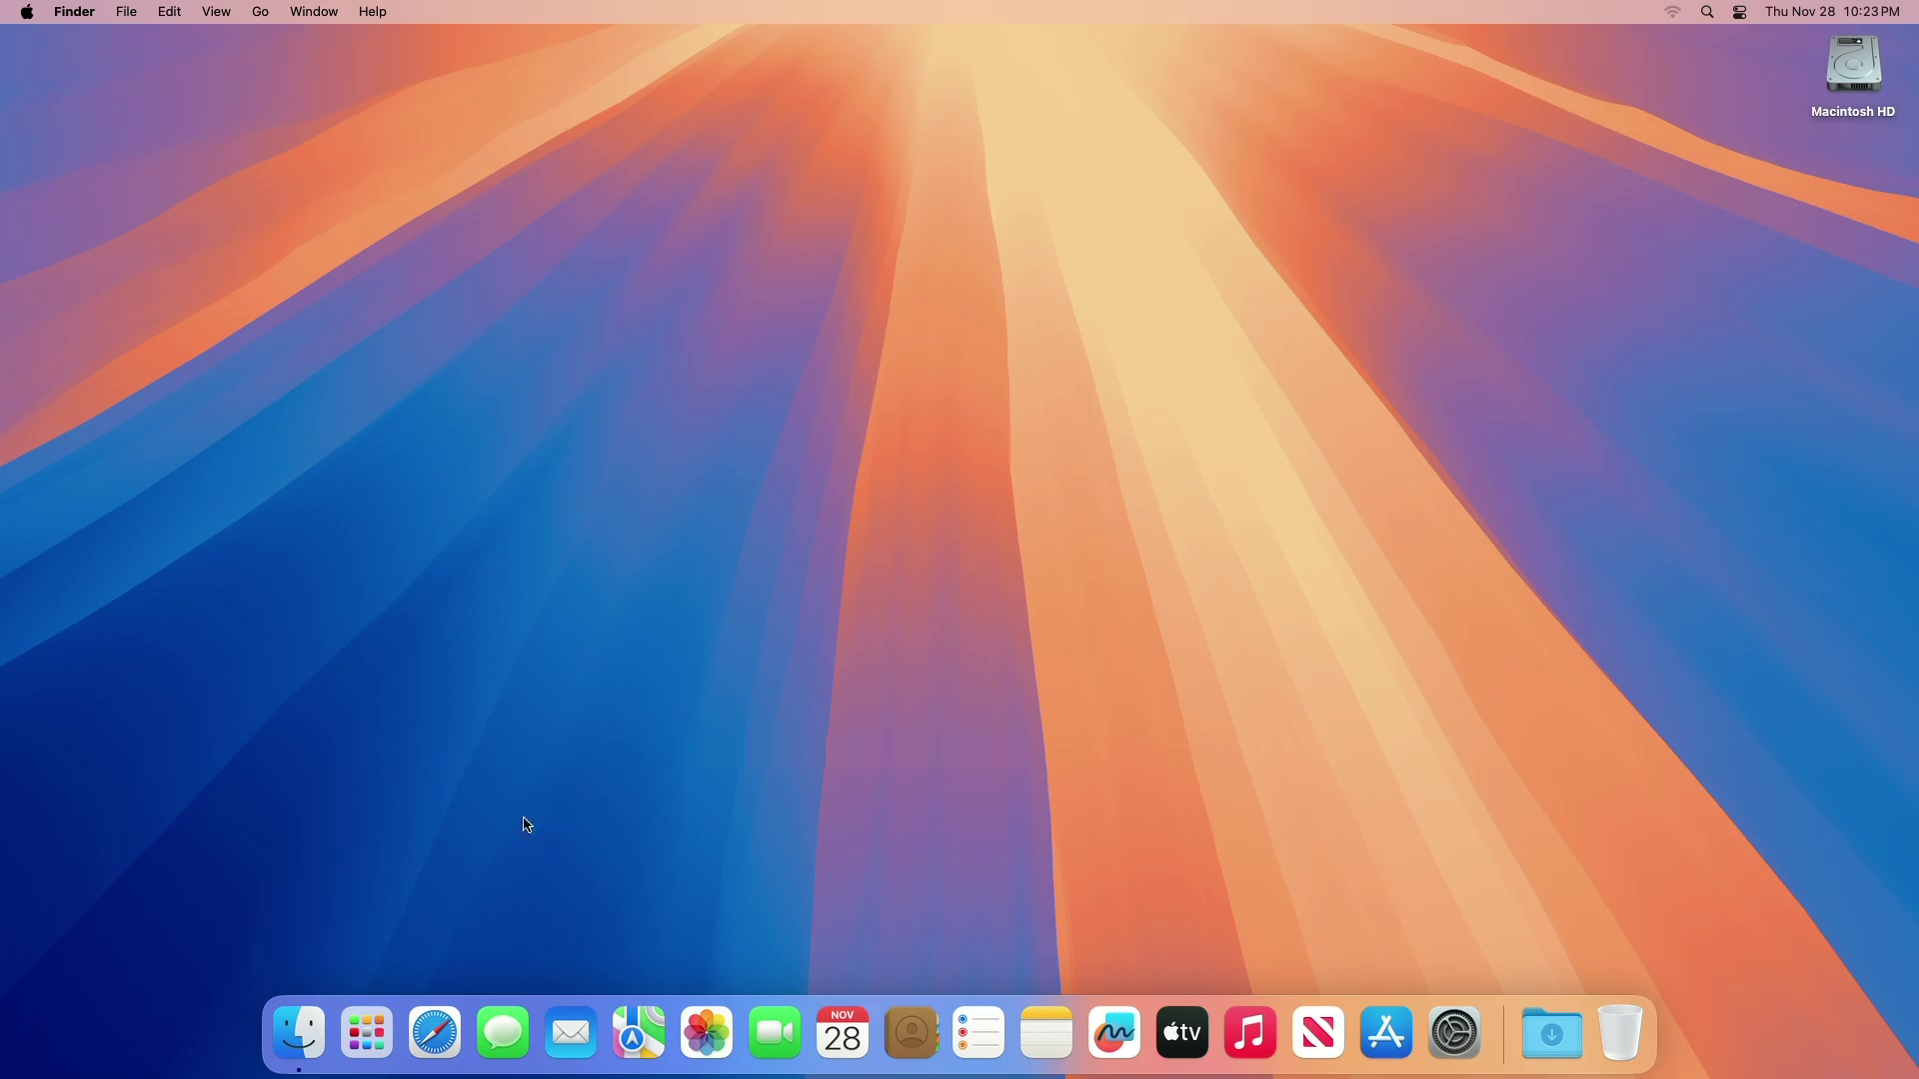
# In Safari, select the Windows 11 multi-edition ISO for x64 devices on Microsoft's download page and request its download.
pyautogui.click(433, 1049)
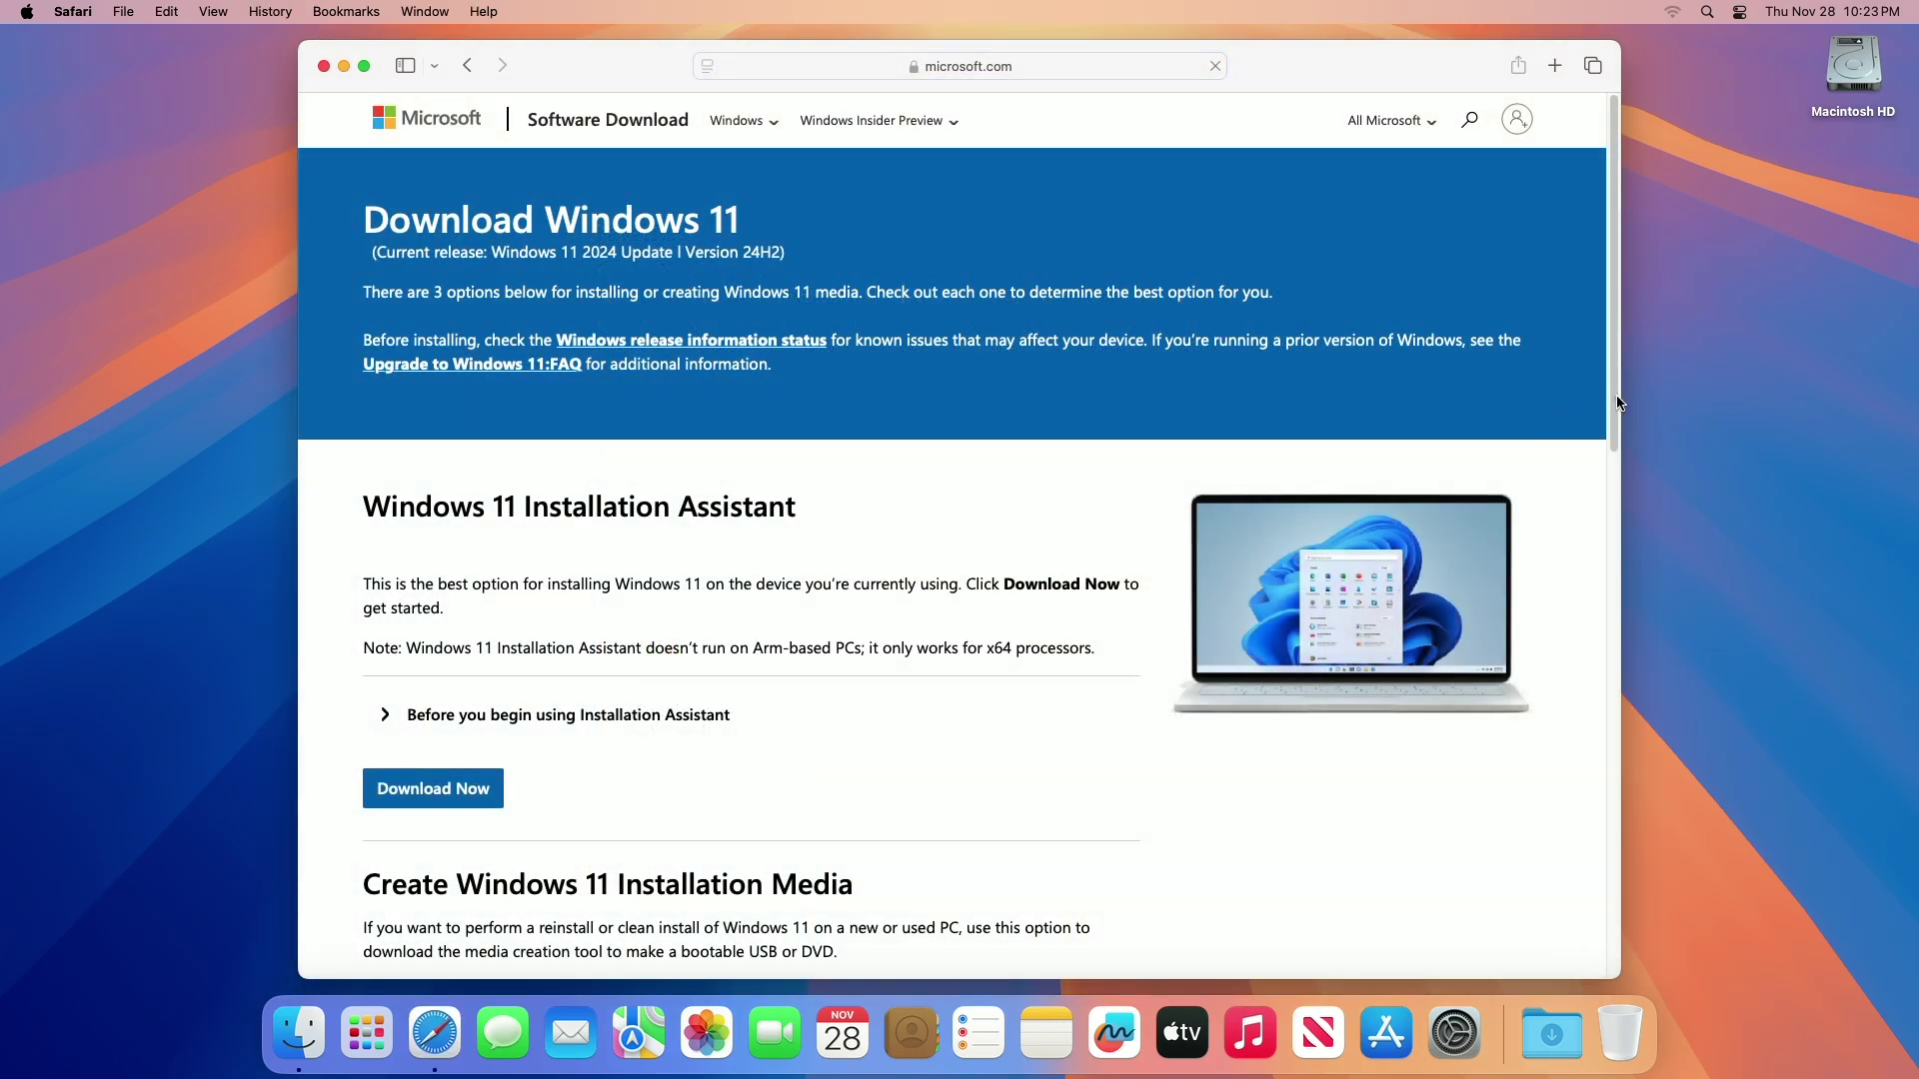
pyautogui.moveTo(1615, 407); pyautogui.dragTo(1605, 728)
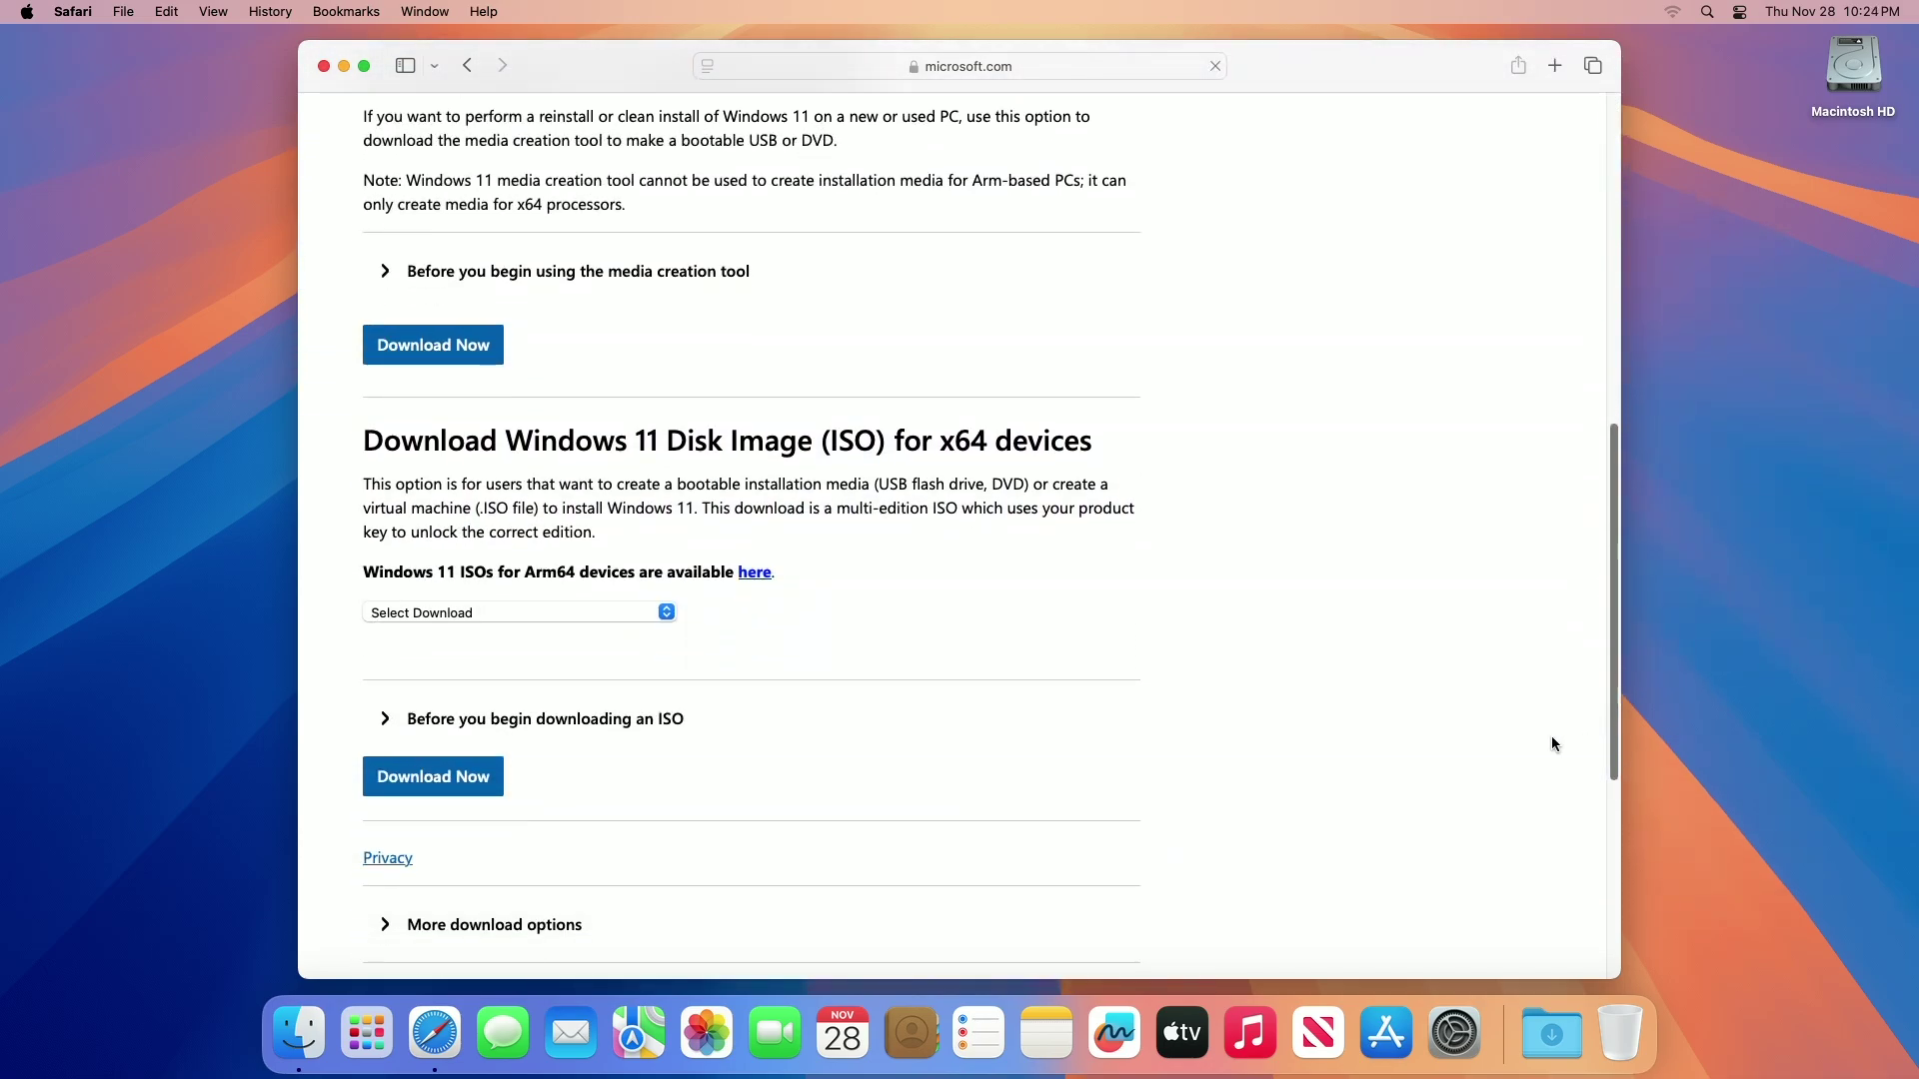
pyautogui.click(567, 610)
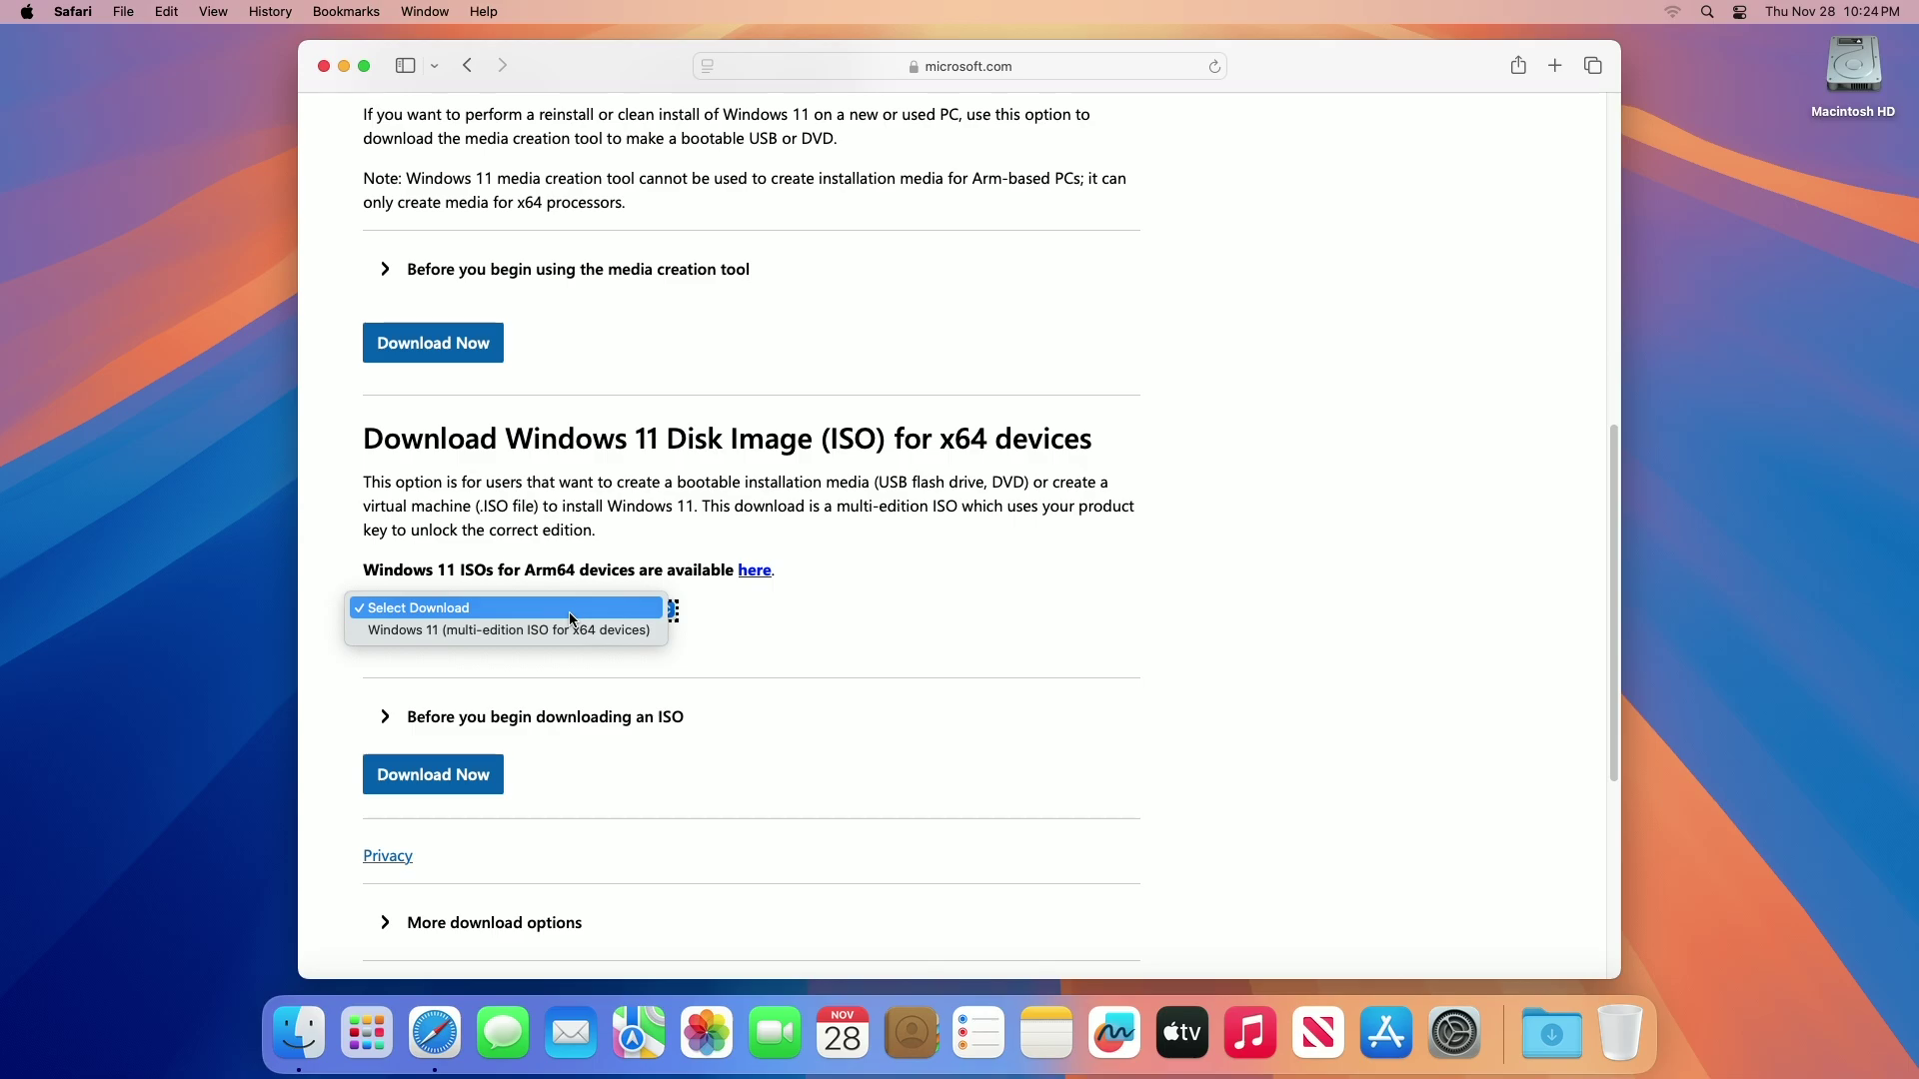
pyautogui.click(560, 632)
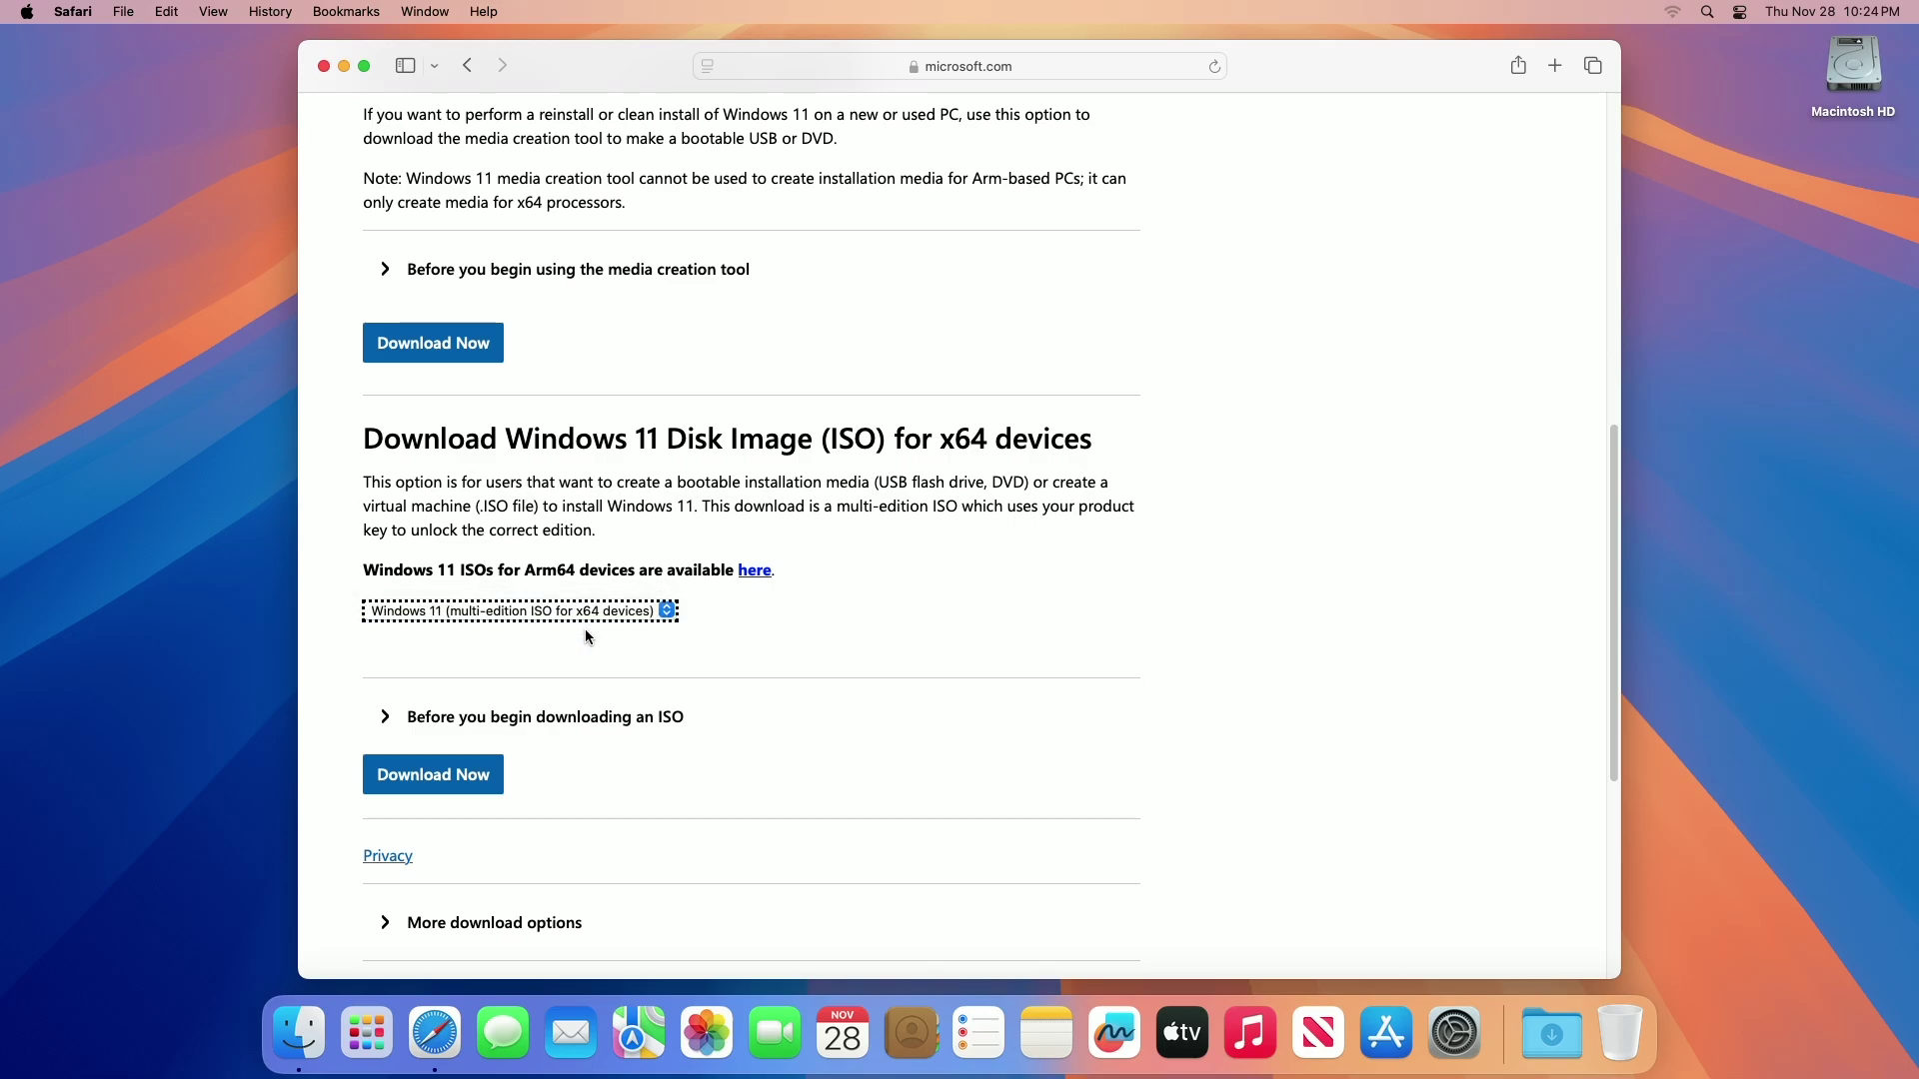
pyautogui.click(462, 784)
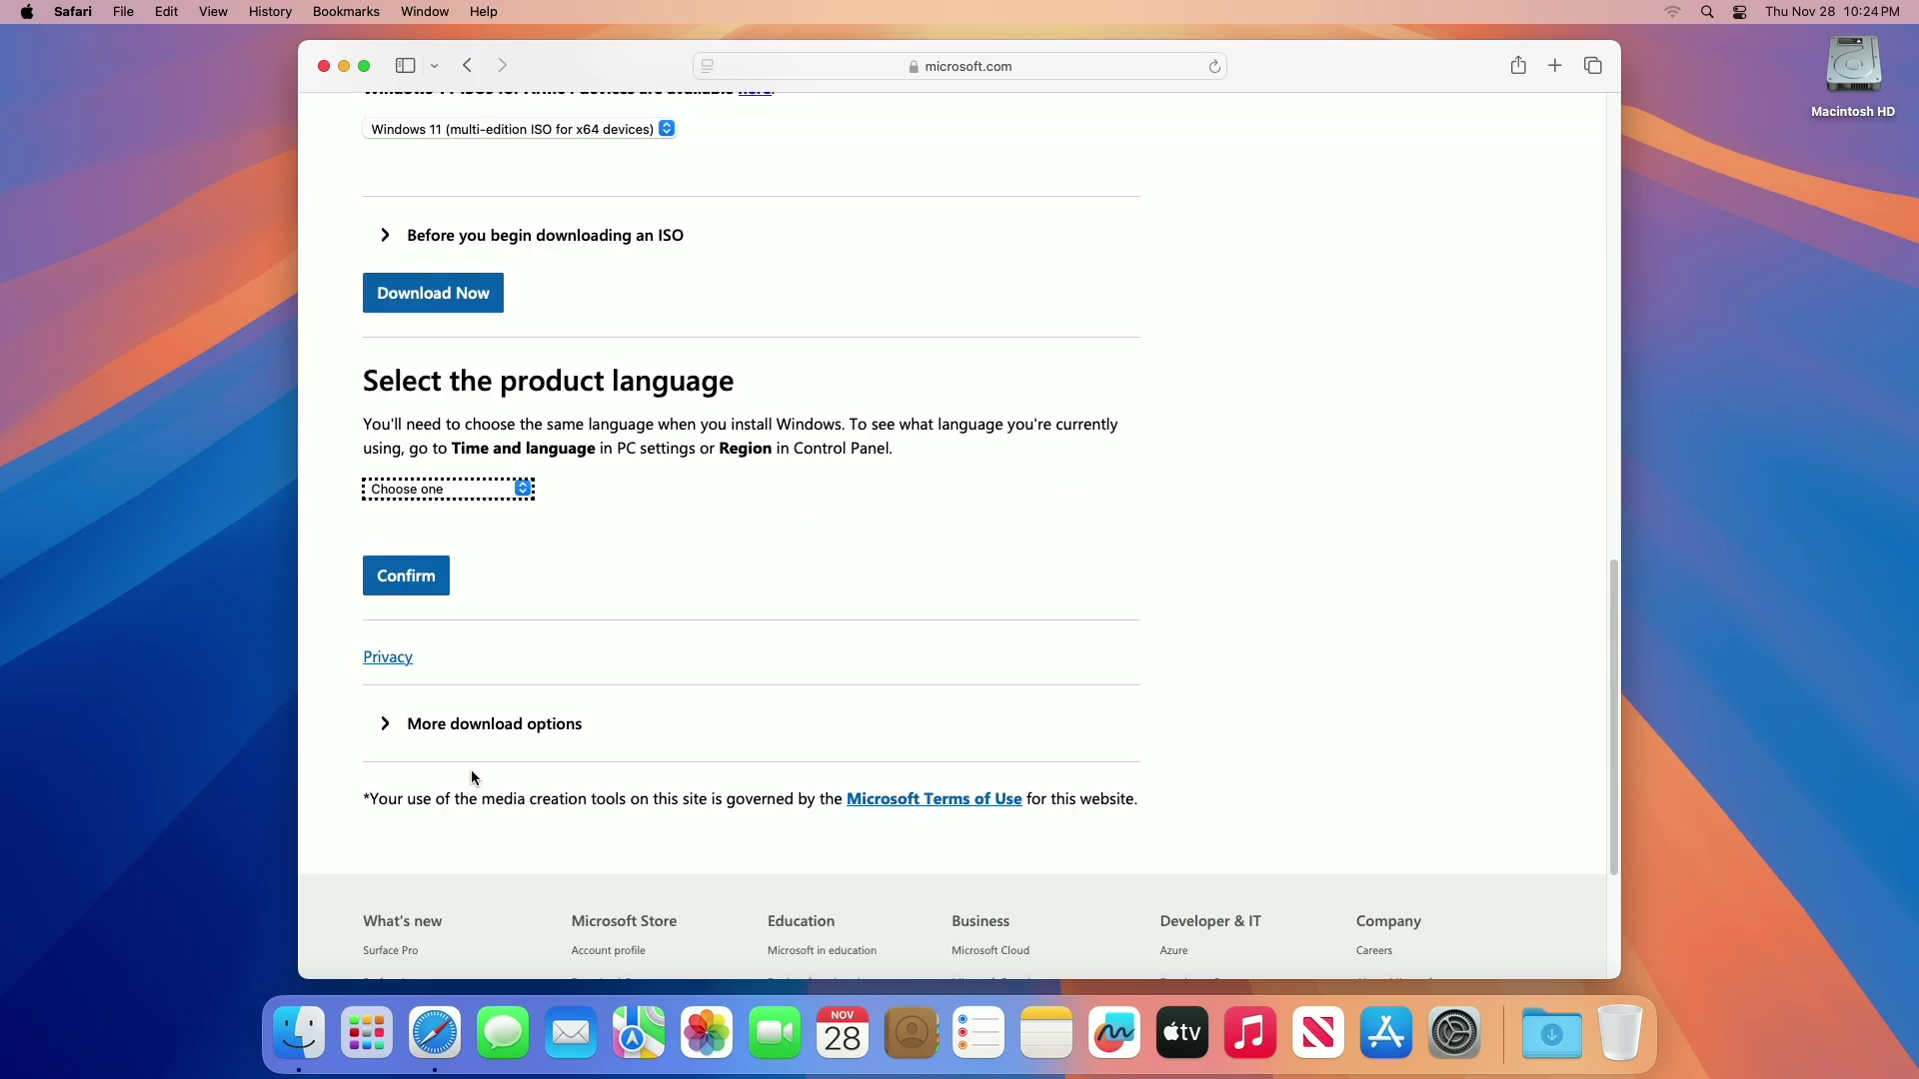
pyautogui.click(445, 490)
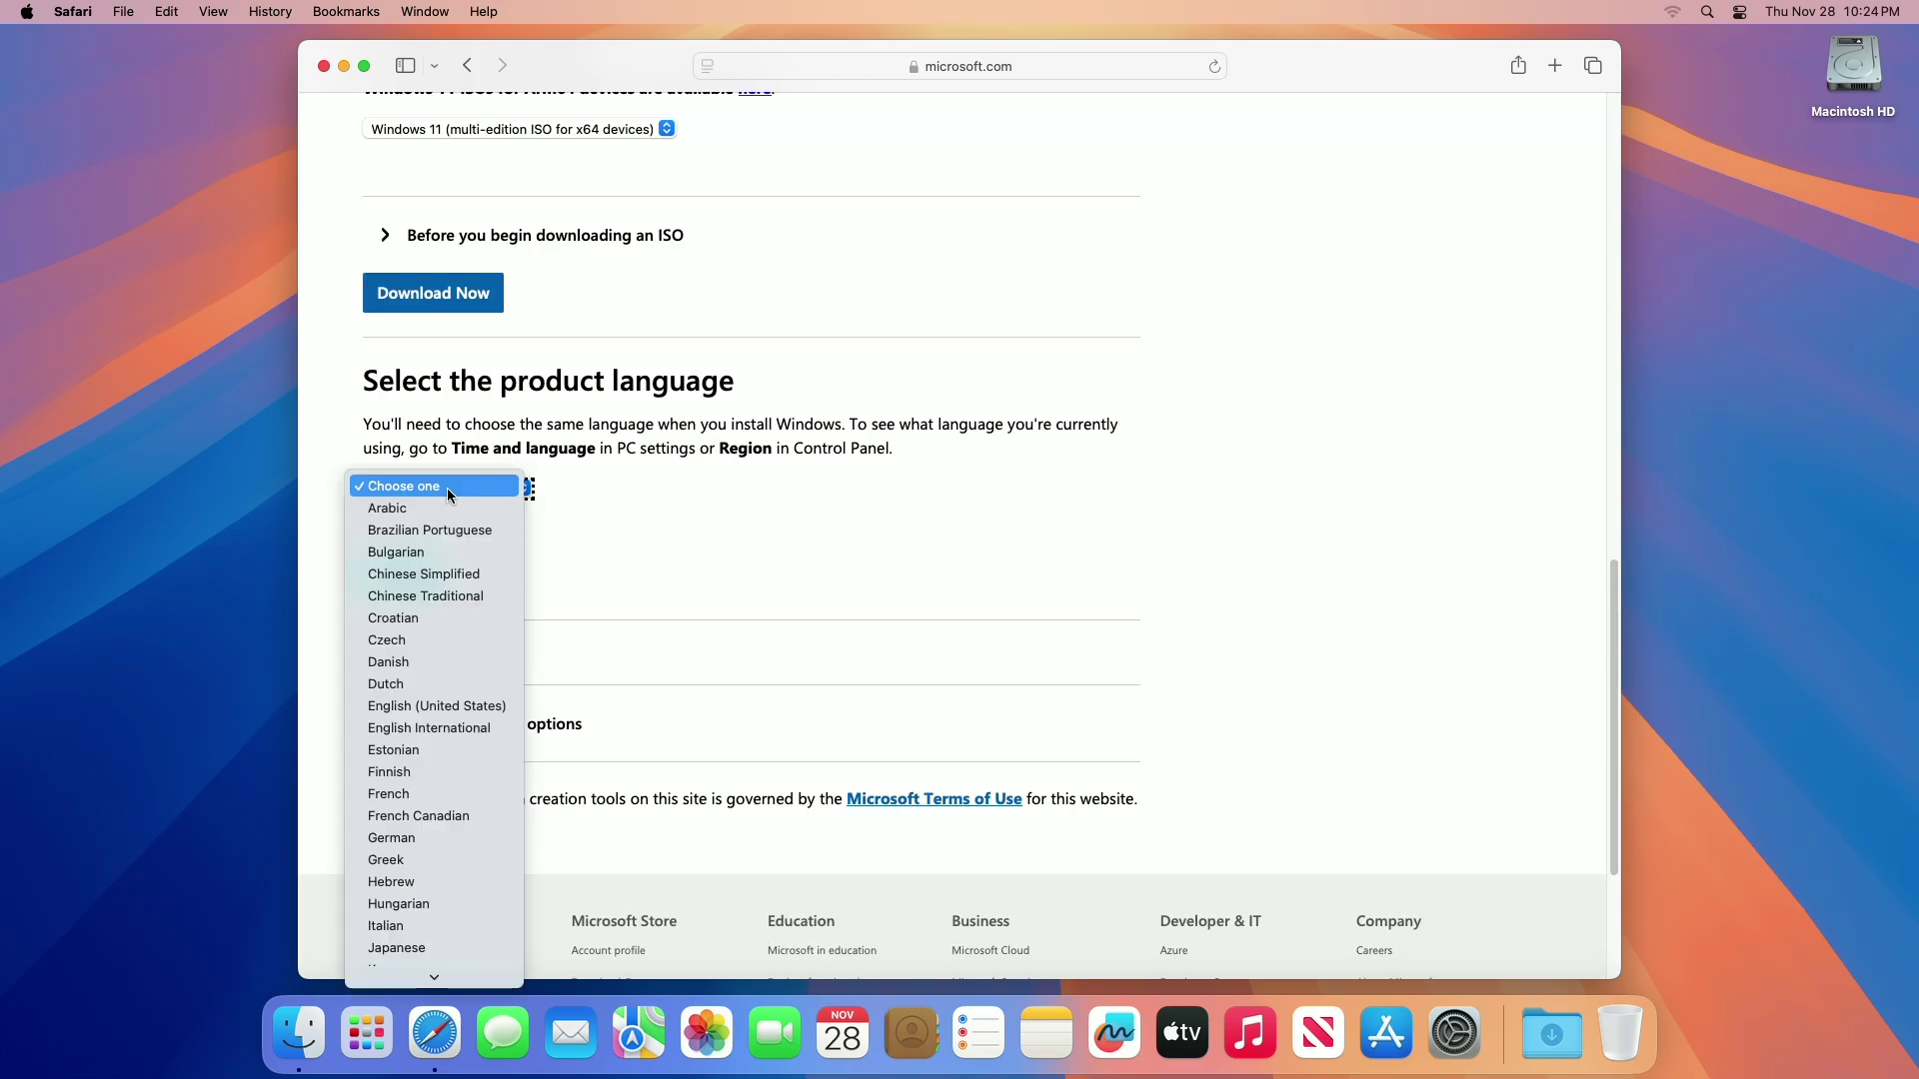
pyautogui.click(458, 705)
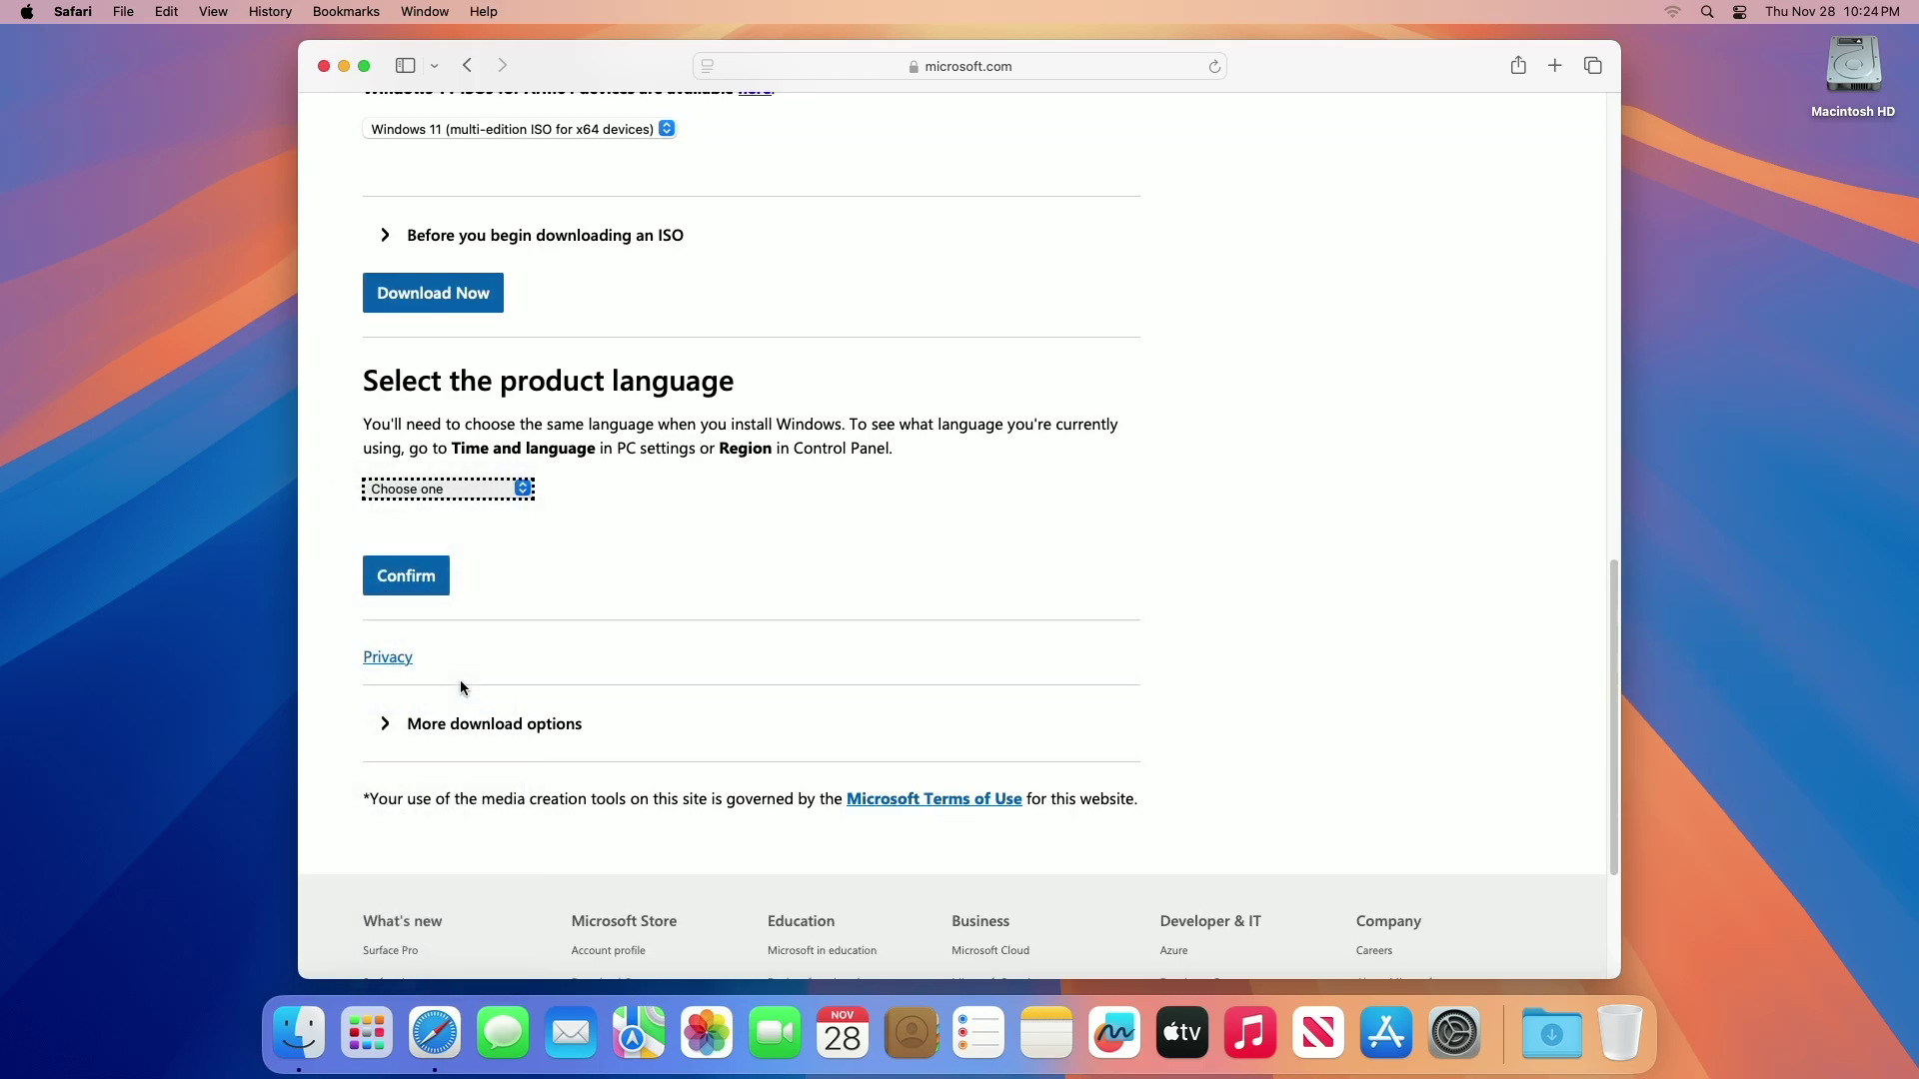
pyautogui.click(434, 574)
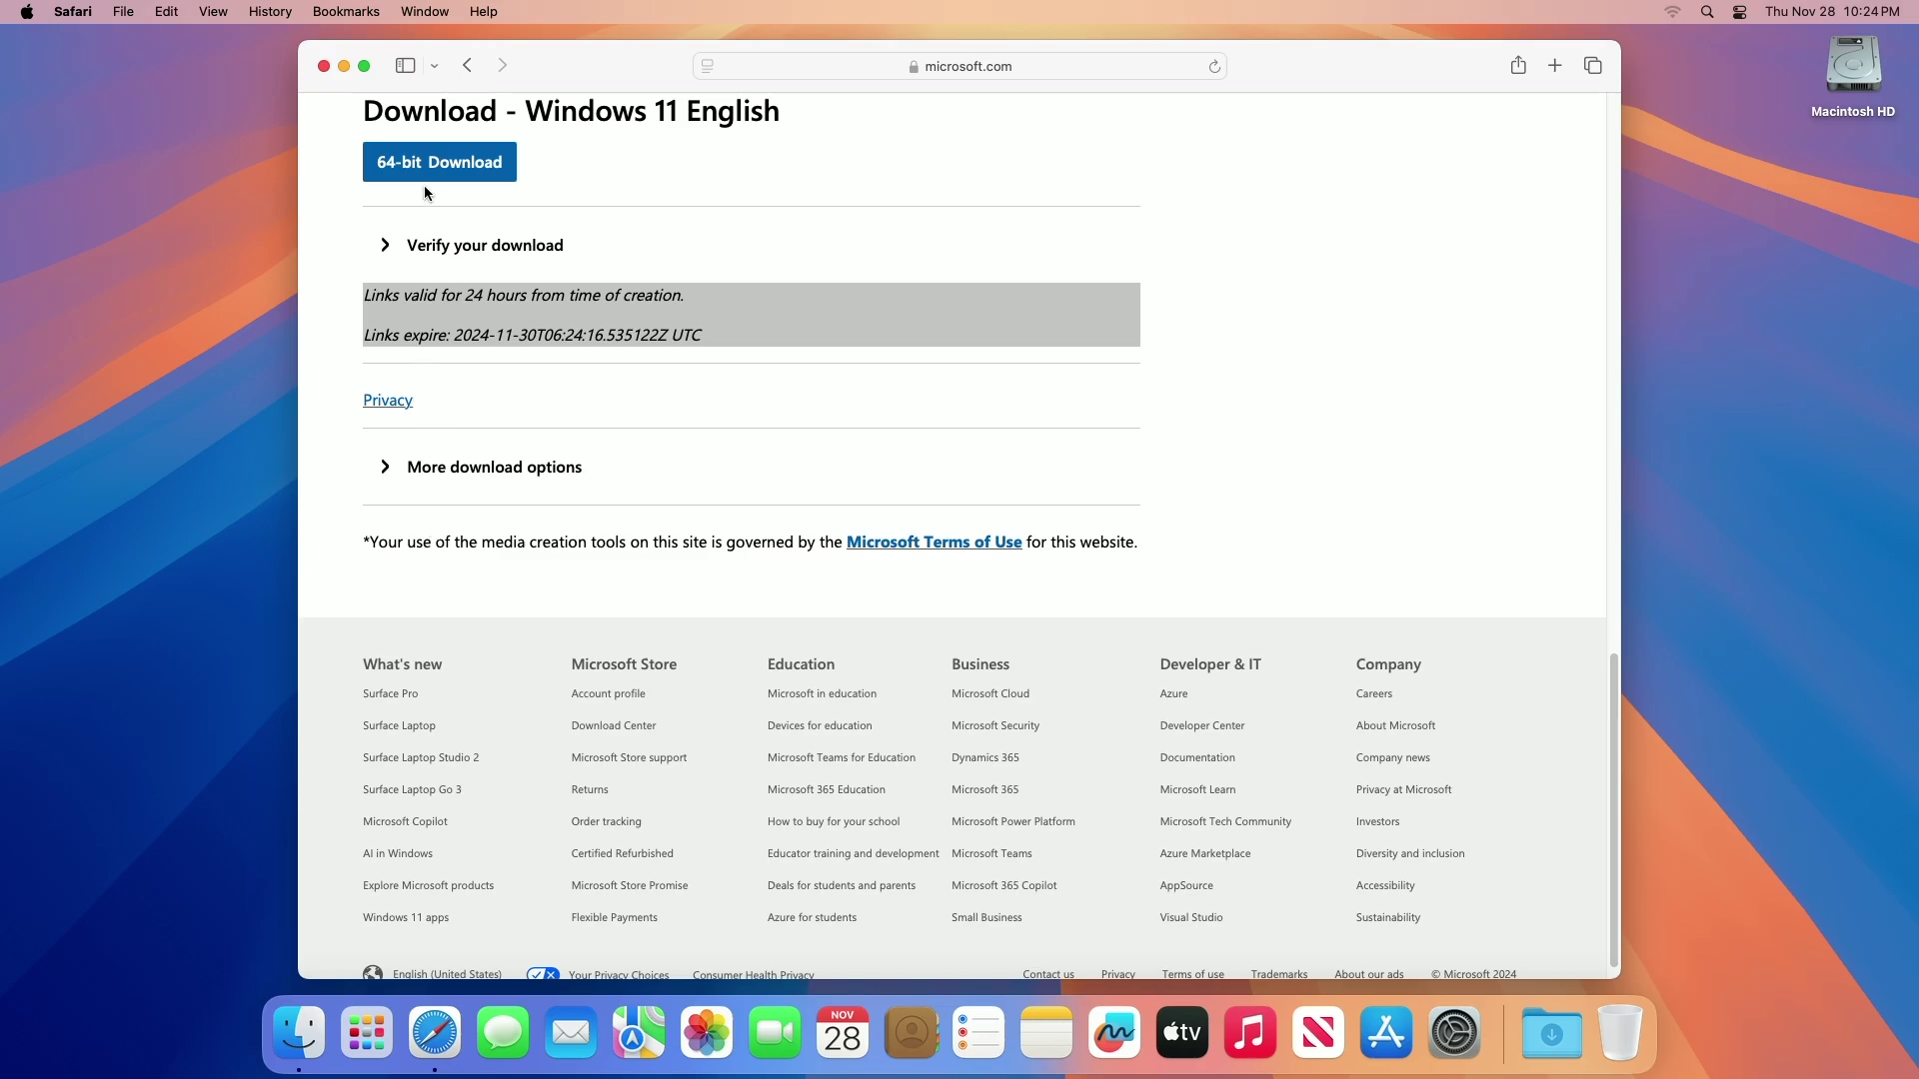
pyautogui.click(427, 170)
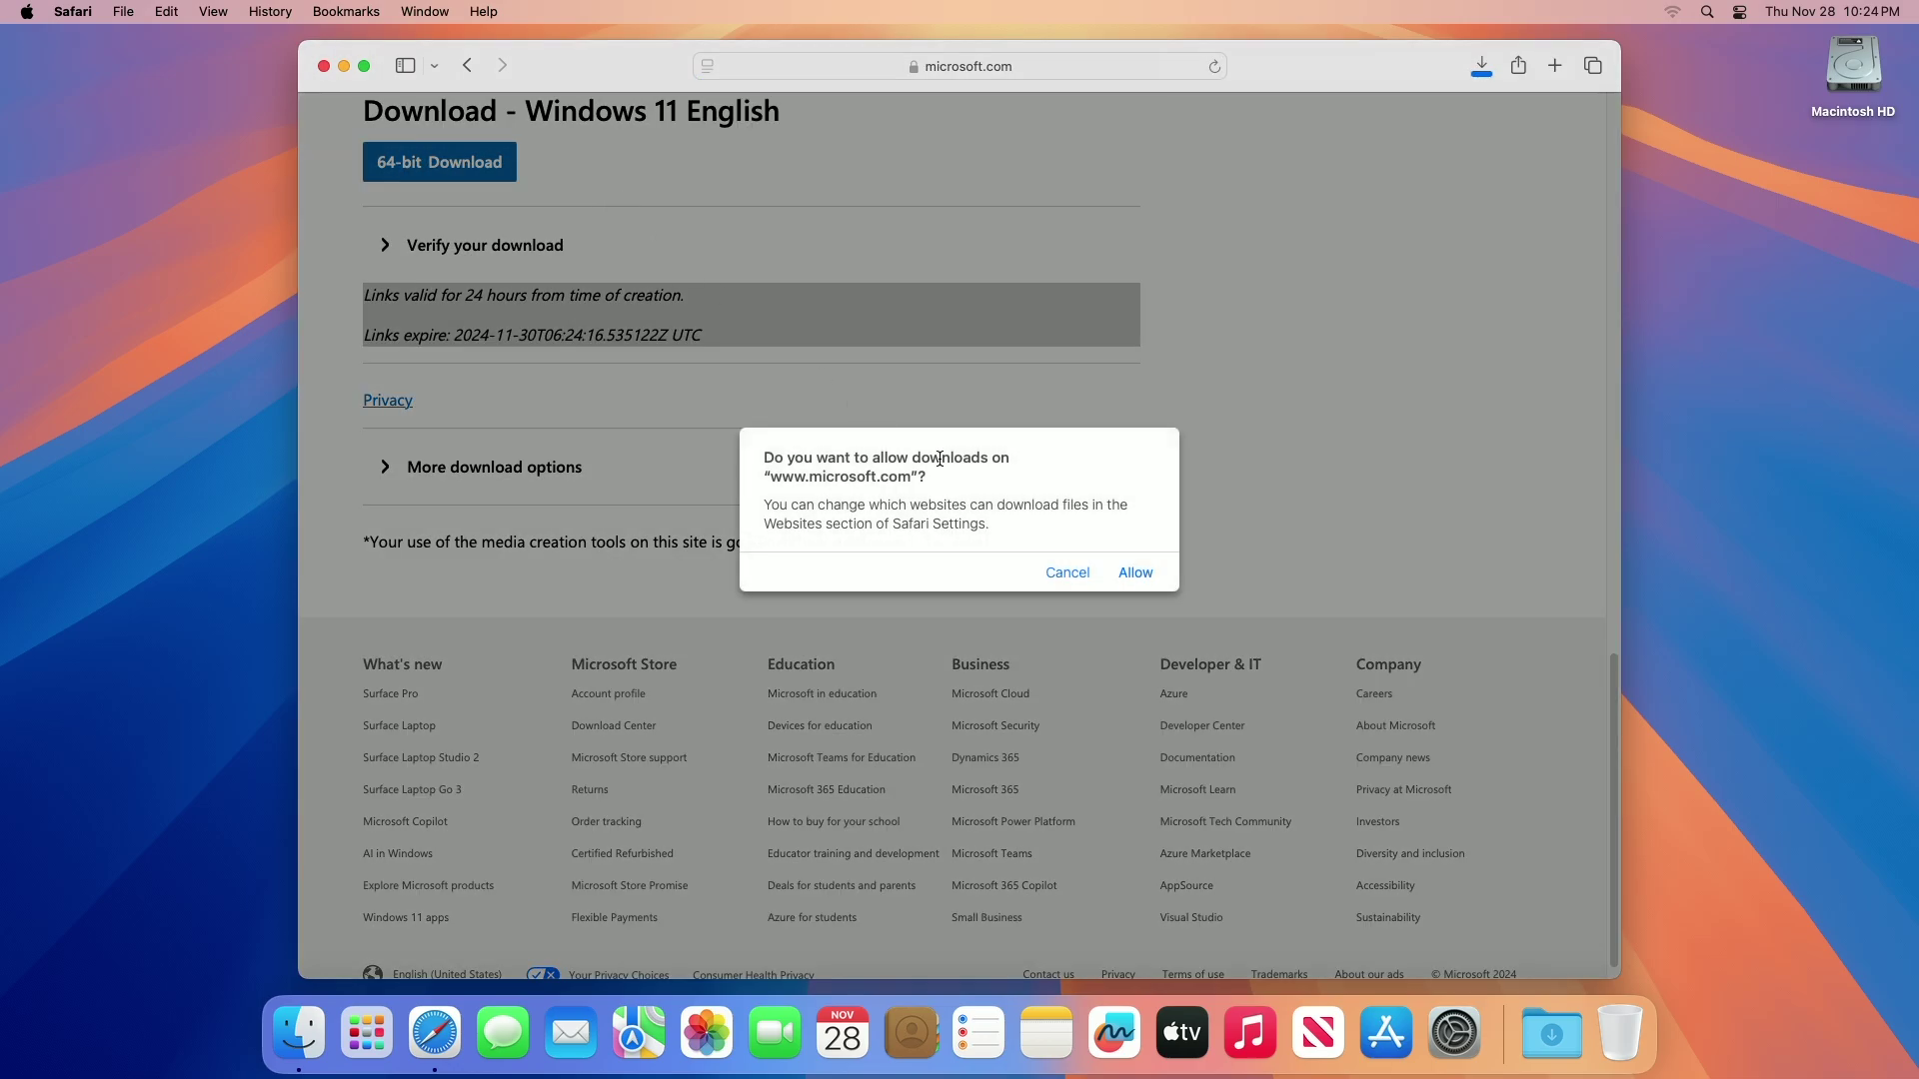
pyautogui.click(1137, 574)
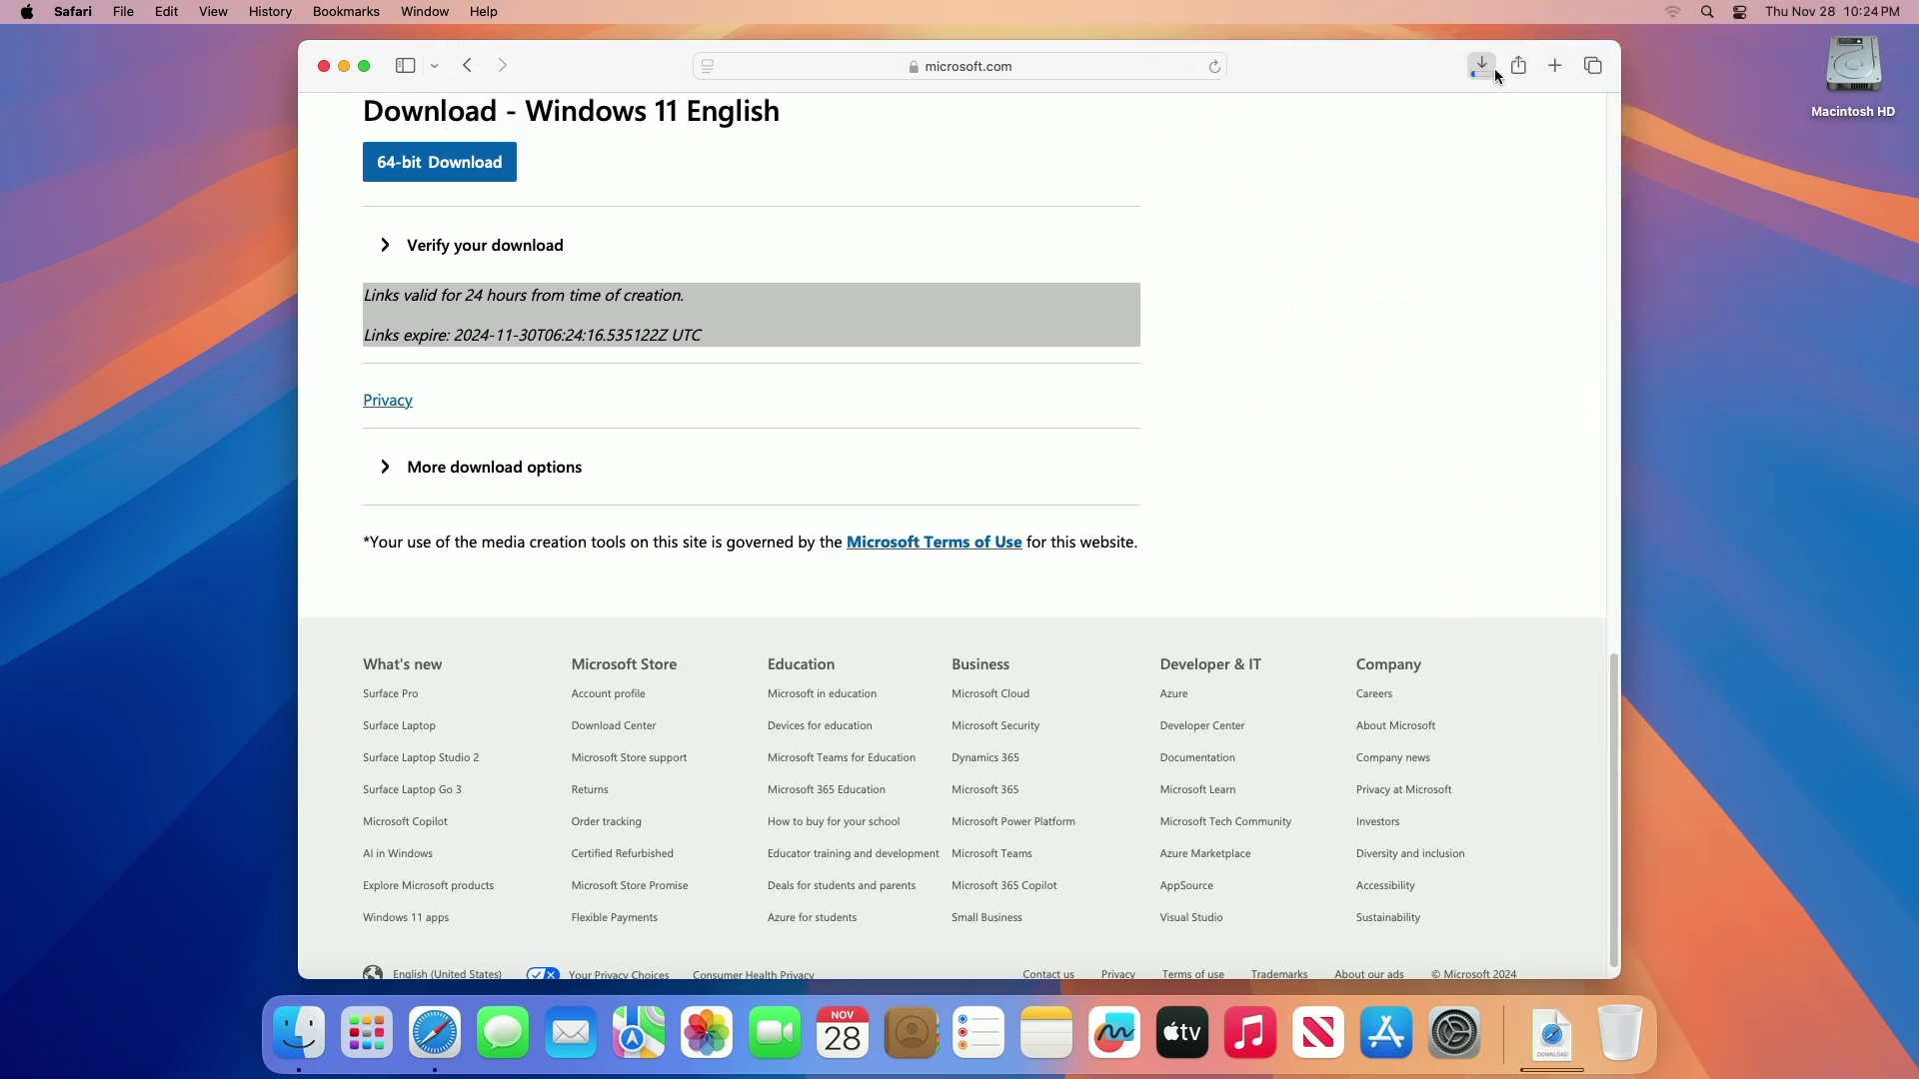
pyautogui.click(1482, 66)
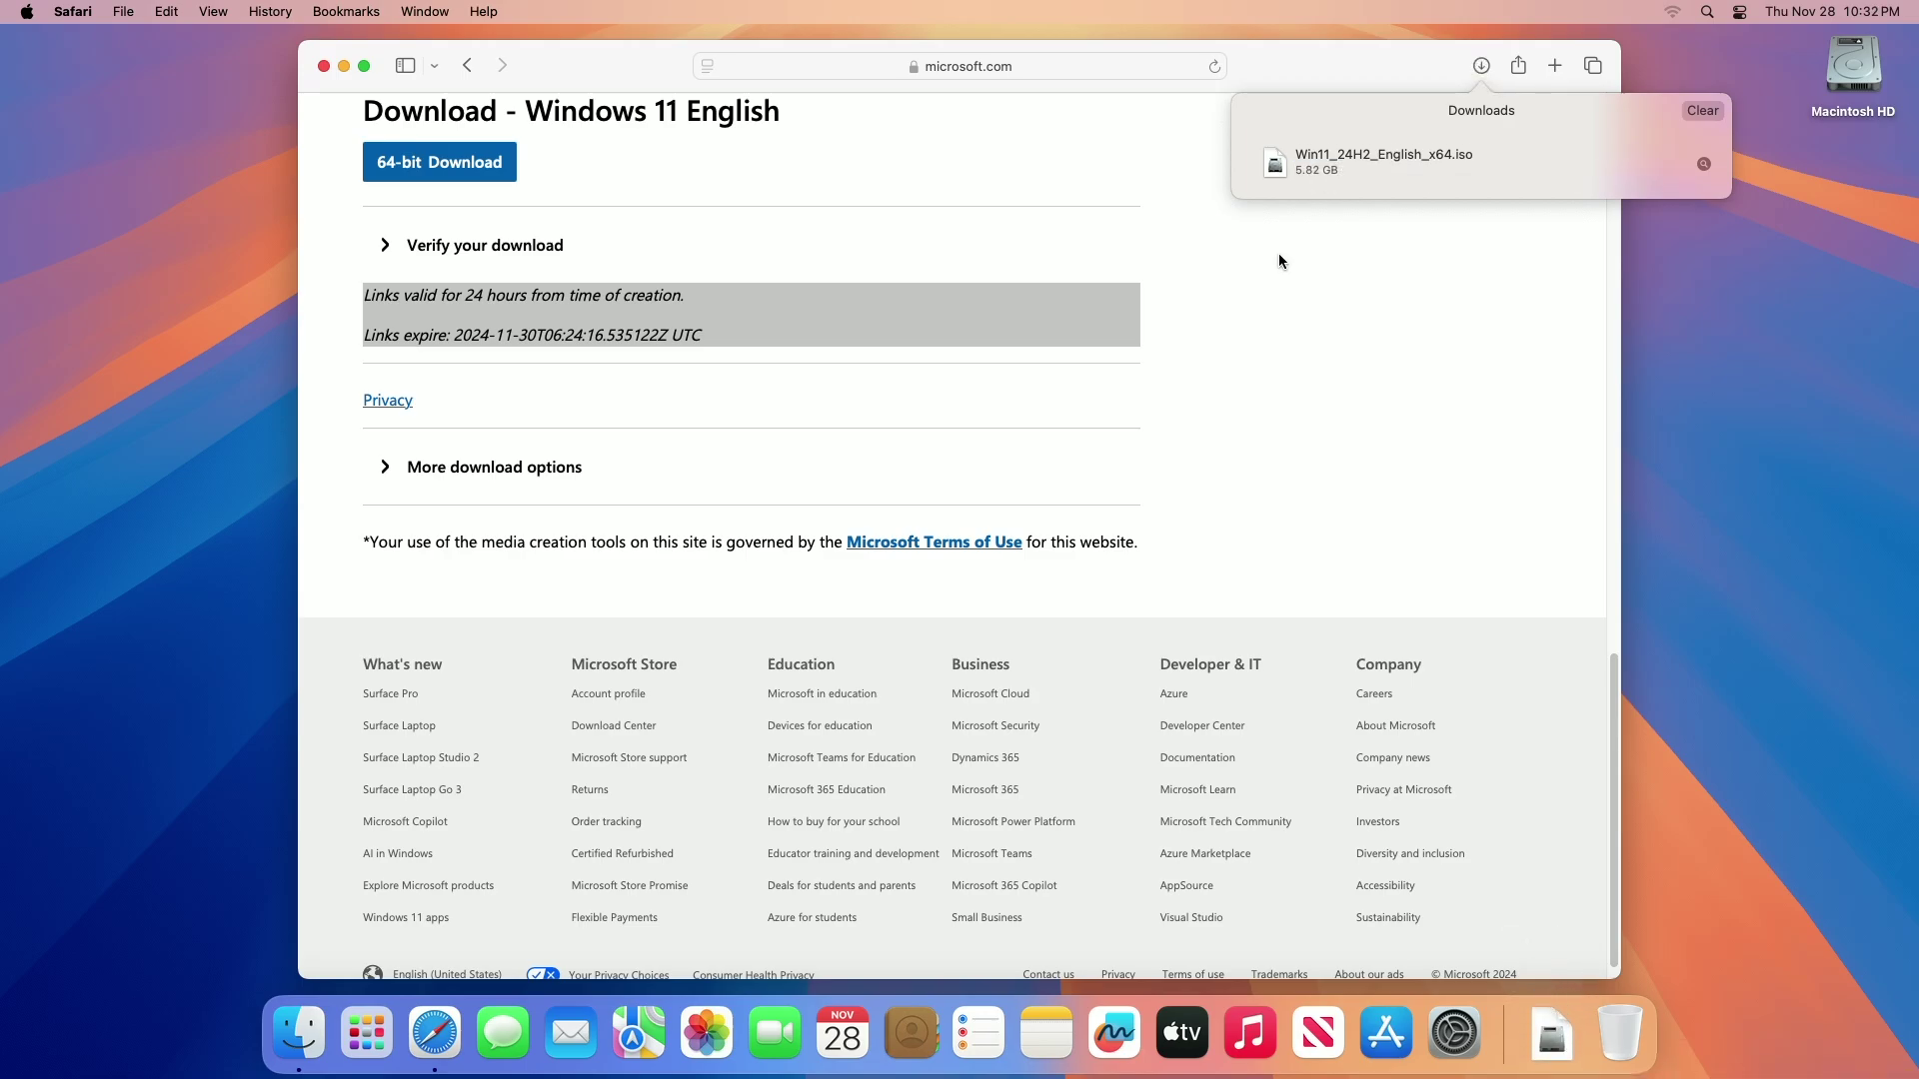
pyautogui.press('super+h')
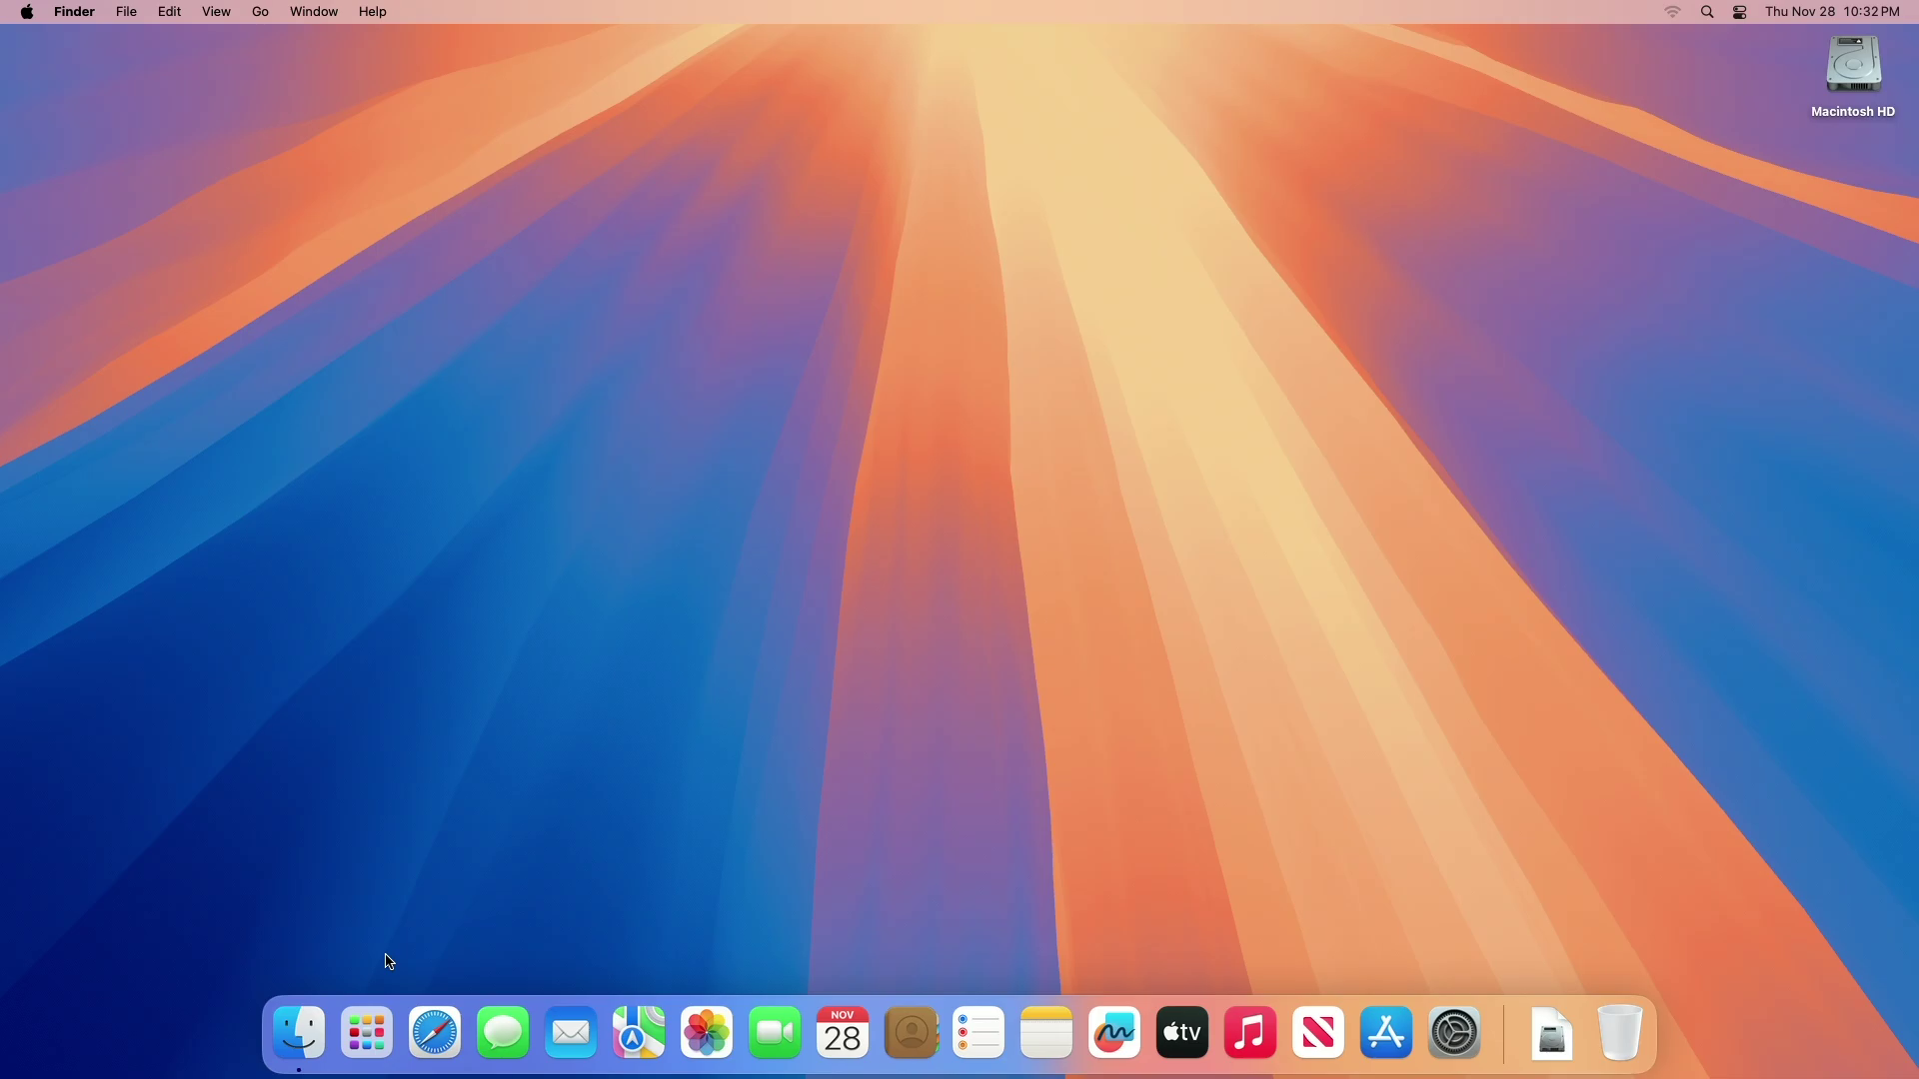
# Use Boot Camp Assistant to download the Windows support software, saving it as WindowsSupport in the home folder, and quit it.
pyautogui.click(367, 1031)
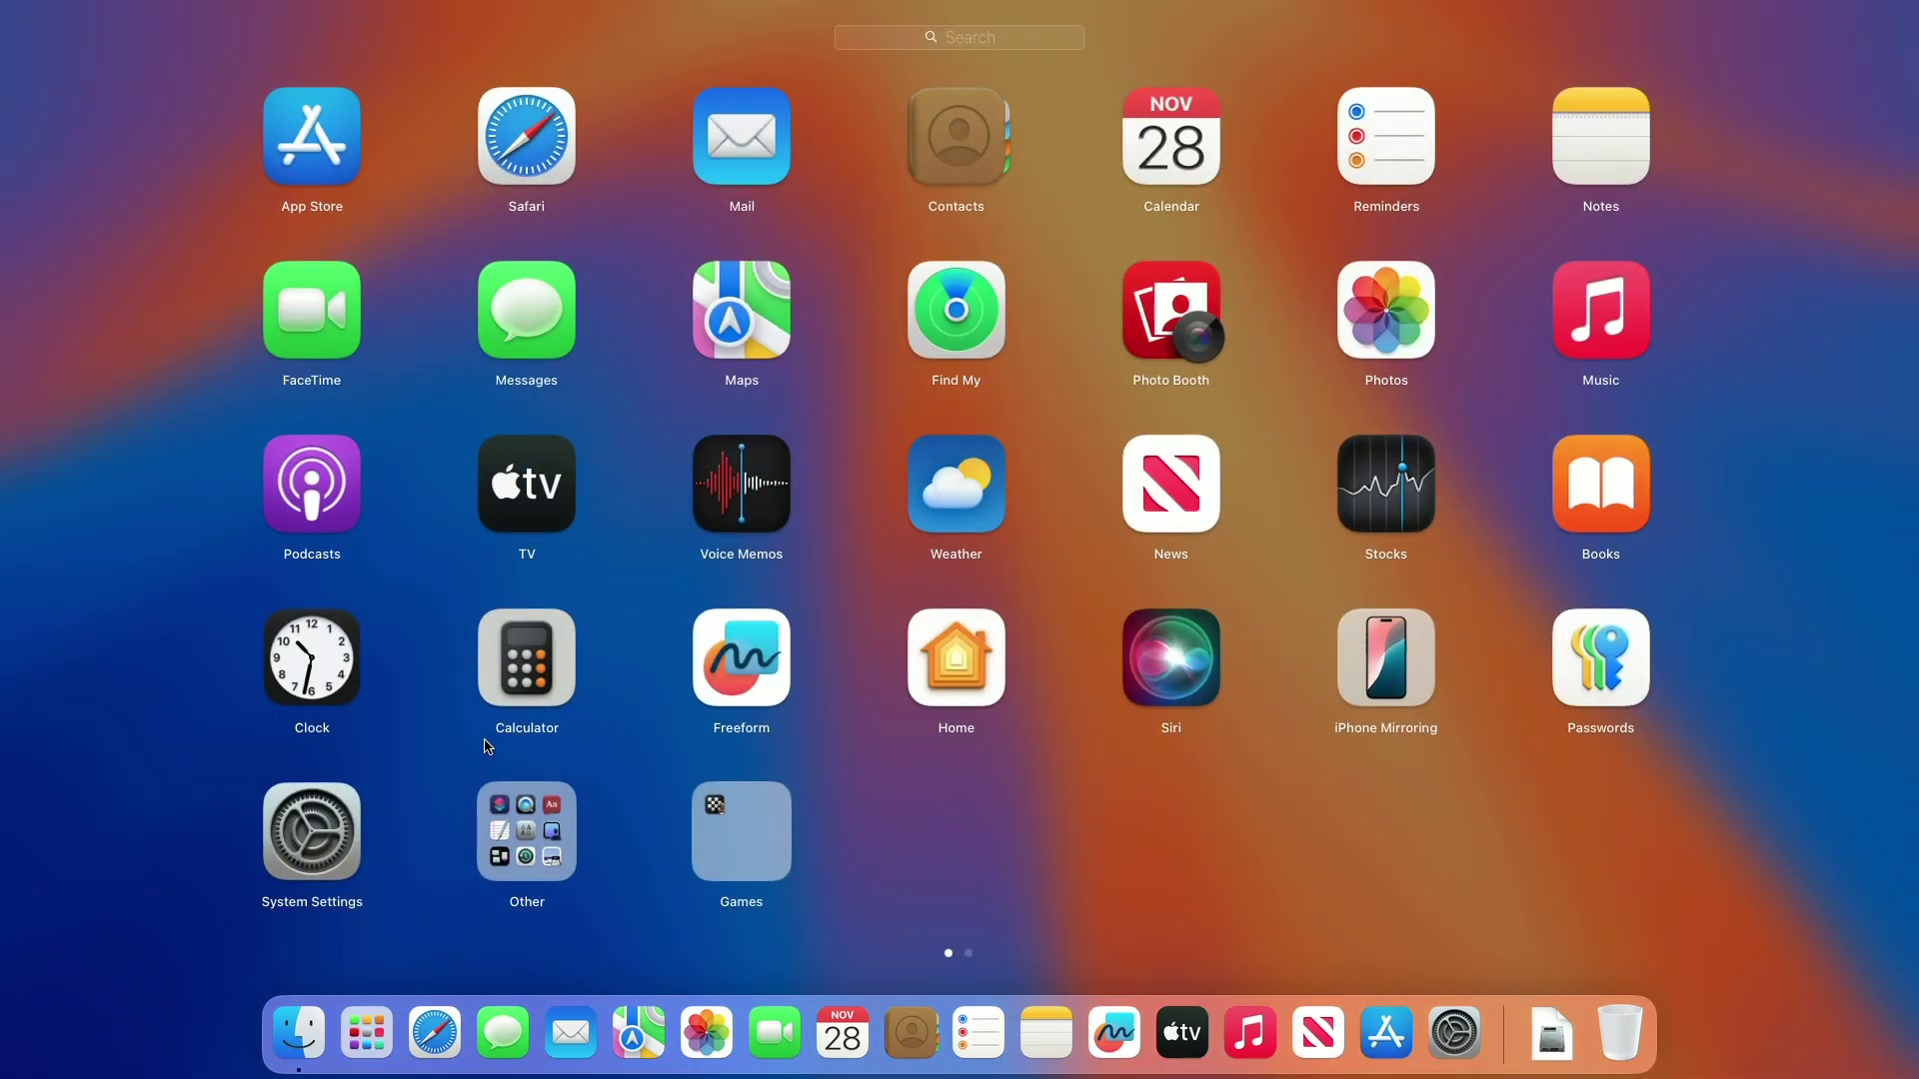
pyautogui.click(556, 834)
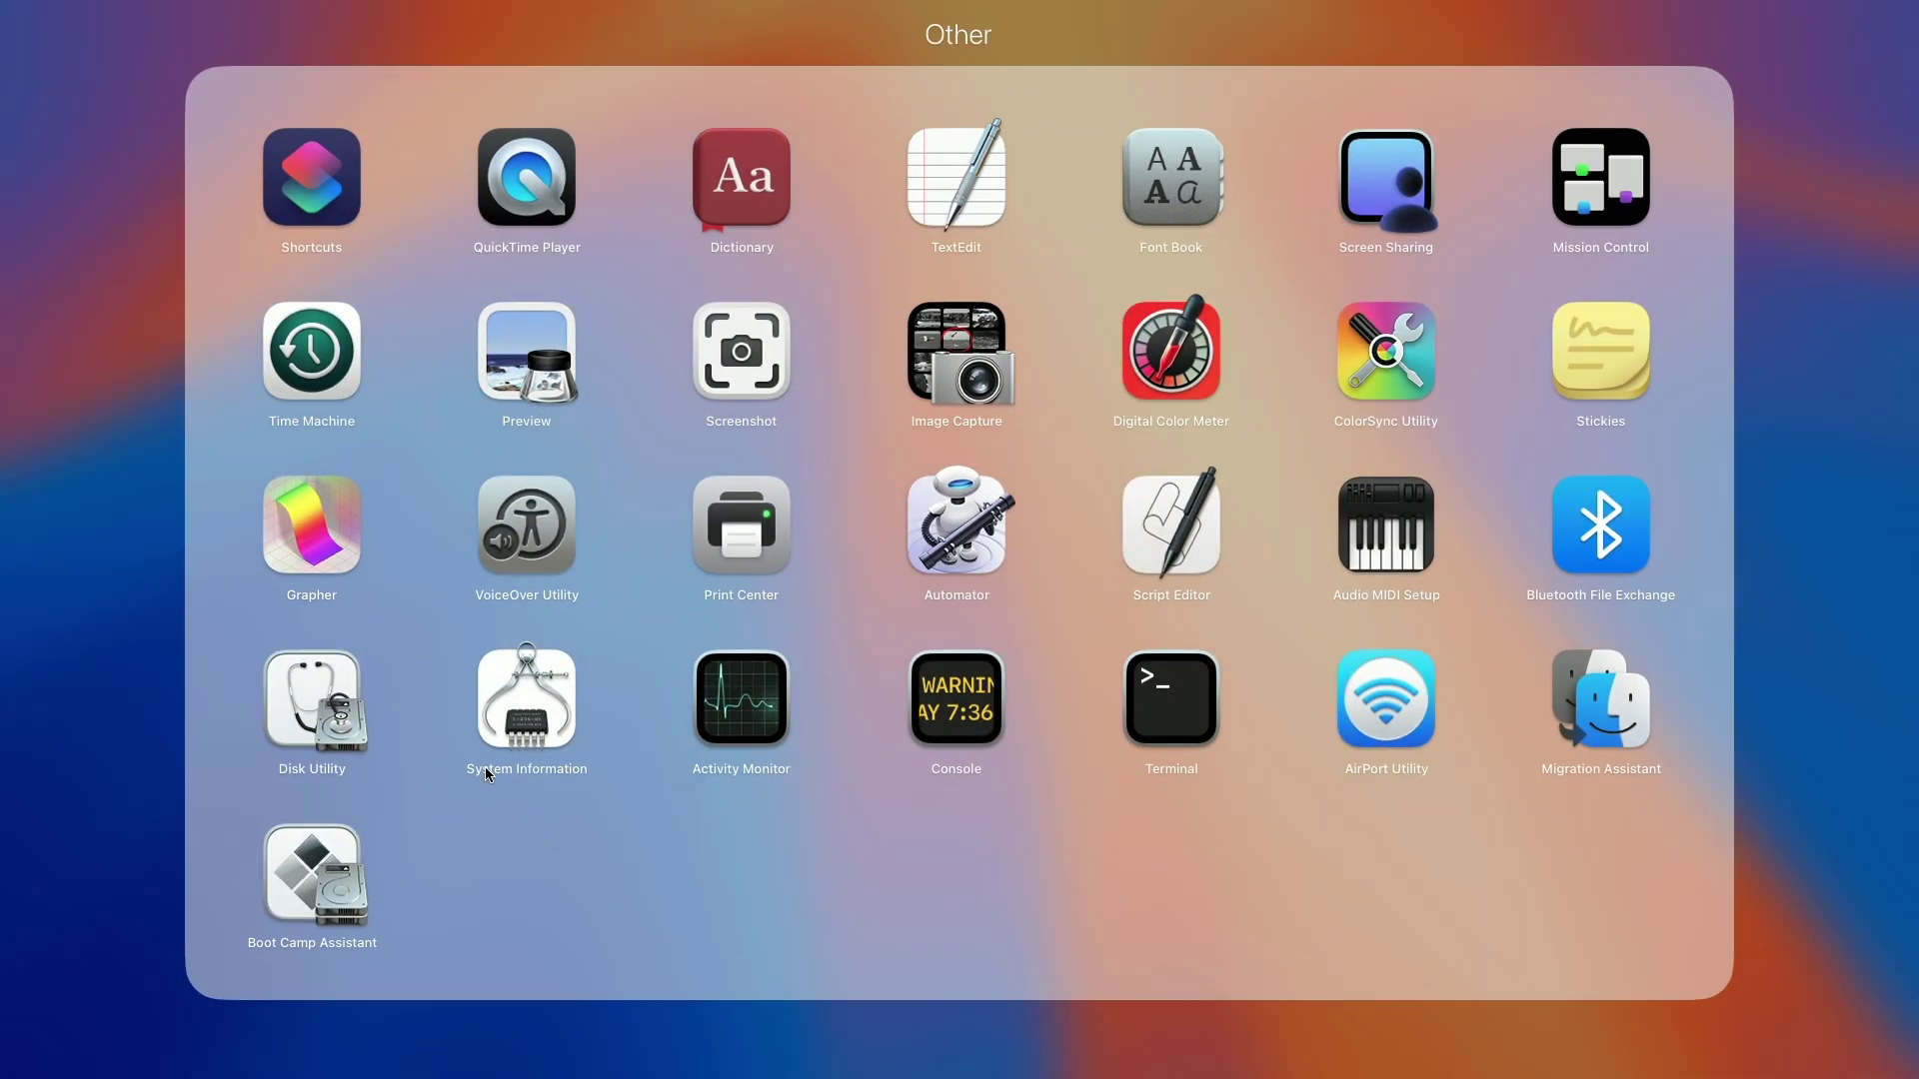
pyautogui.click(338, 865)
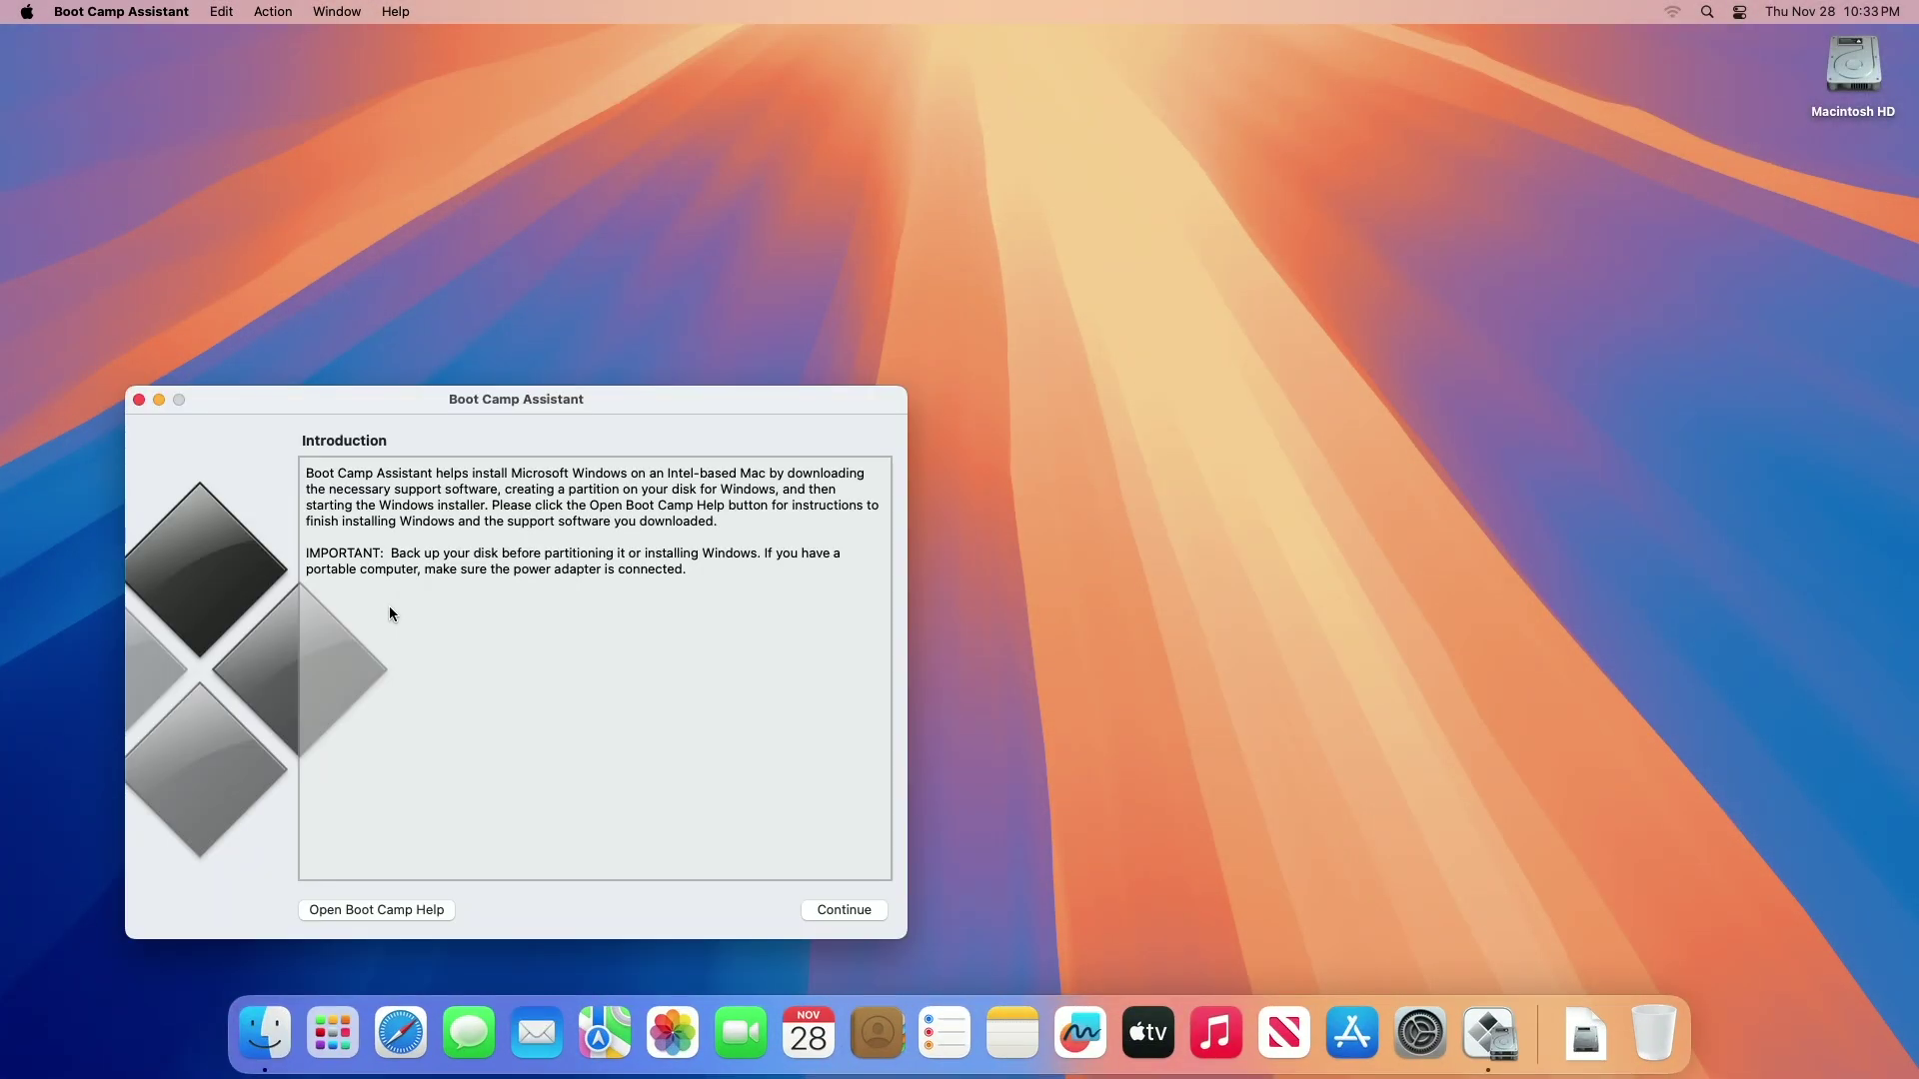
pyautogui.click(271, 10)
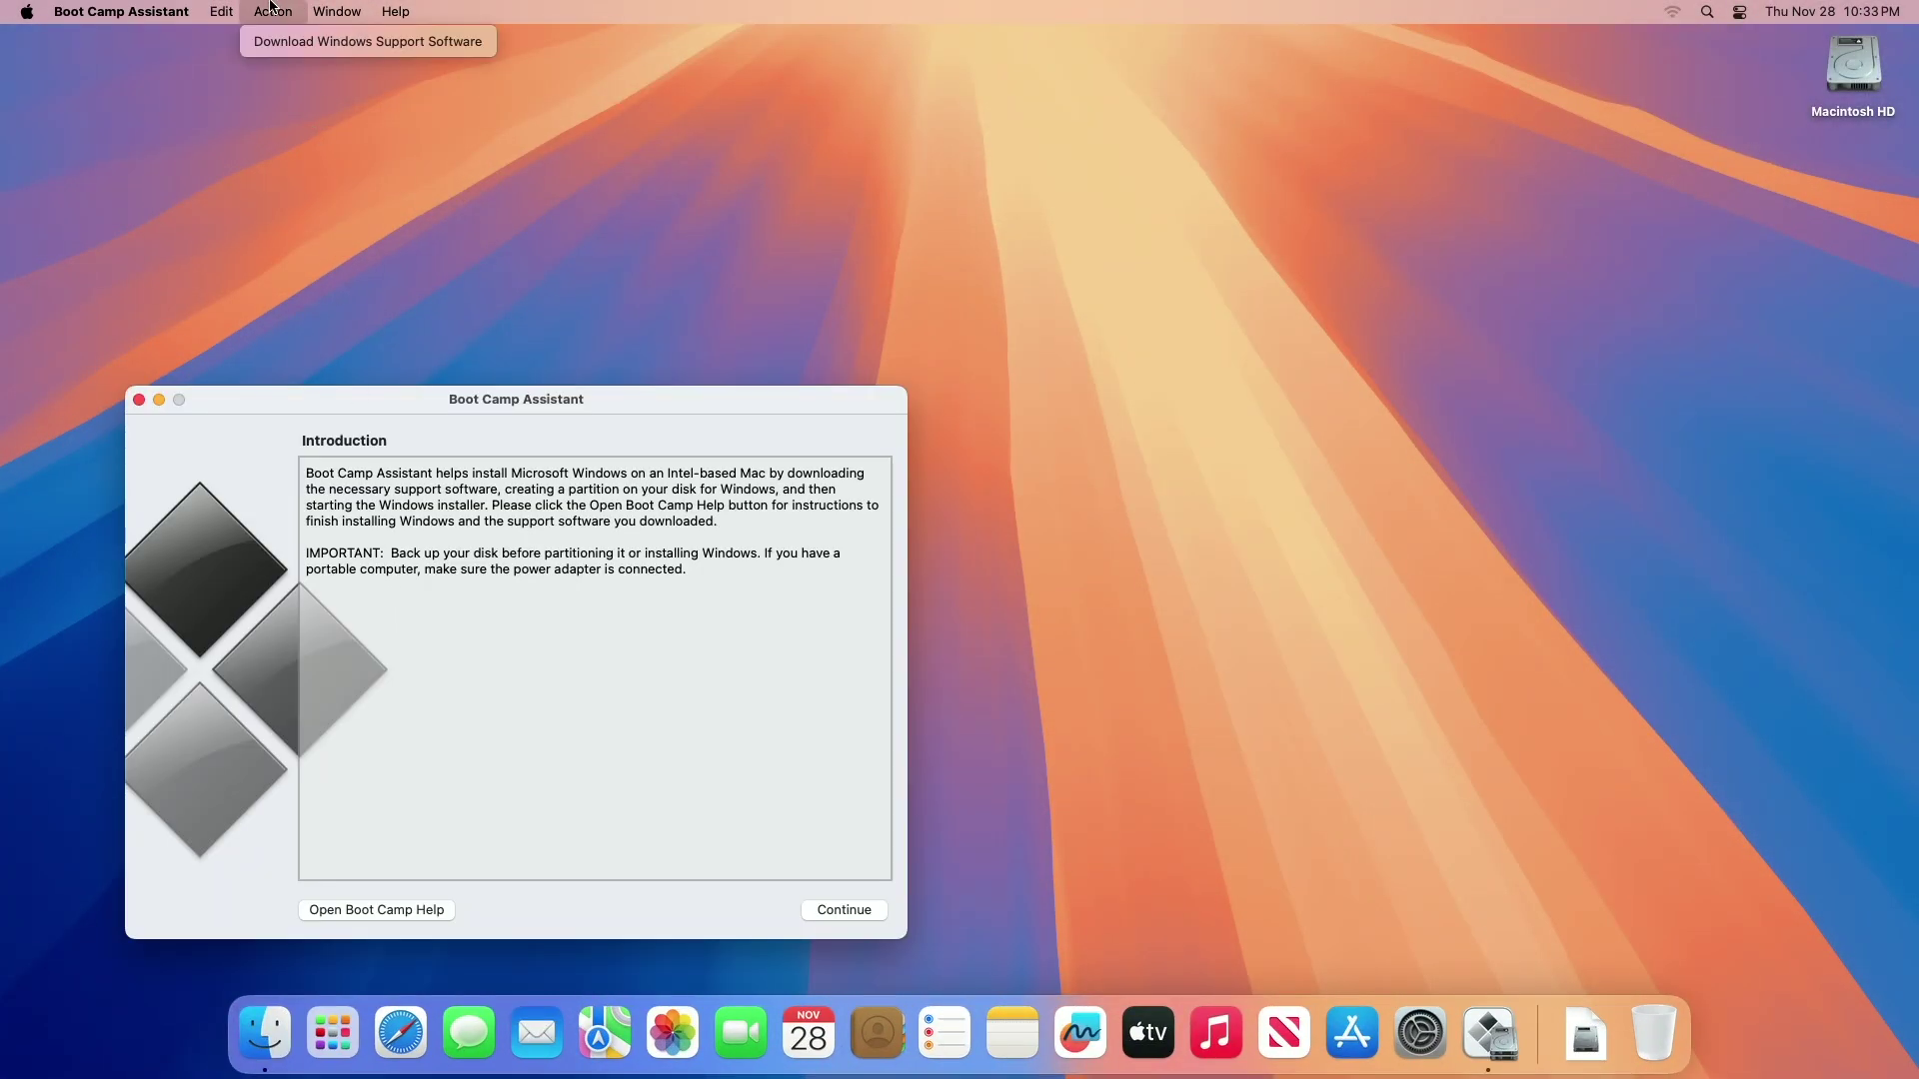
pyautogui.click(328, 44)
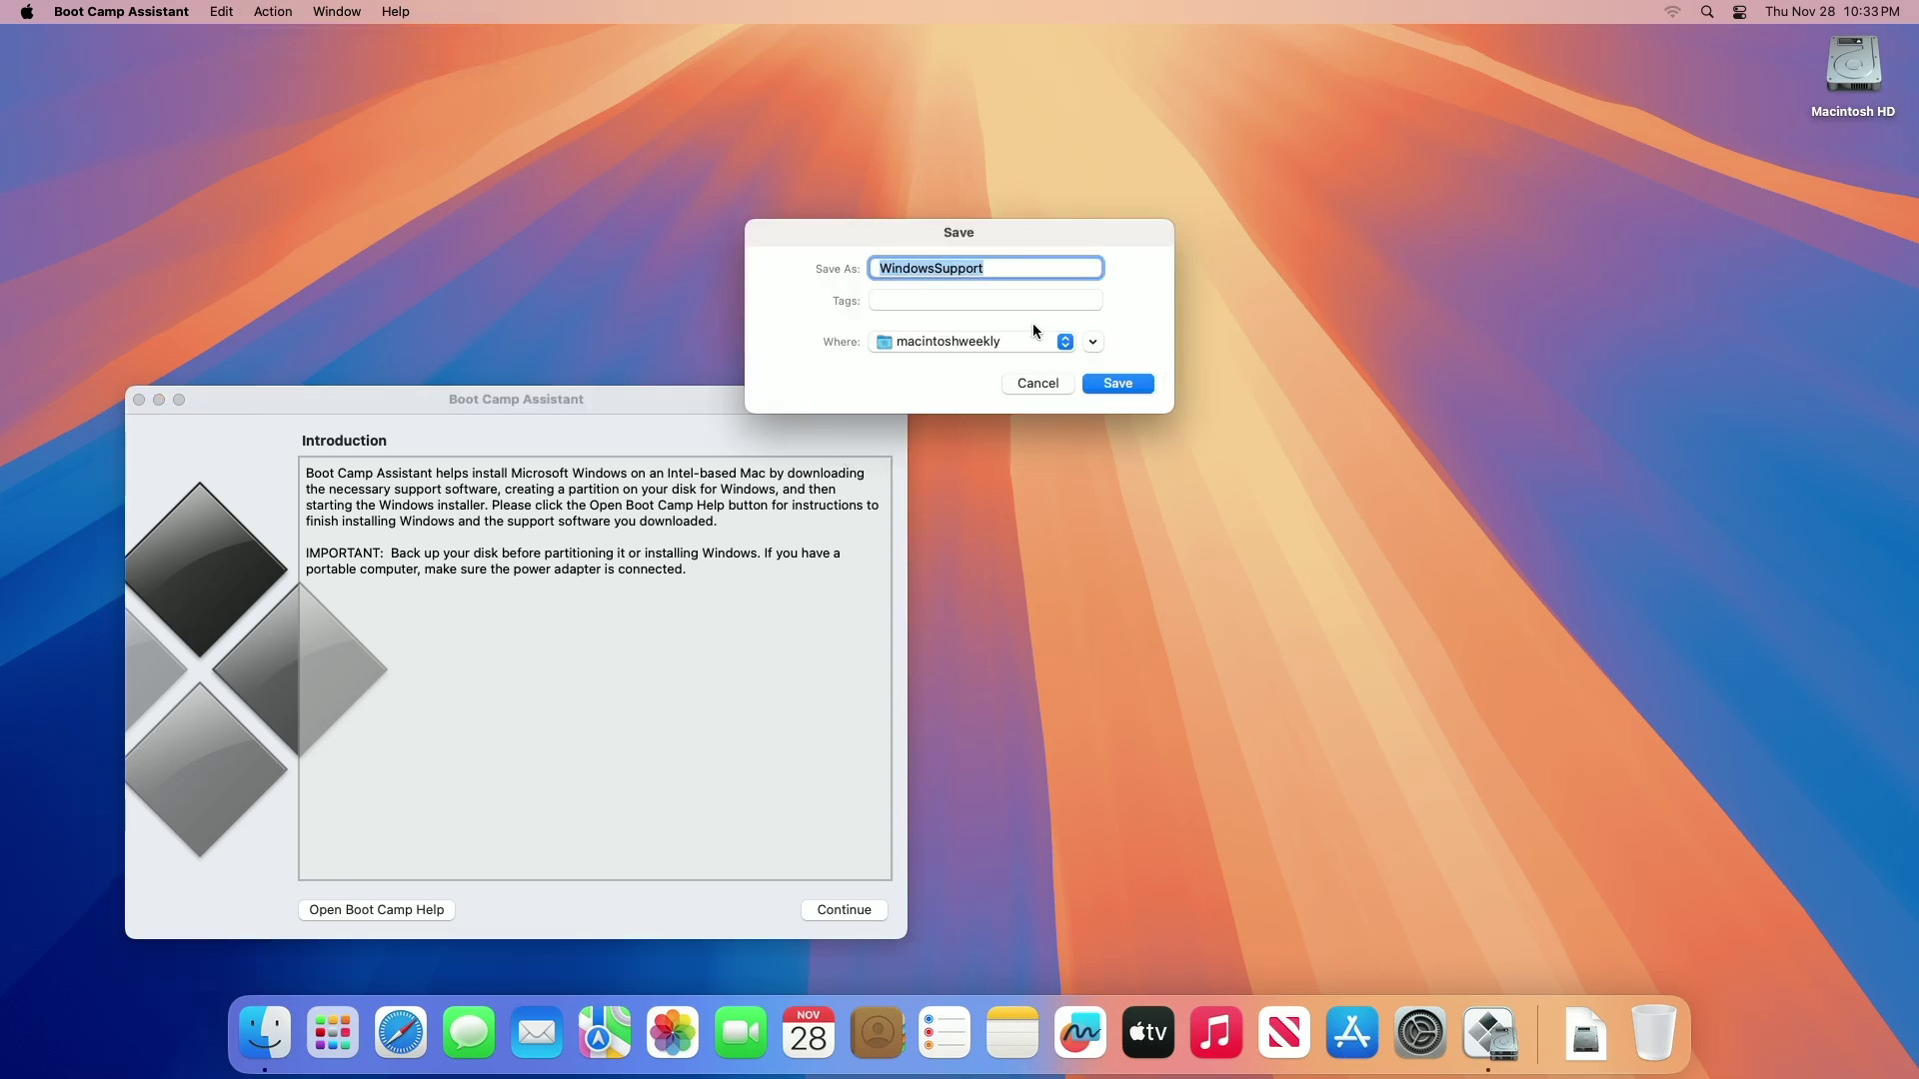
pyautogui.click(1126, 383)
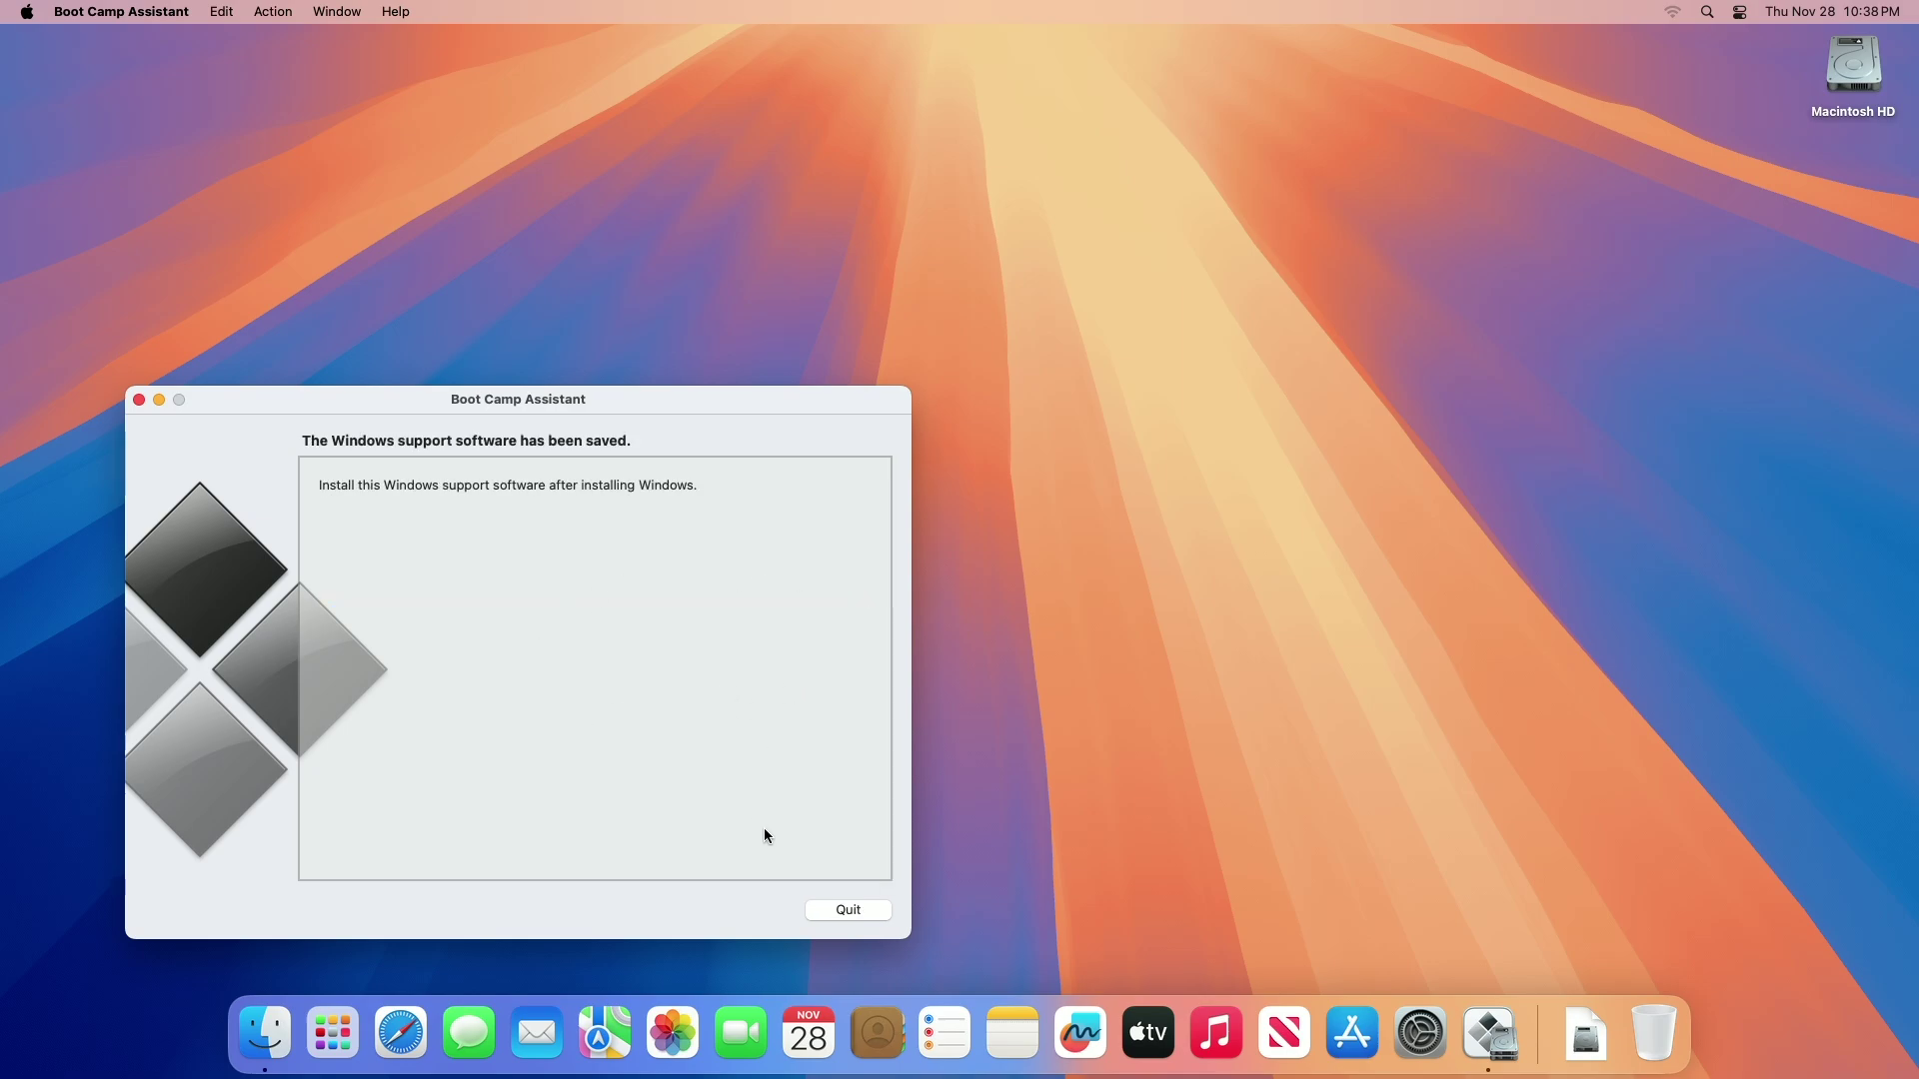
pyautogui.click(869, 909)
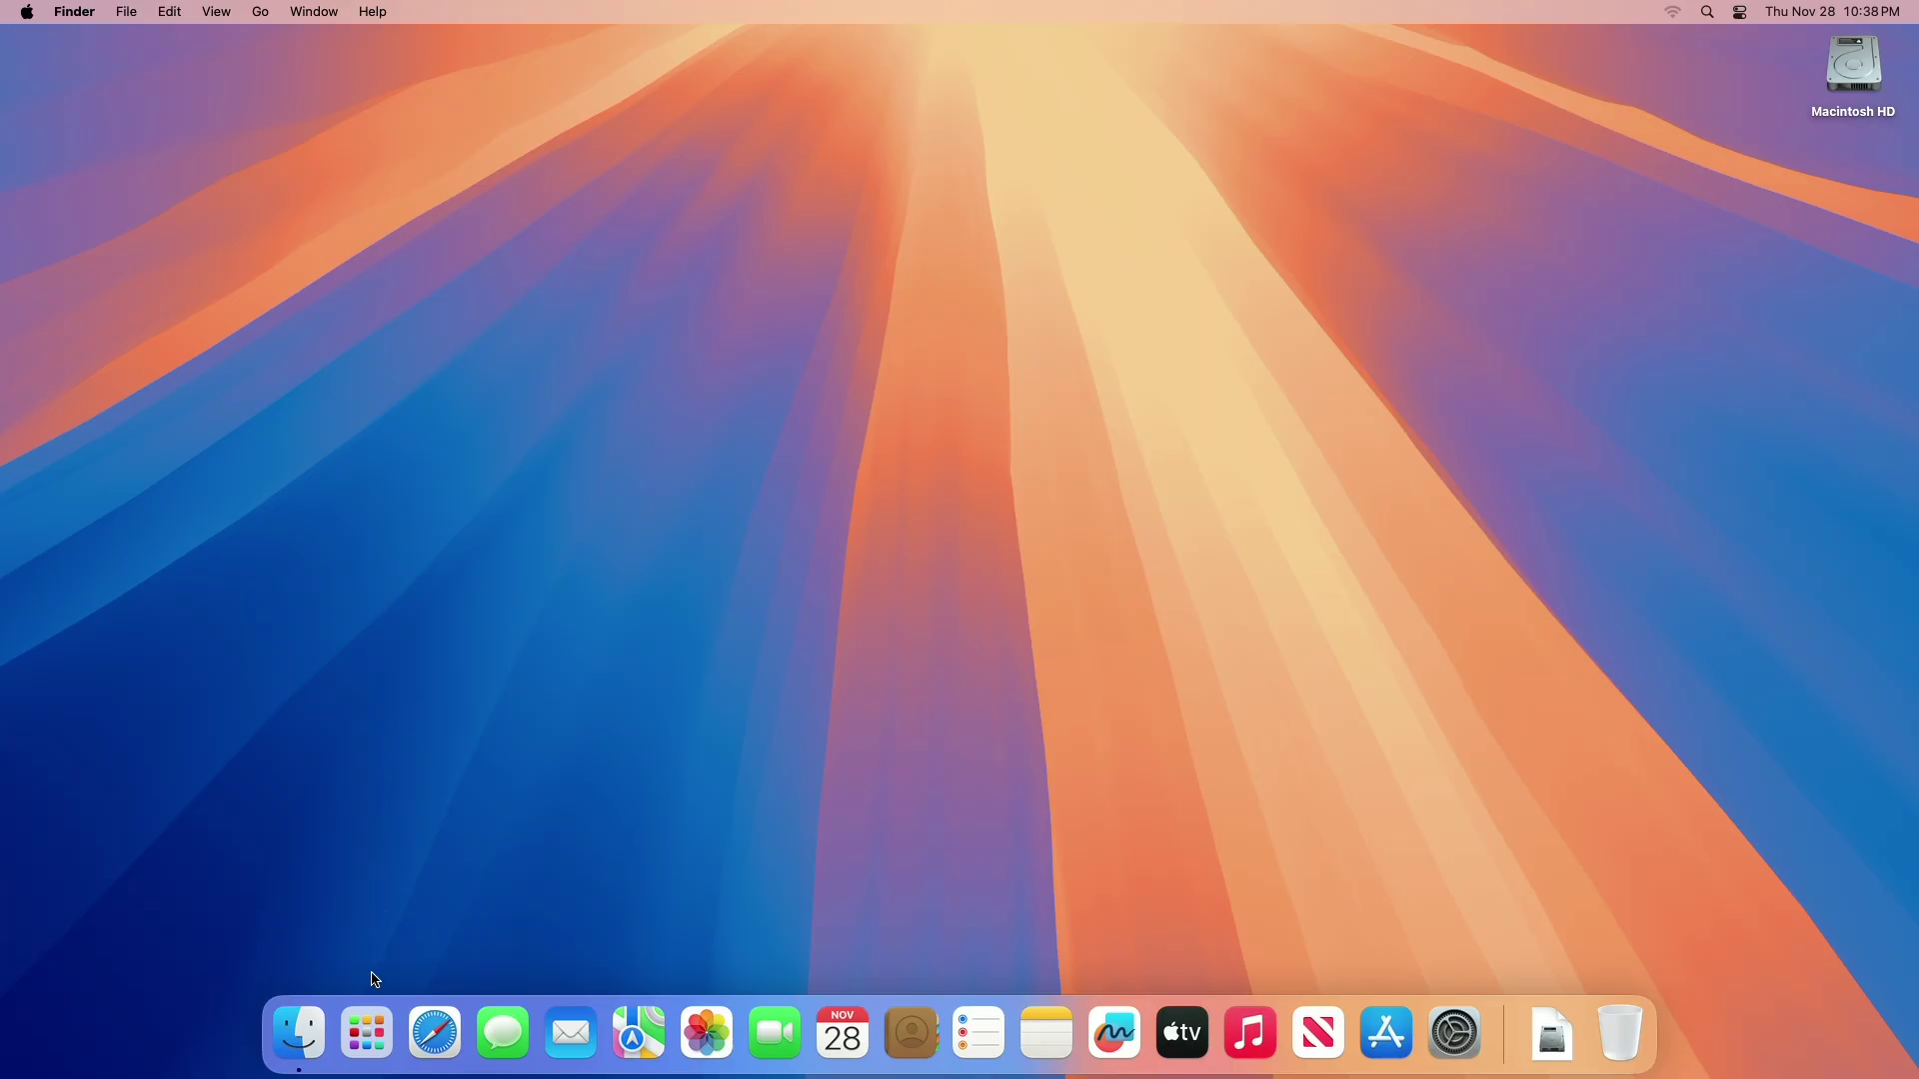
# Open Disk Utility and add a new partition, rather than a volume, to the internal Micron 2450 NVMe drive.
pyautogui.click(362, 1065)
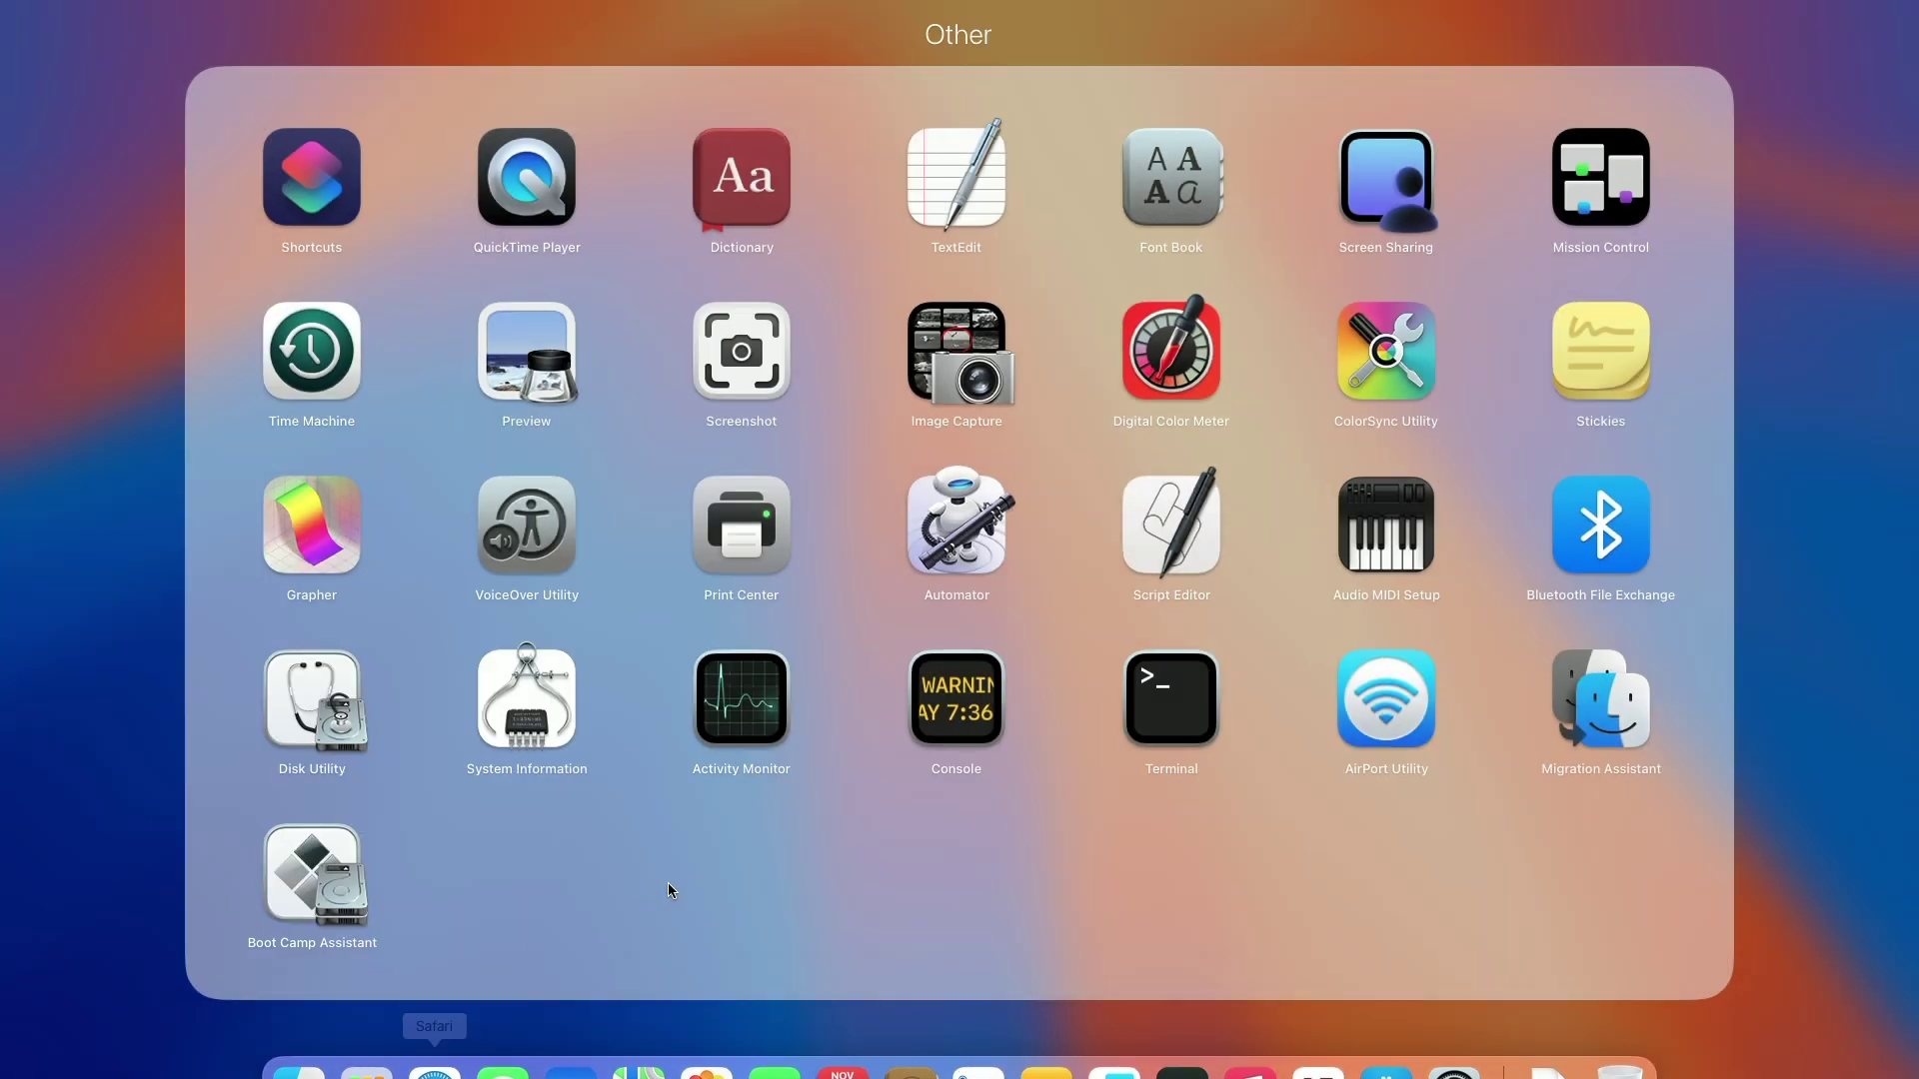
pyautogui.click(355, 749)
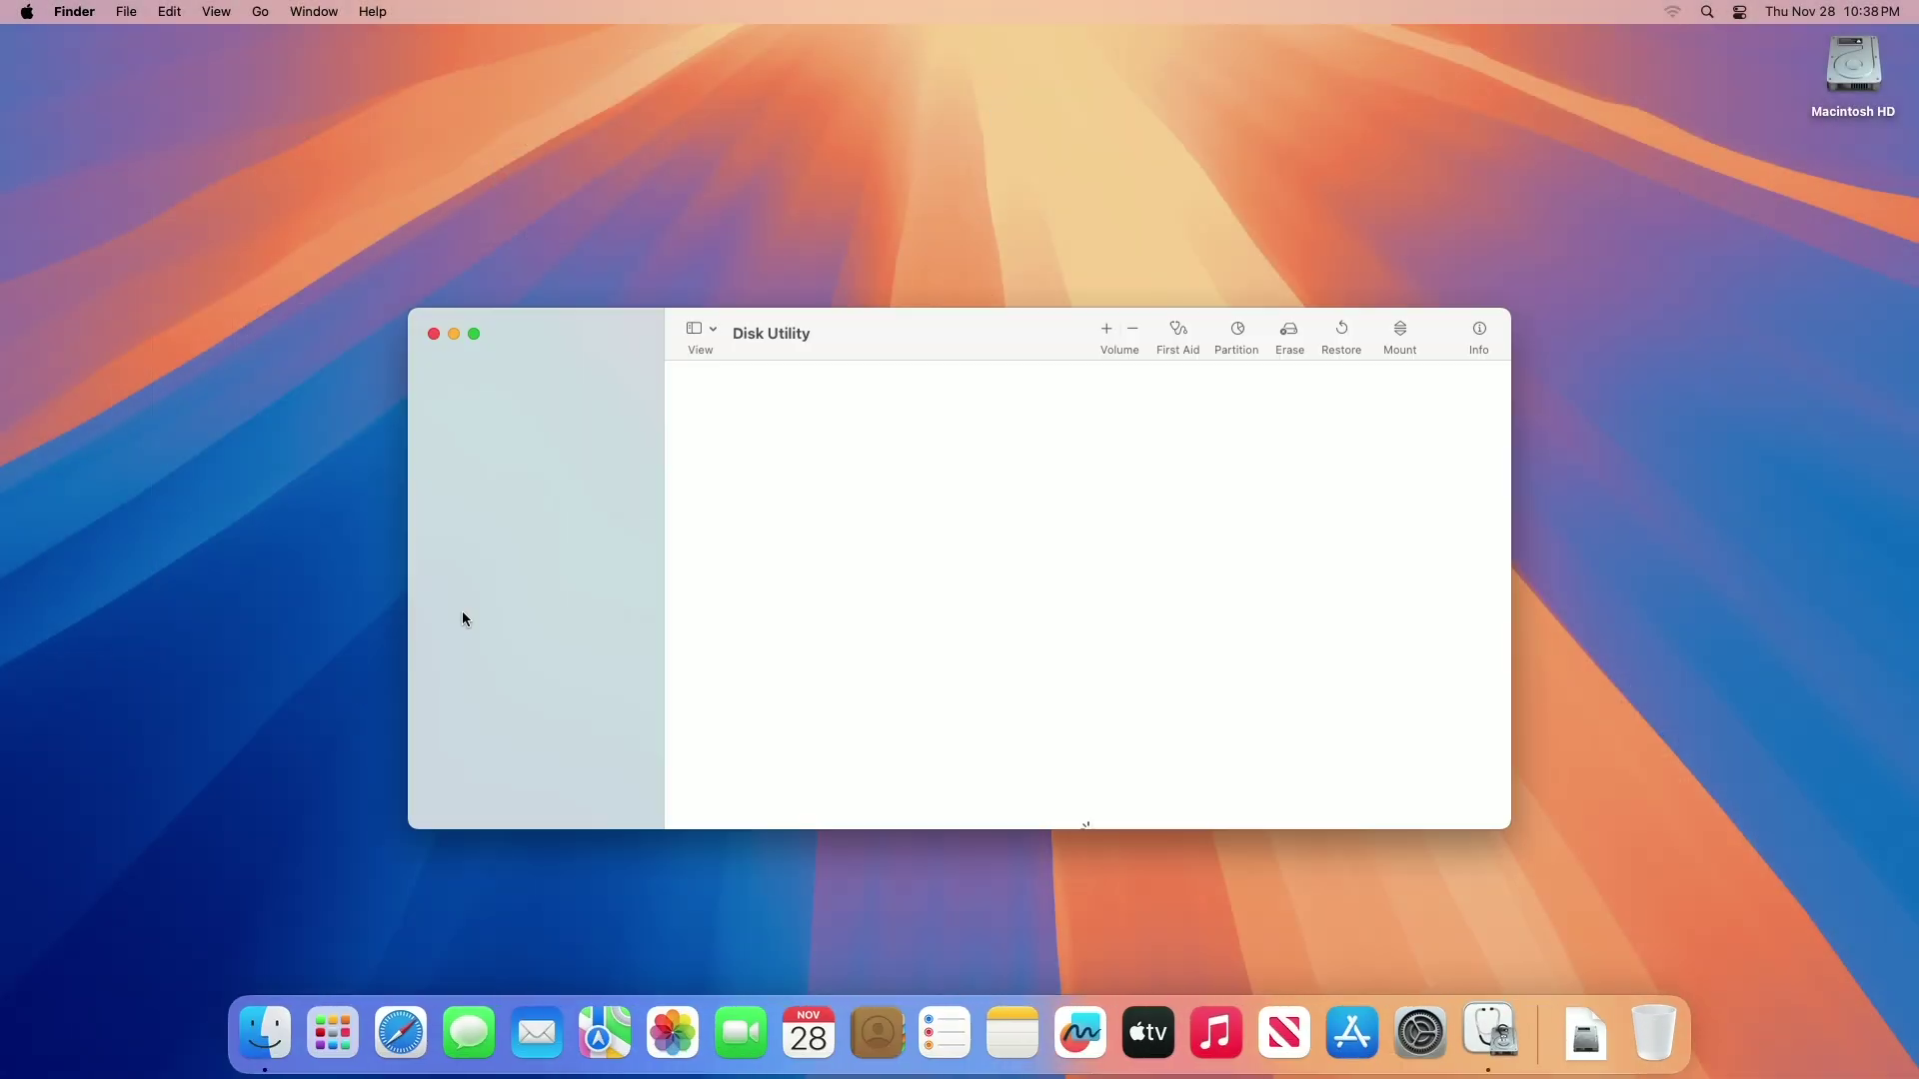
pyautogui.click(604, 385)
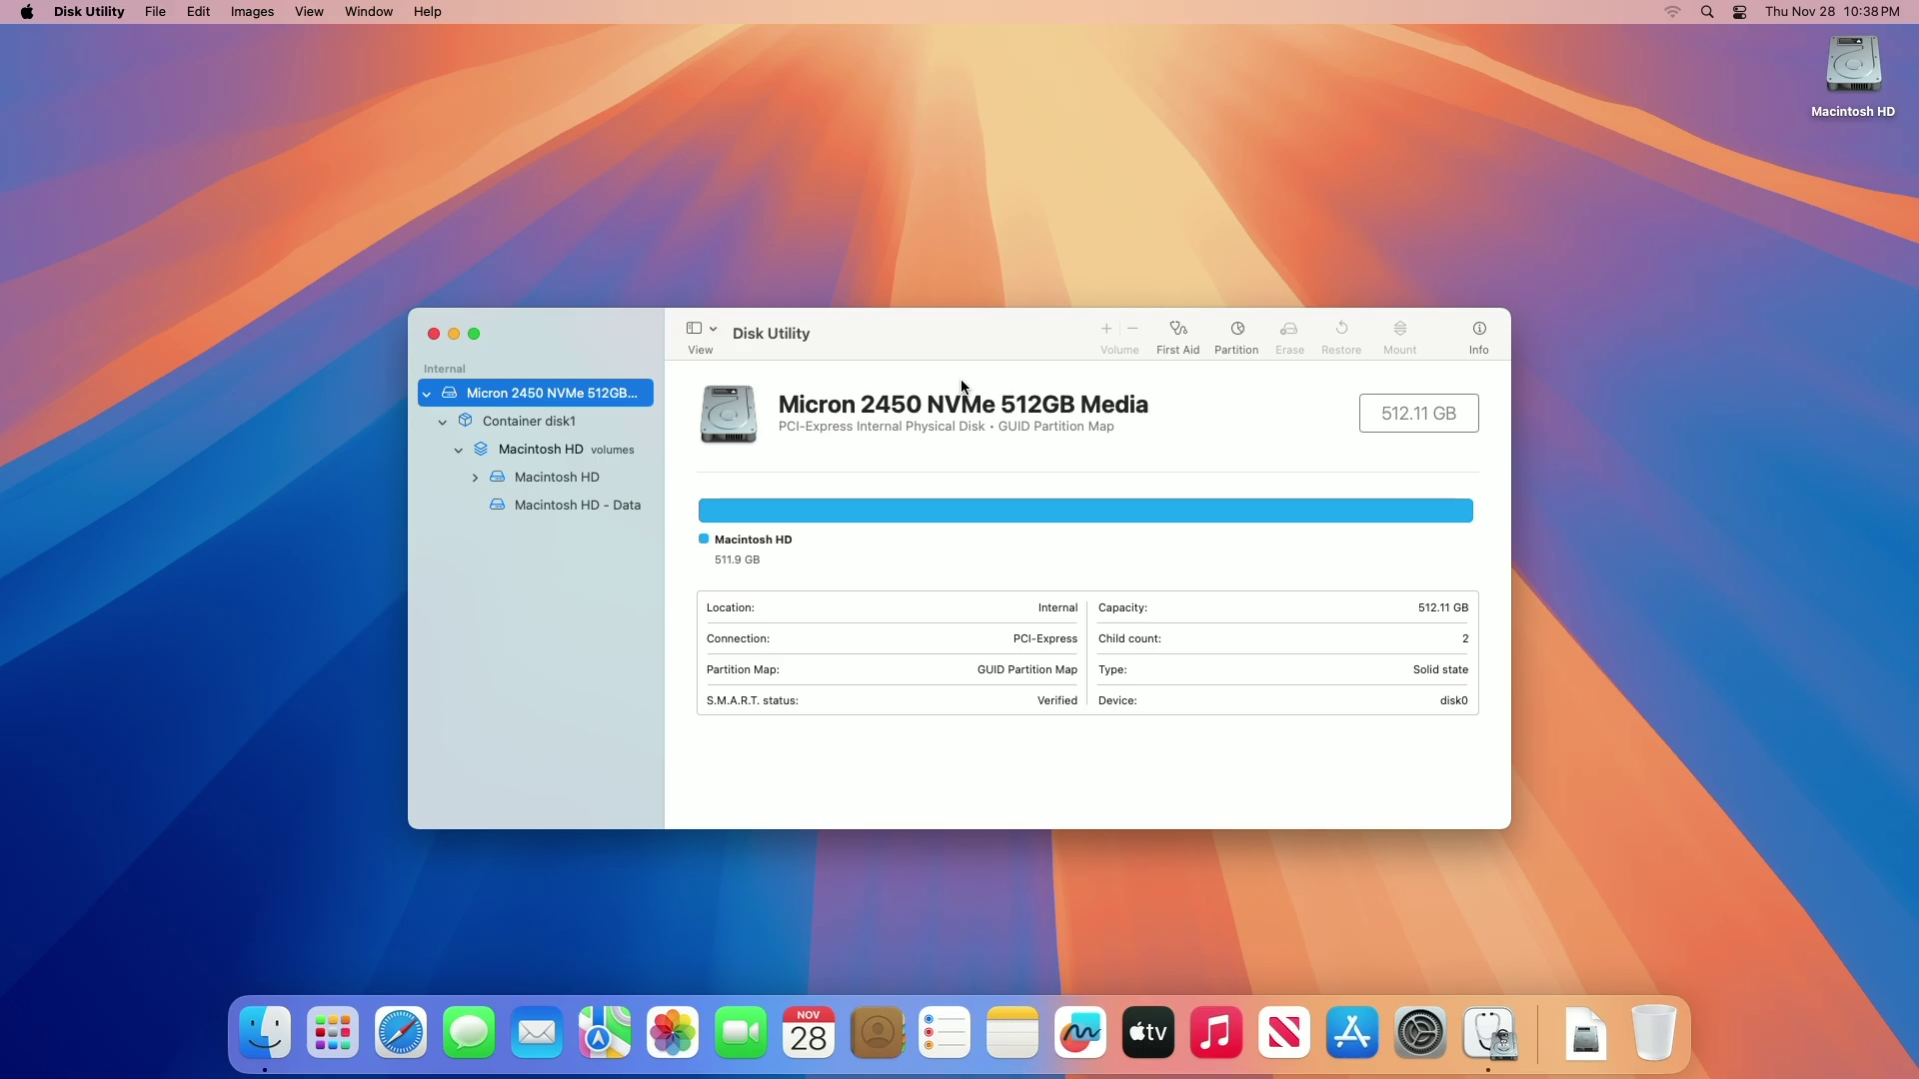
pyautogui.click(1235, 330)
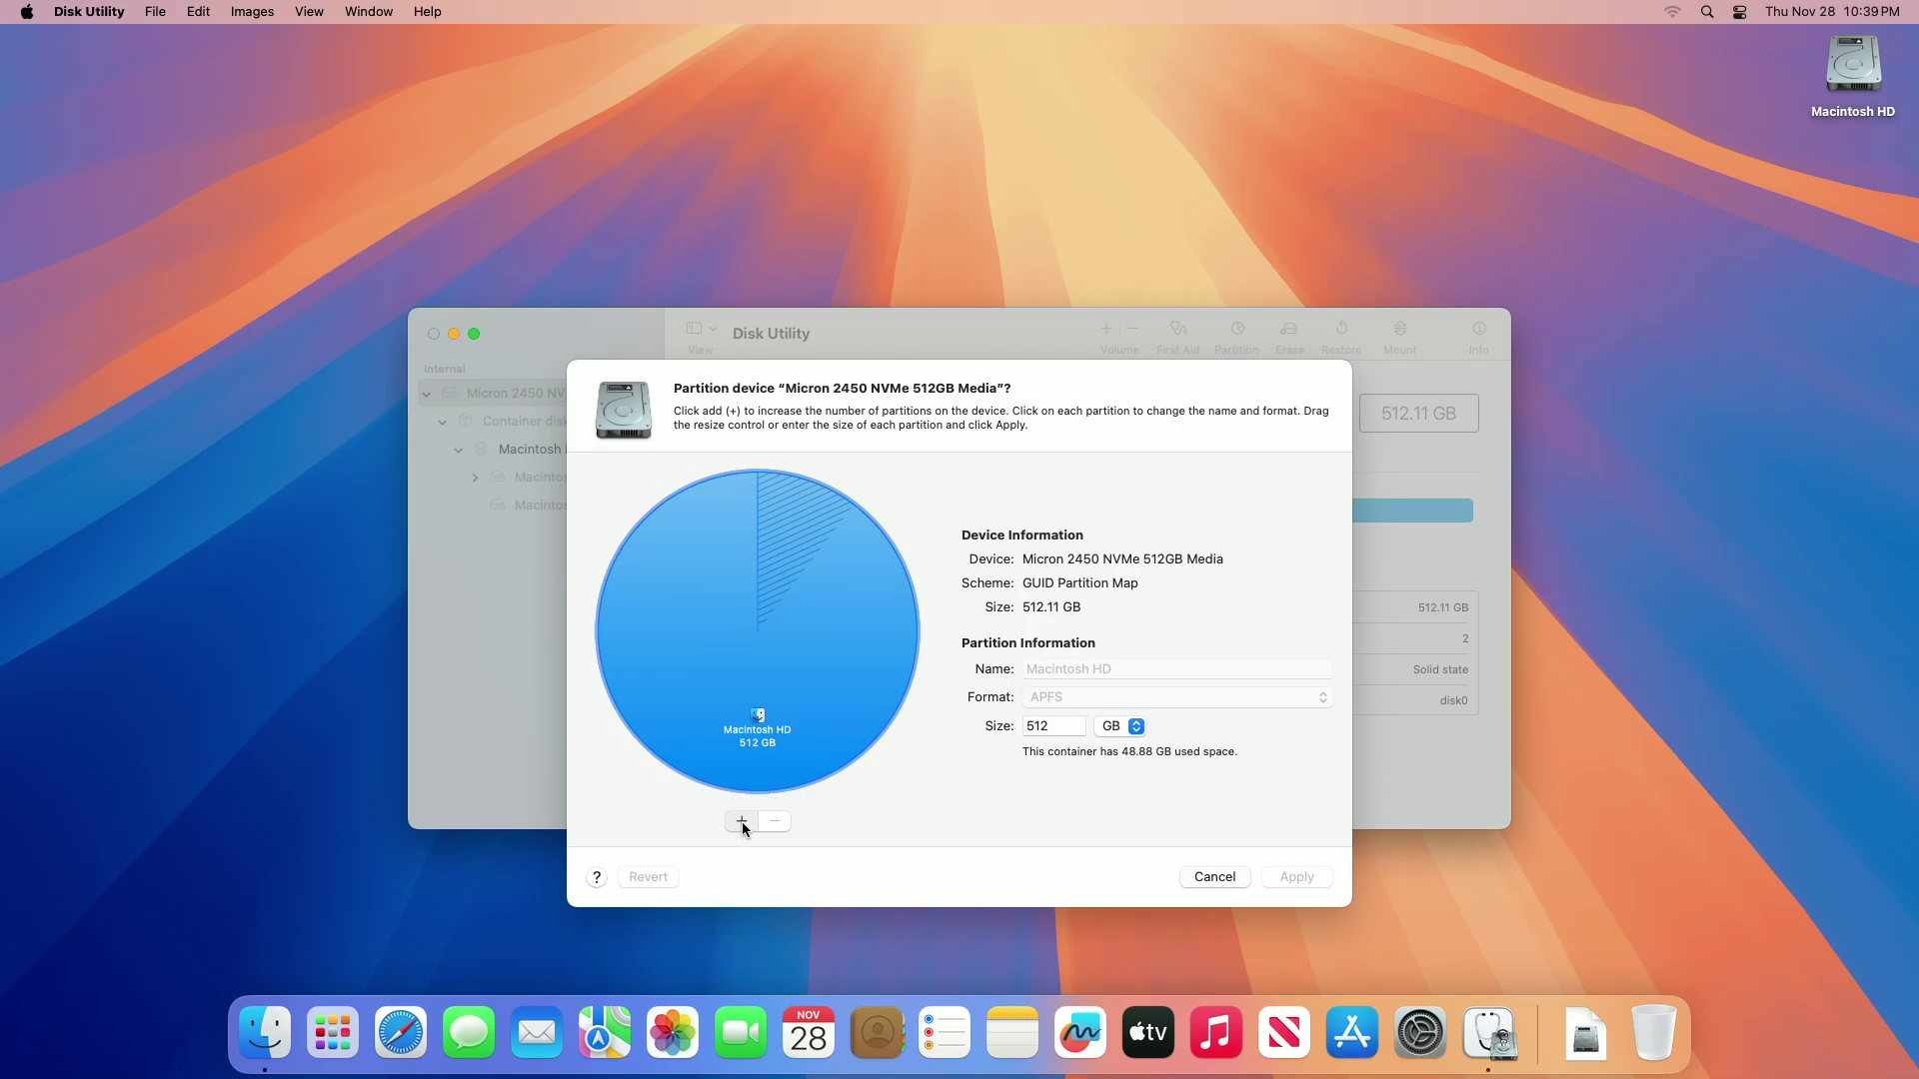
pyautogui.click(742, 821)
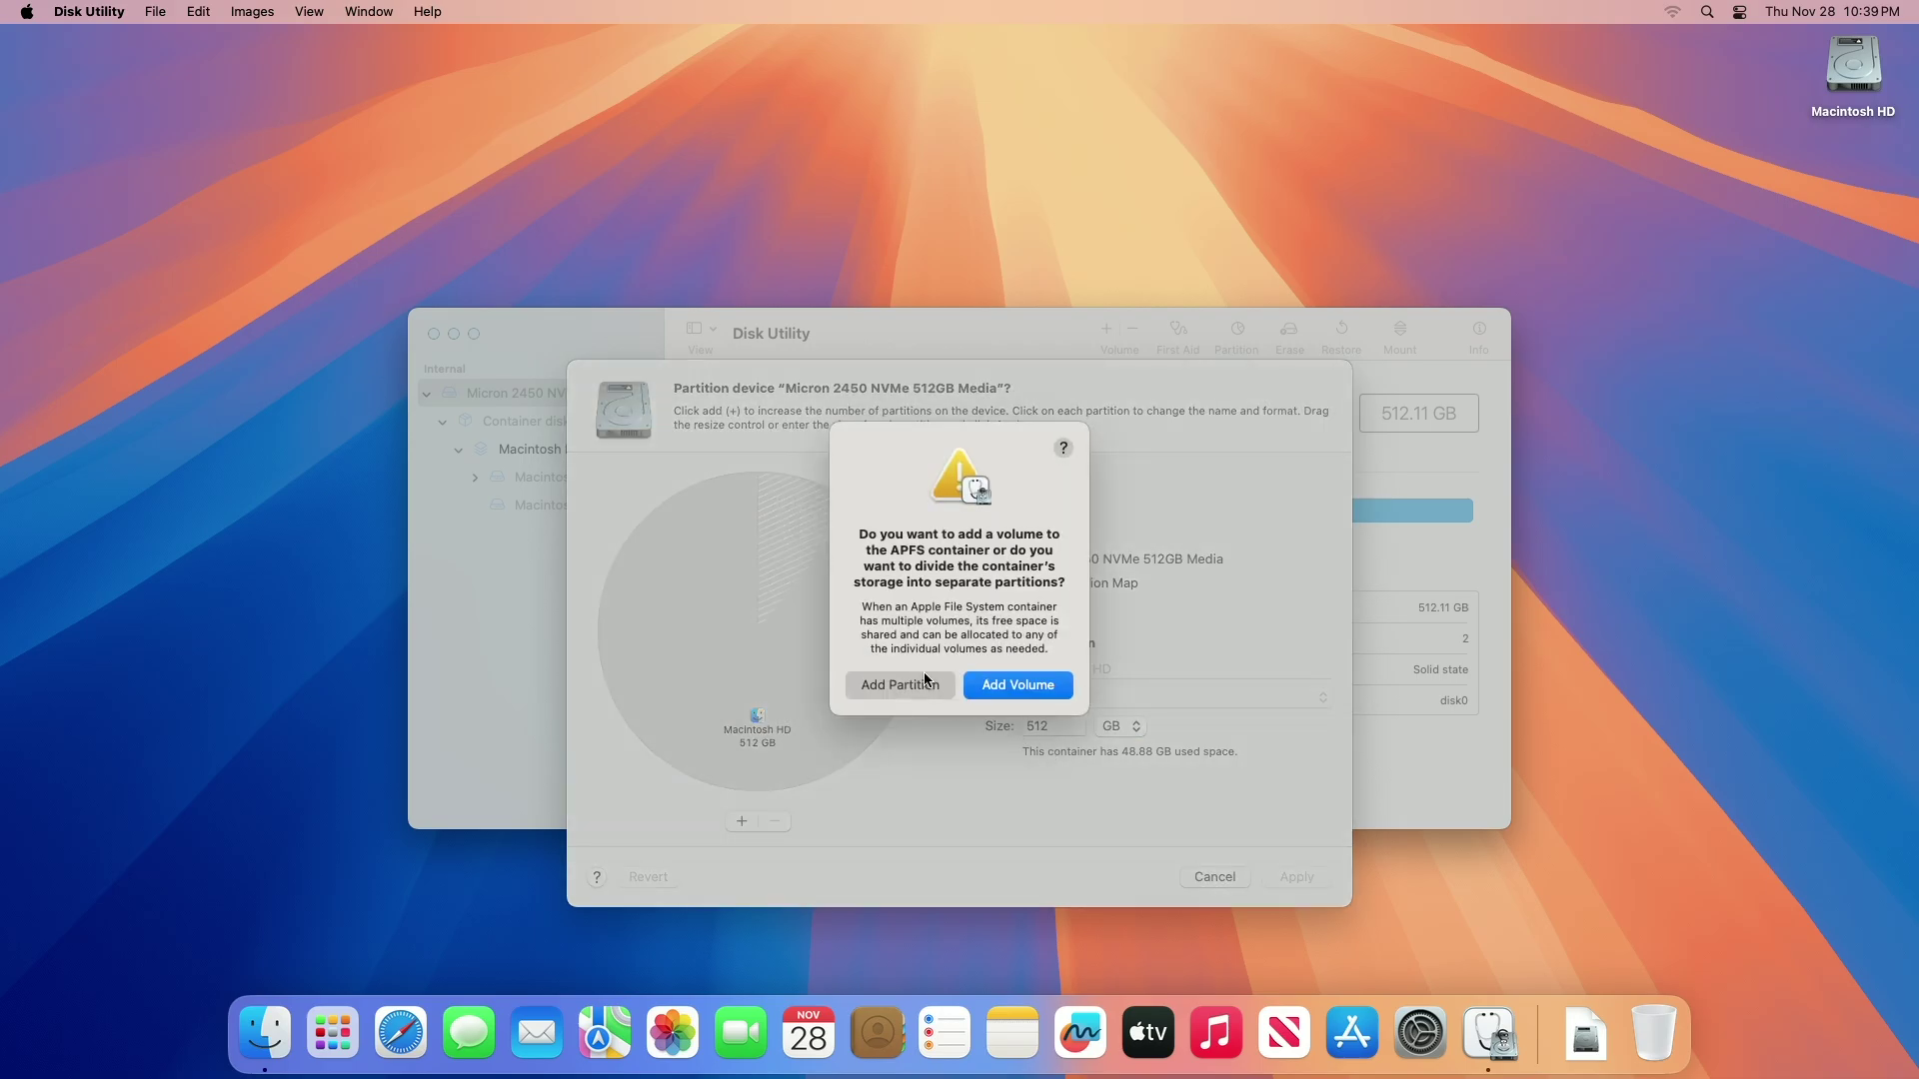
pyautogui.click(922, 679)
# Set the new partition's size to 128 GB and apply the partitioning to the internal drive.
pyautogui.doubleClick(1065, 727)
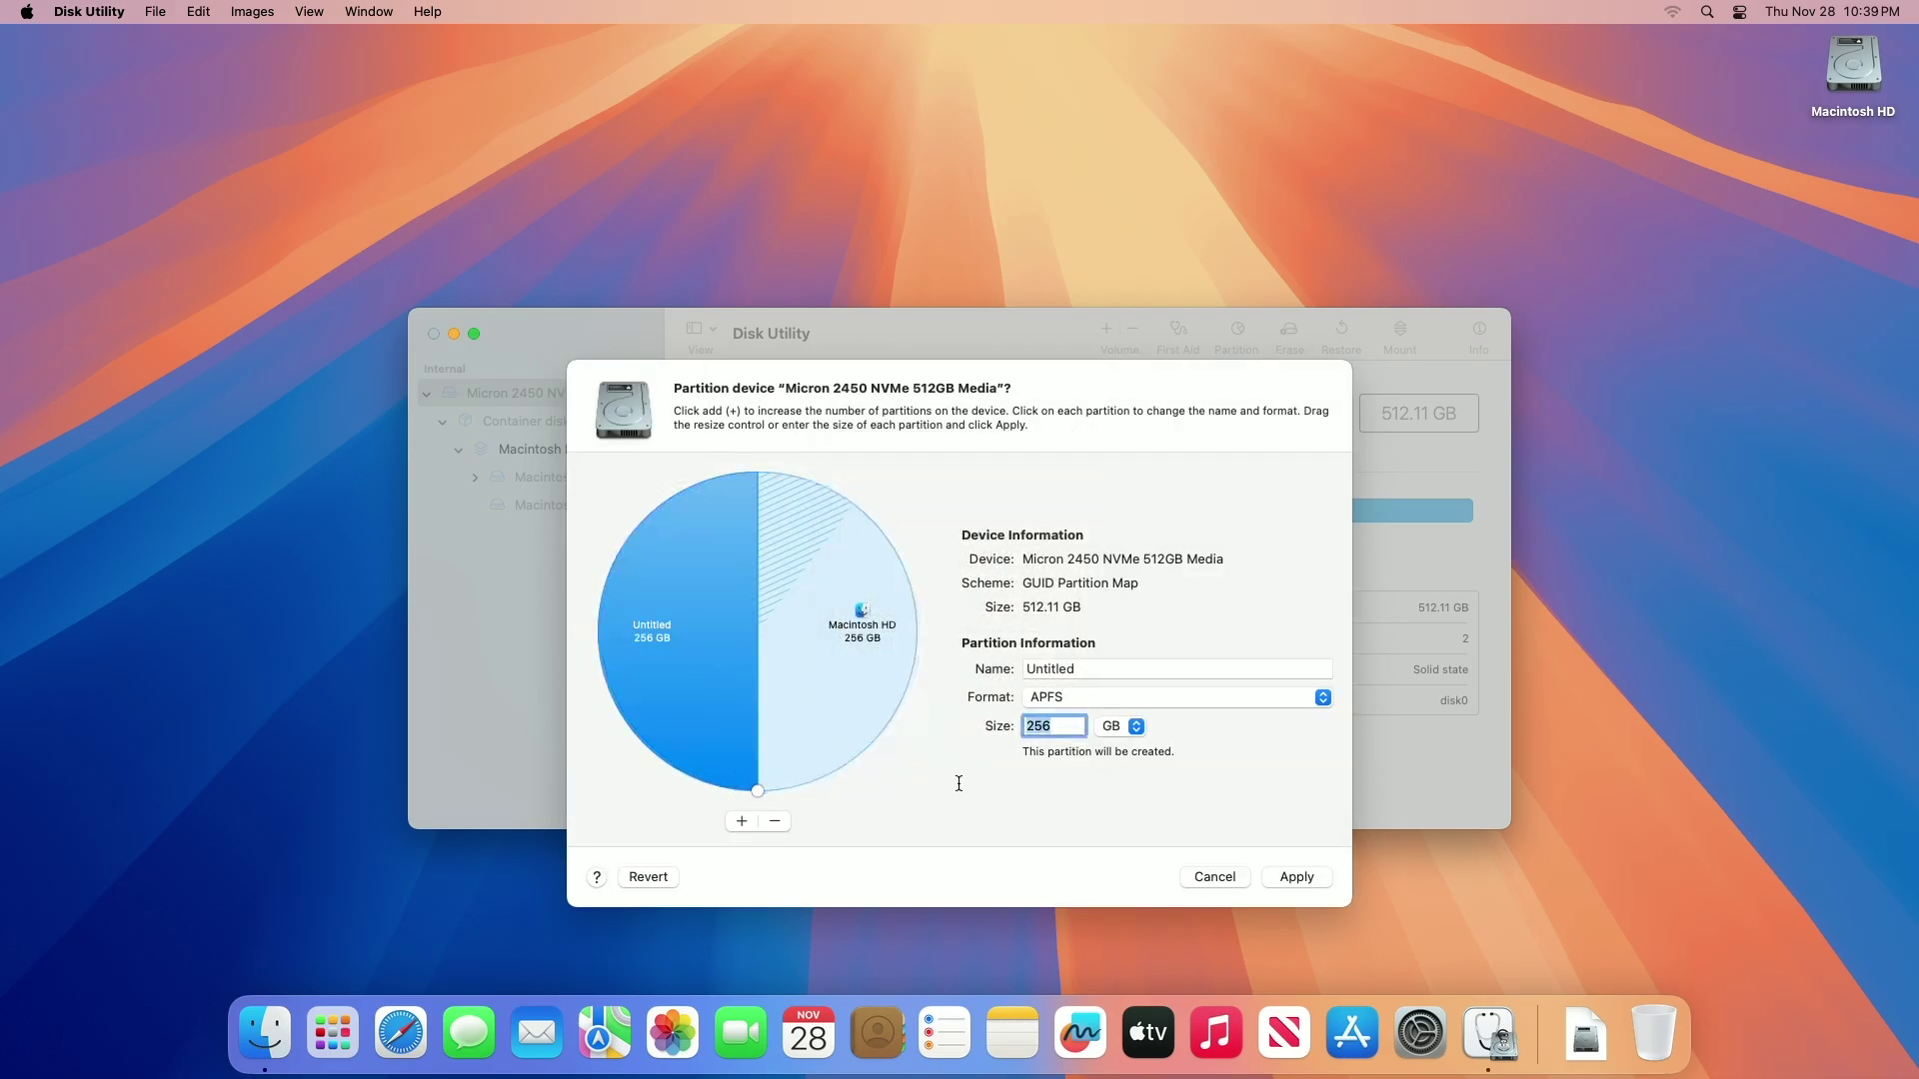
pyautogui.write('128')
pyautogui.press('Return')
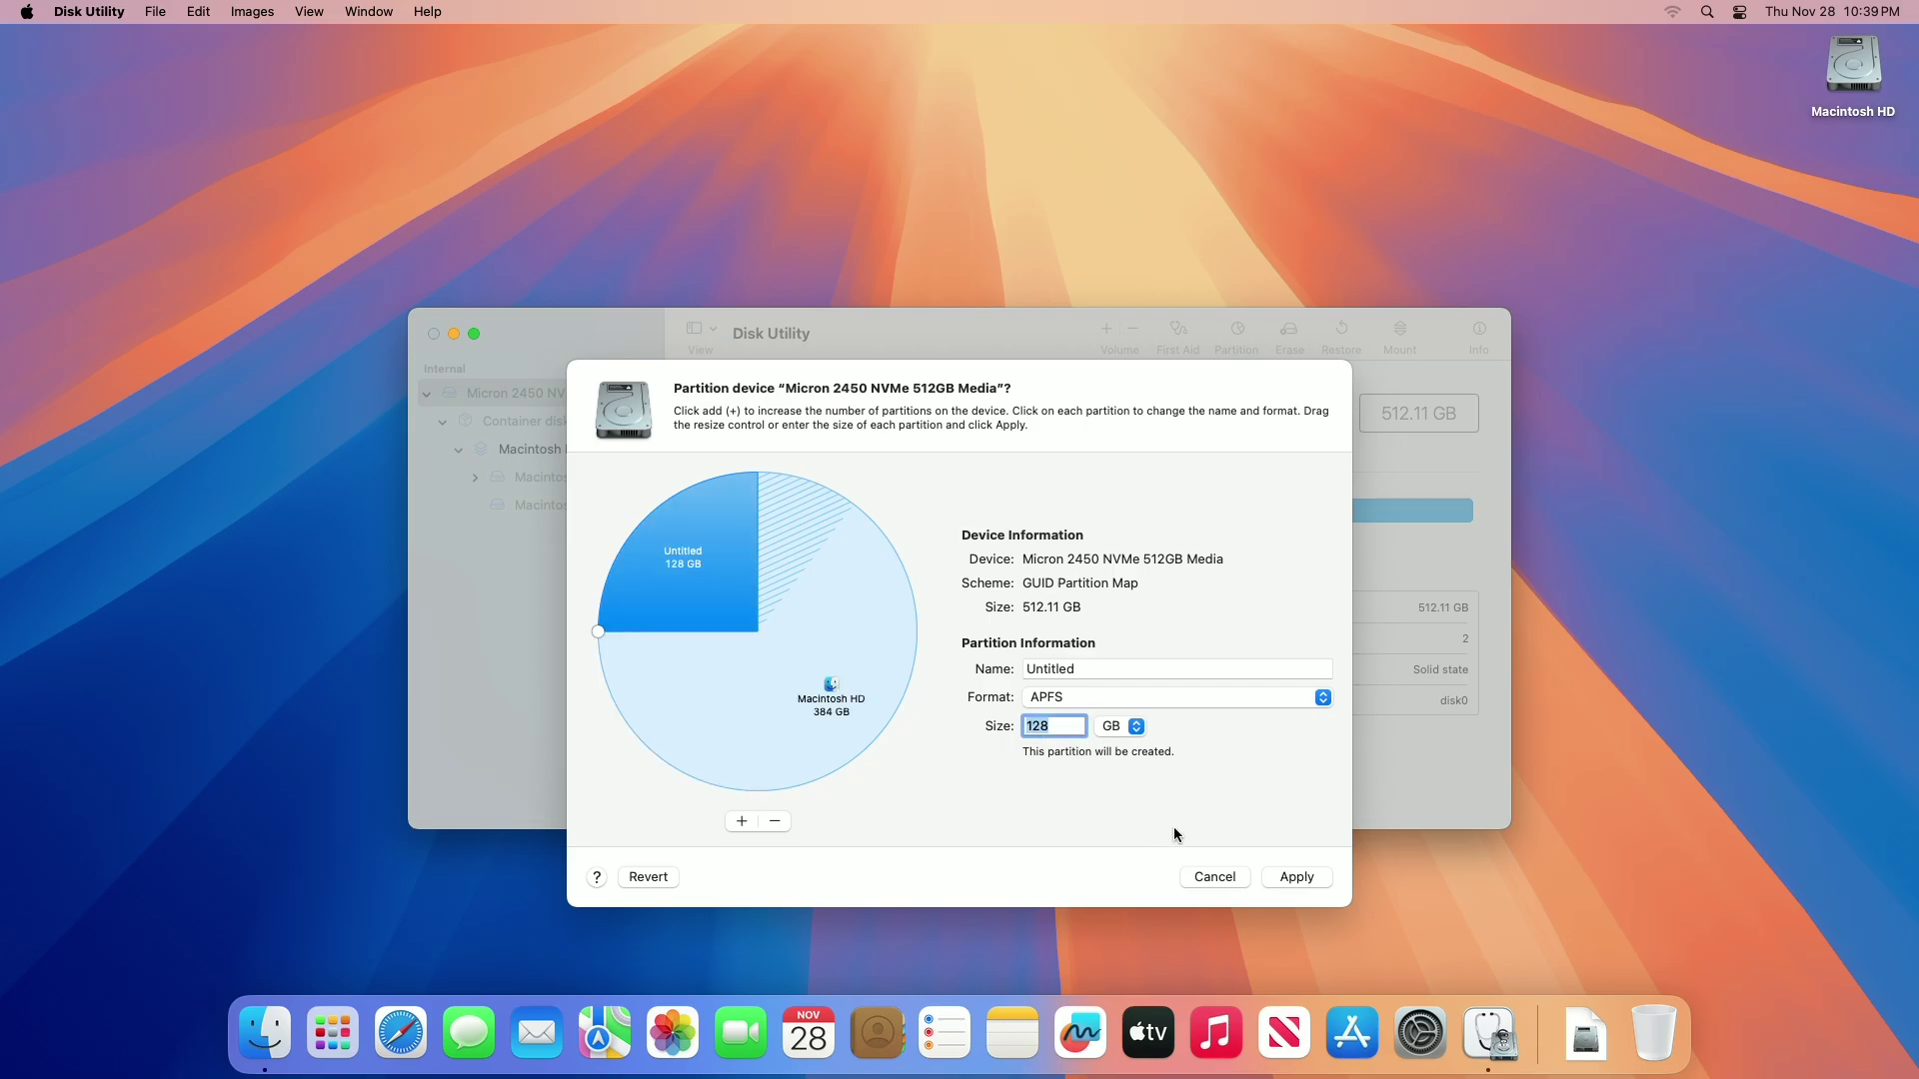
pyautogui.click(1305, 878)
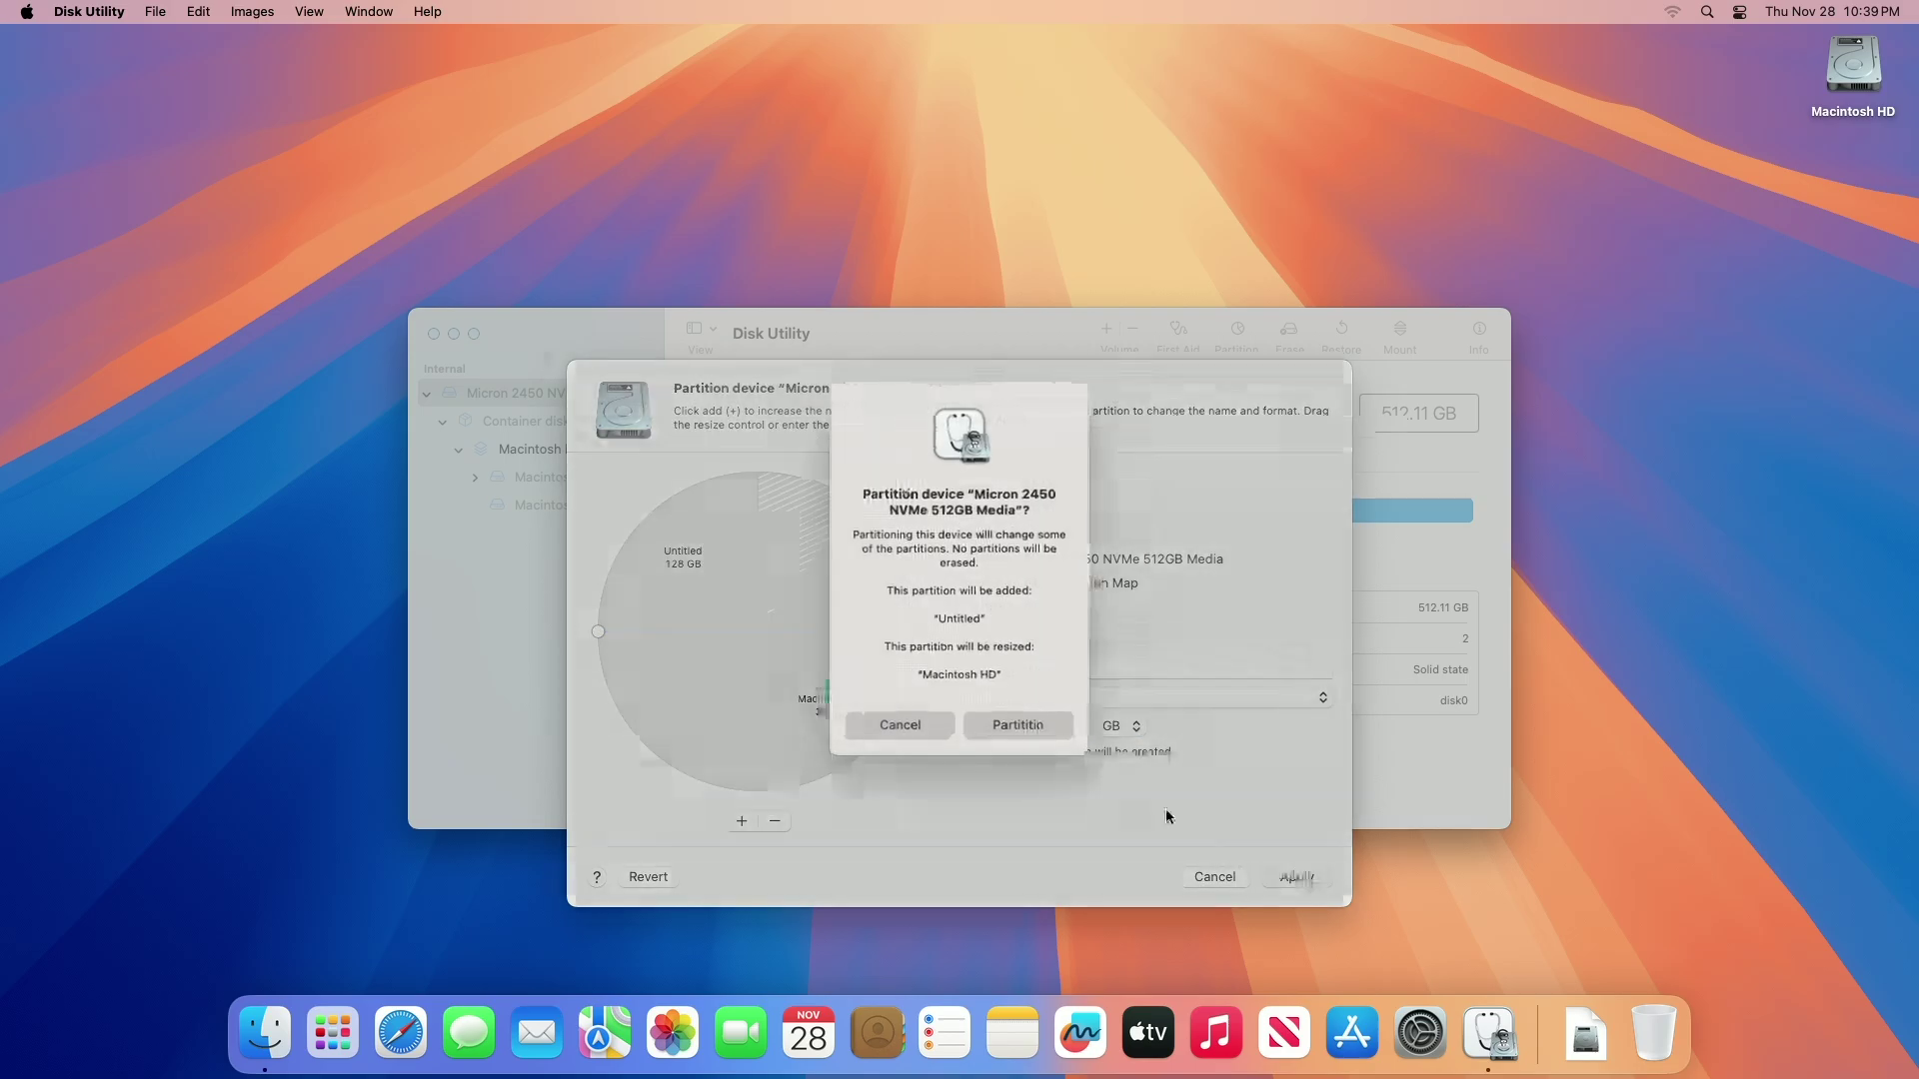
pyautogui.click(1029, 726)
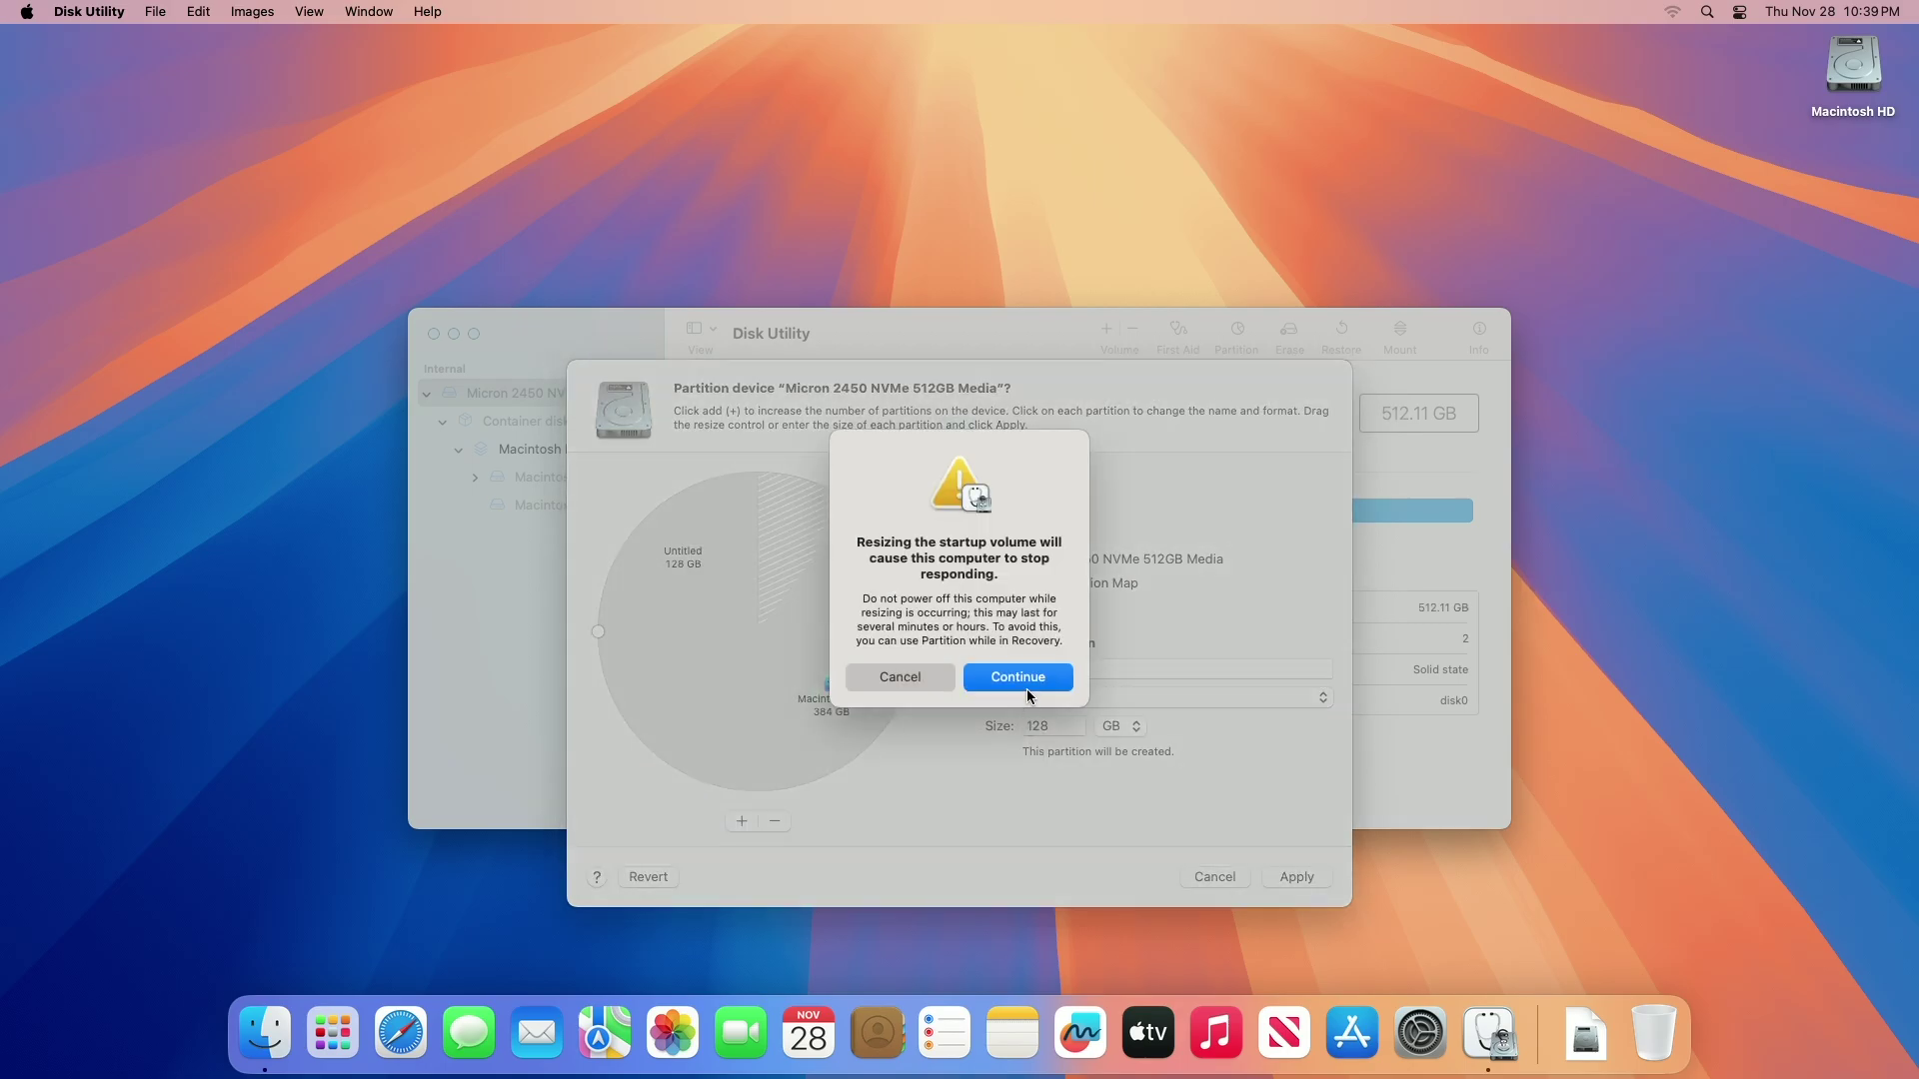
pyautogui.click(1028, 686)
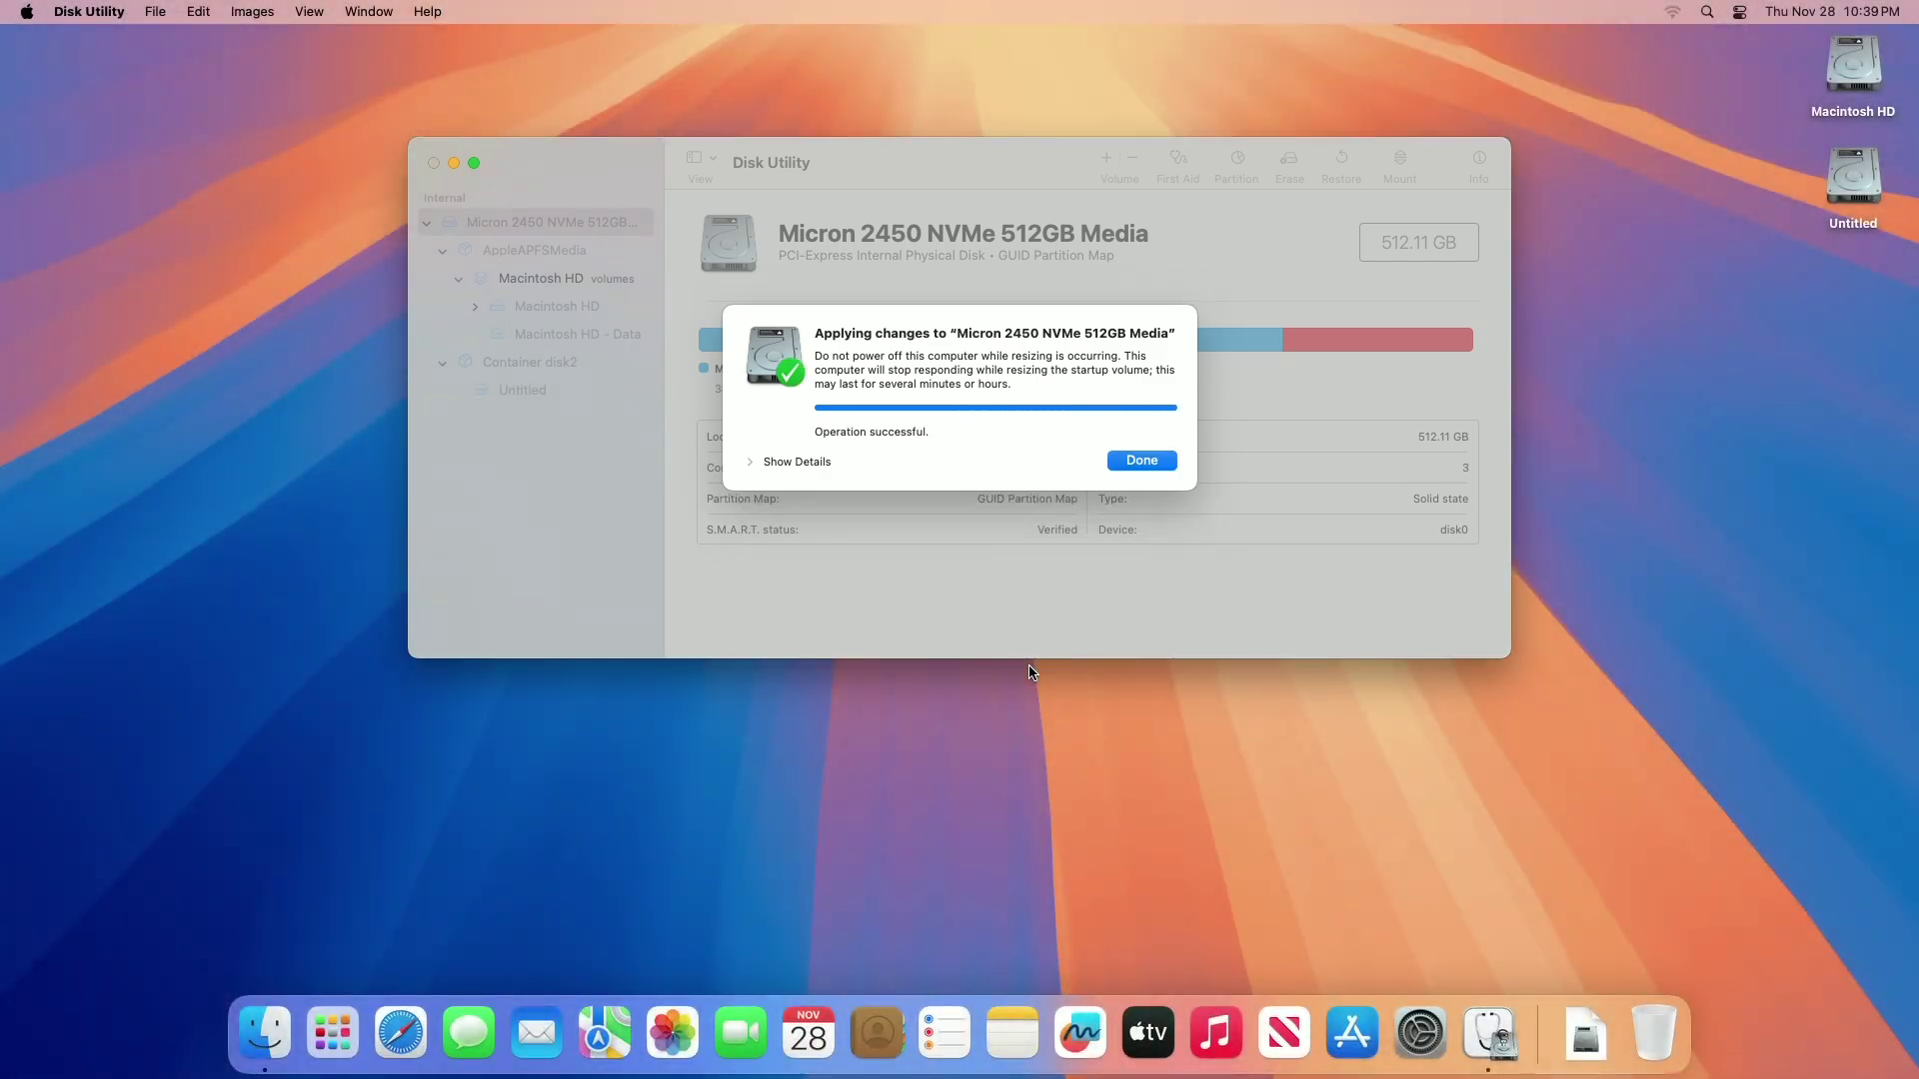
pyautogui.click(1139, 459)
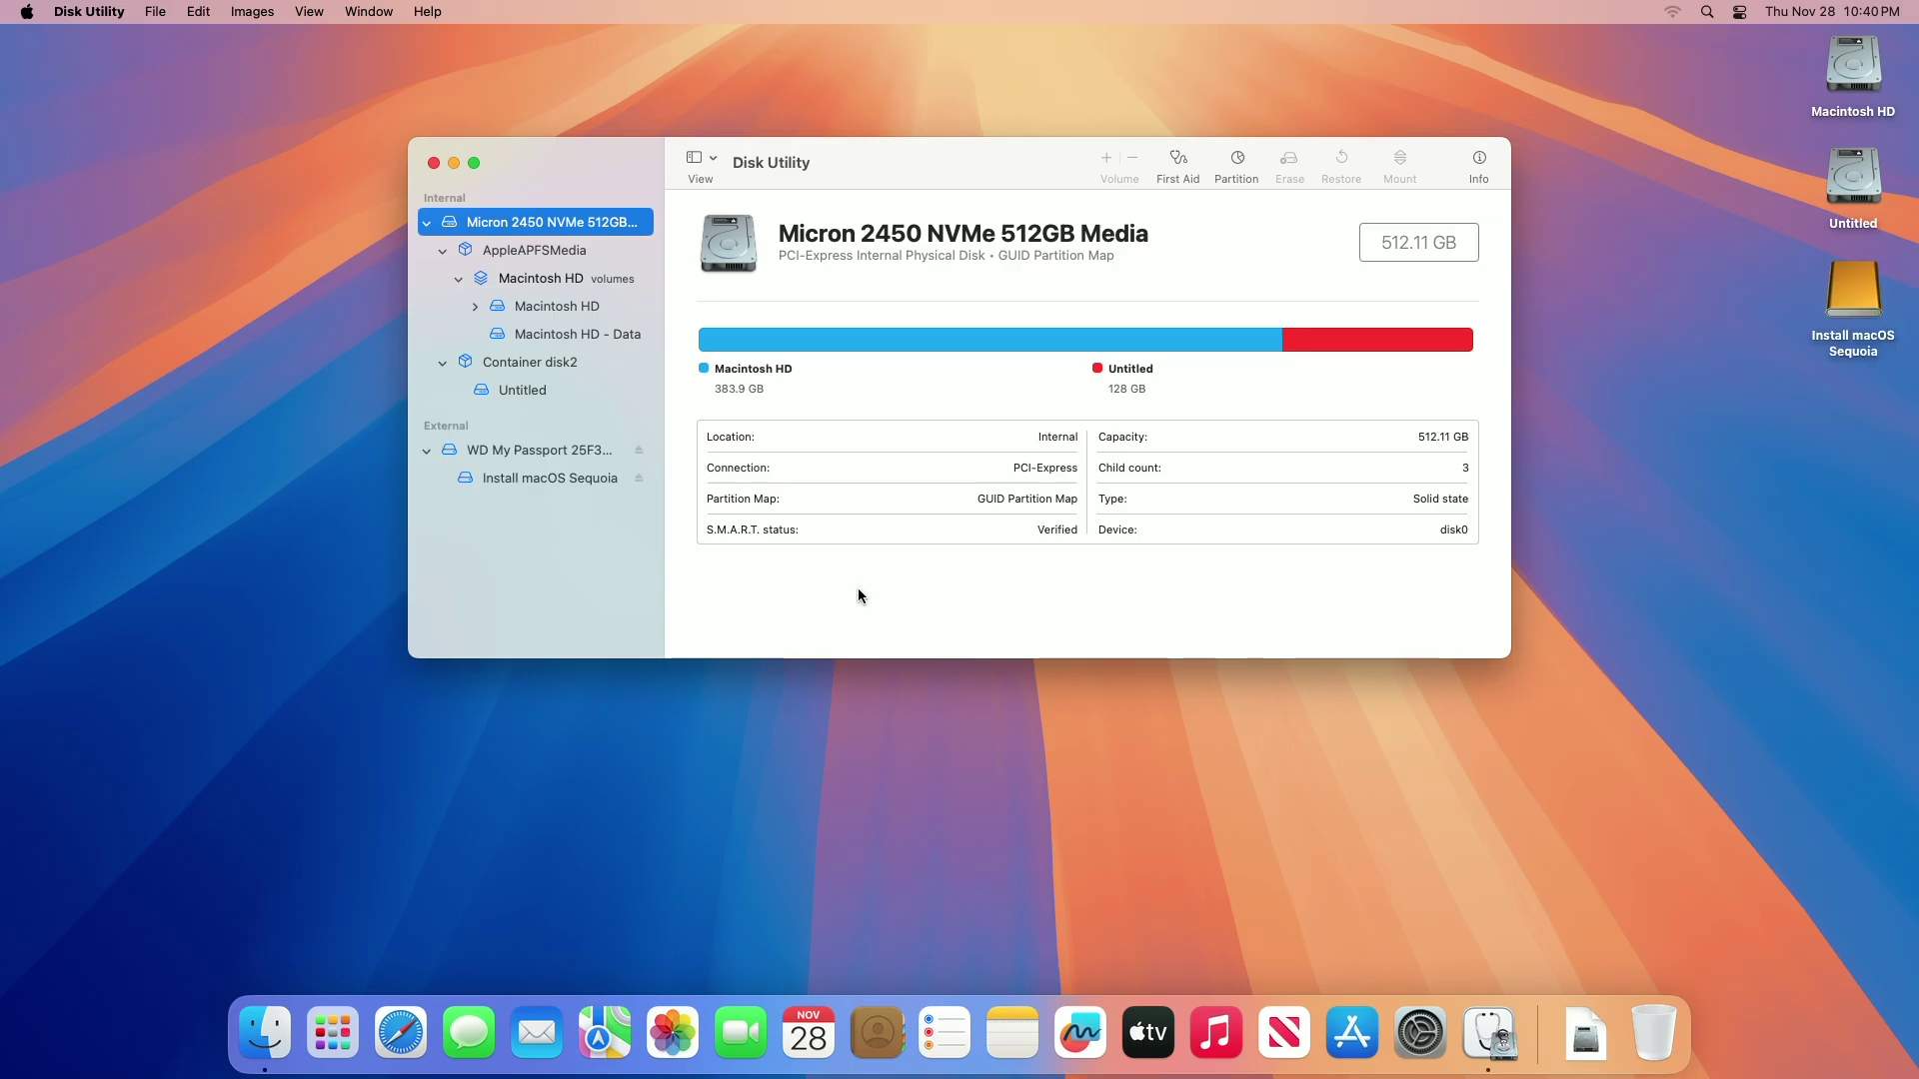
# Erase the external WD My Passport drive with the name Win11, ExFAT format and Master Boot Record scheme.
pyautogui.click(567, 447)
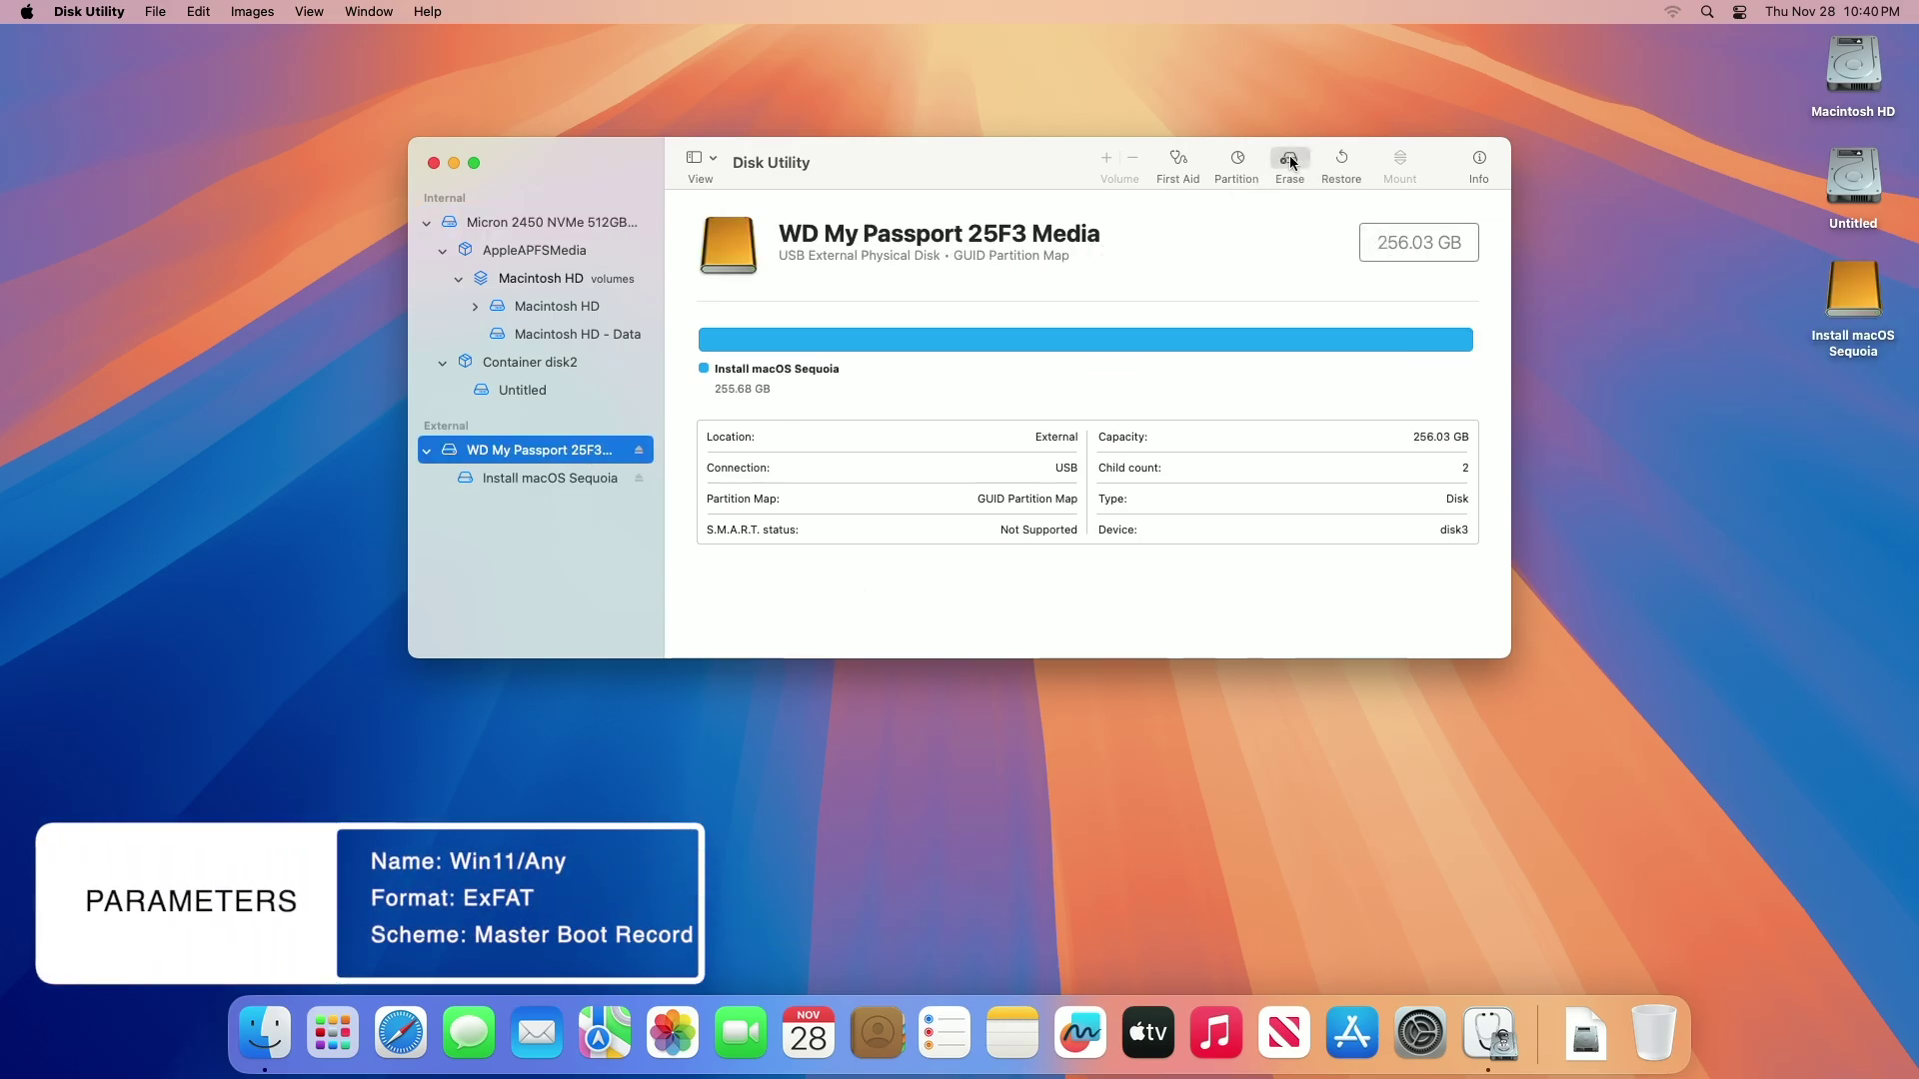
pyautogui.click(1291, 162)
pyautogui.write('Win1')
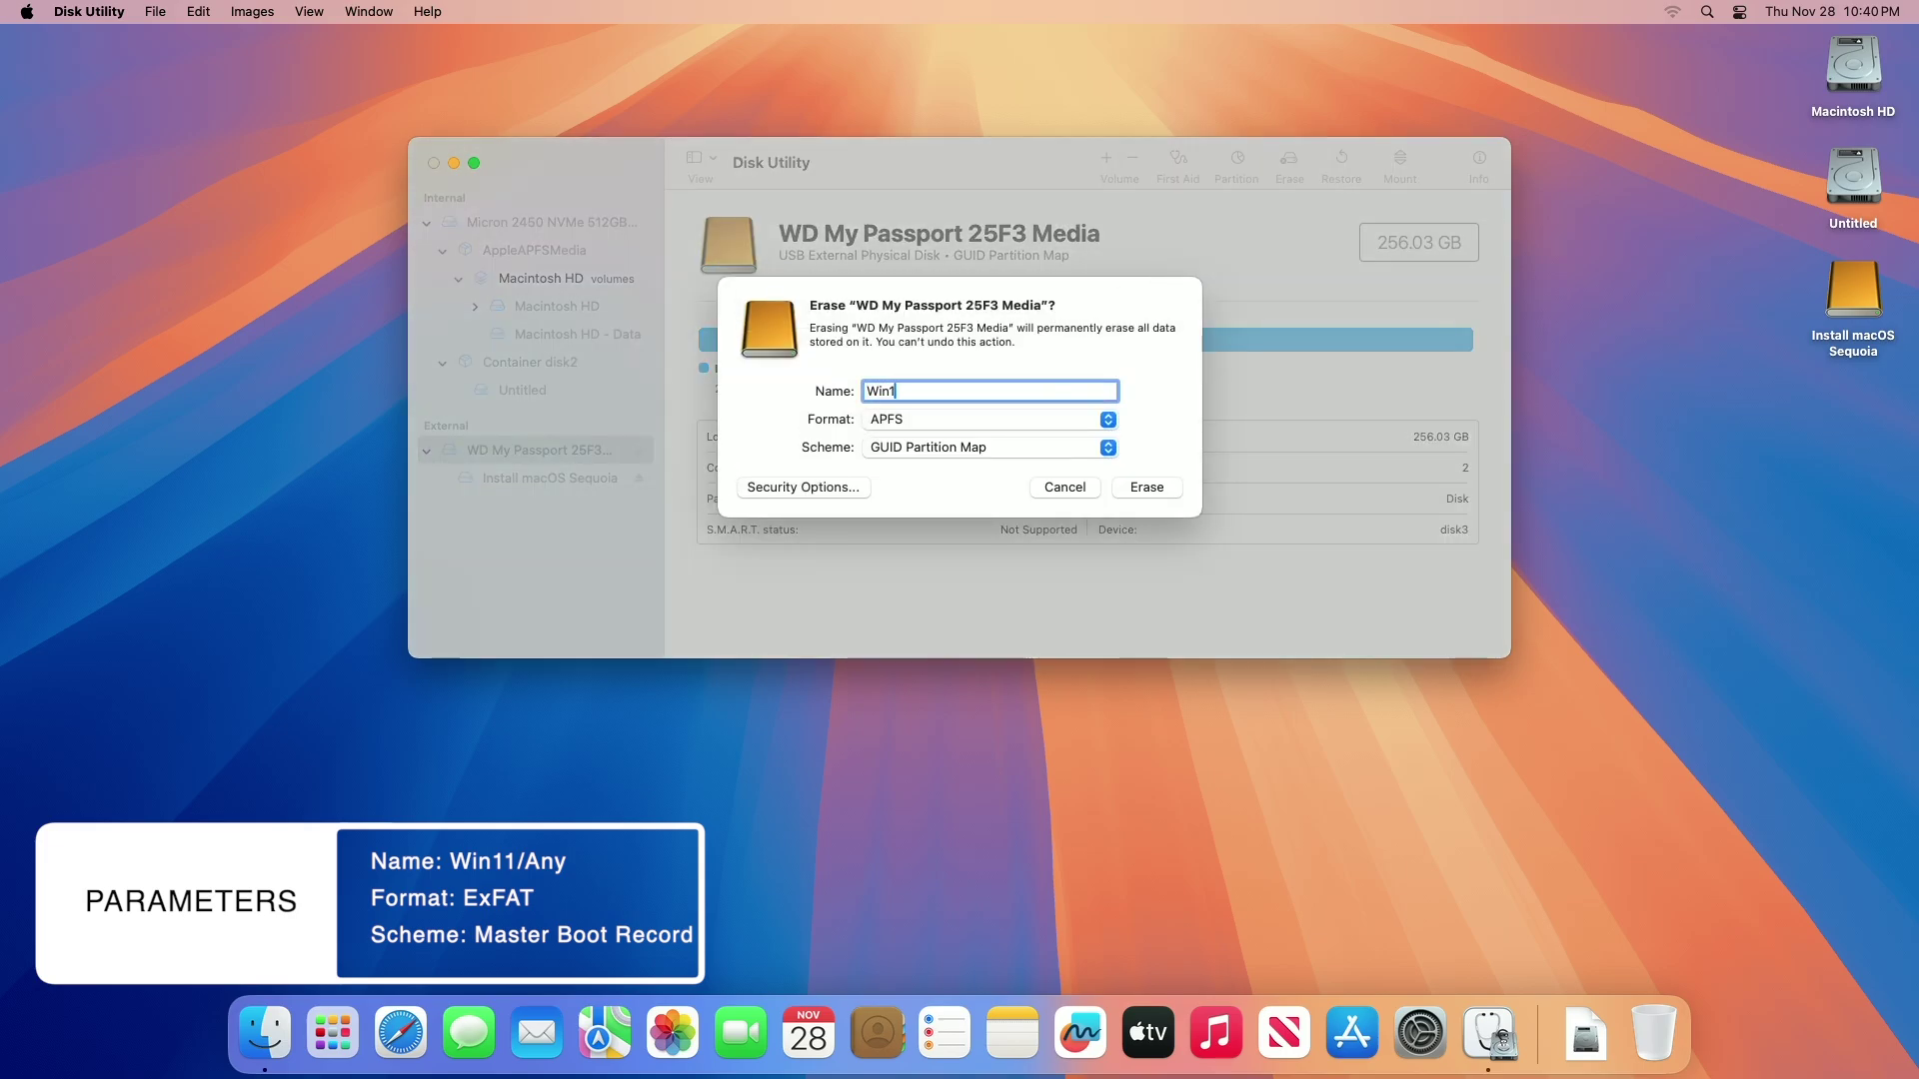
pyautogui.write('1')
pyautogui.click(1037, 424)
pyautogui.click(979, 565)
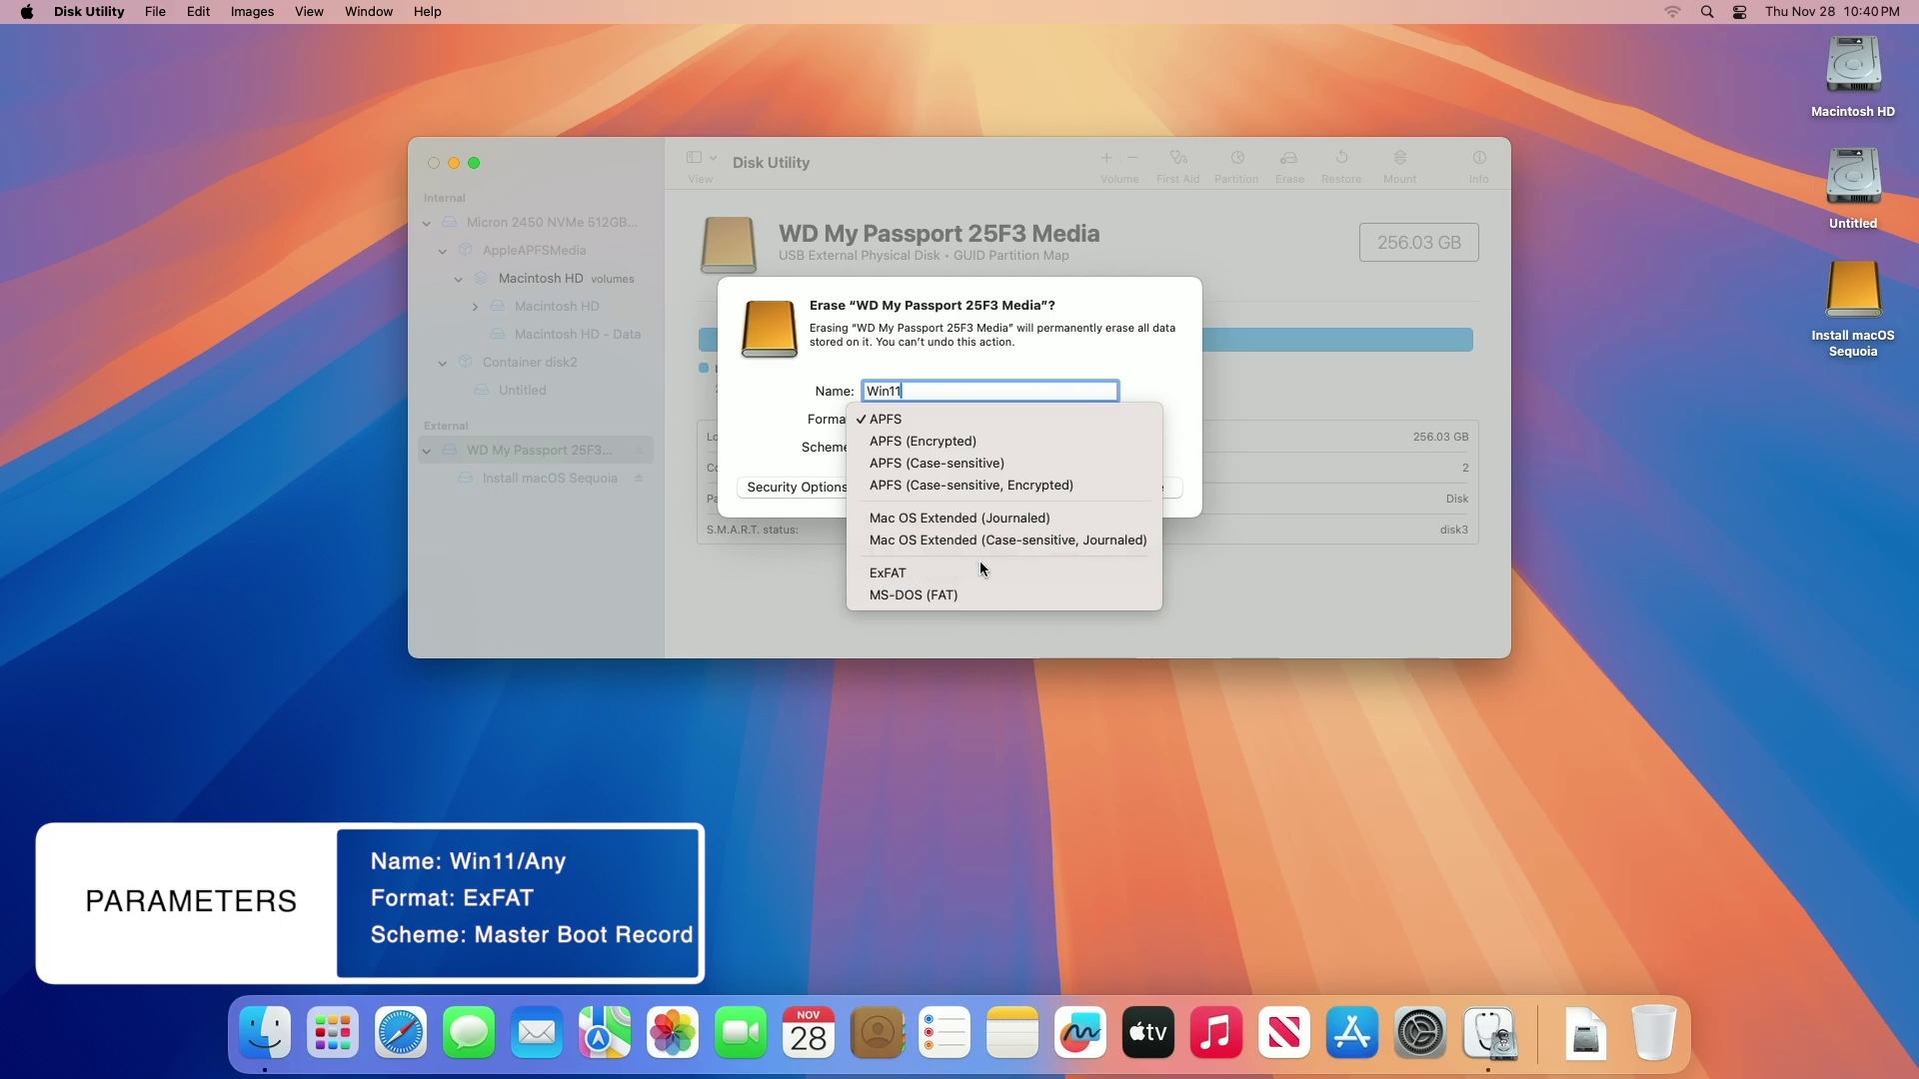
pyautogui.click(997, 447)
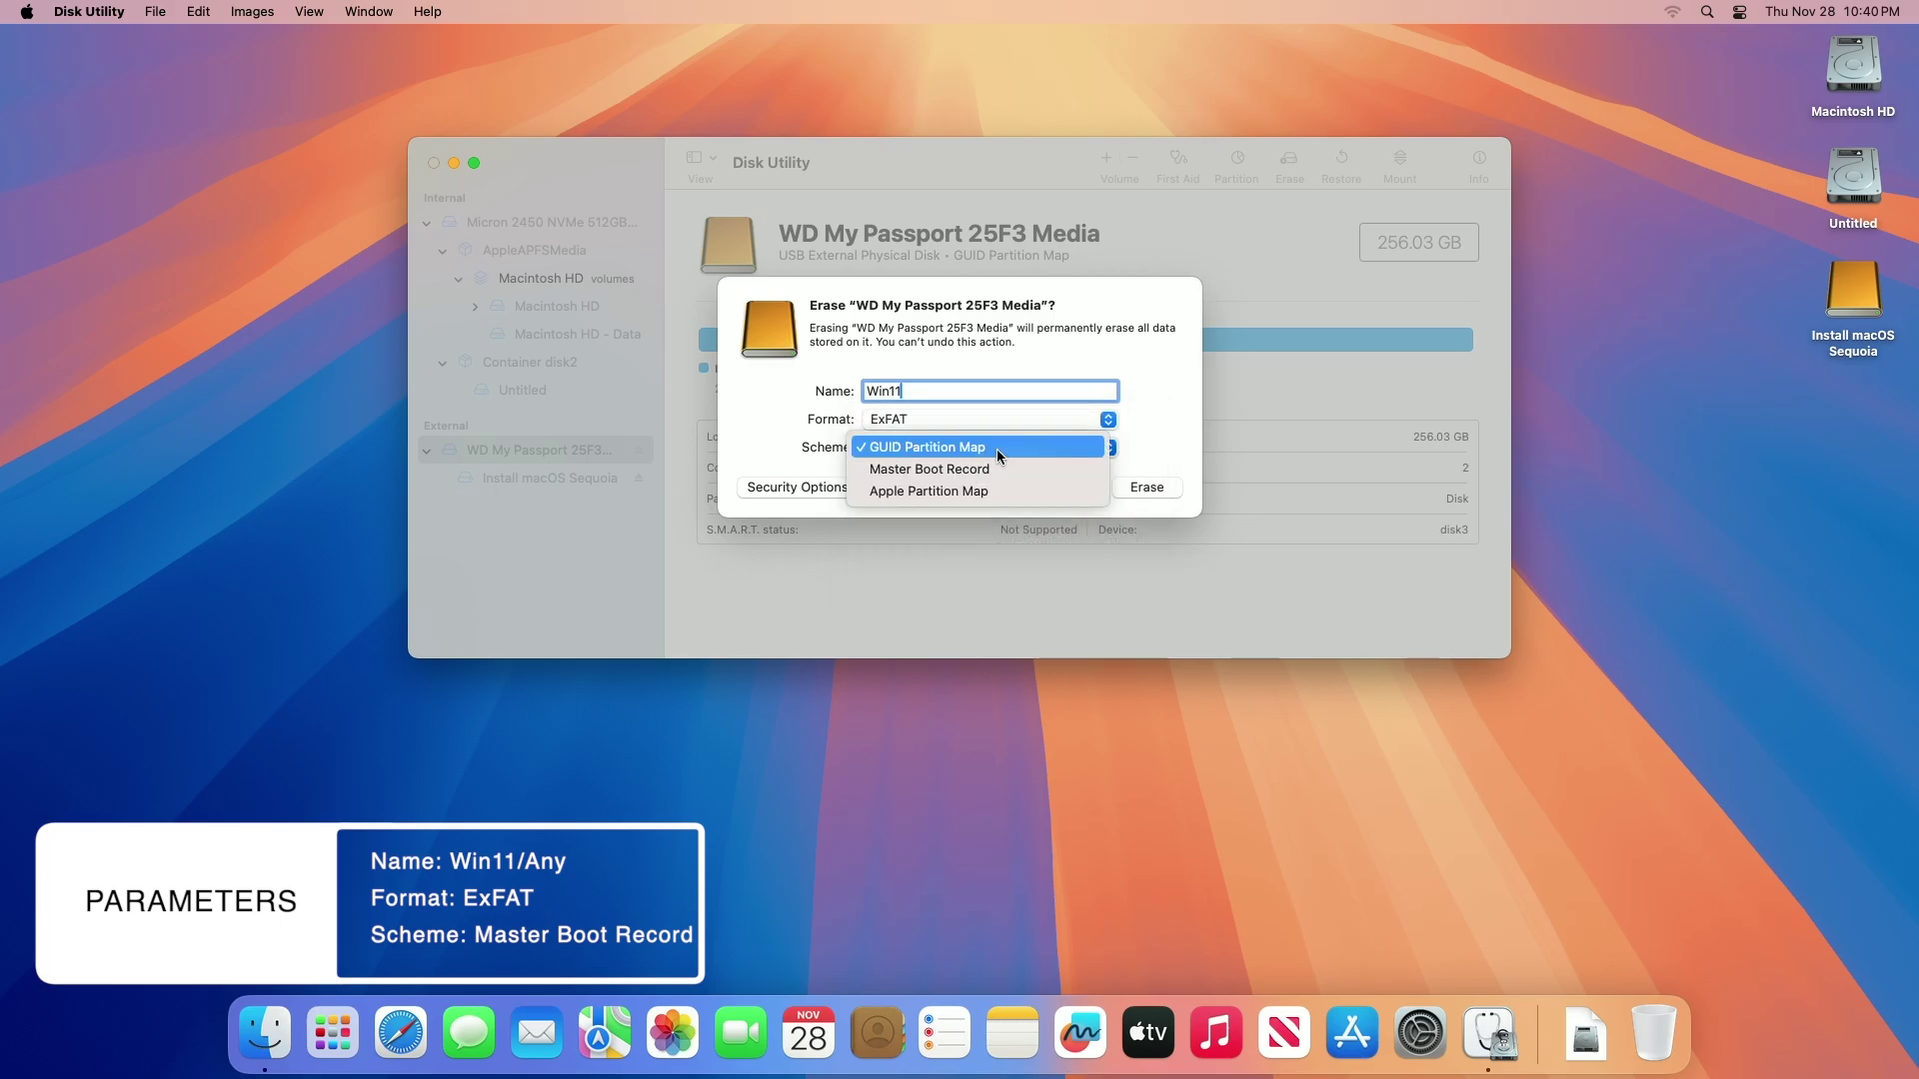
pyautogui.click(997, 470)
pyautogui.click(1122, 485)
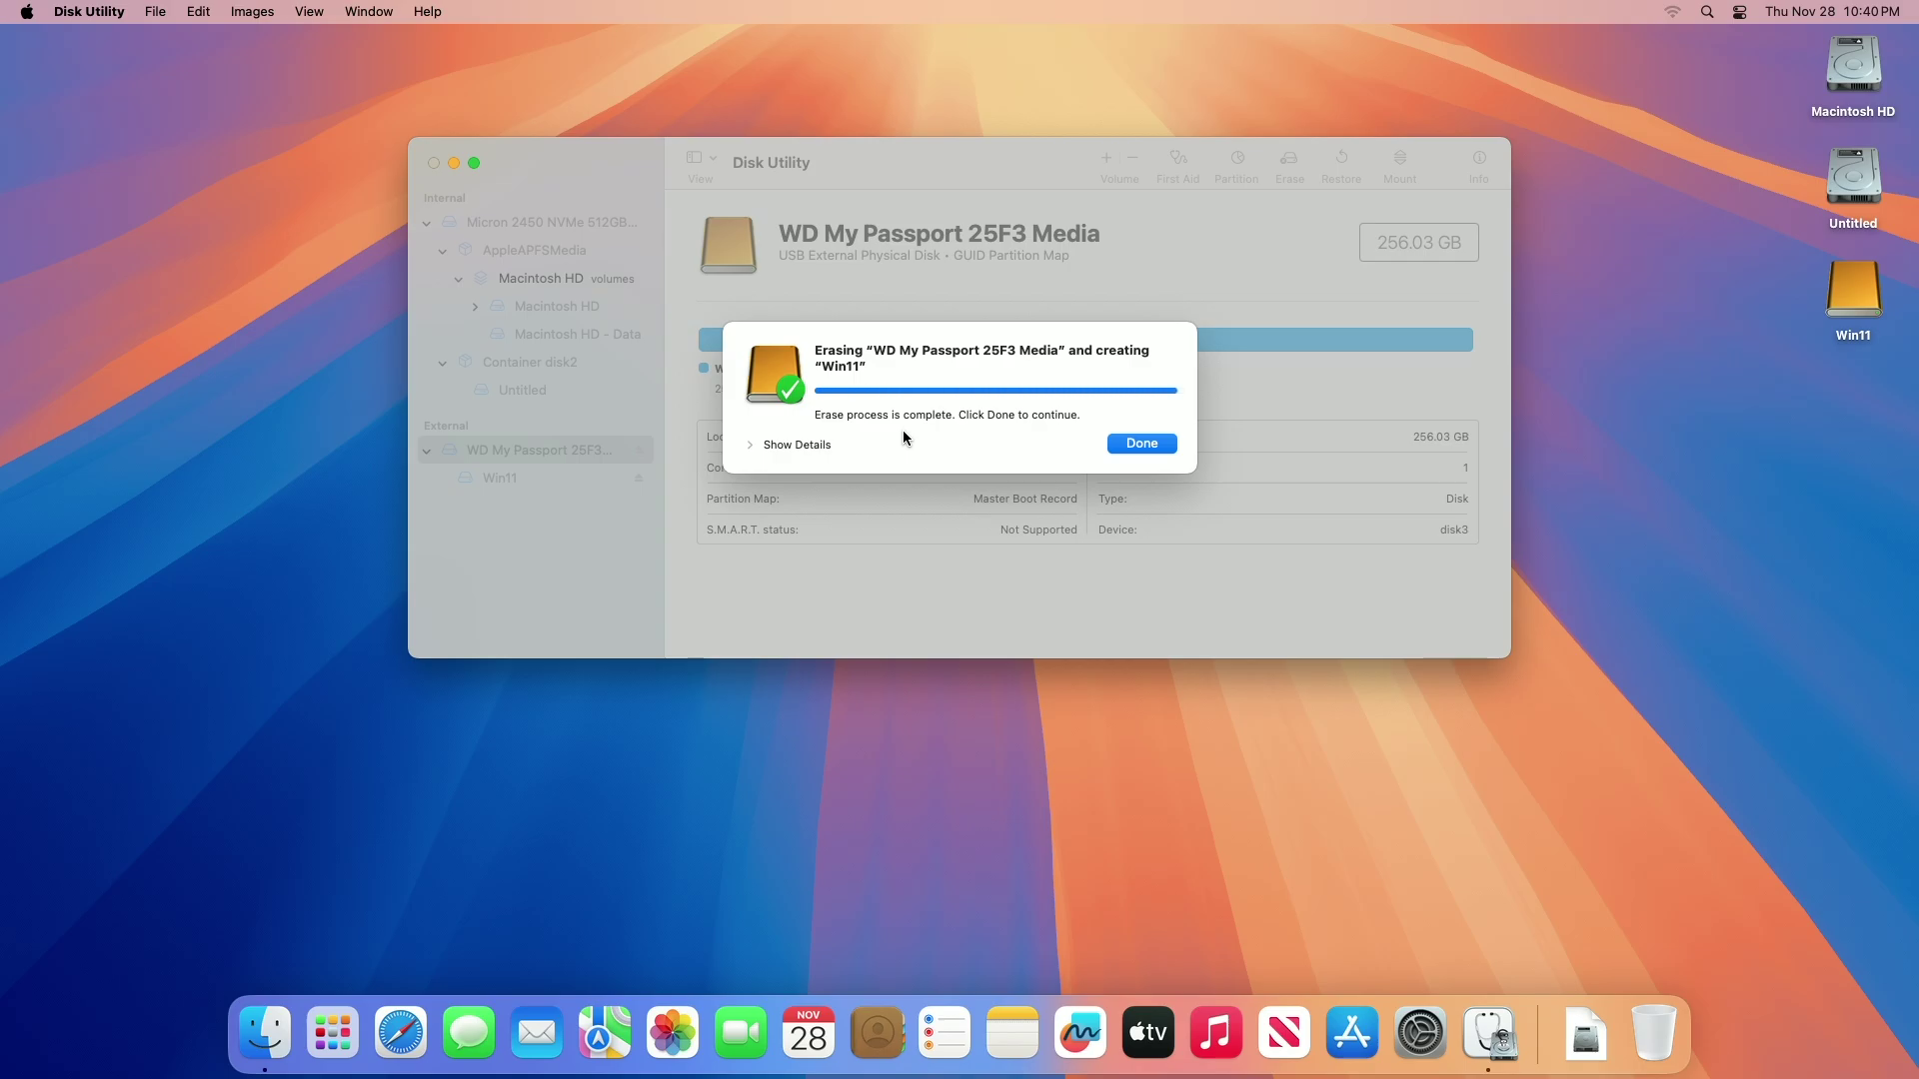
# Quit Disk Utility and copy all files from the downloaded Win11_24H2_English_x64.iso image to the external Win11 drive.
pyautogui.click(1137, 444)
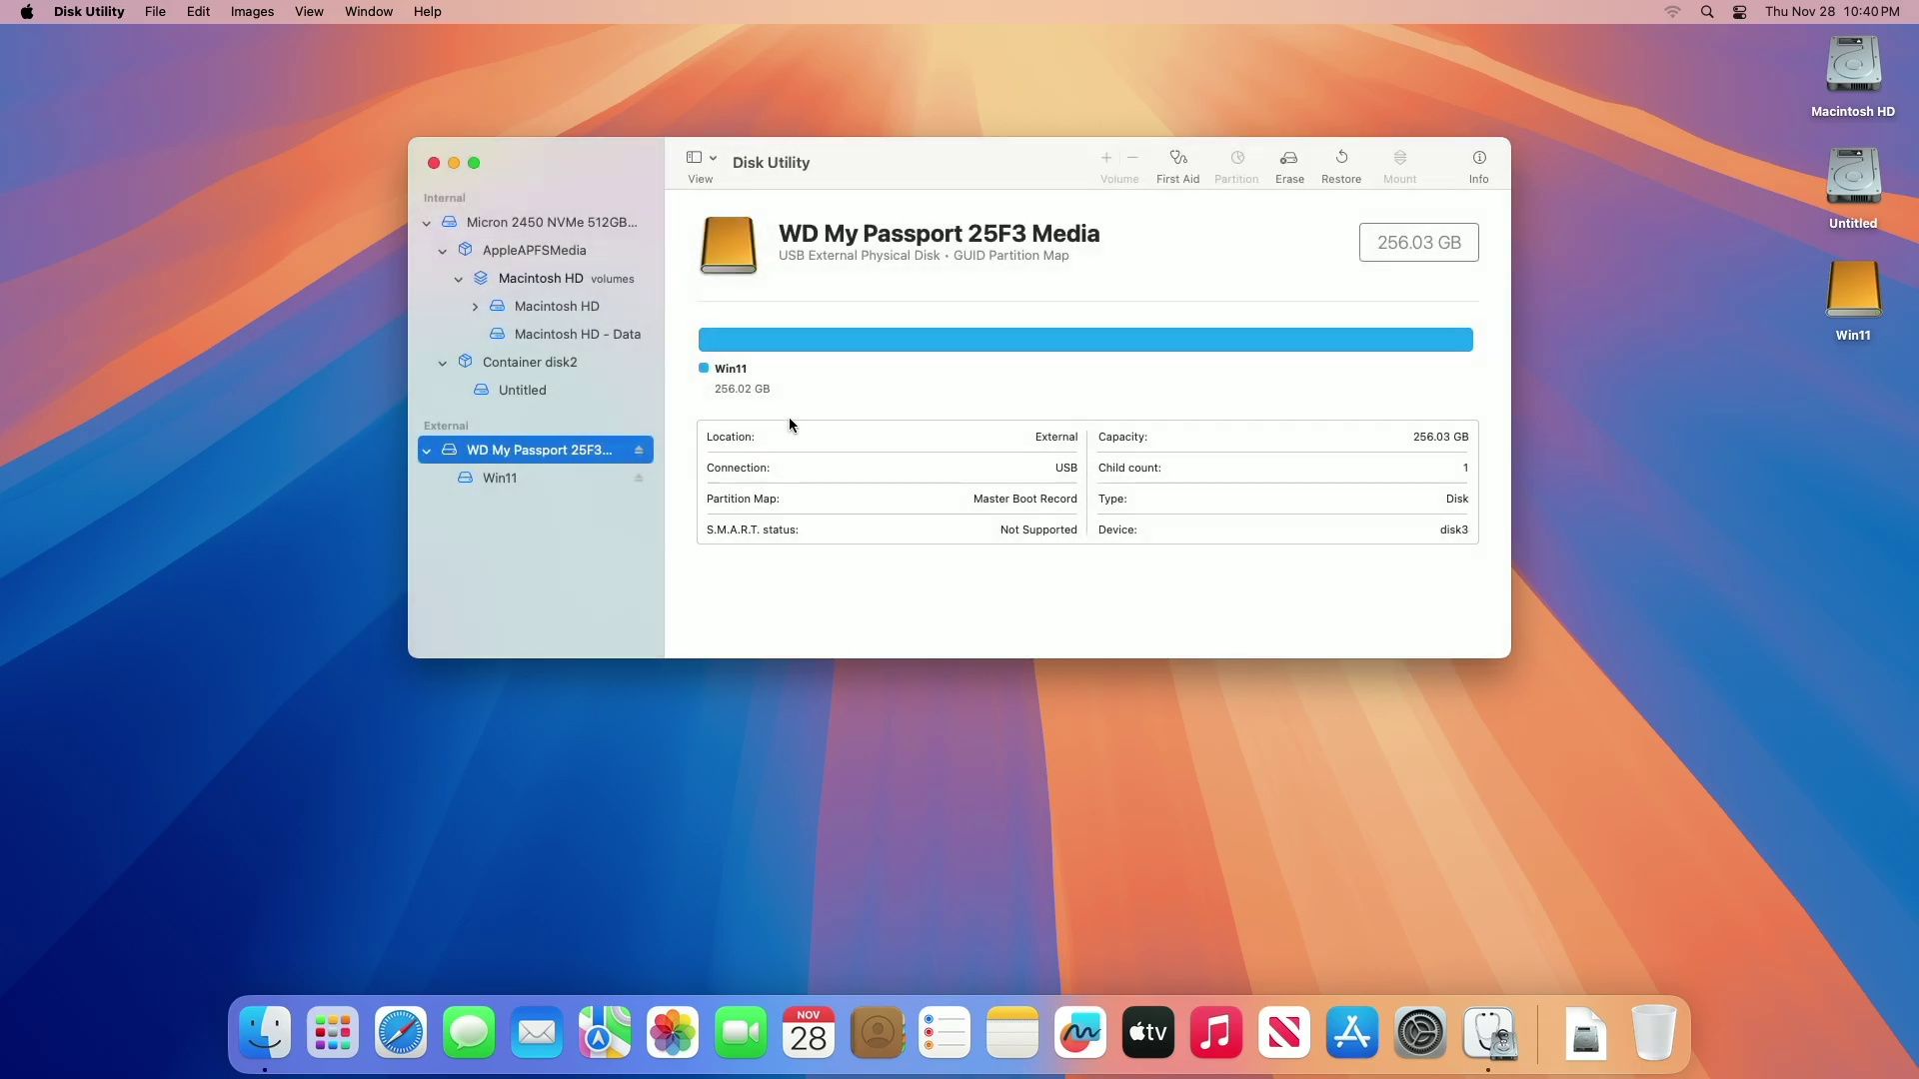
pyautogui.press('super+q')
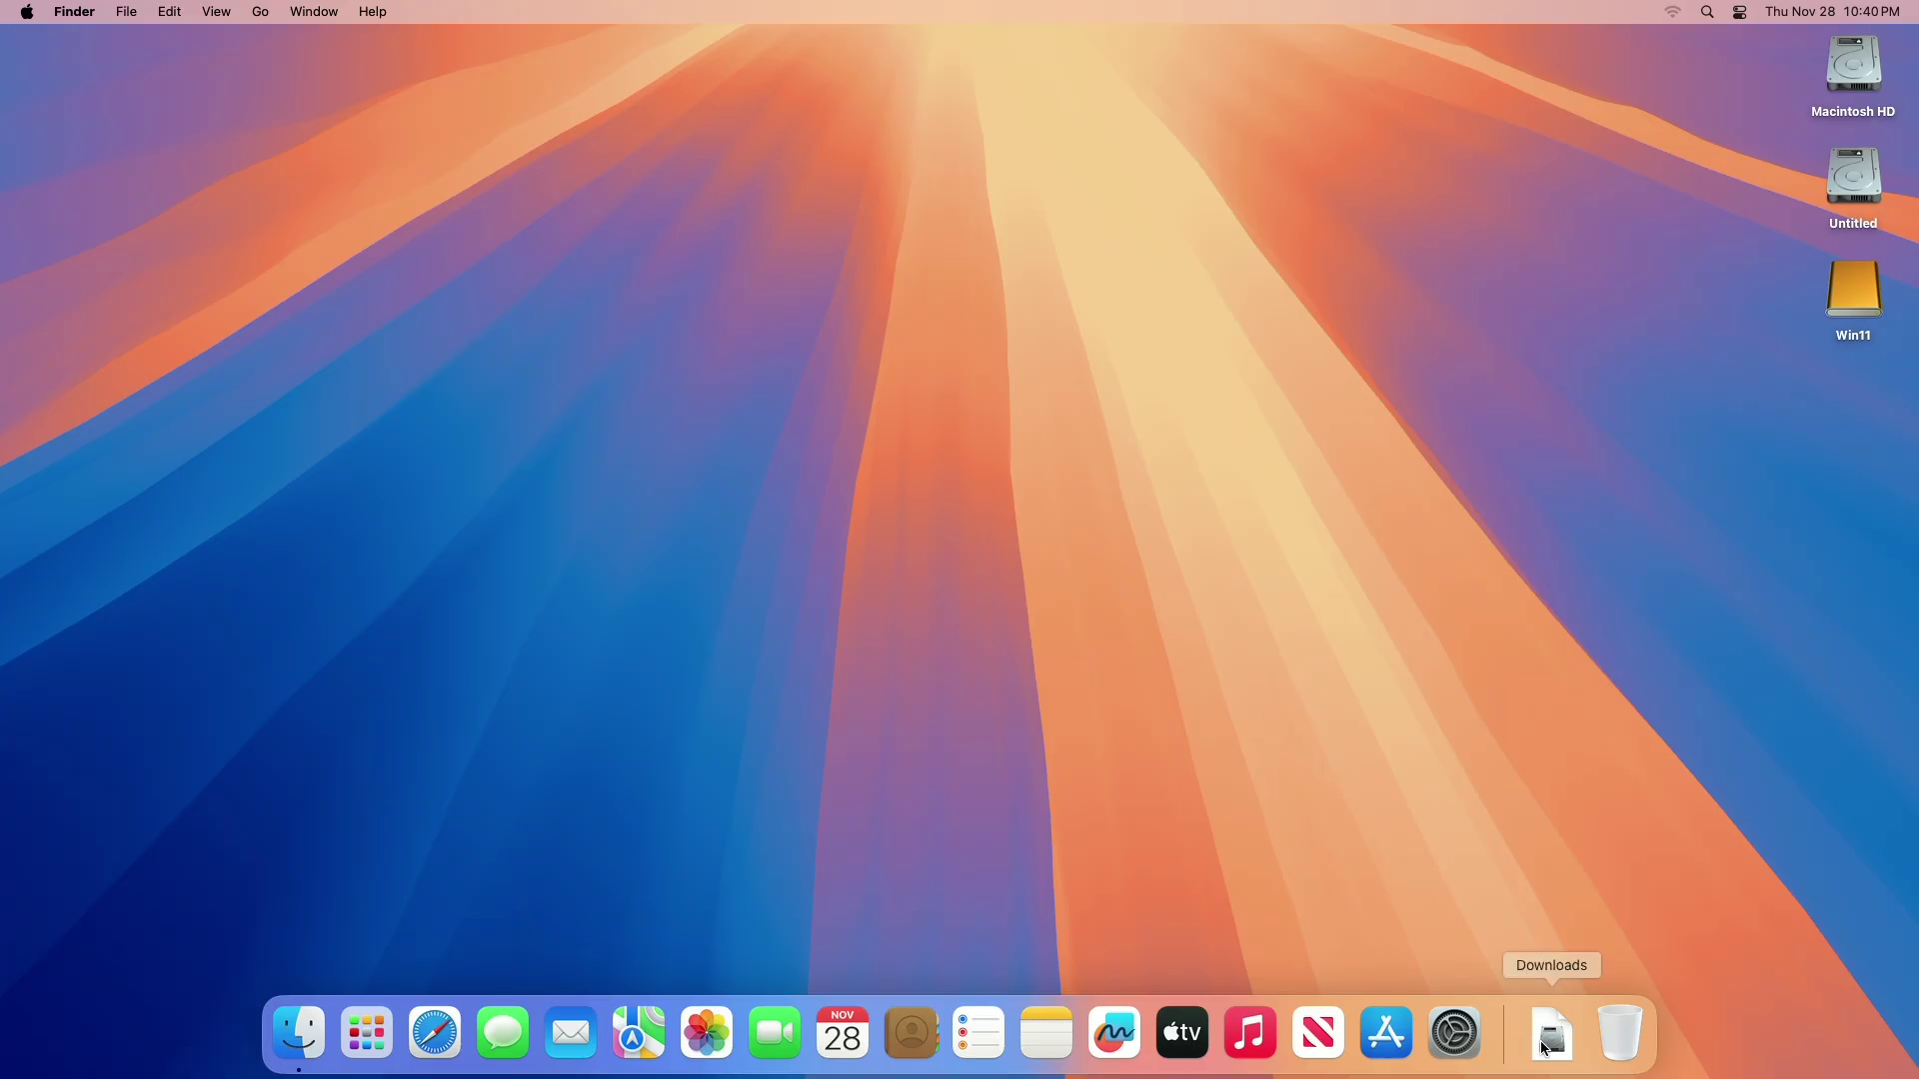
pyautogui.click(1546, 1050)
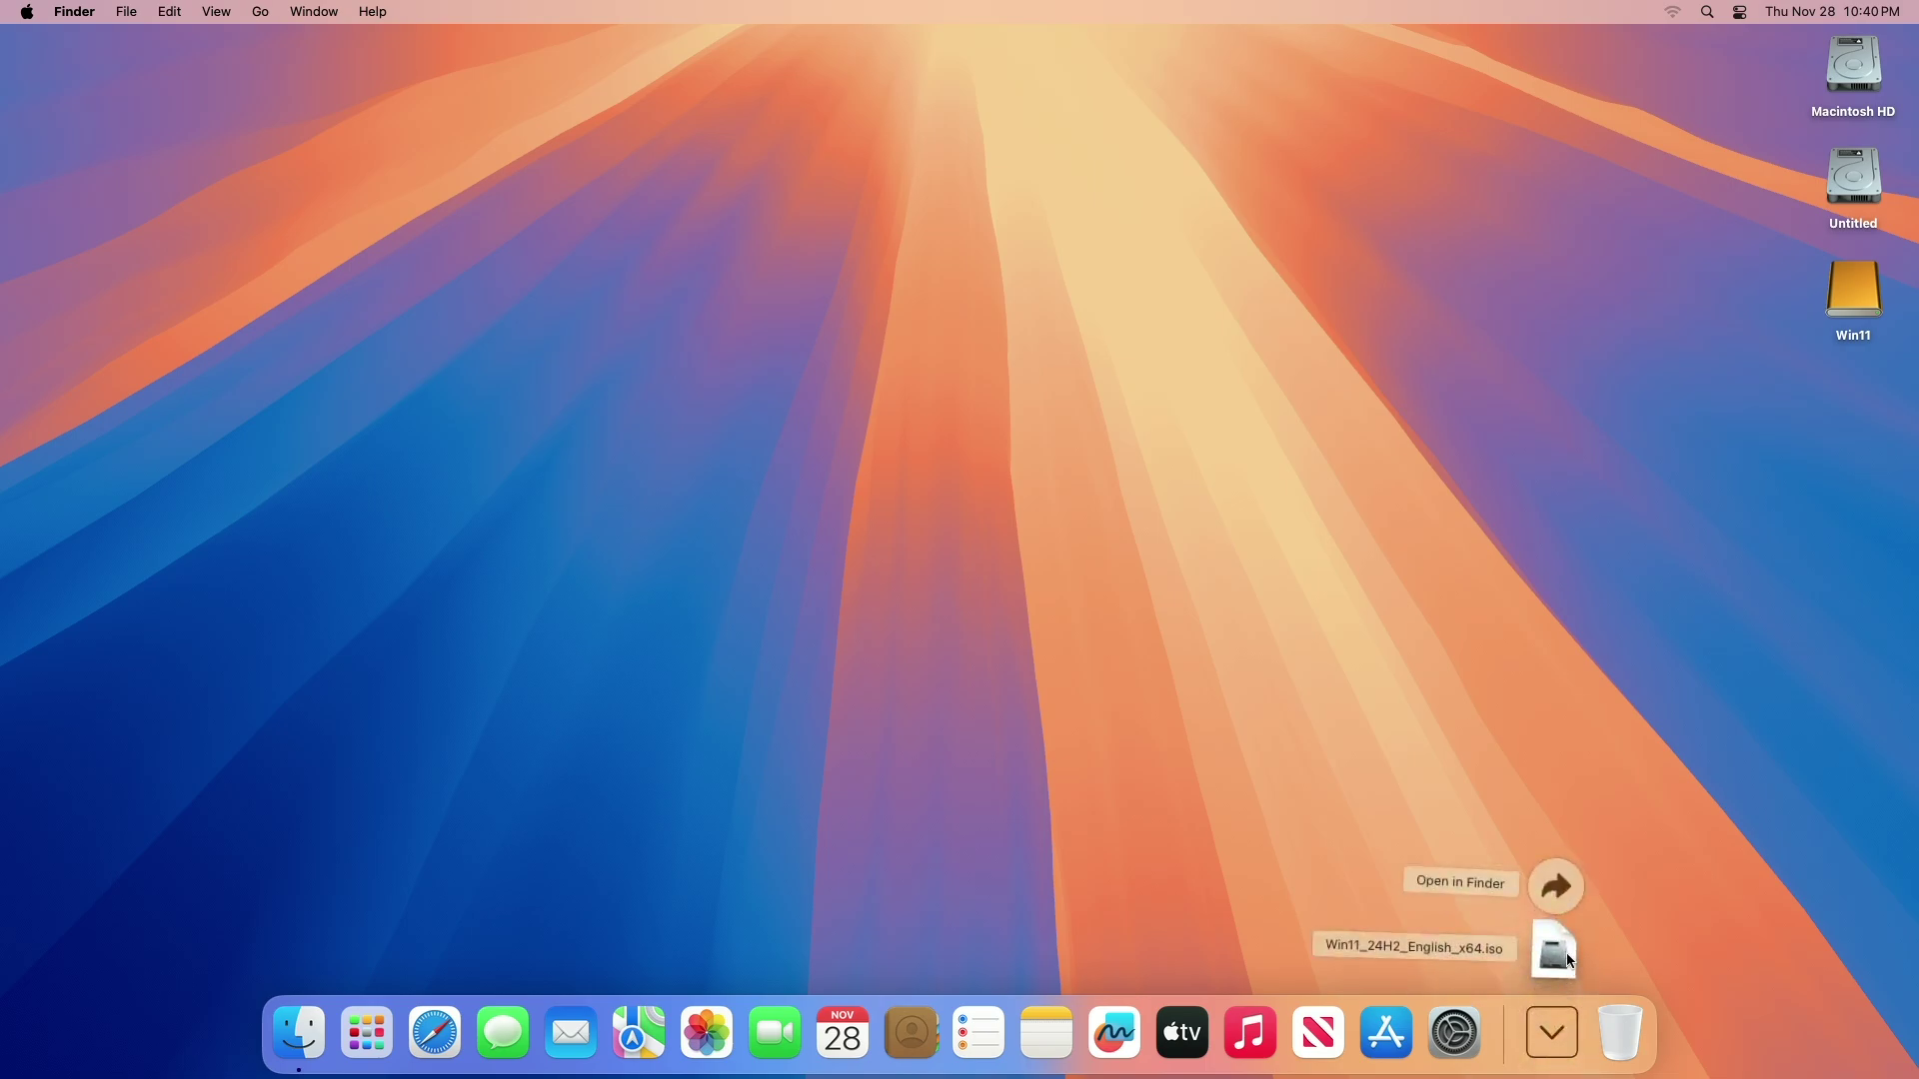
pyautogui.click(1555, 943)
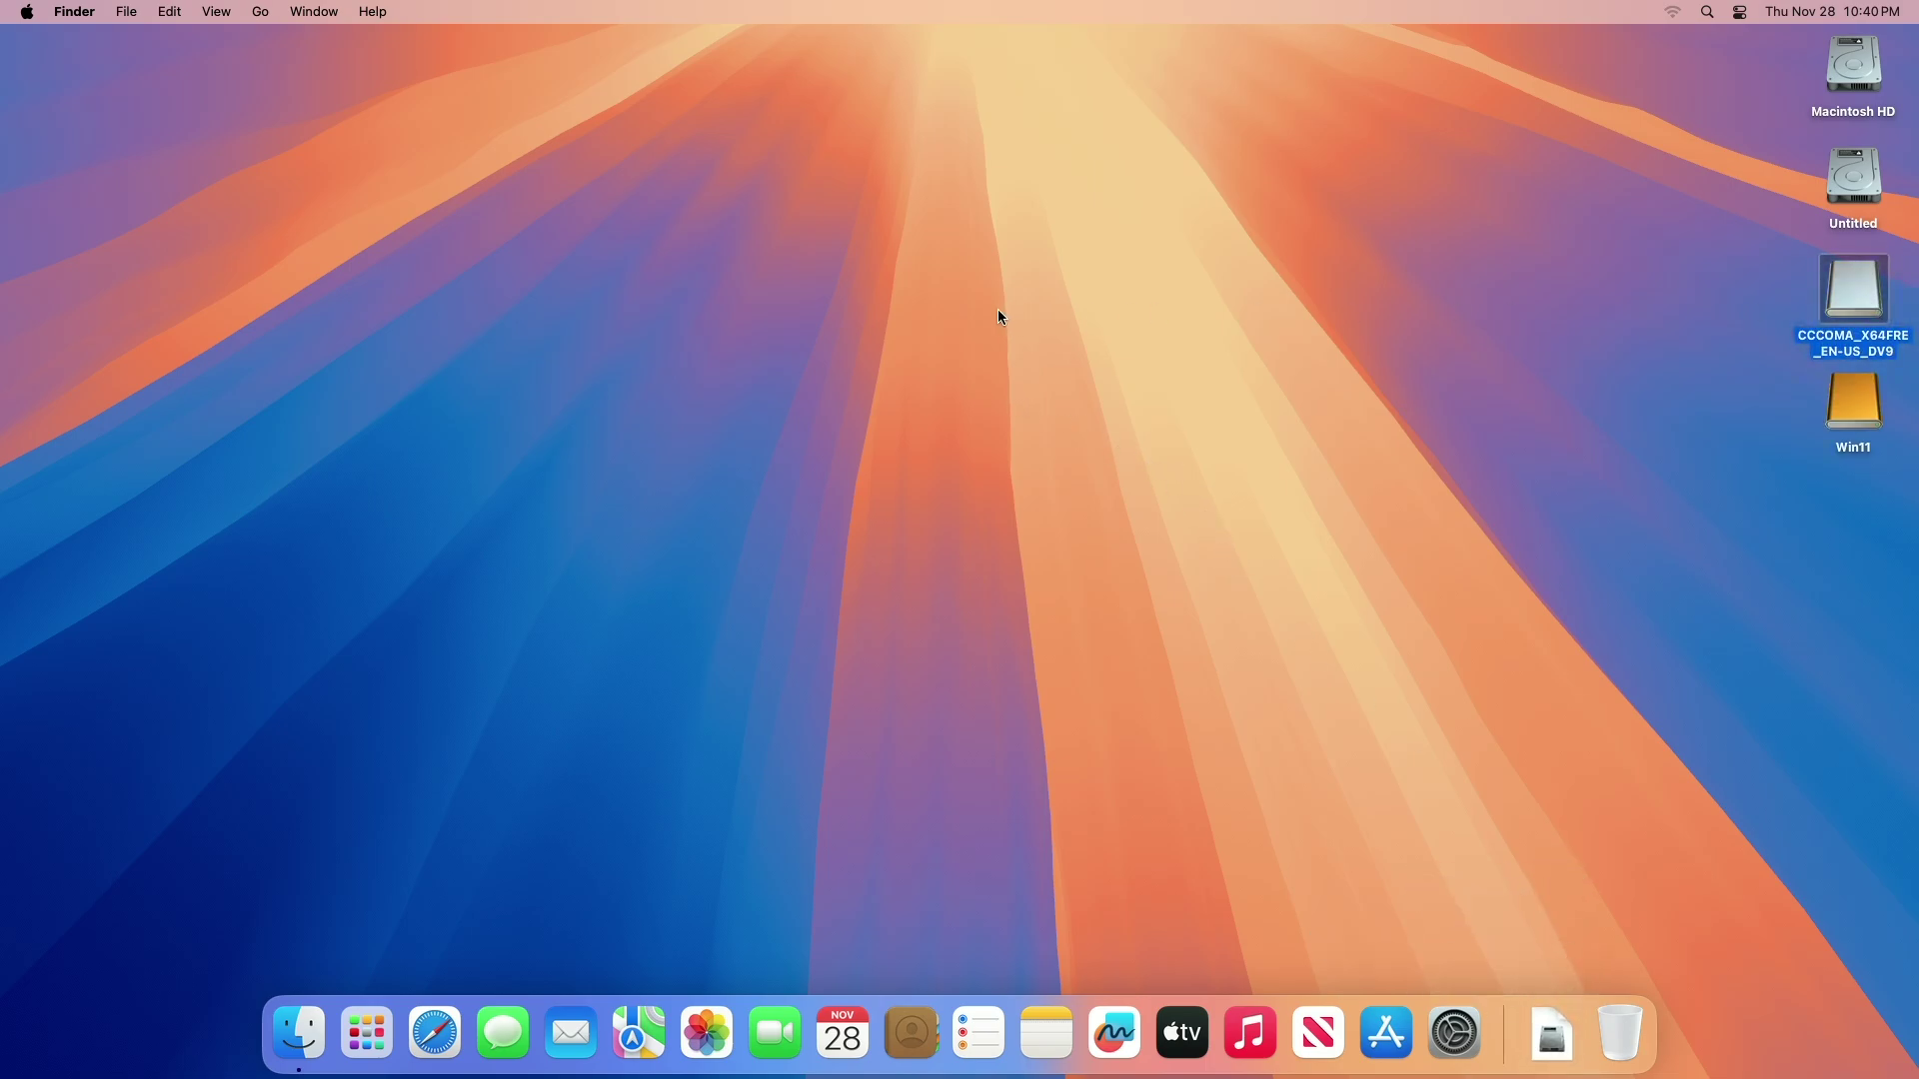
pyautogui.press('super+a')
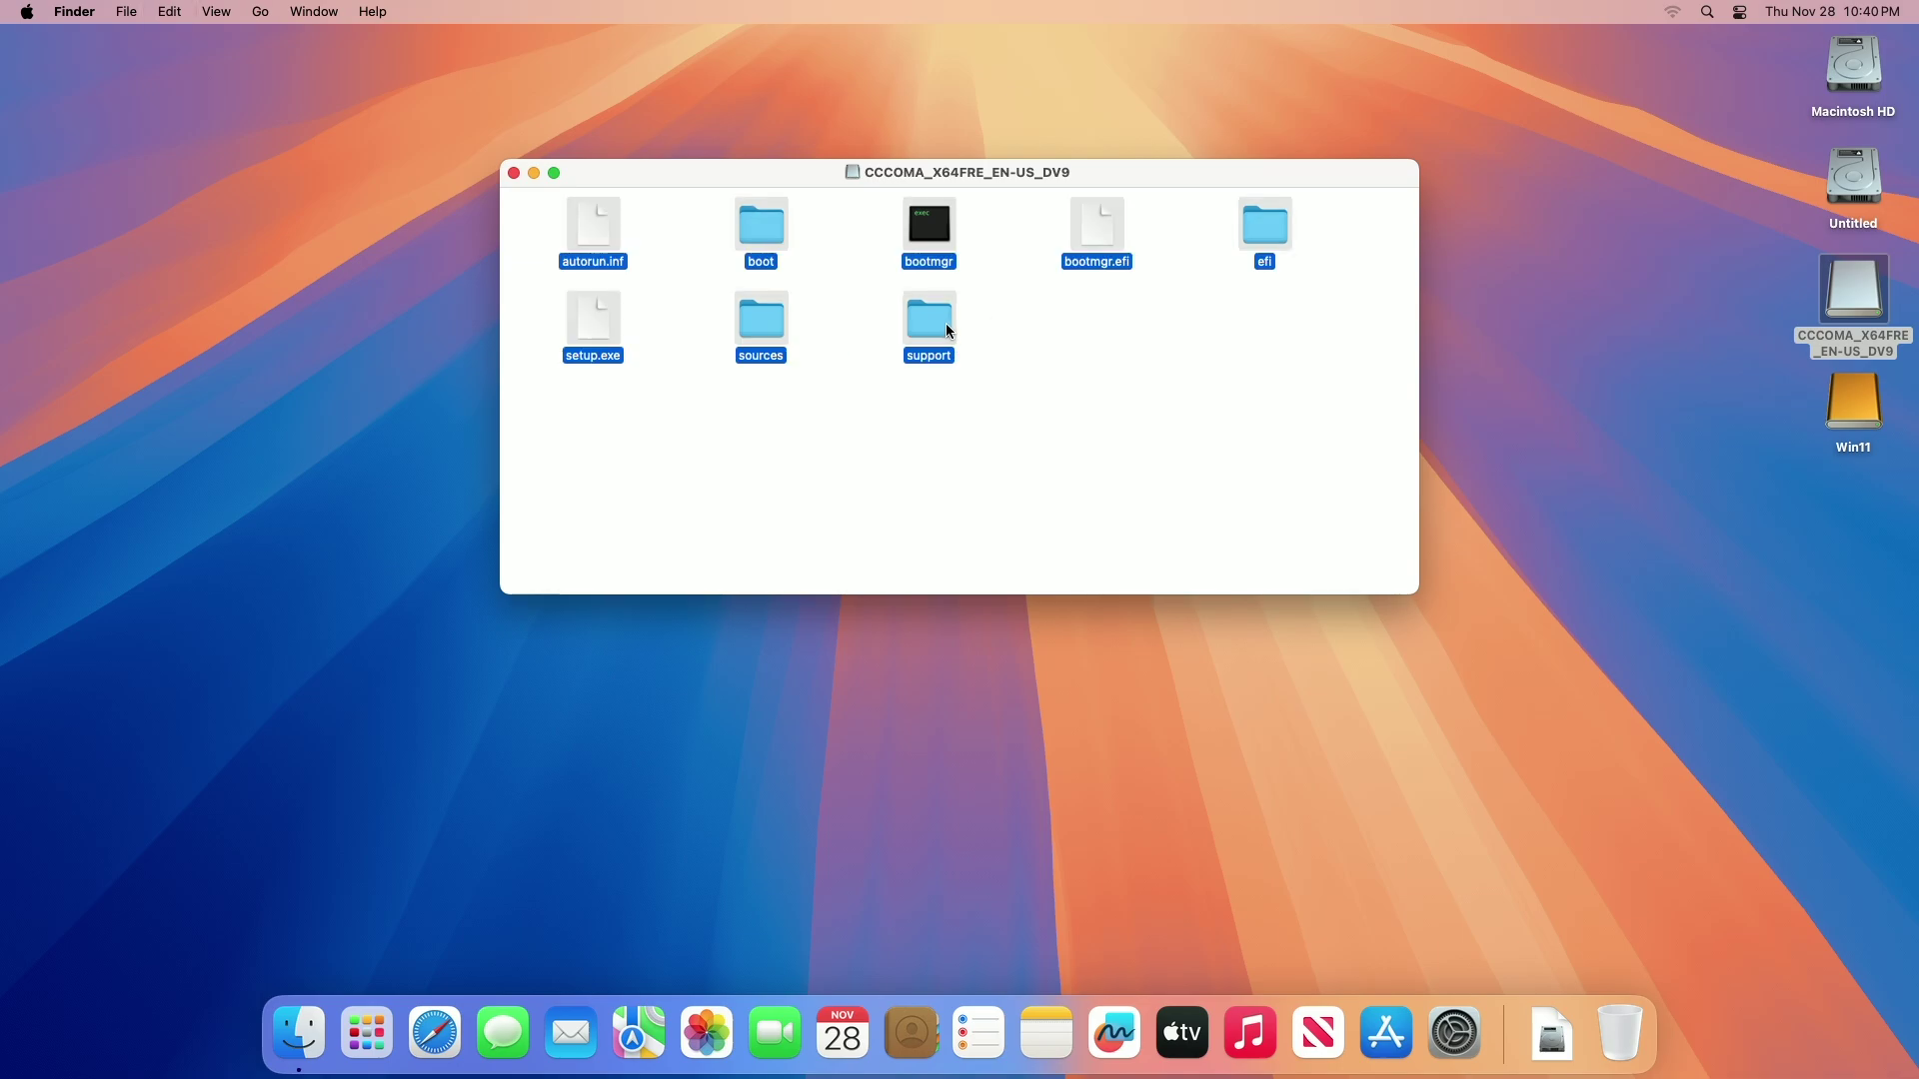
pyautogui.moveTo(951, 333); pyautogui.dragTo(1865, 420)
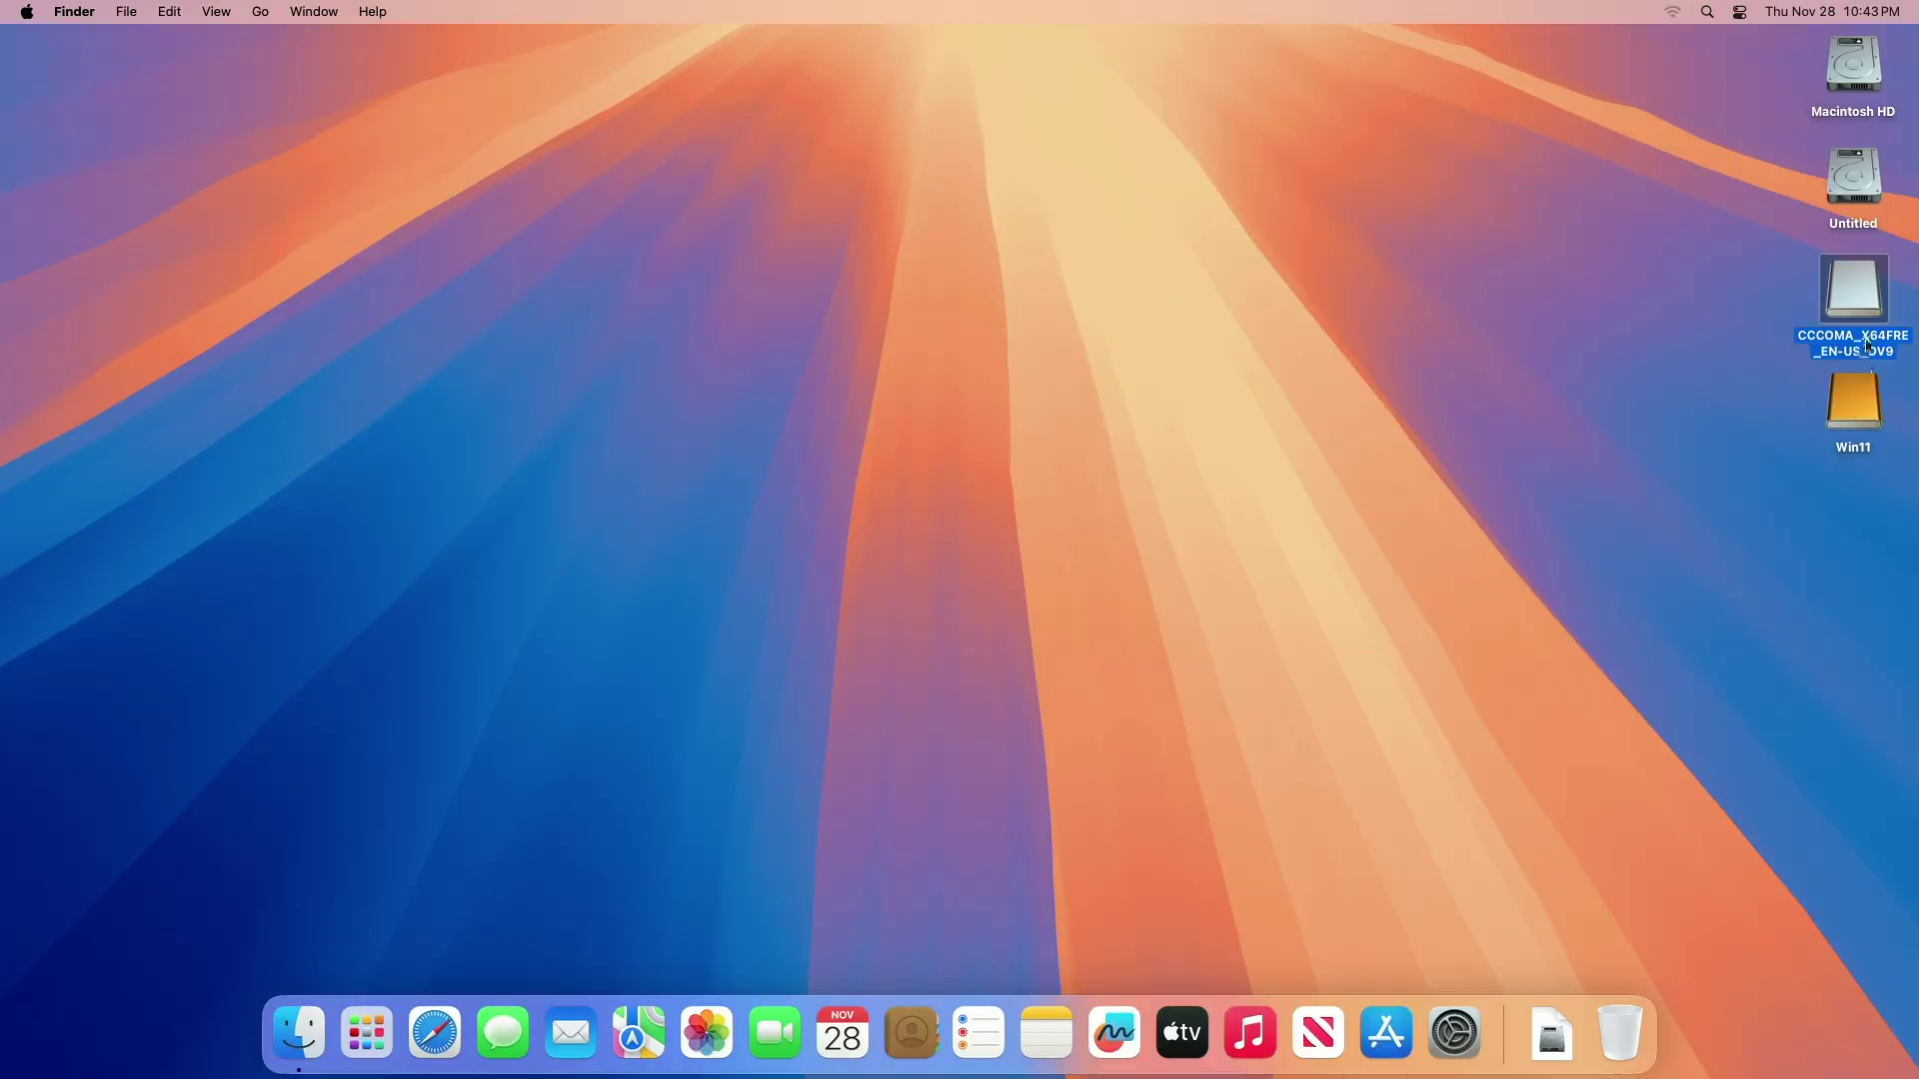
# Copy the WindowsSupport folder from the home folder on Macintosh HD to the Win11 drive.
pyautogui.click(1837, 95)
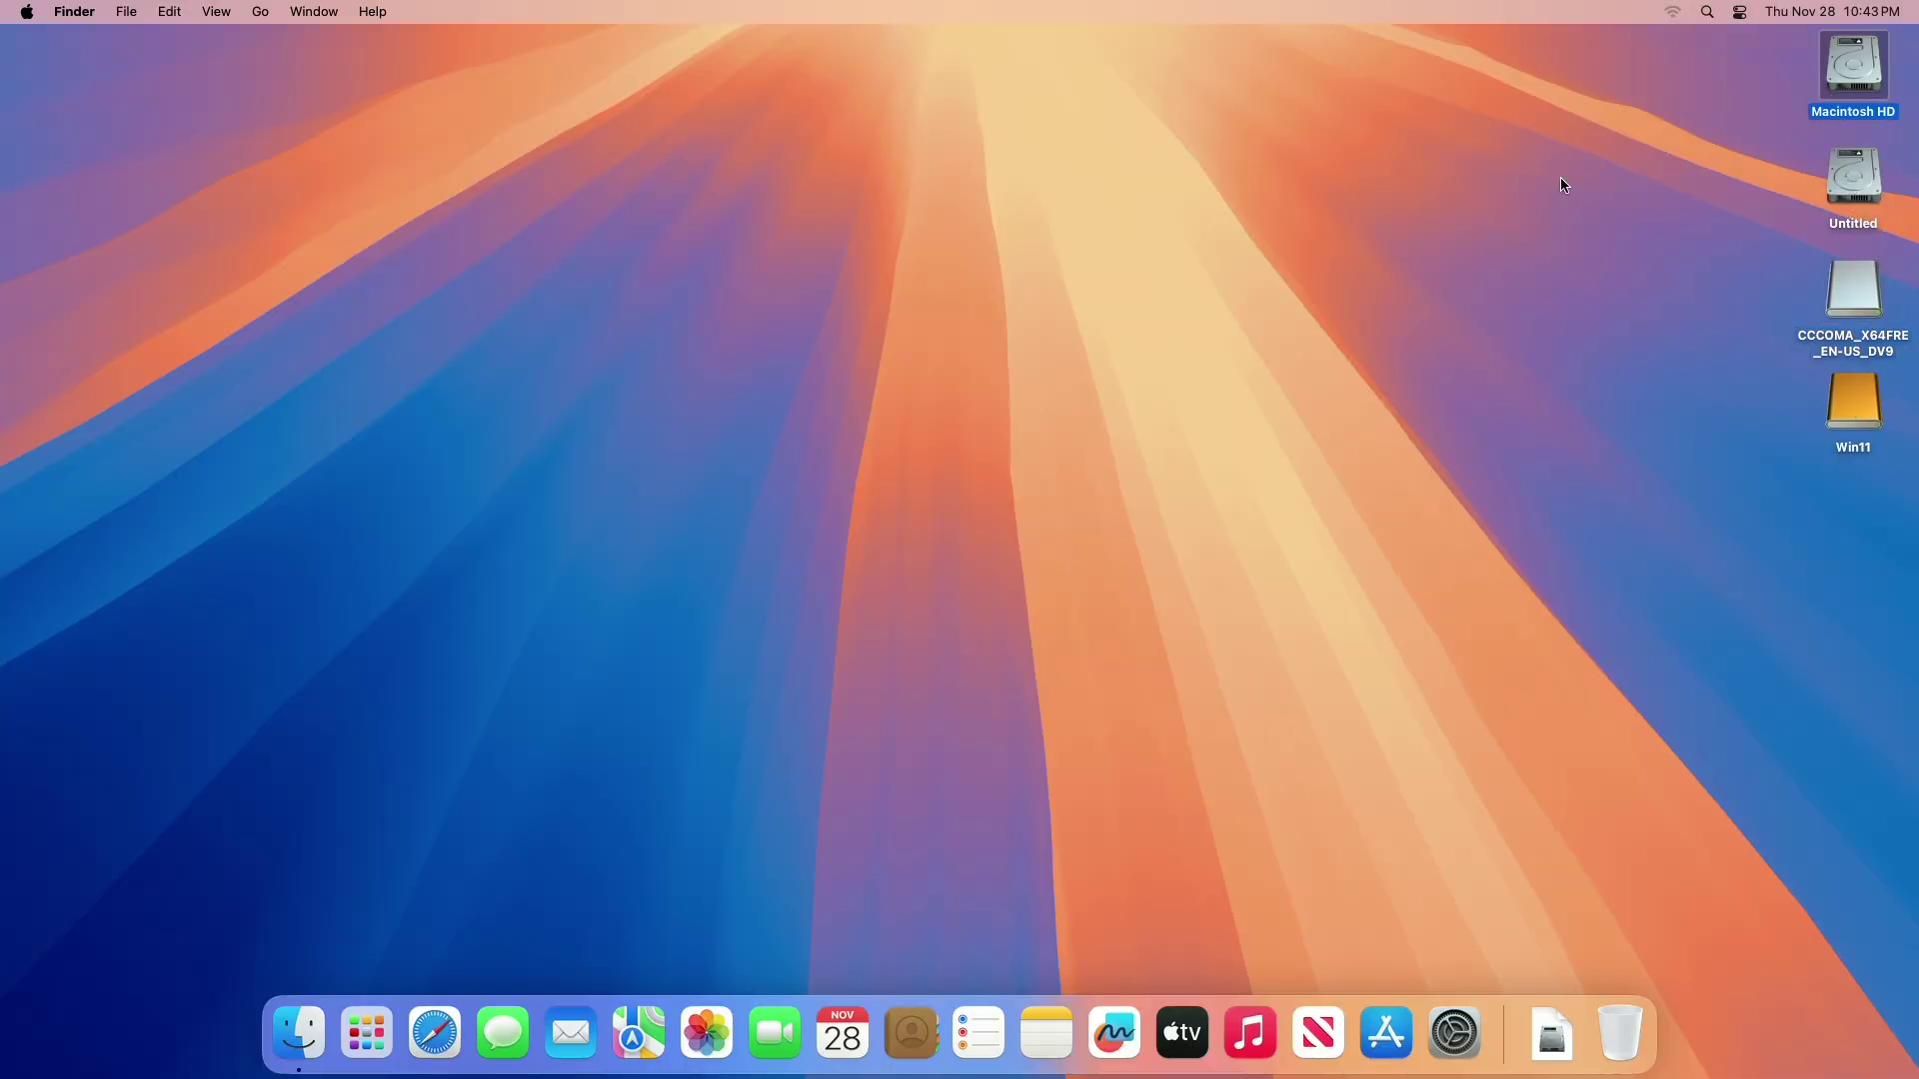
pyautogui.press('super+o')
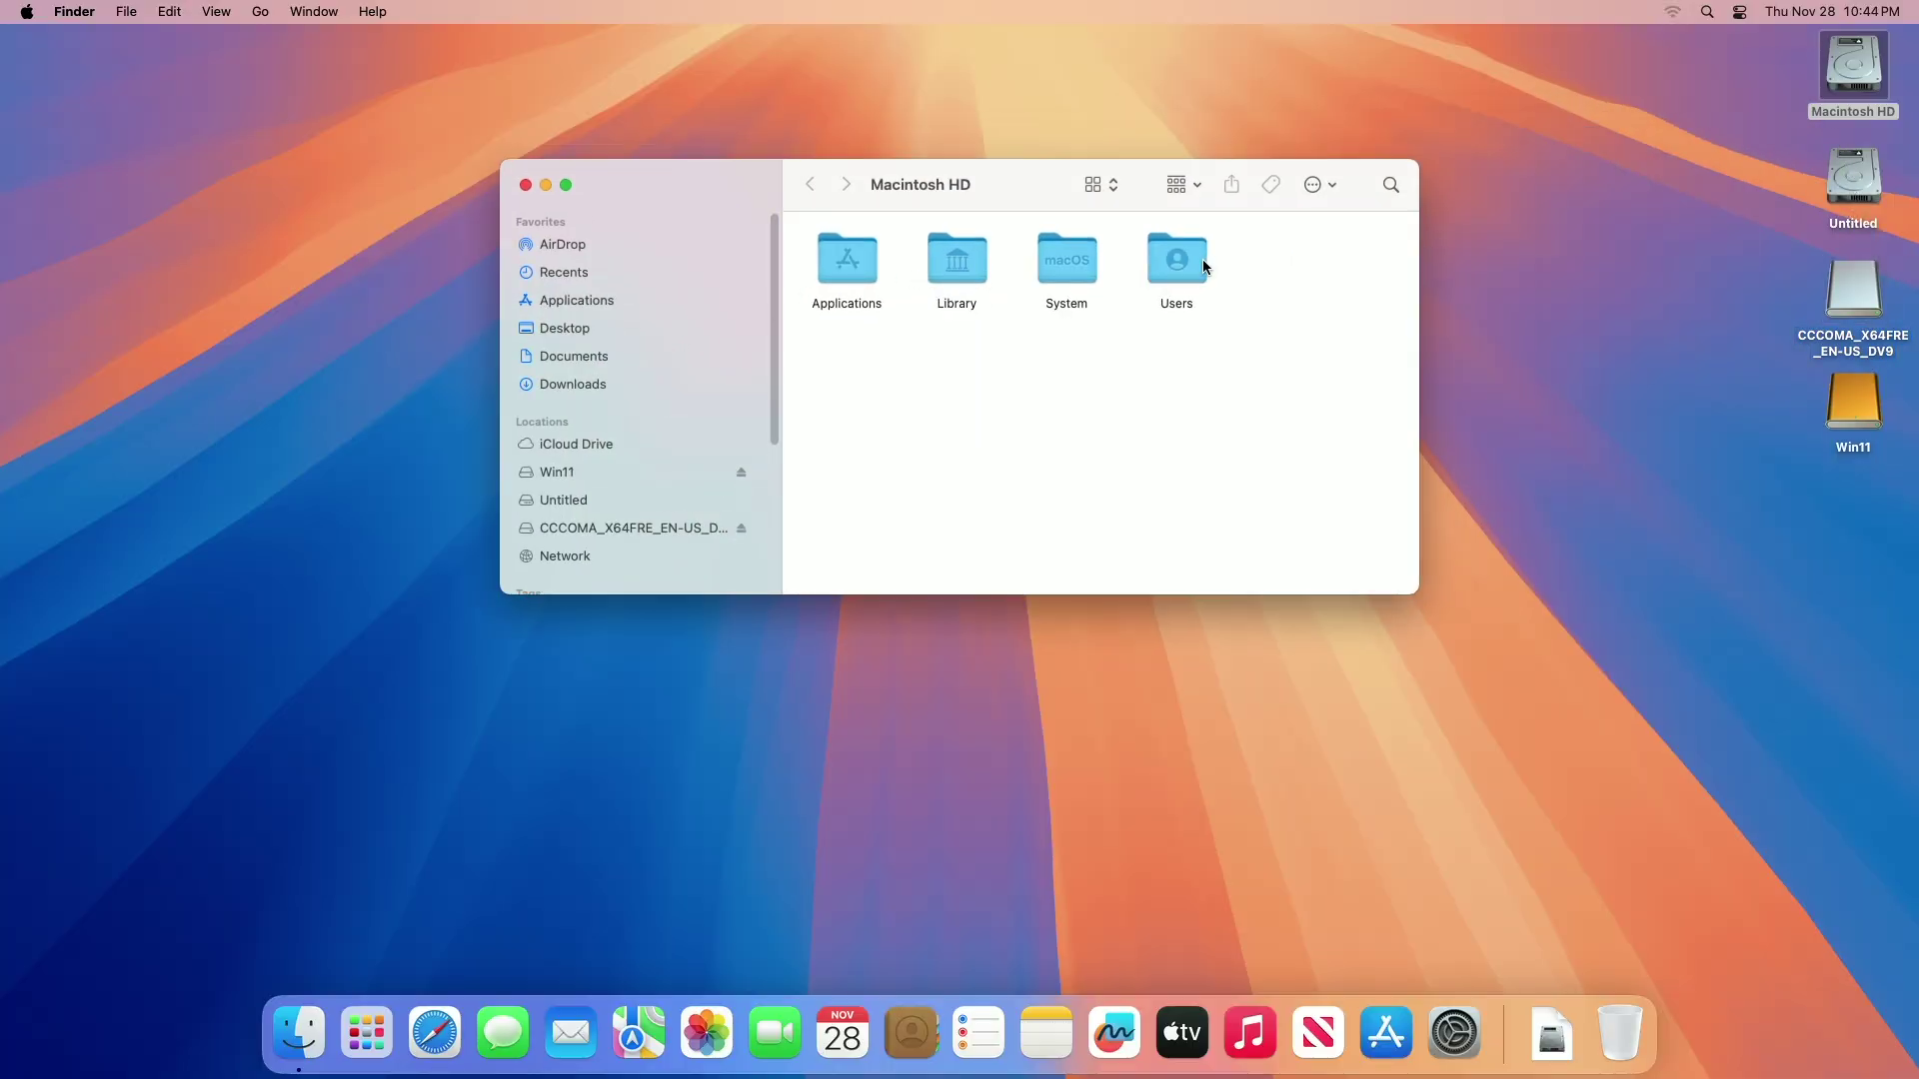
pyautogui.doubleClick(1199, 265)
pyautogui.doubleClick(846, 262)
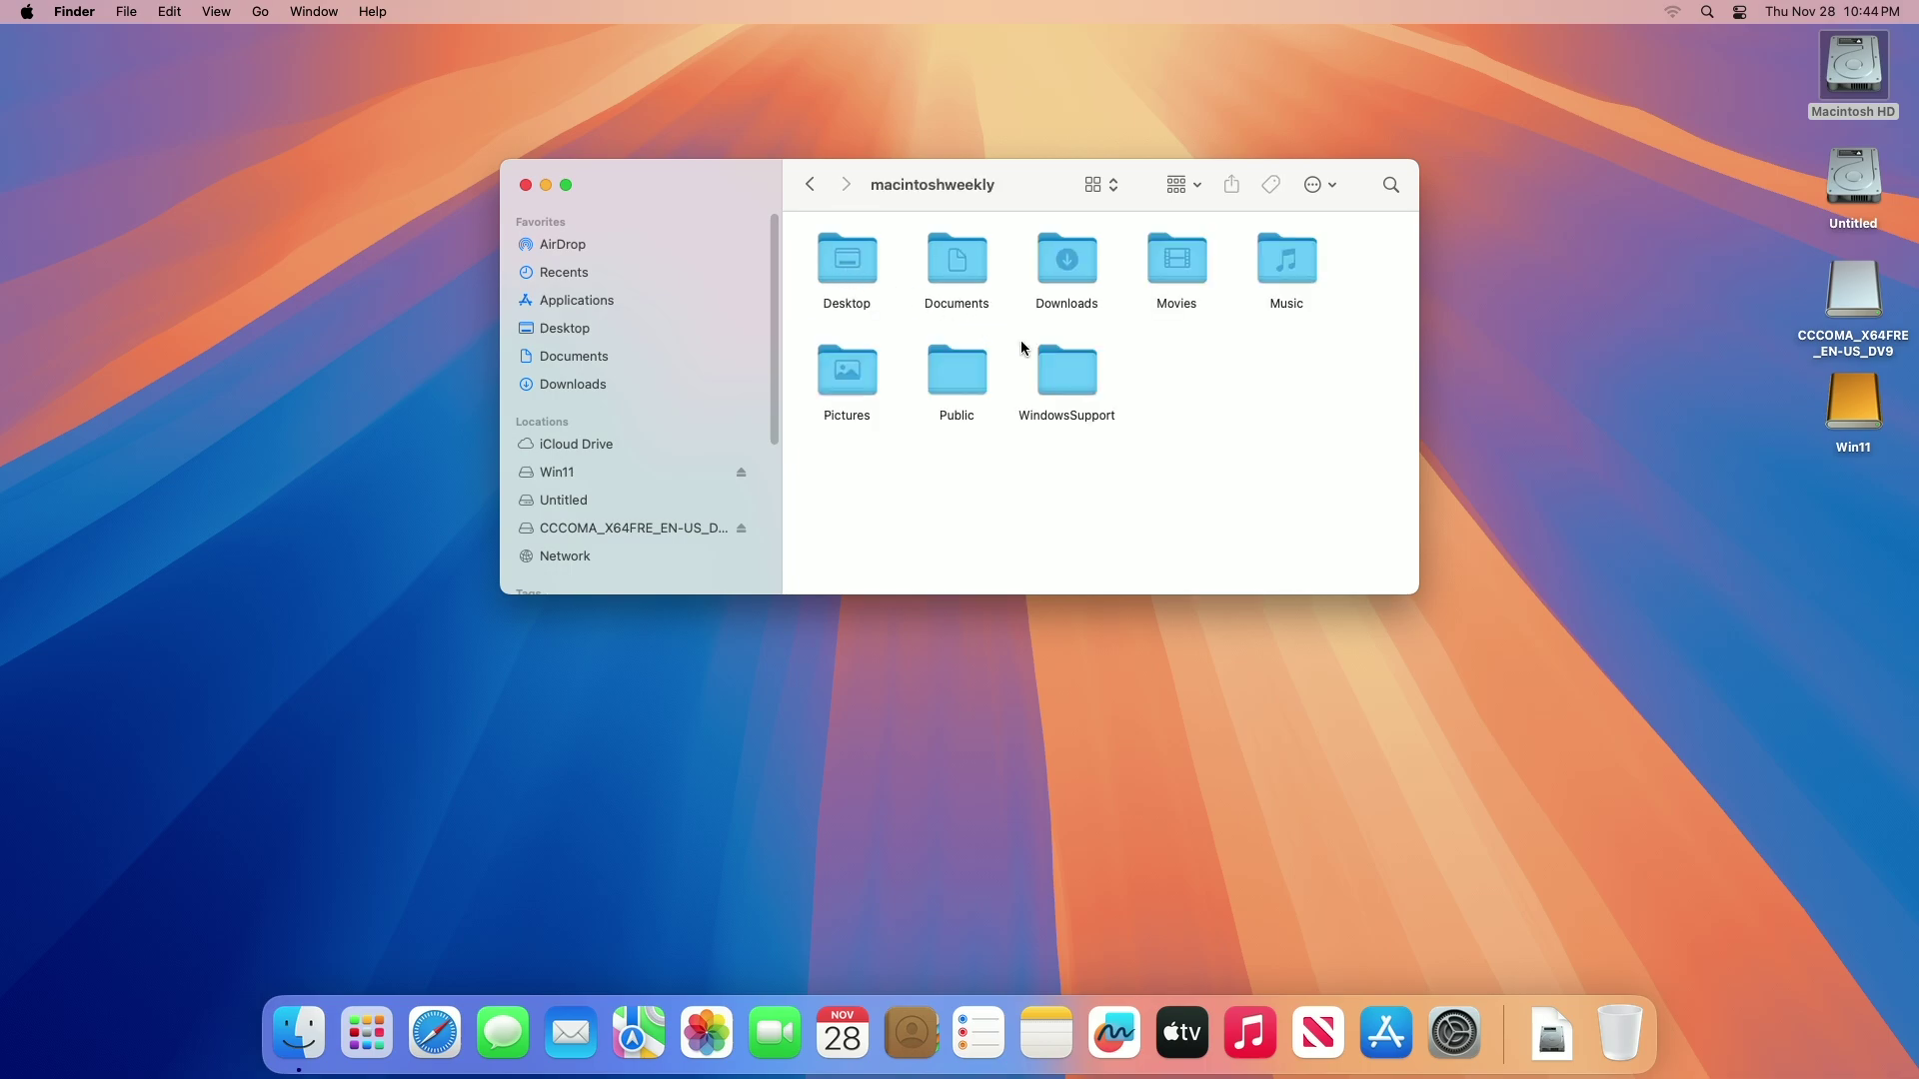
pyautogui.click(1076, 365)
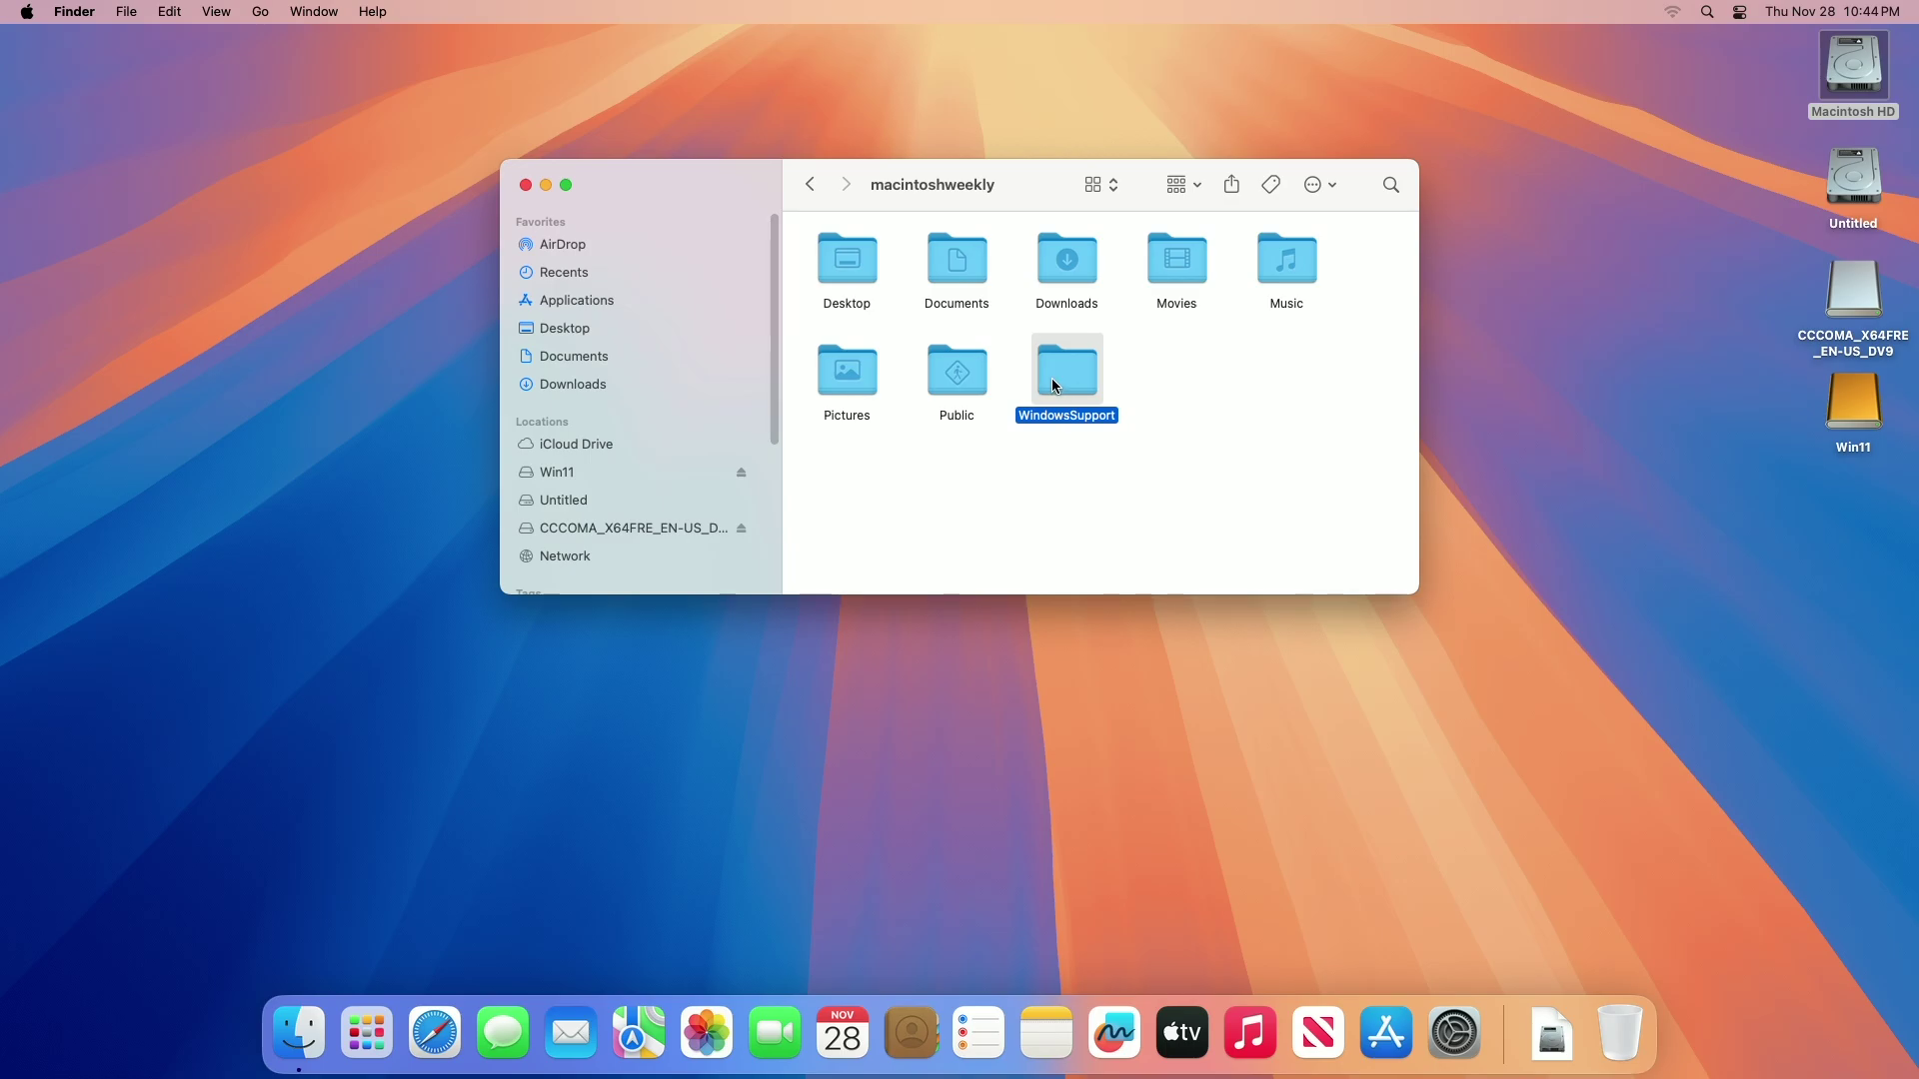
pyautogui.moveTo(1052, 378); pyautogui.dragTo(648, 480)
# Display the contents of the Win11 drive and eject it.
pyautogui.click(583, 476)
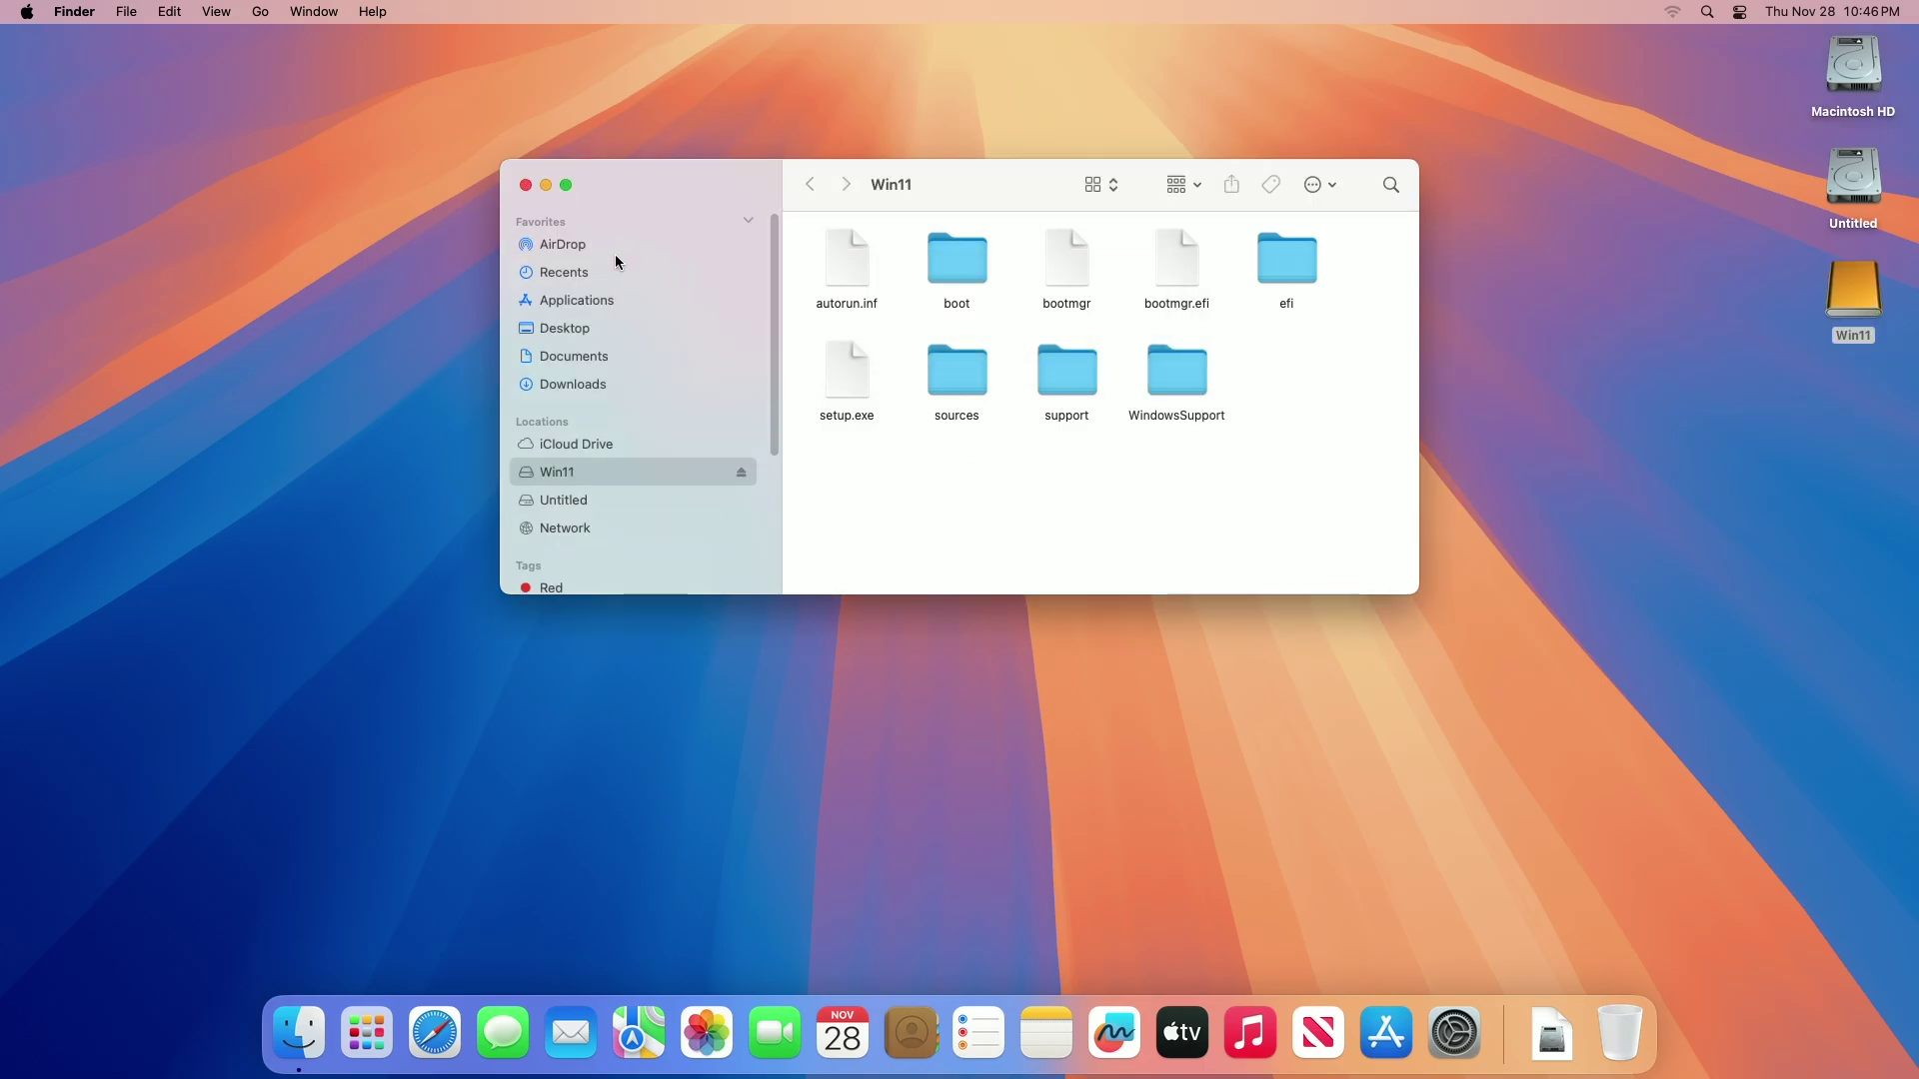
pyautogui.click(740, 475)
pyautogui.click(714, 449)
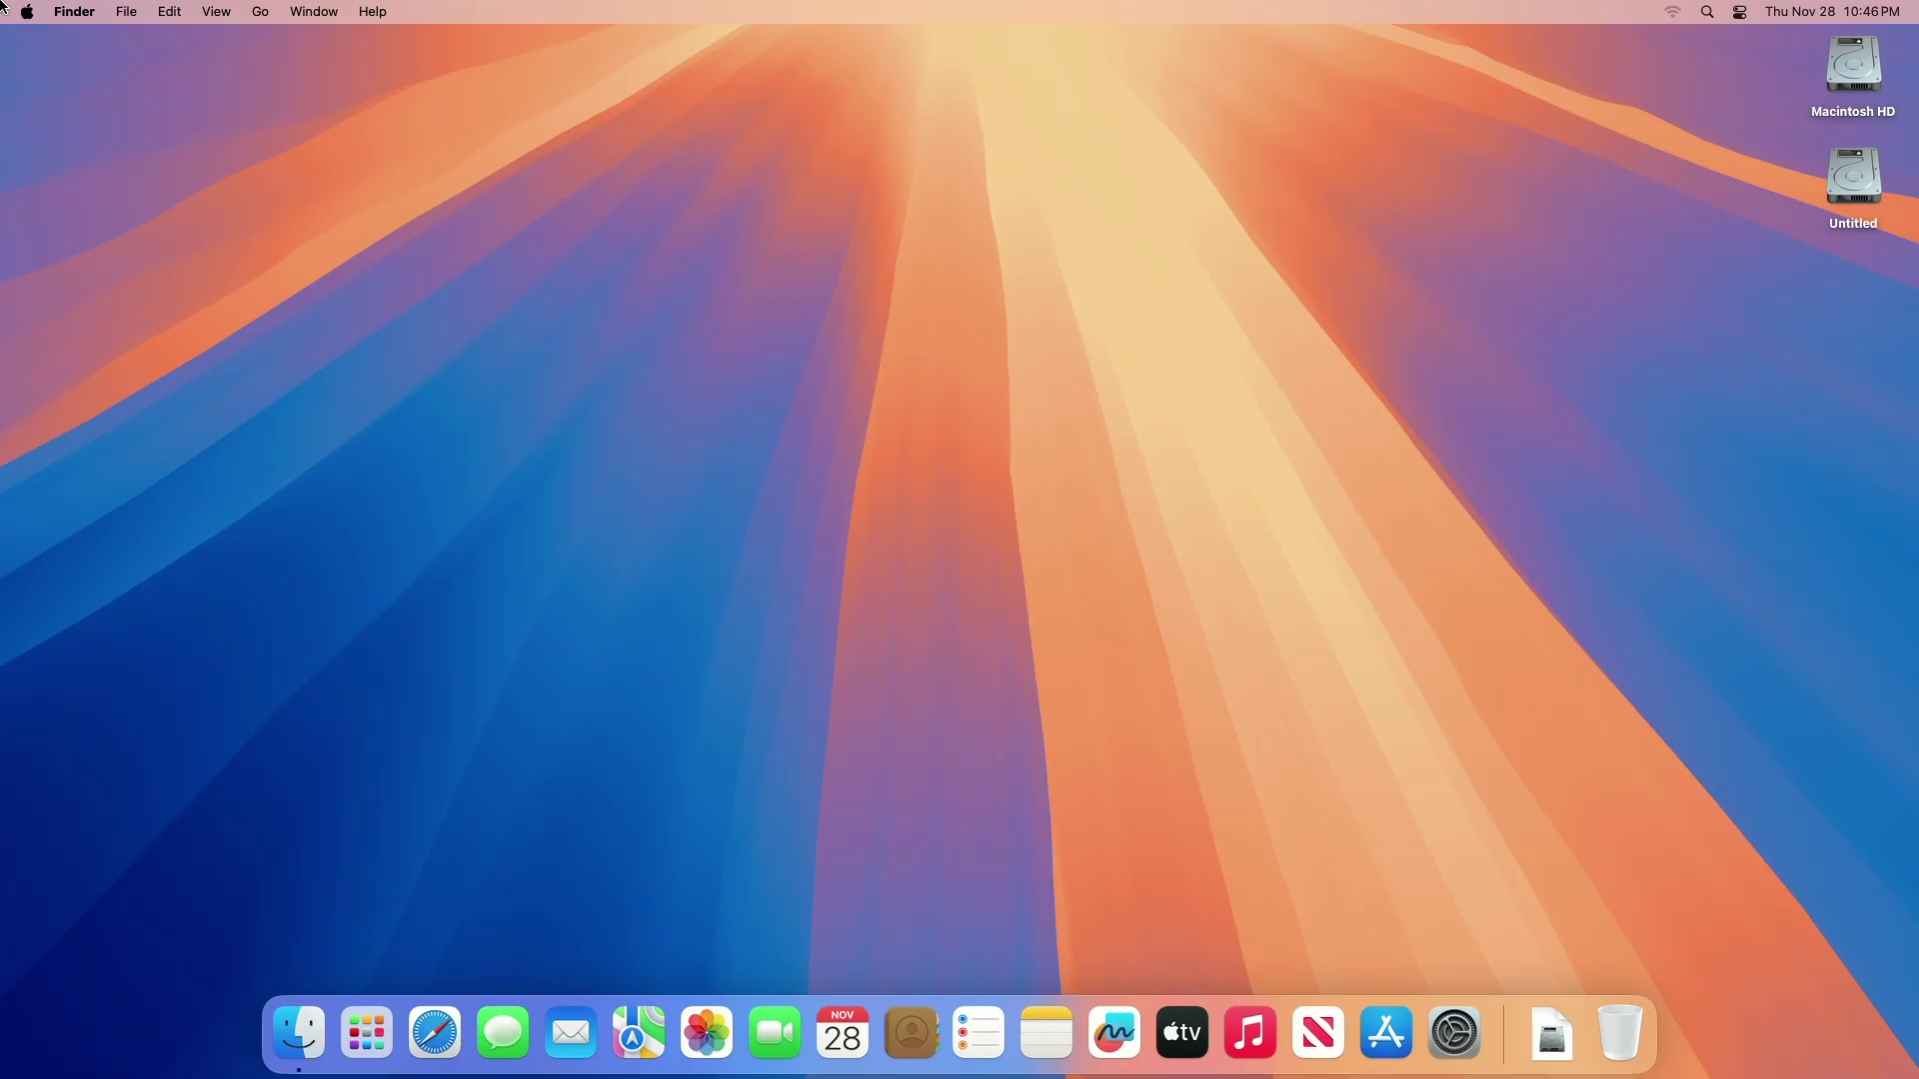
# Try to restart the Mac into the startup disk picker and boot from the external EFI Boot drive.
pyautogui.click(27, 11)
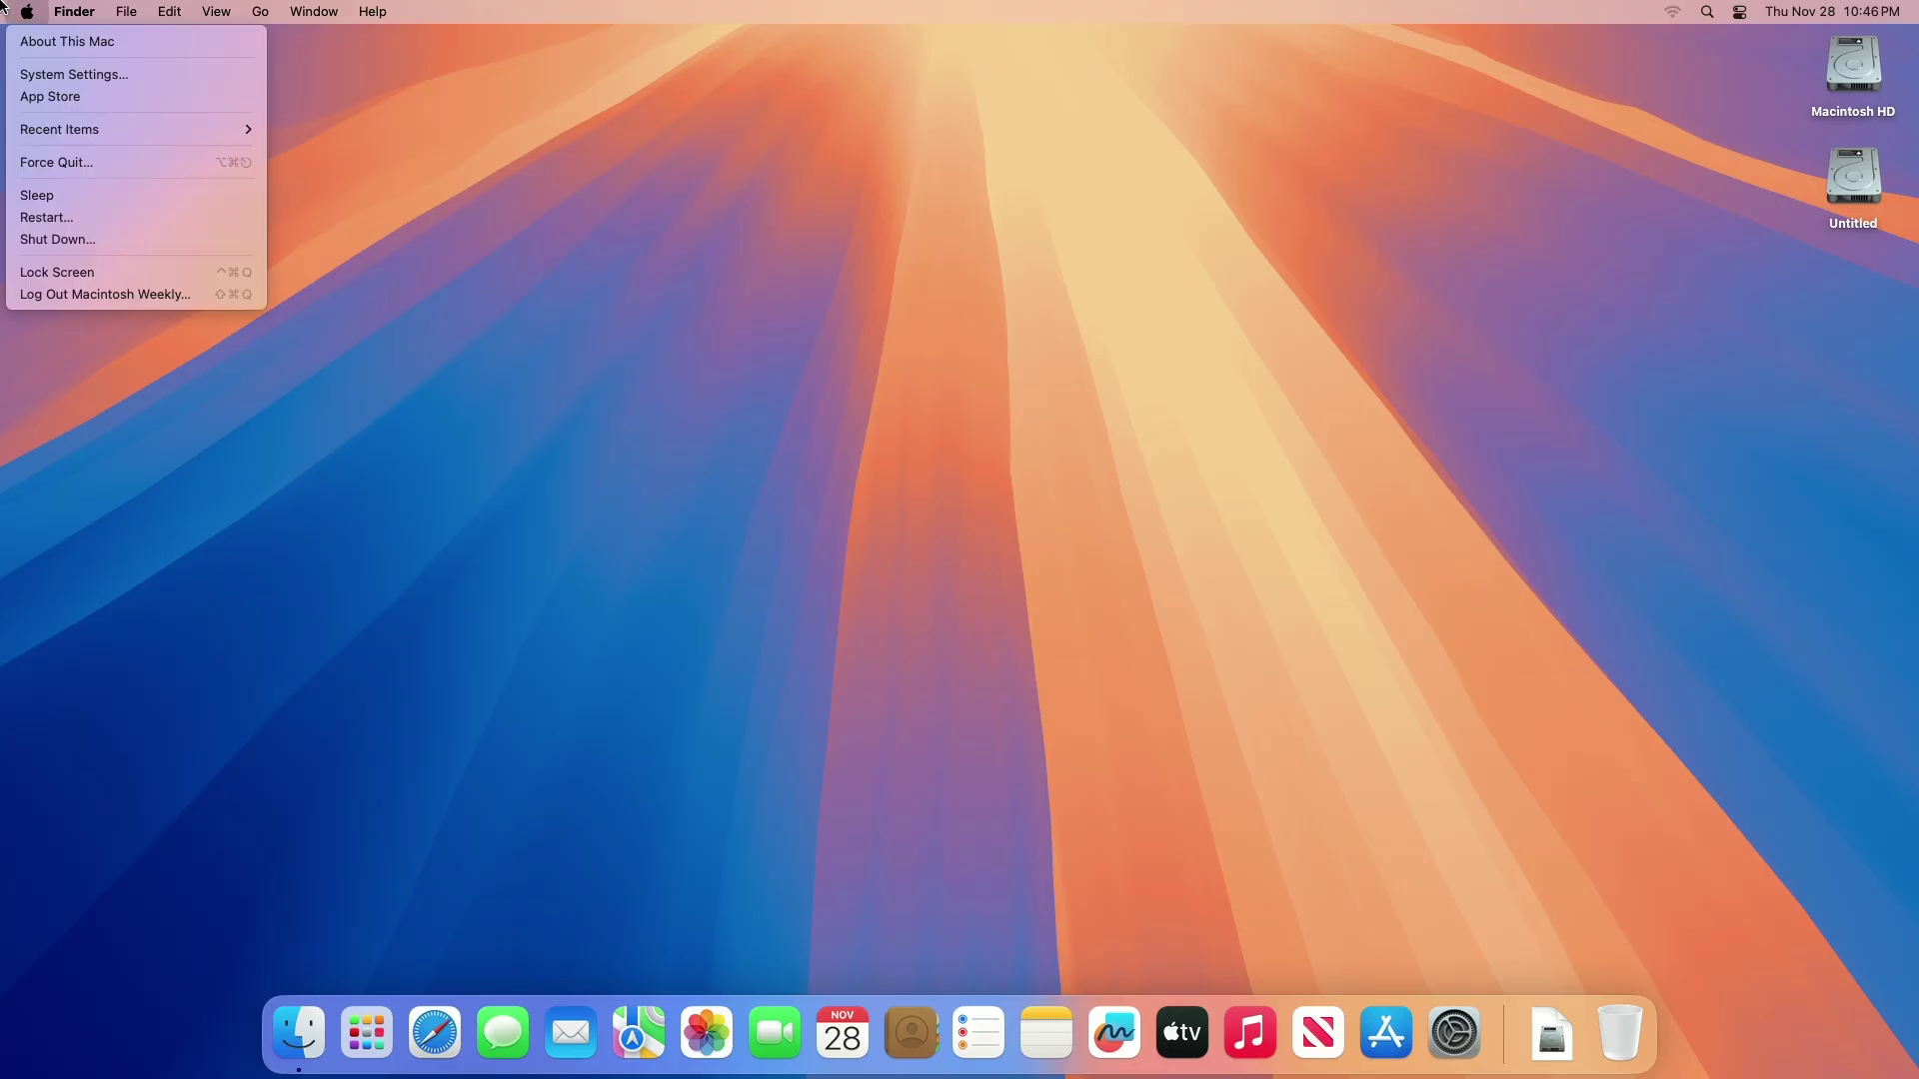
pyautogui.press('alt')
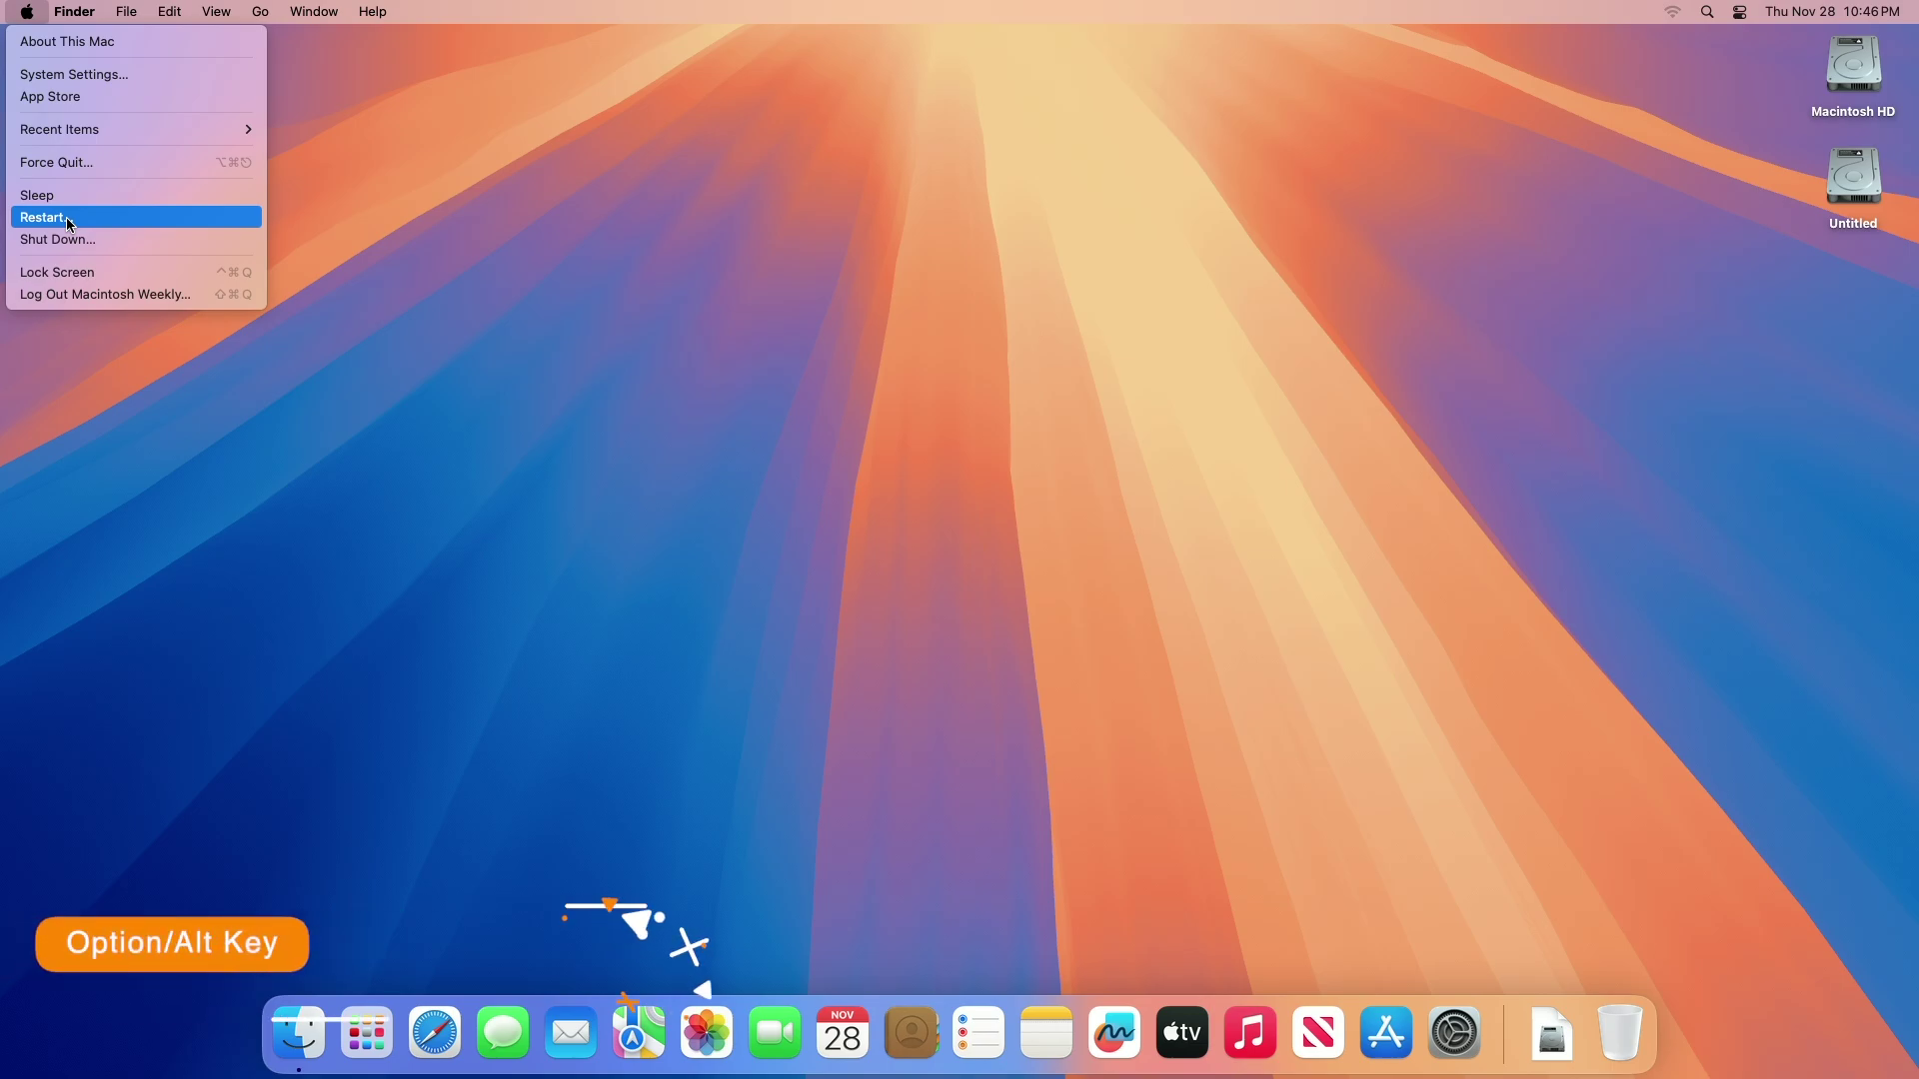
pyautogui.click(70, 224)
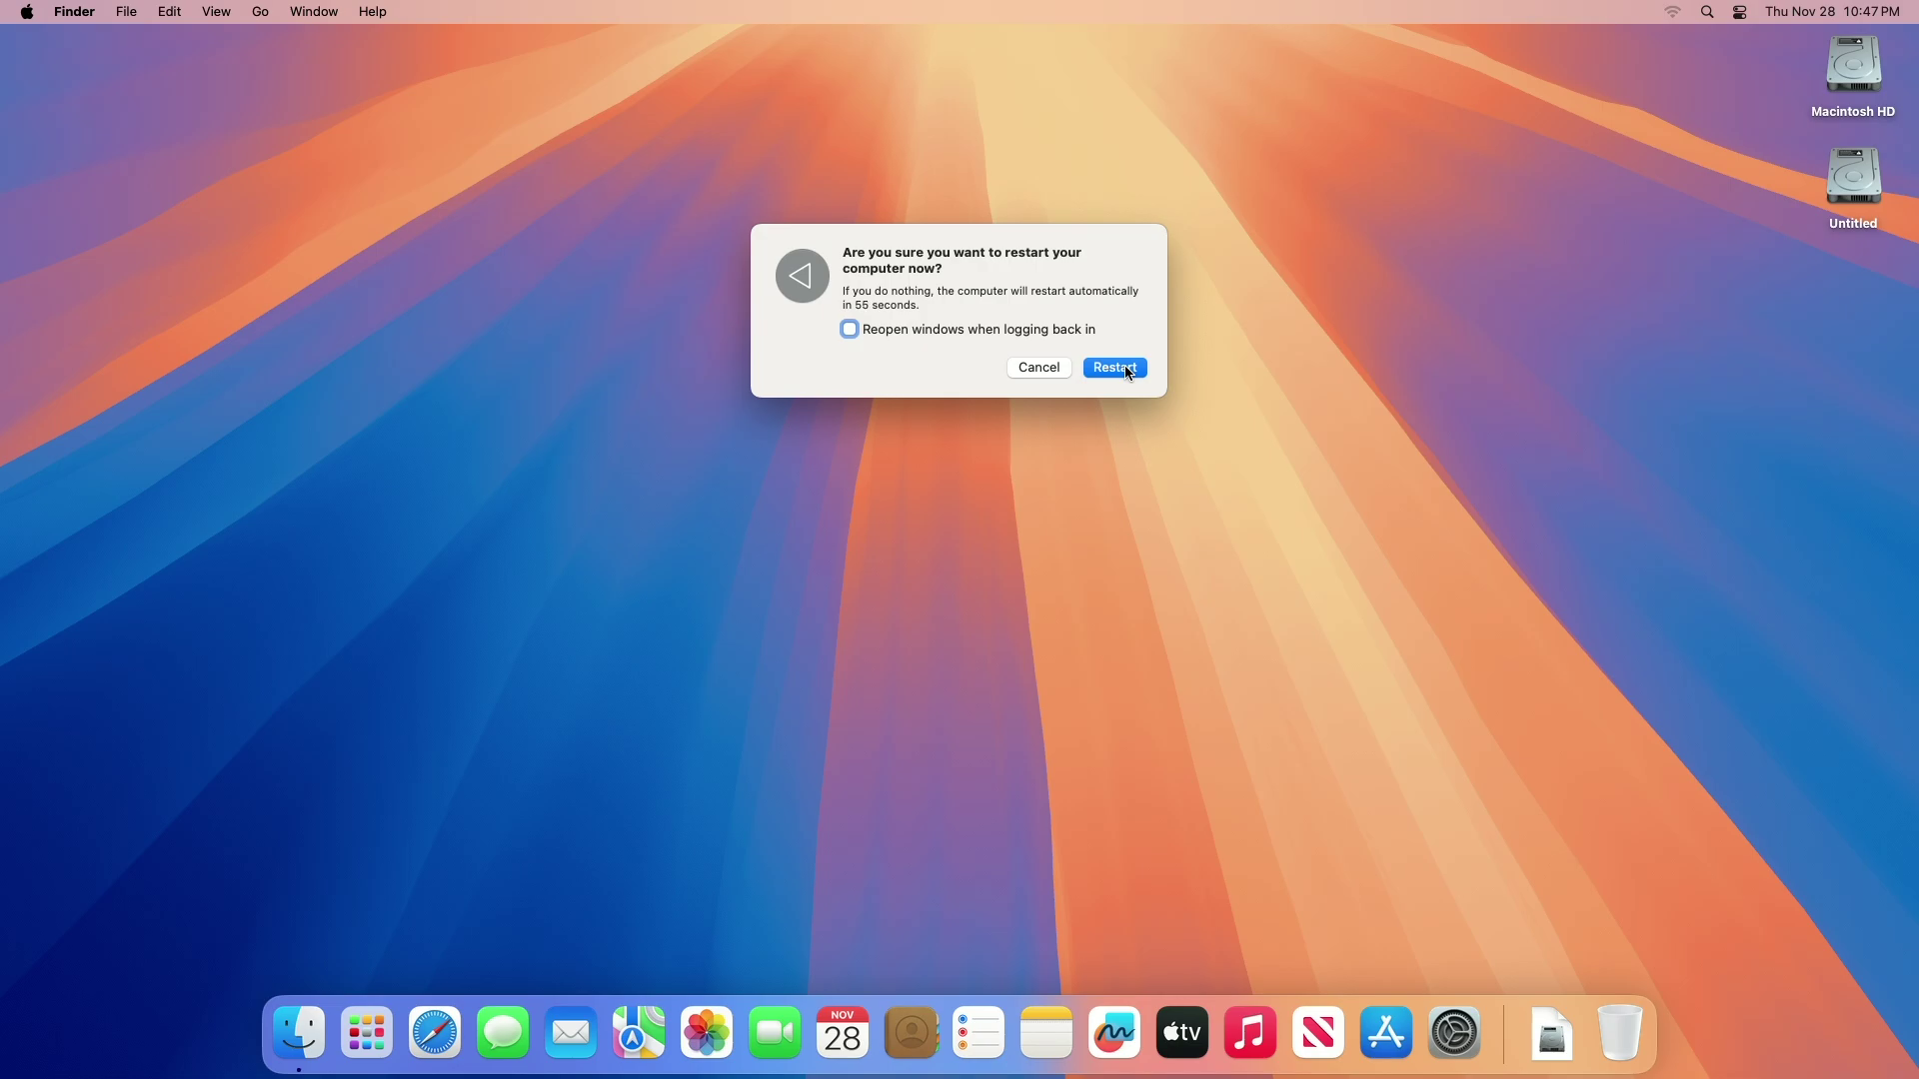
pyautogui.click(1131, 372)
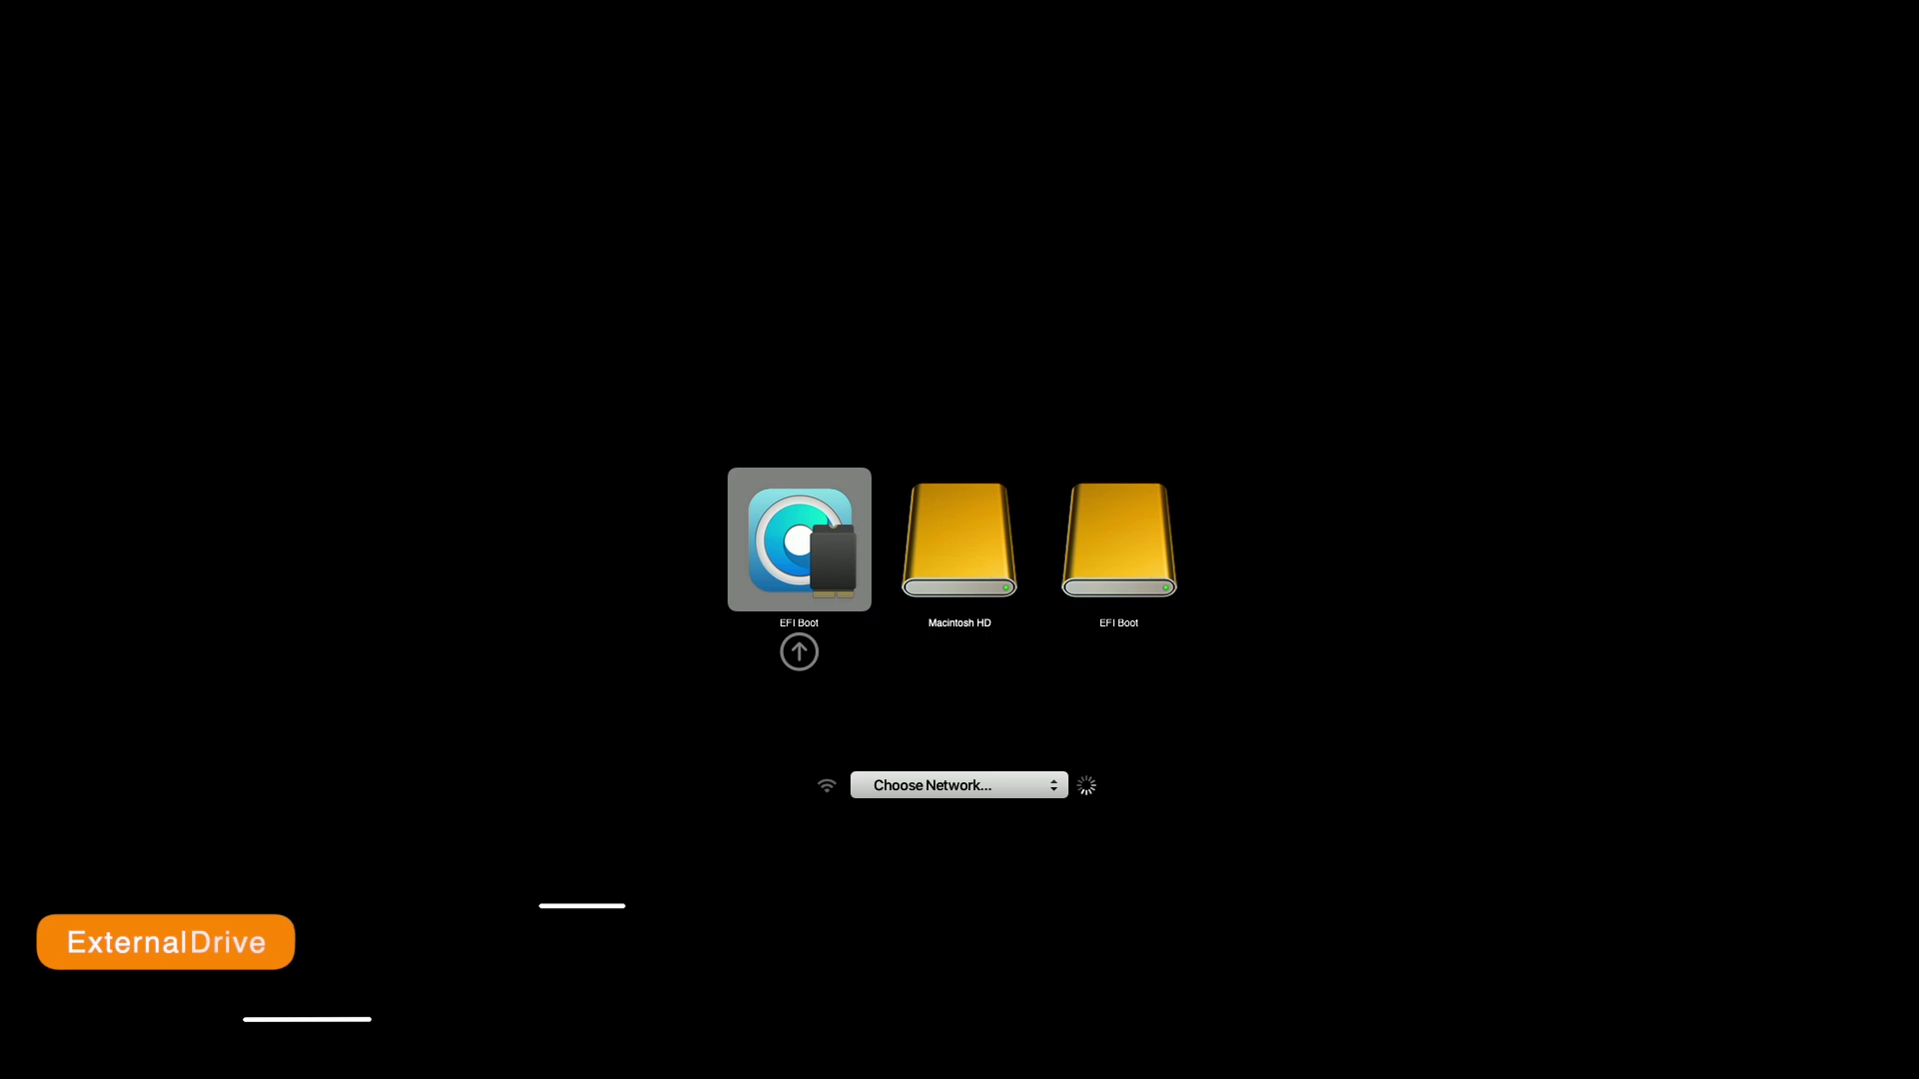
pyautogui.press('Right')
pyautogui.press('Right')
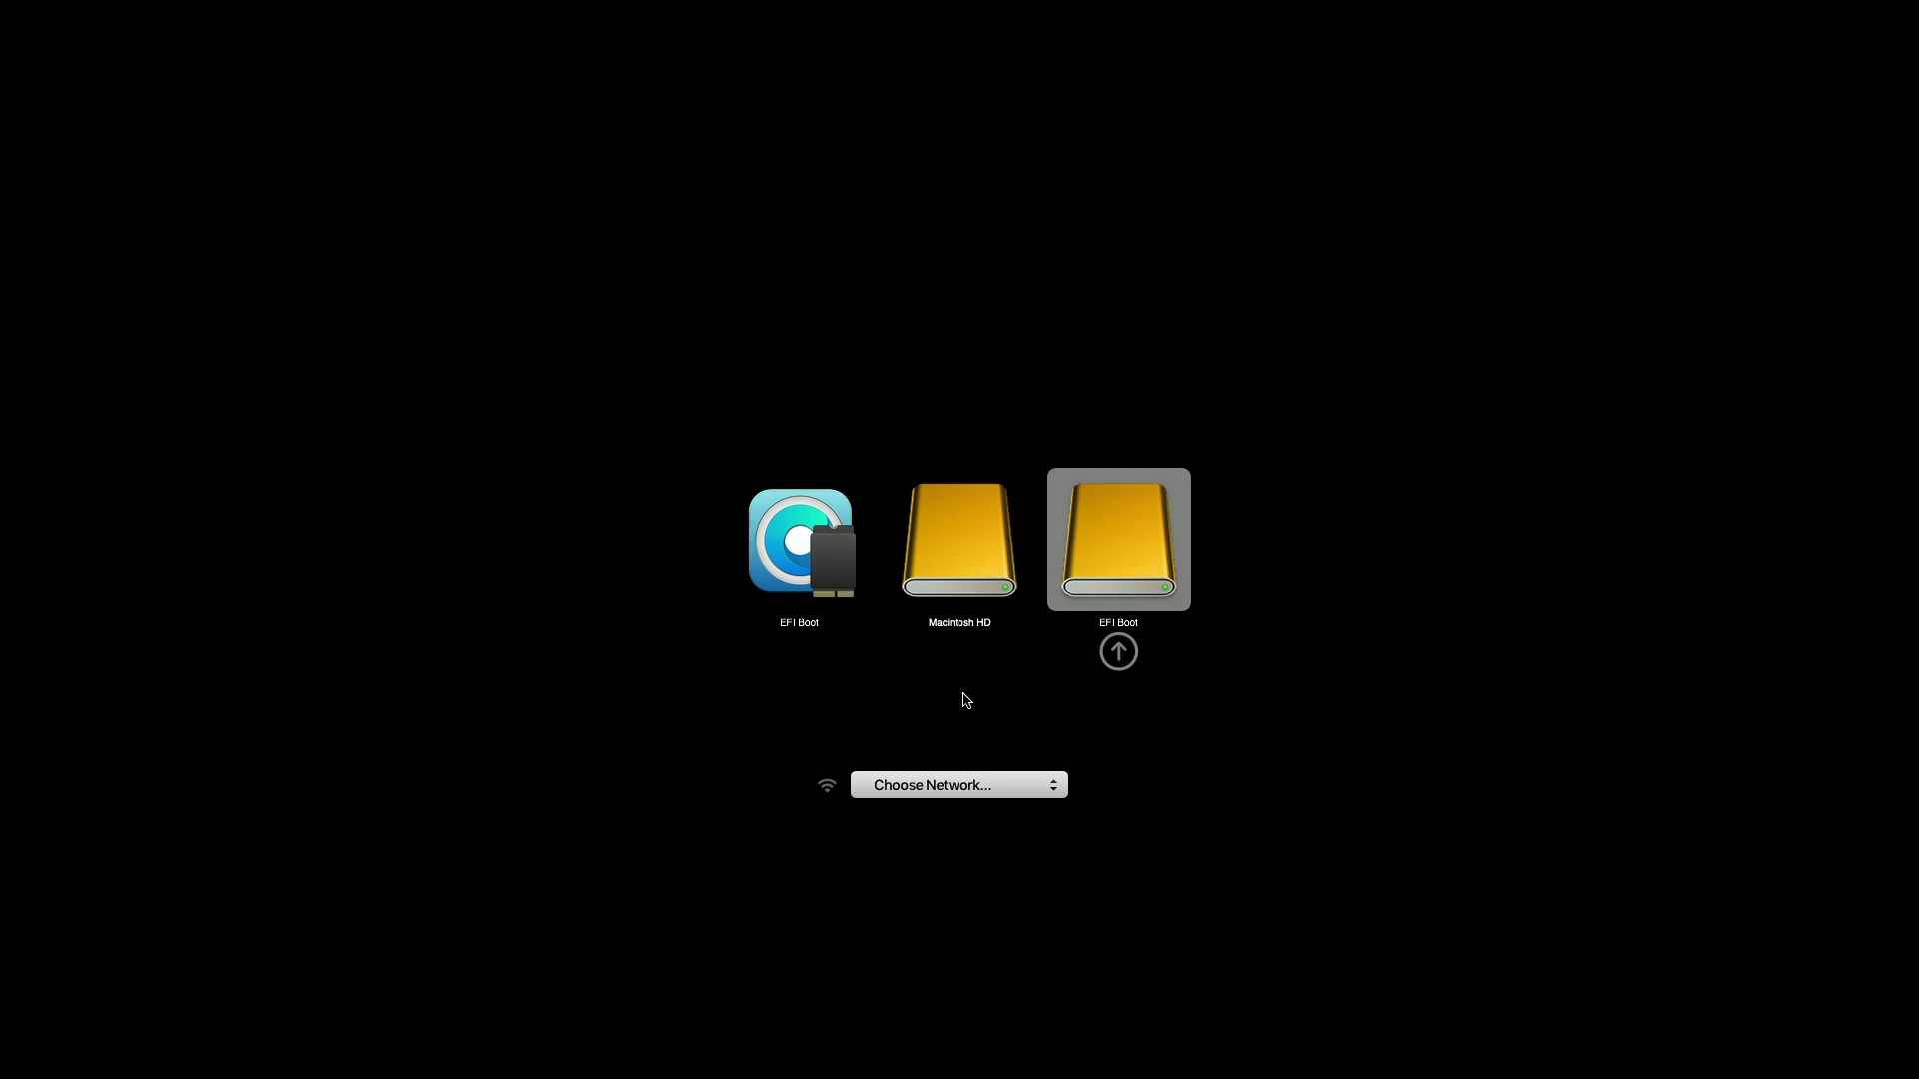
pyautogui.press('Return')
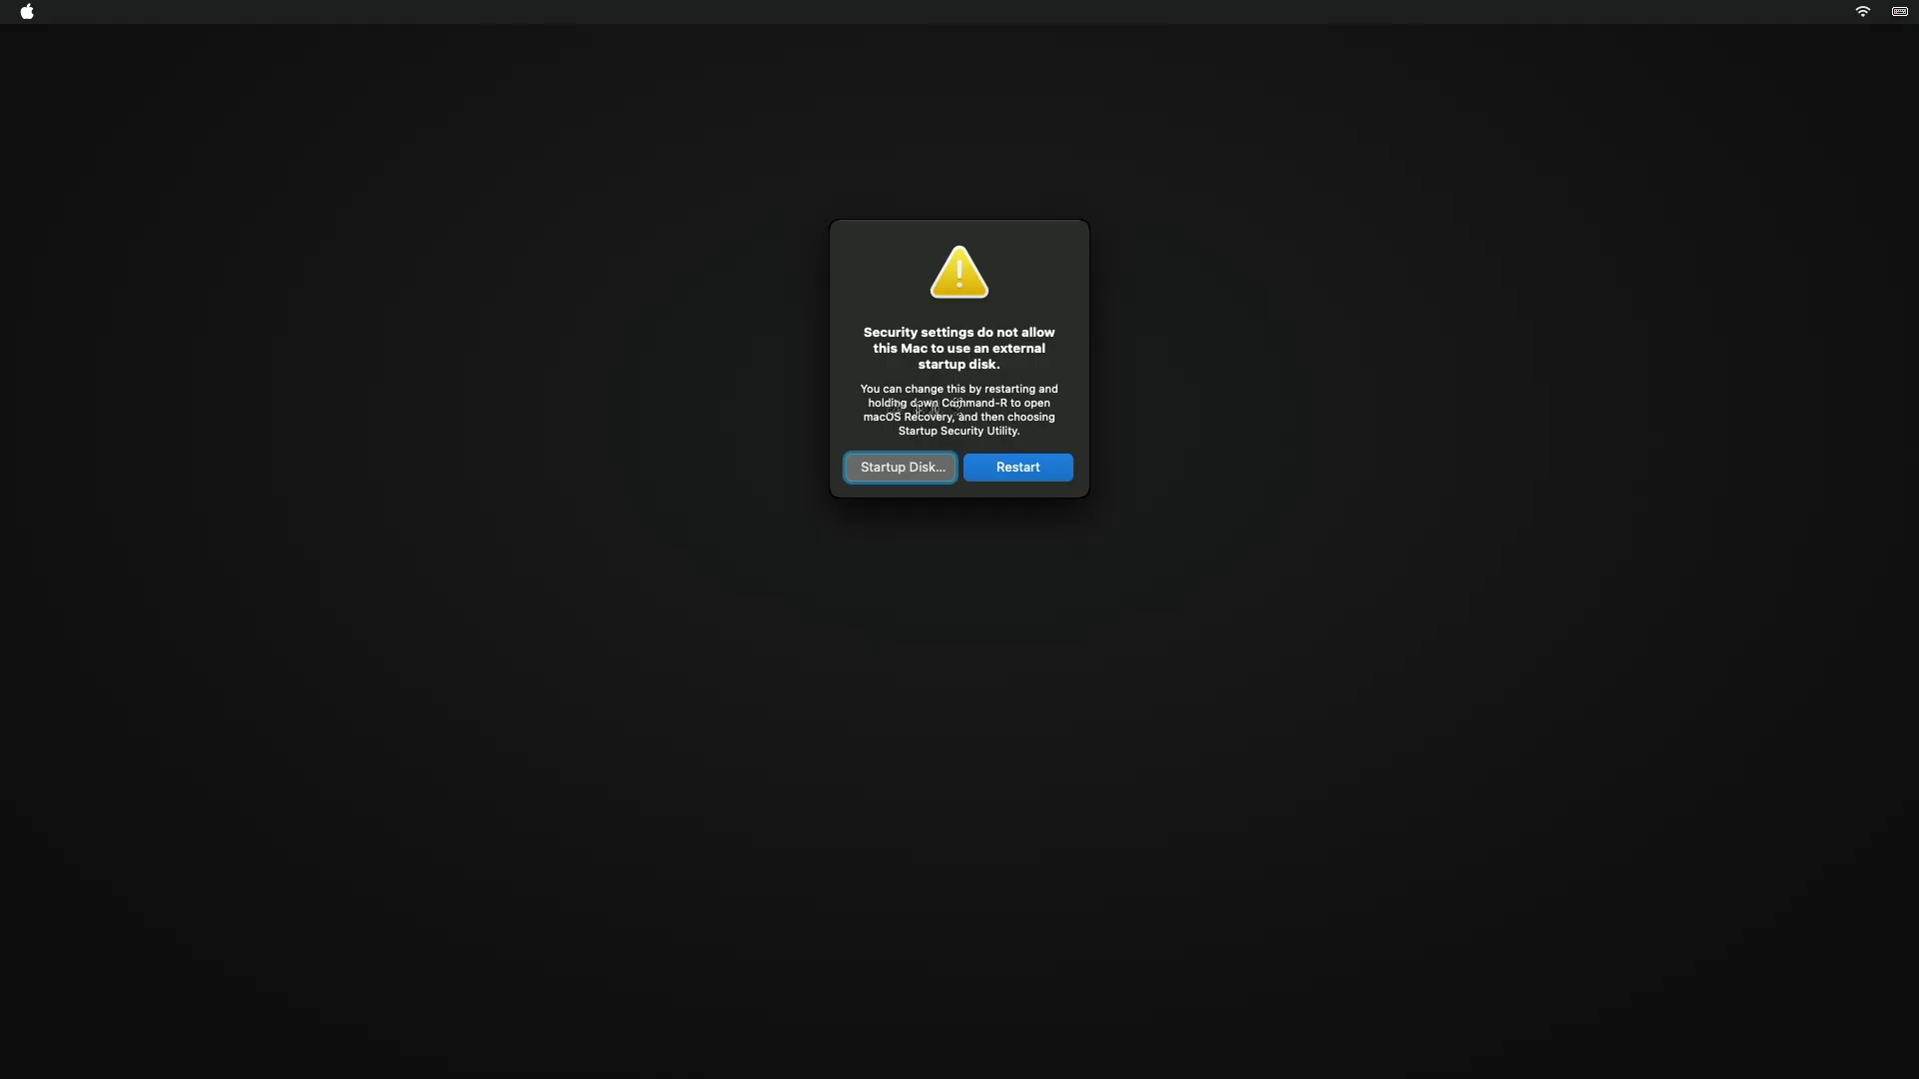
# Restart into macOS Recovery, open Startup Security Utility and authenticate with the administrator password.
pyautogui.click(1020, 477)
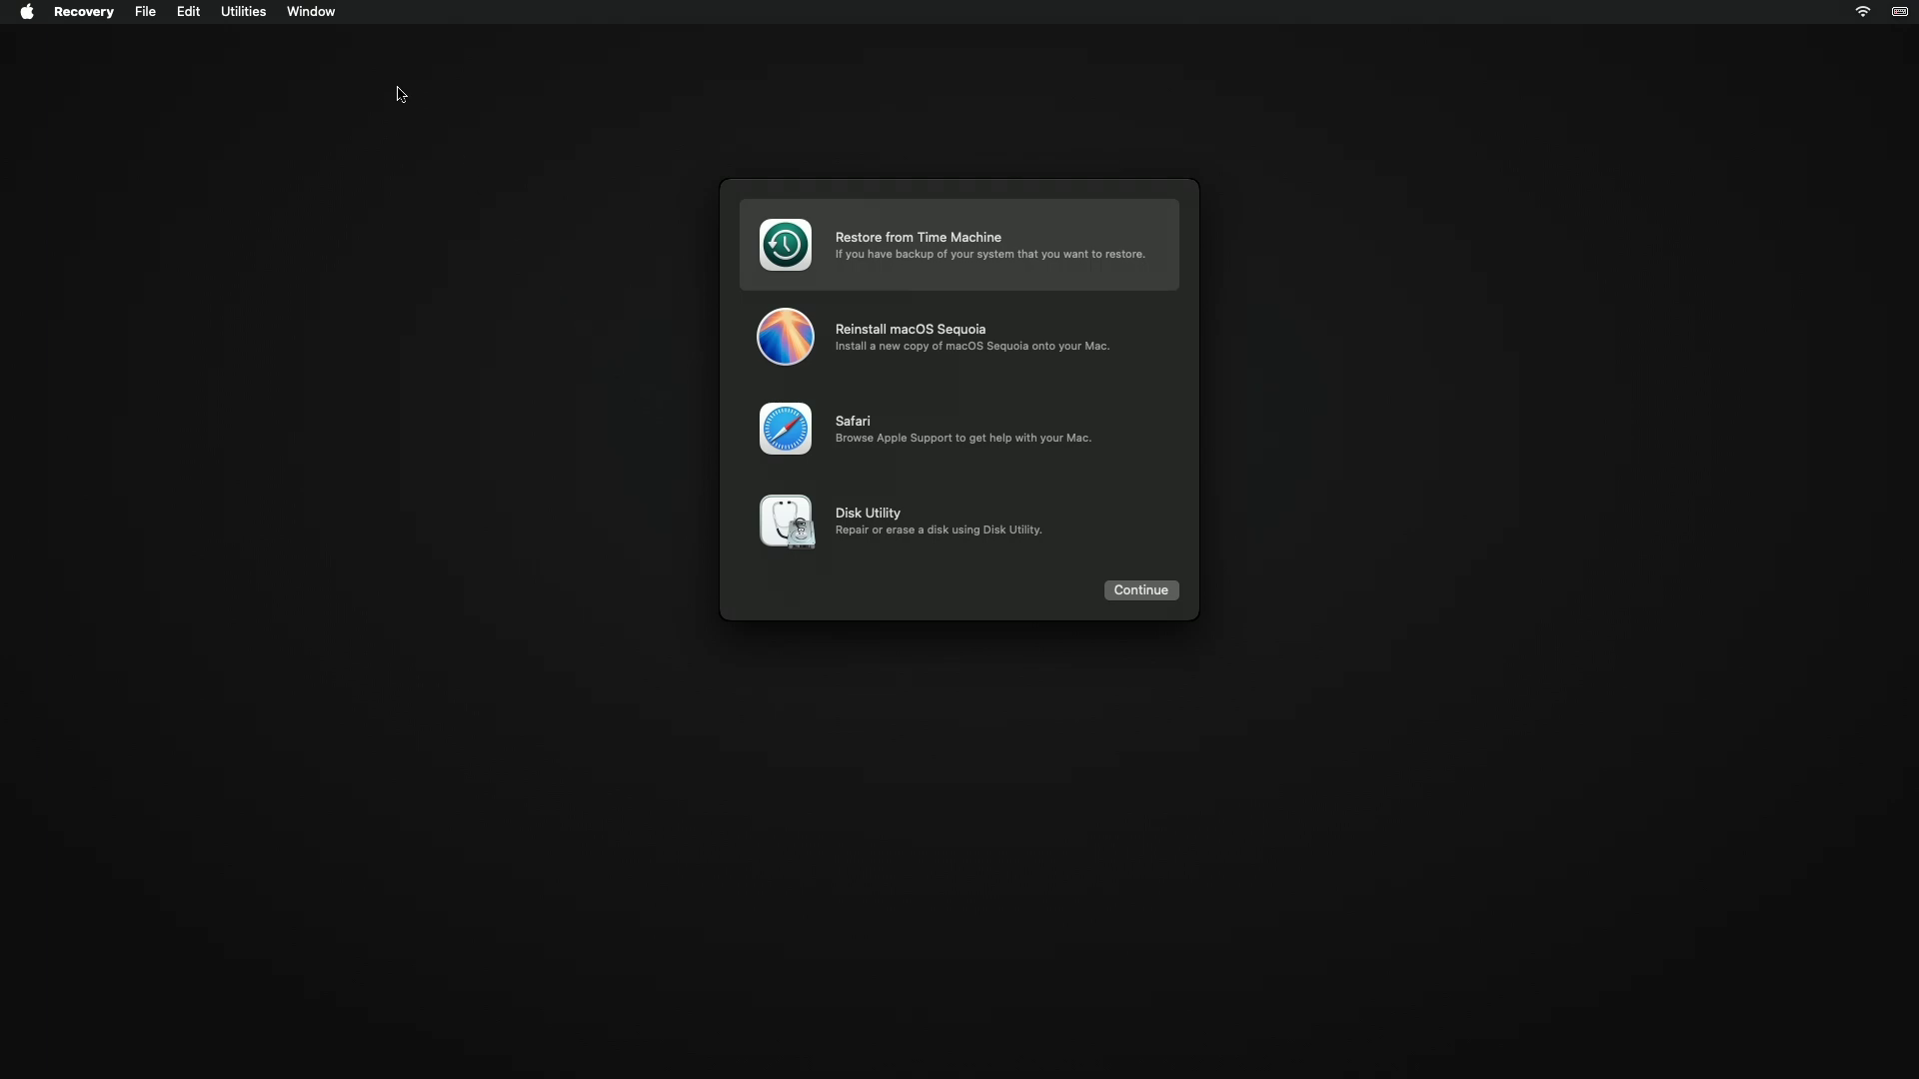
pyautogui.click(240, 14)
pyautogui.click(246, 44)
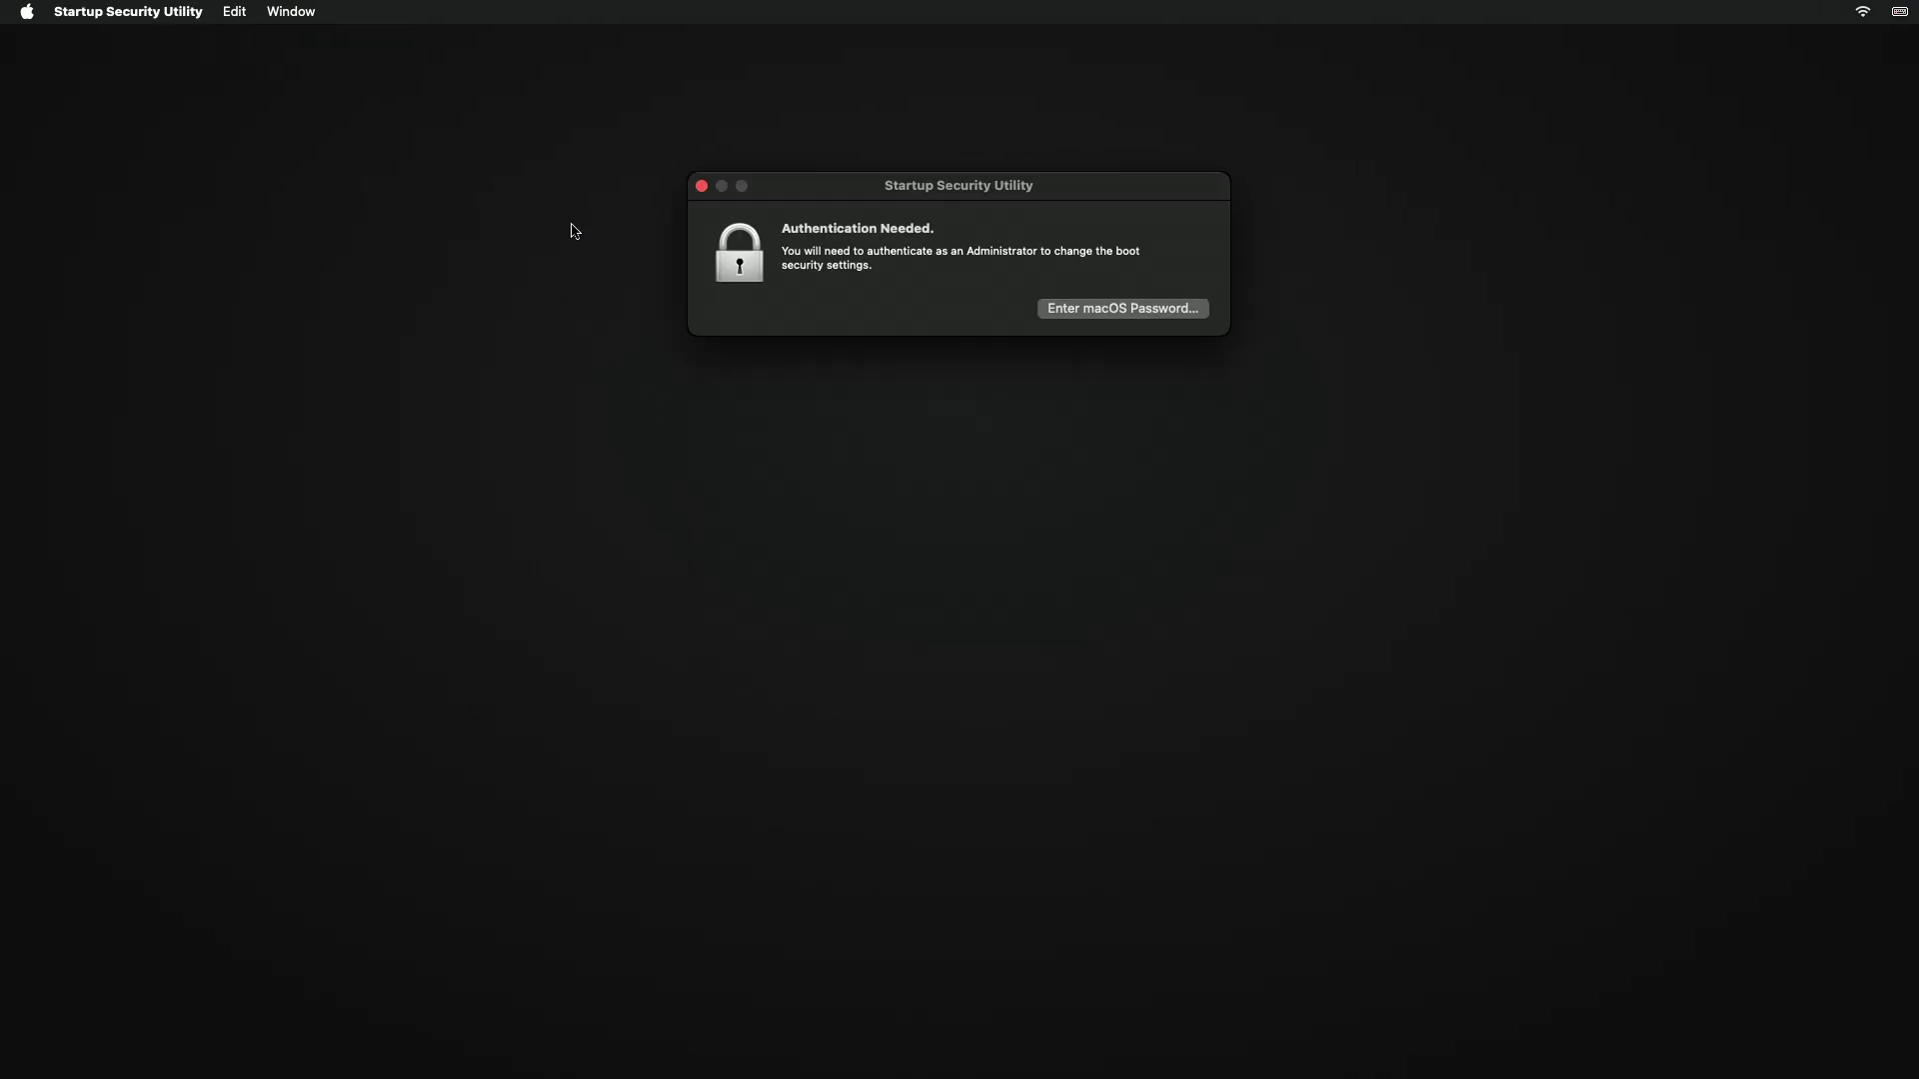
pyautogui.click(1118, 312)
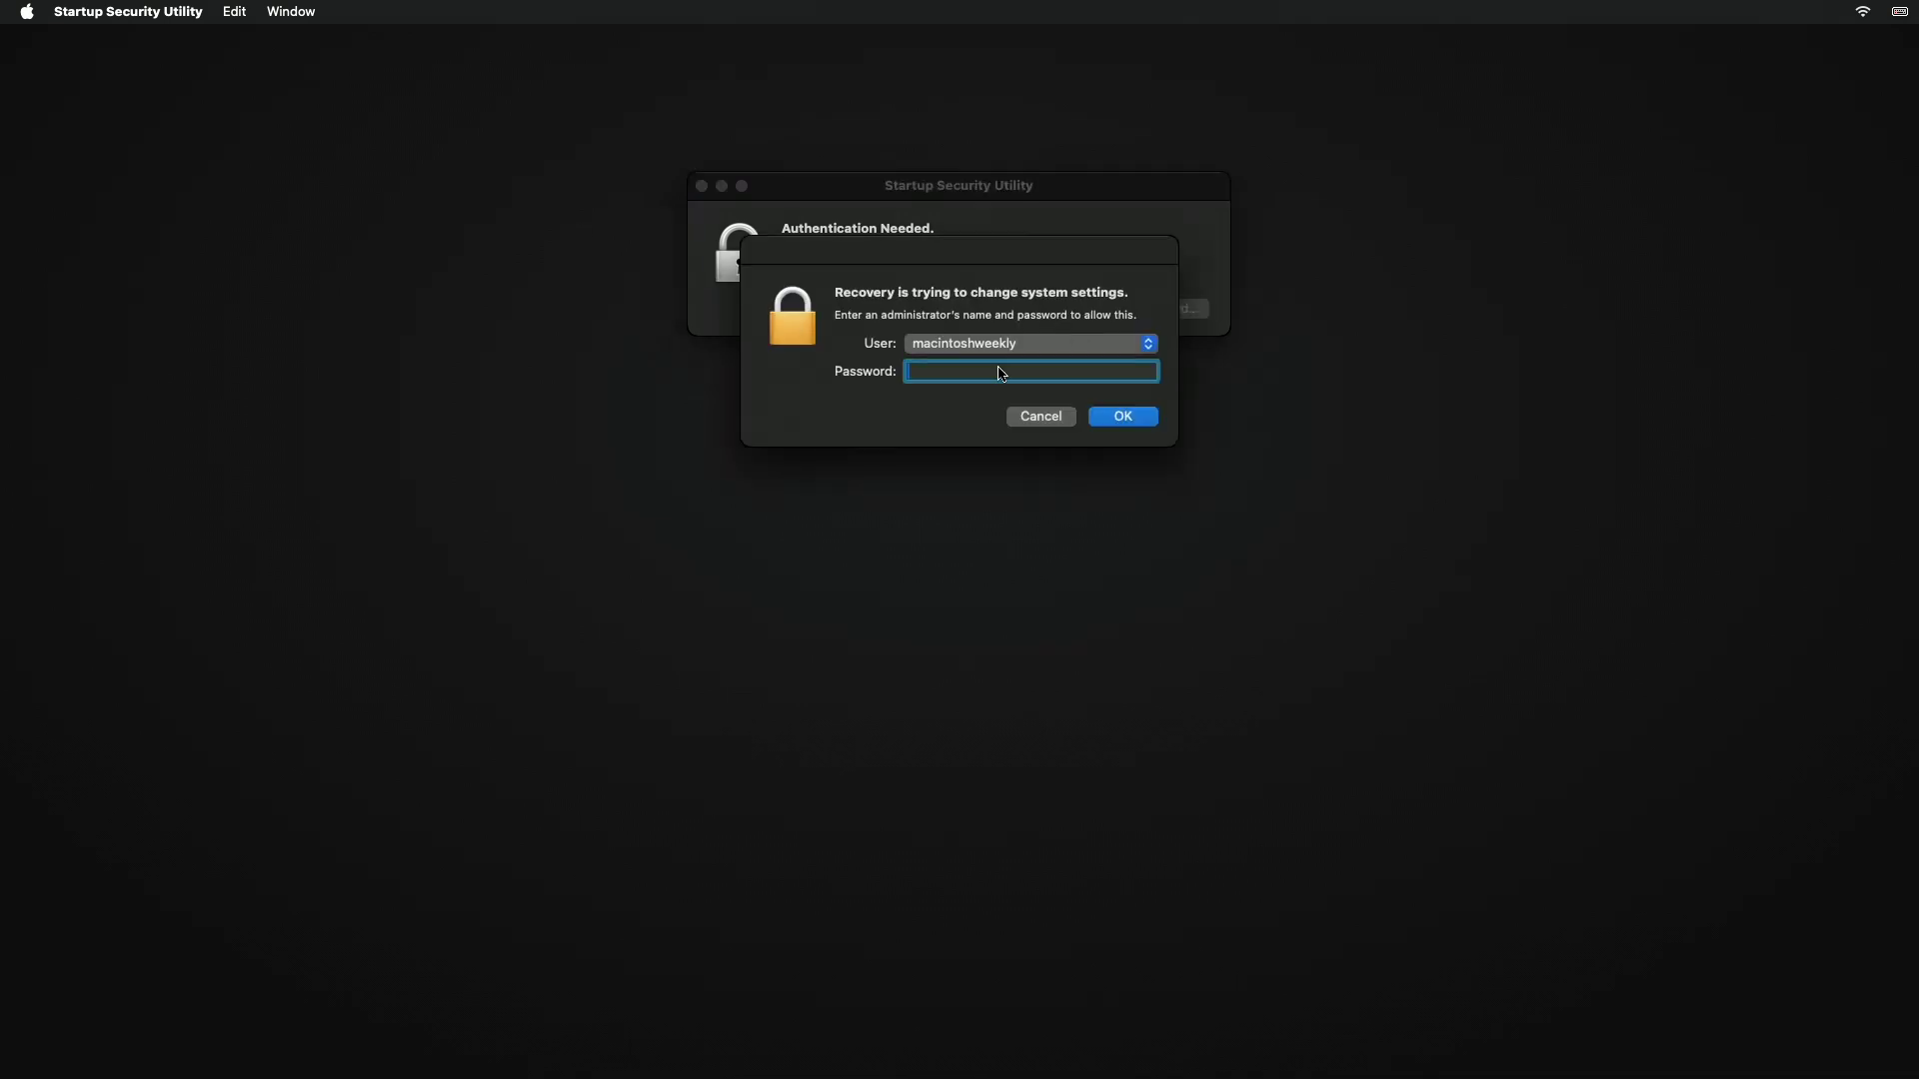
pyautogui.write('•••••')
pyautogui.press('Return')
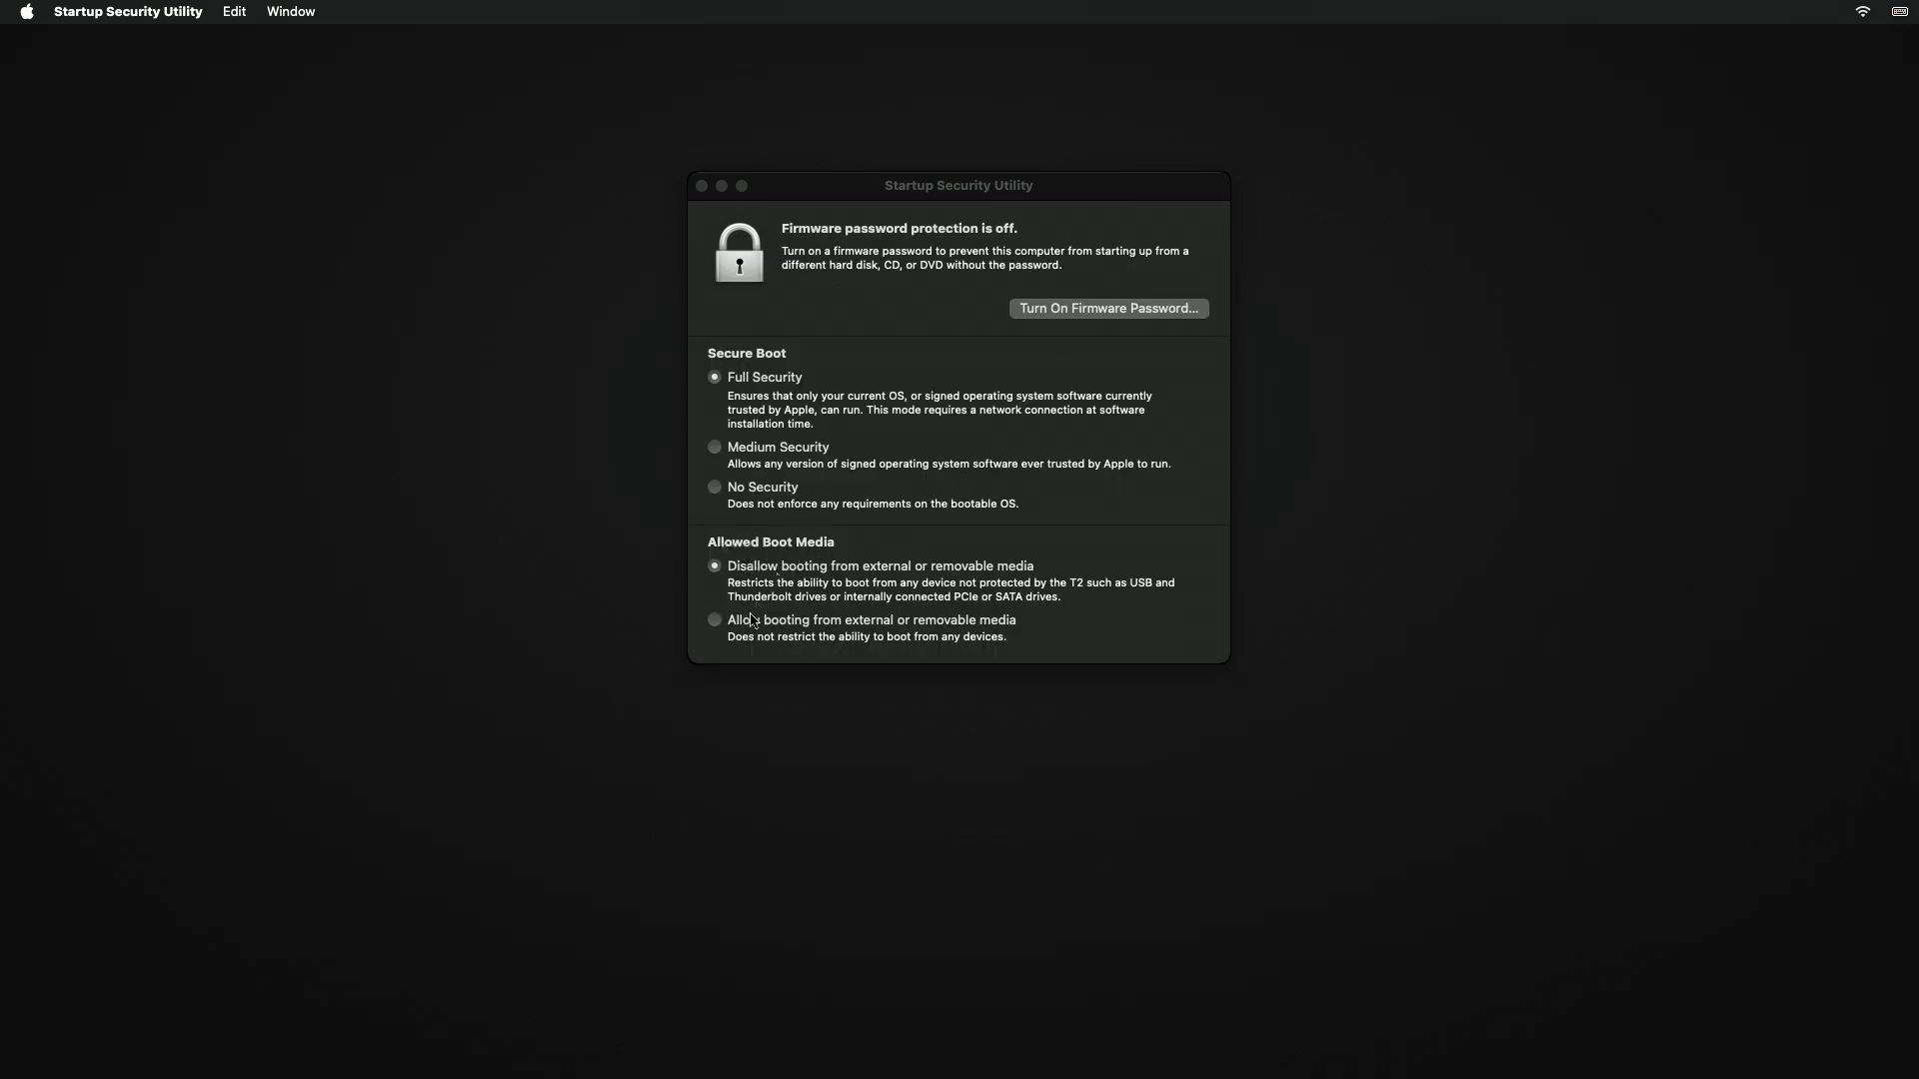
# Set Secure Boot to No Security with booting from external or removable media allowed, and restart the Mac.
pyautogui.click(752, 624)
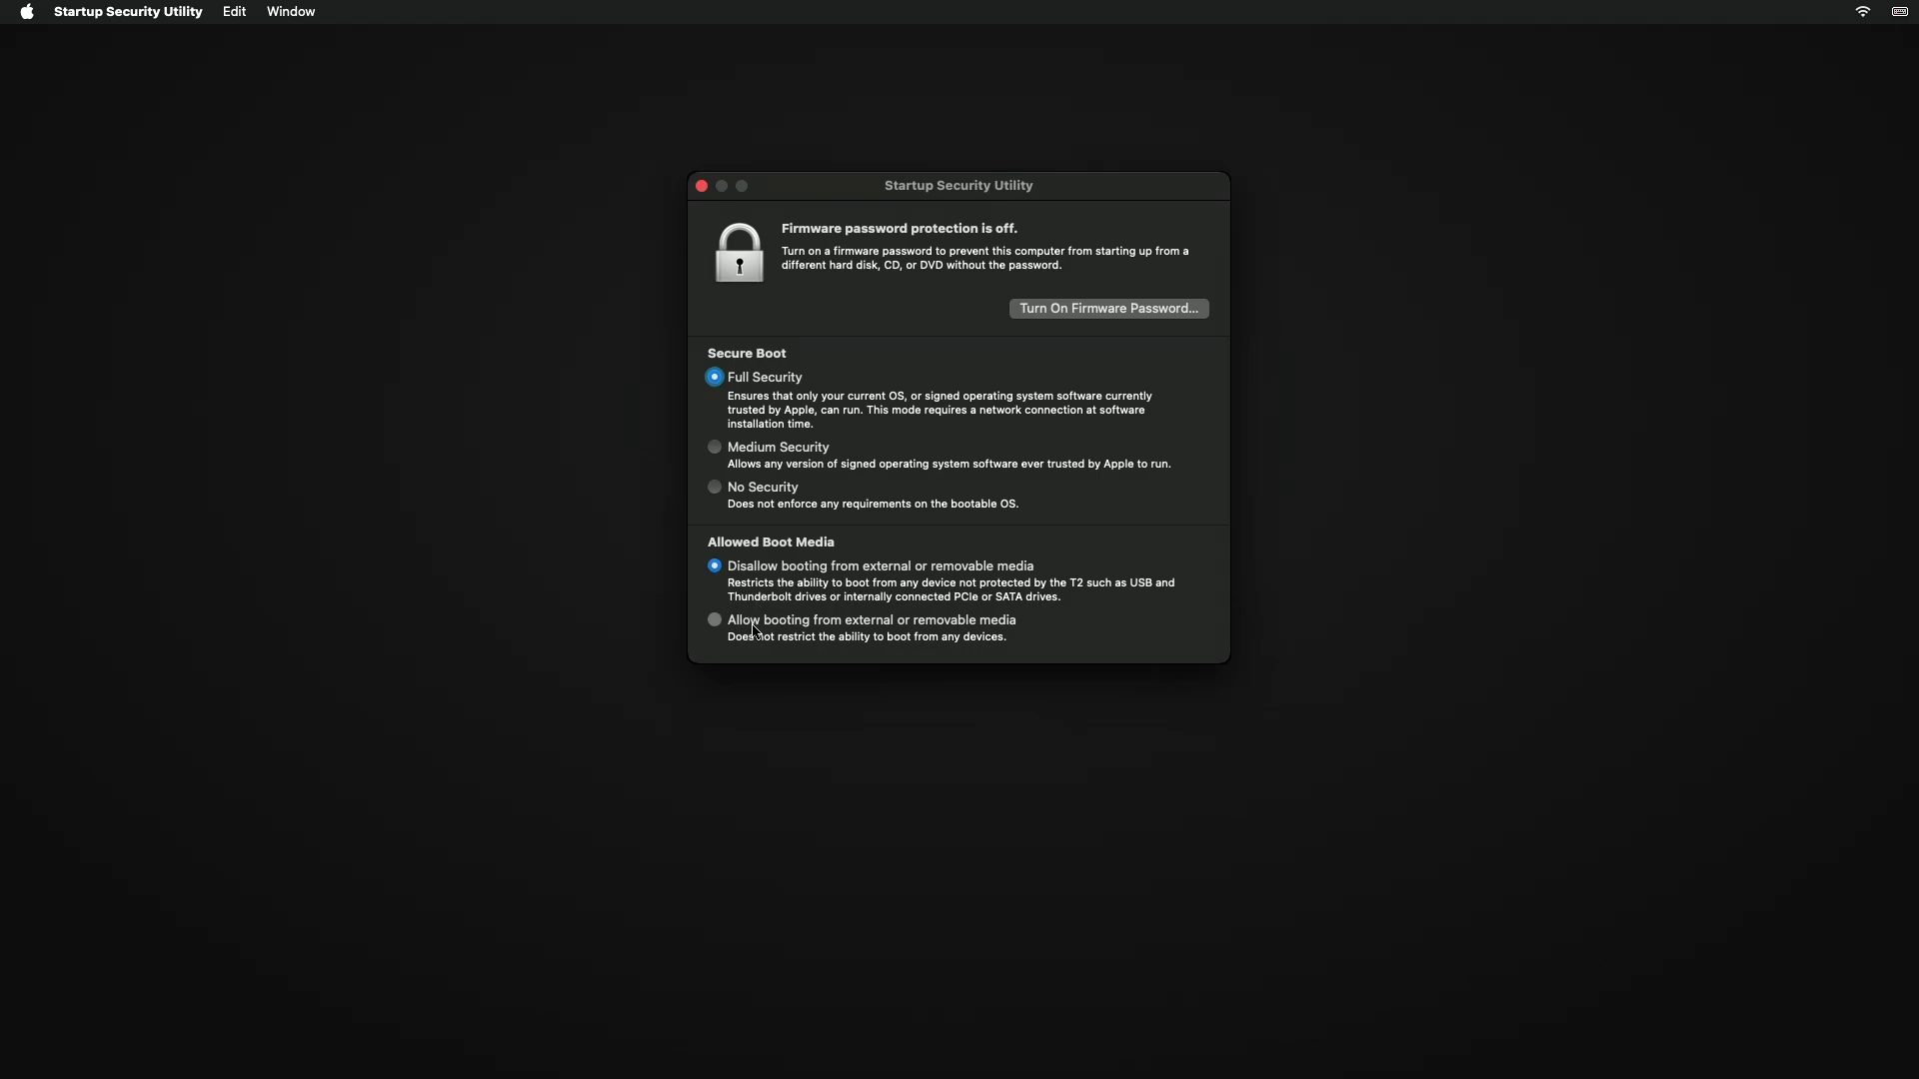
pyautogui.click(754, 626)
pyautogui.click(753, 495)
pyautogui.click(702, 187)
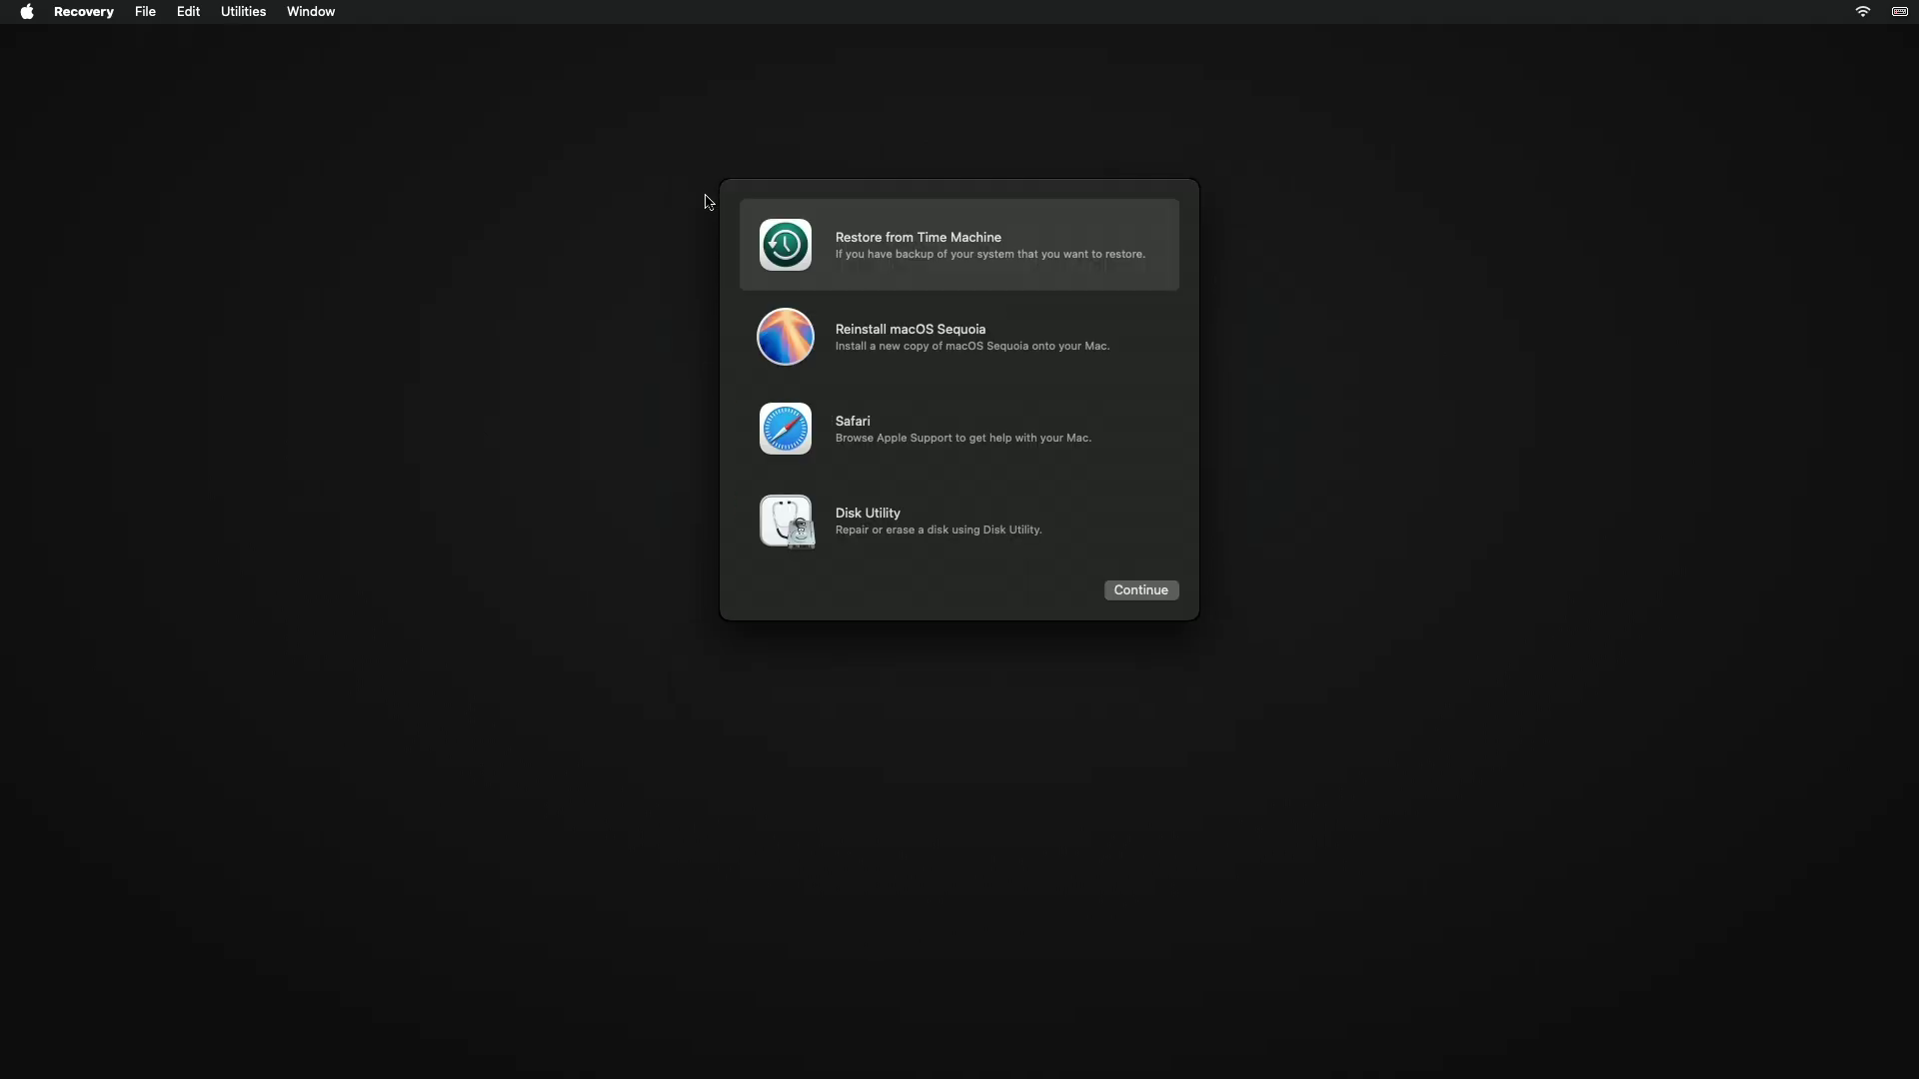
pyautogui.click(27, 11)
pyautogui.click(57, 74)
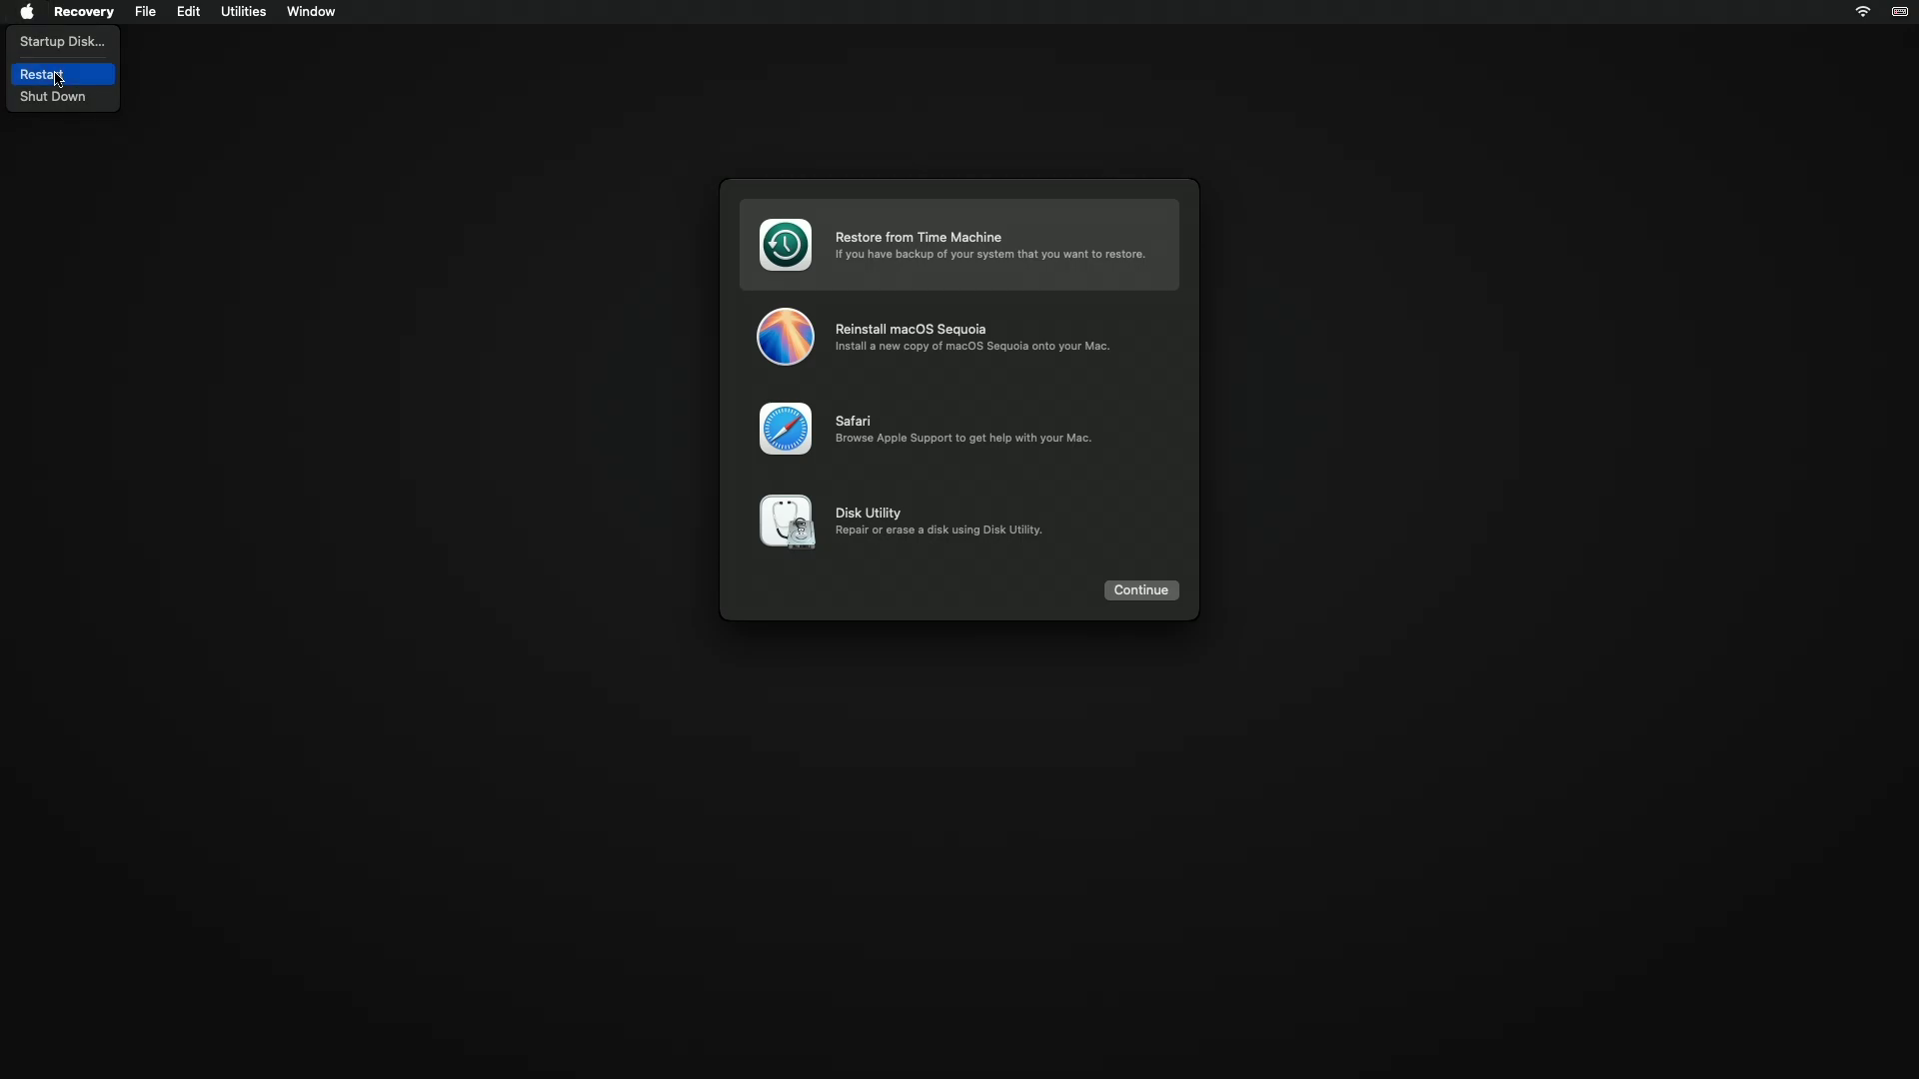
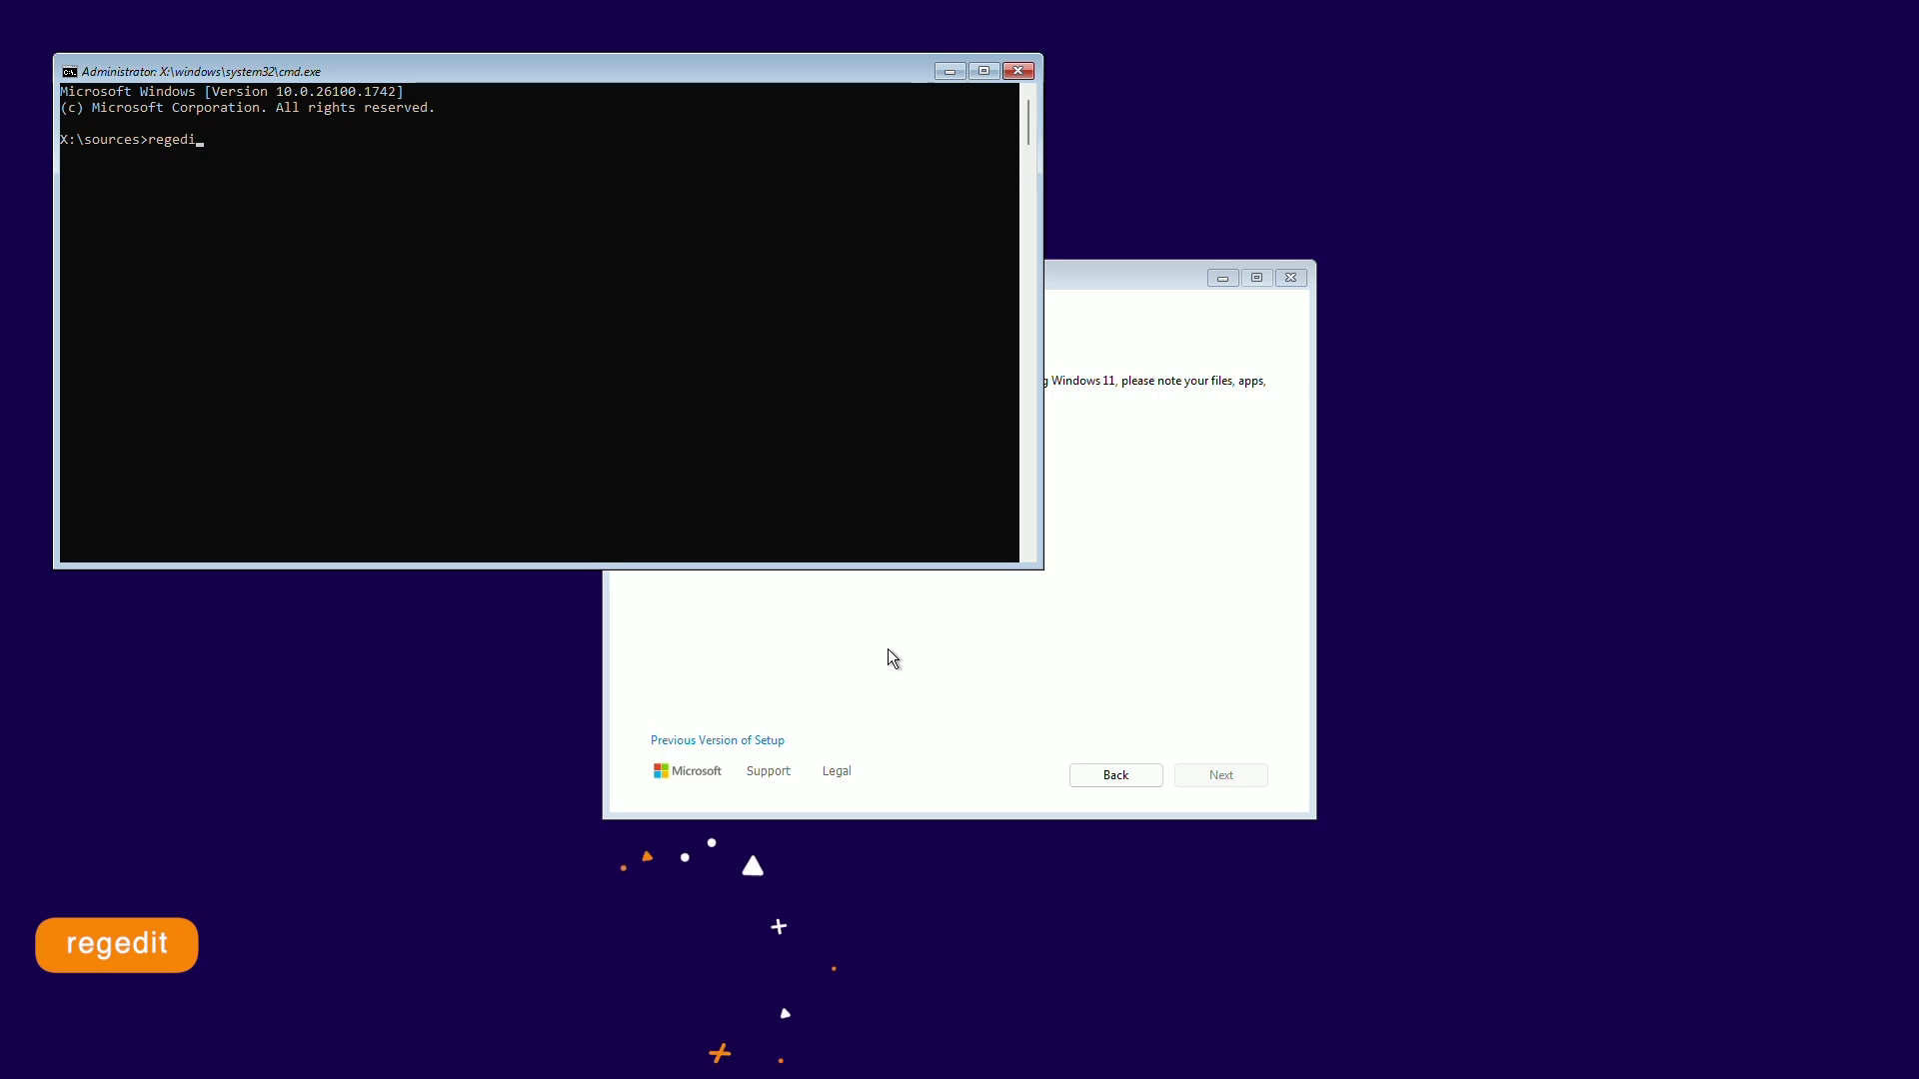
# Launch Registry Editor from the Windows Setup command prompt and create a LabConfig key under HKEY_LOCAL_MACHINE\SYSTEM\Setup.
pyautogui.press('Return')
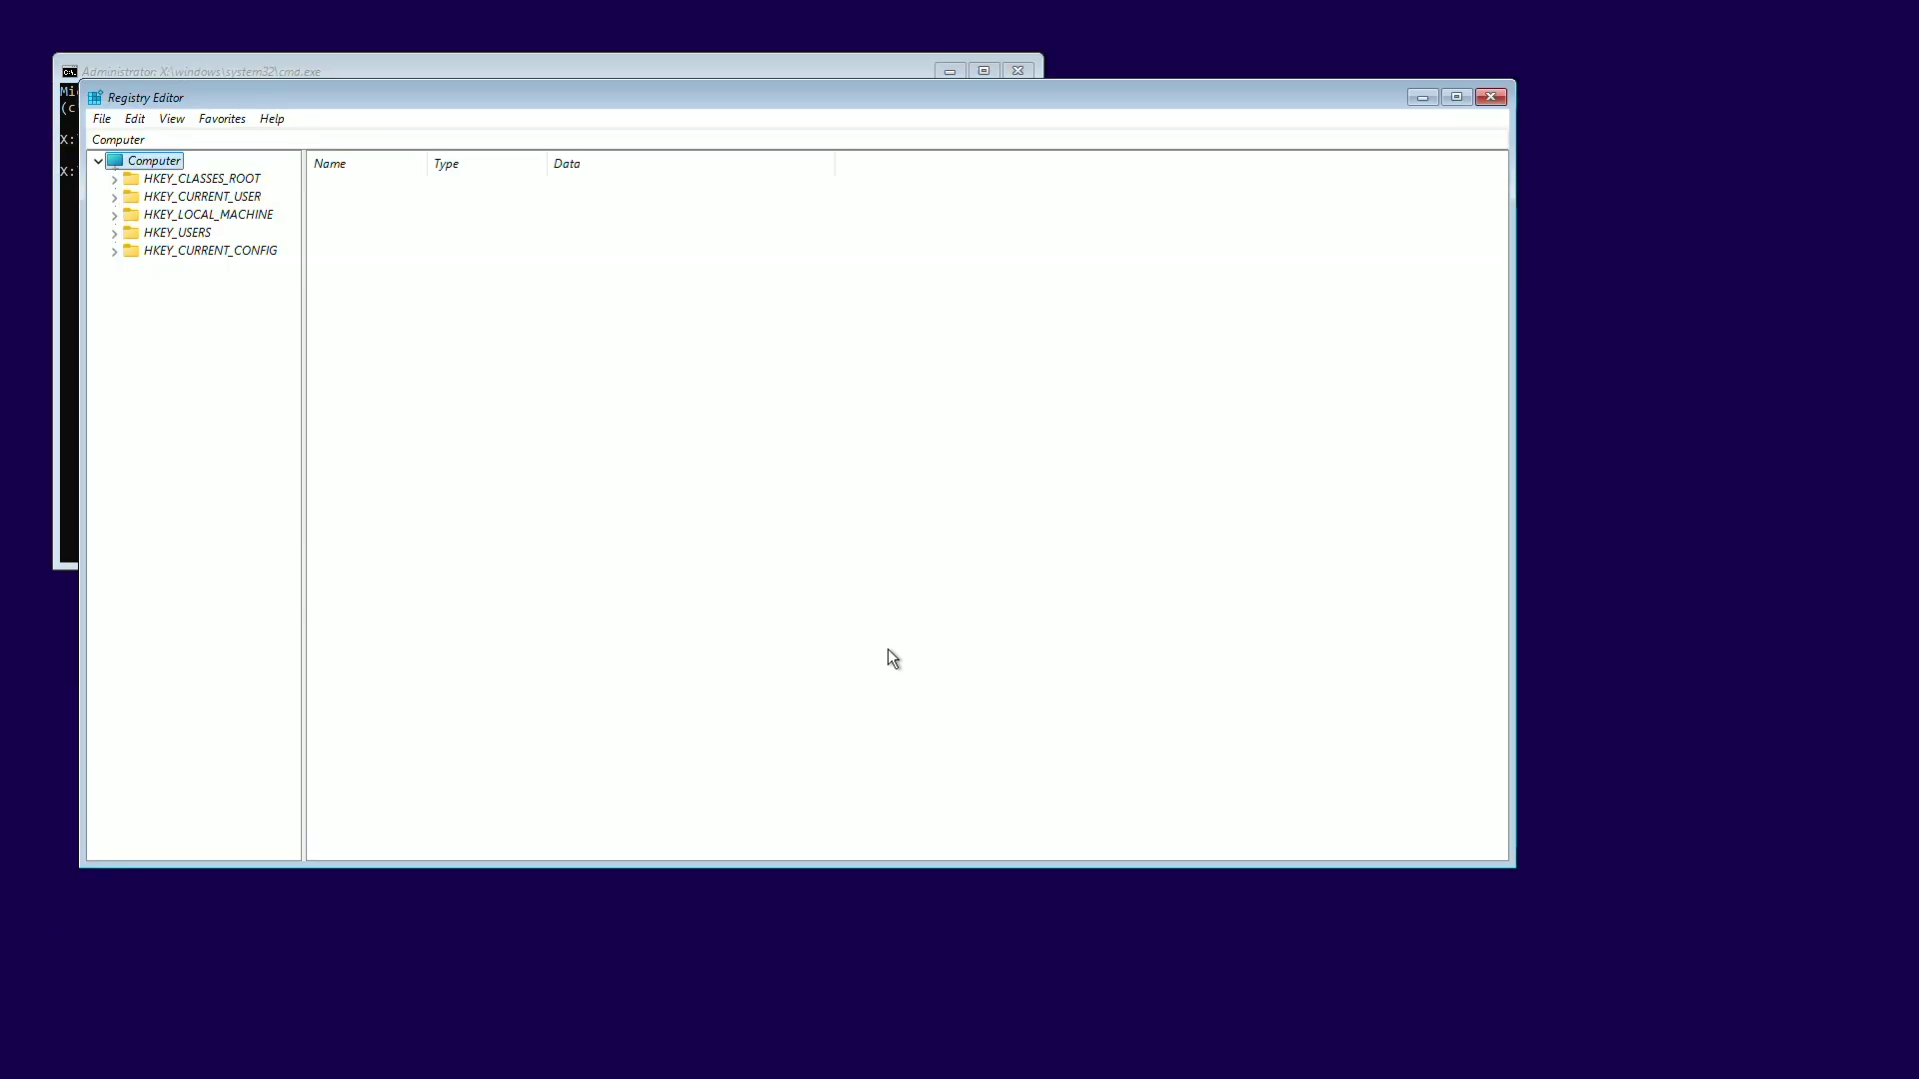
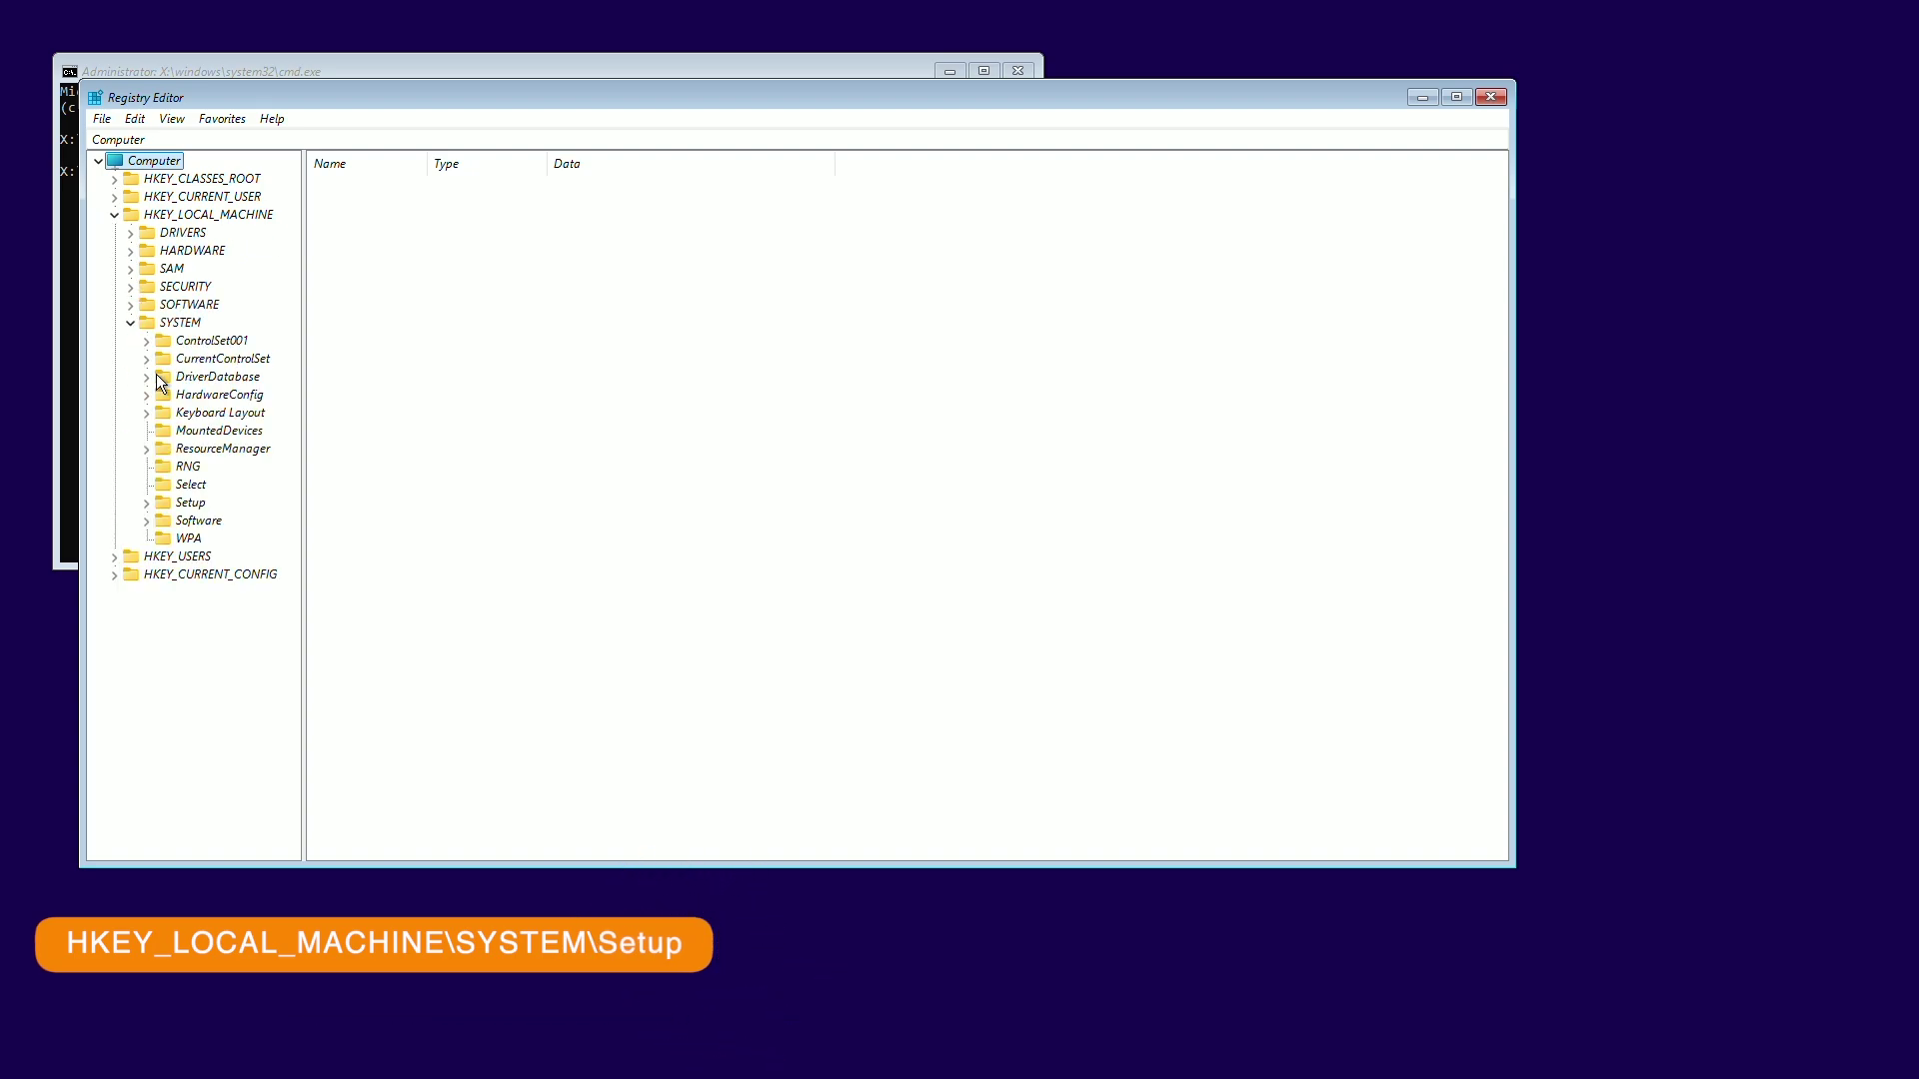
pyautogui.rightClick(186, 505)
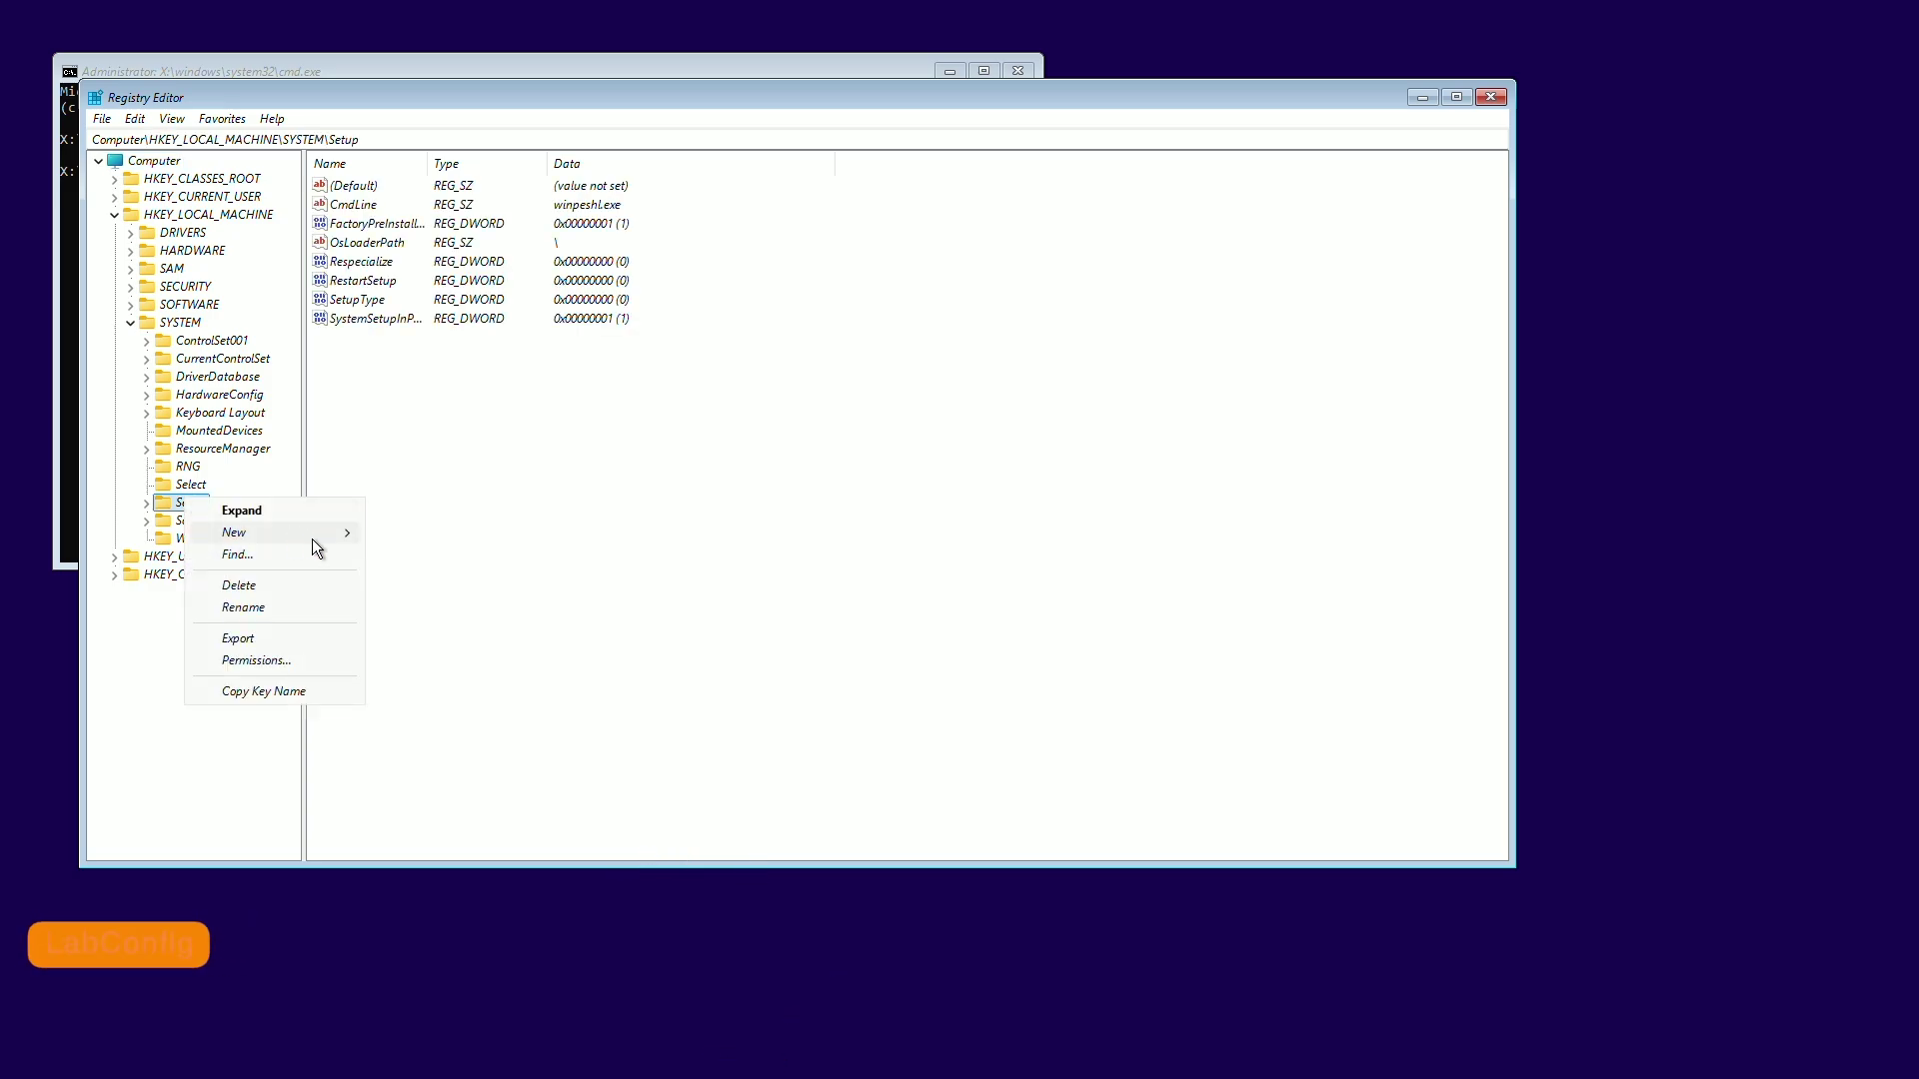
pyautogui.moveTo(328, 536)
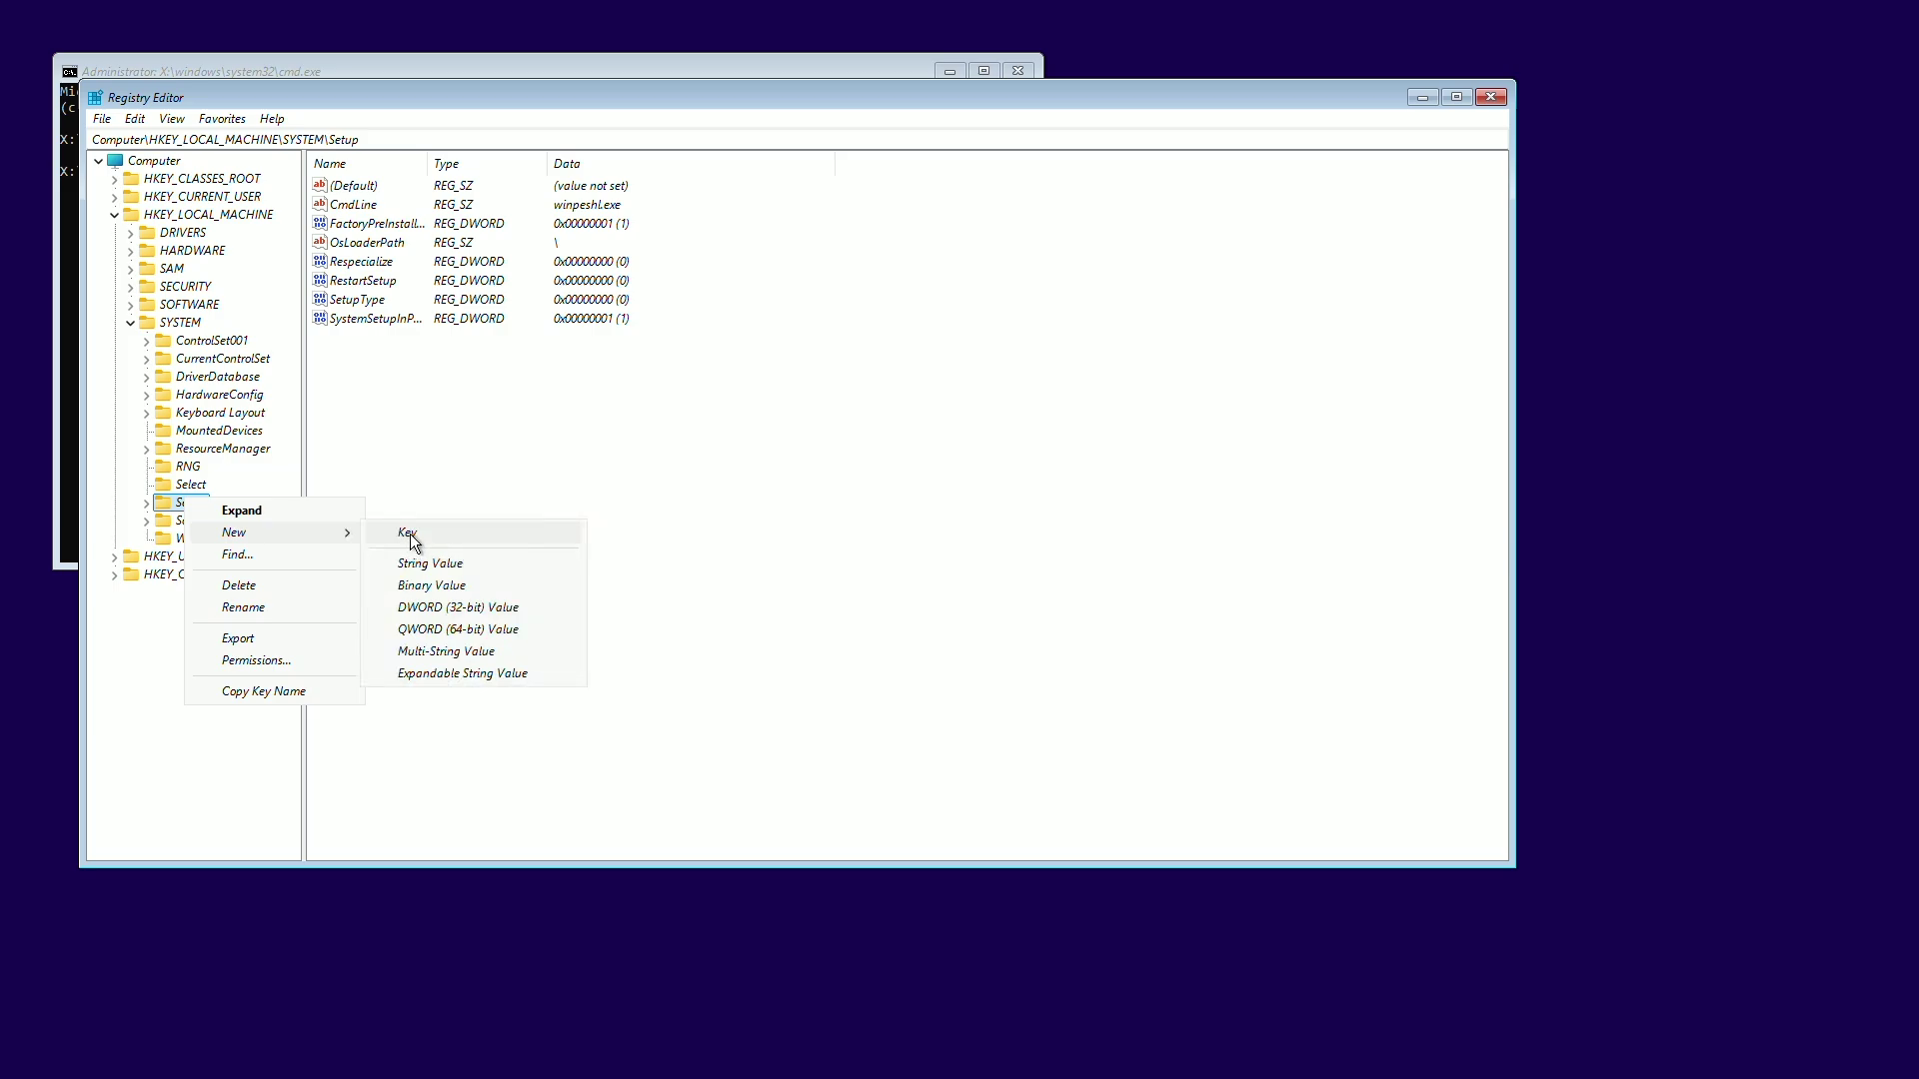
pyautogui.click(410, 534)
pyautogui.write('LabCo')
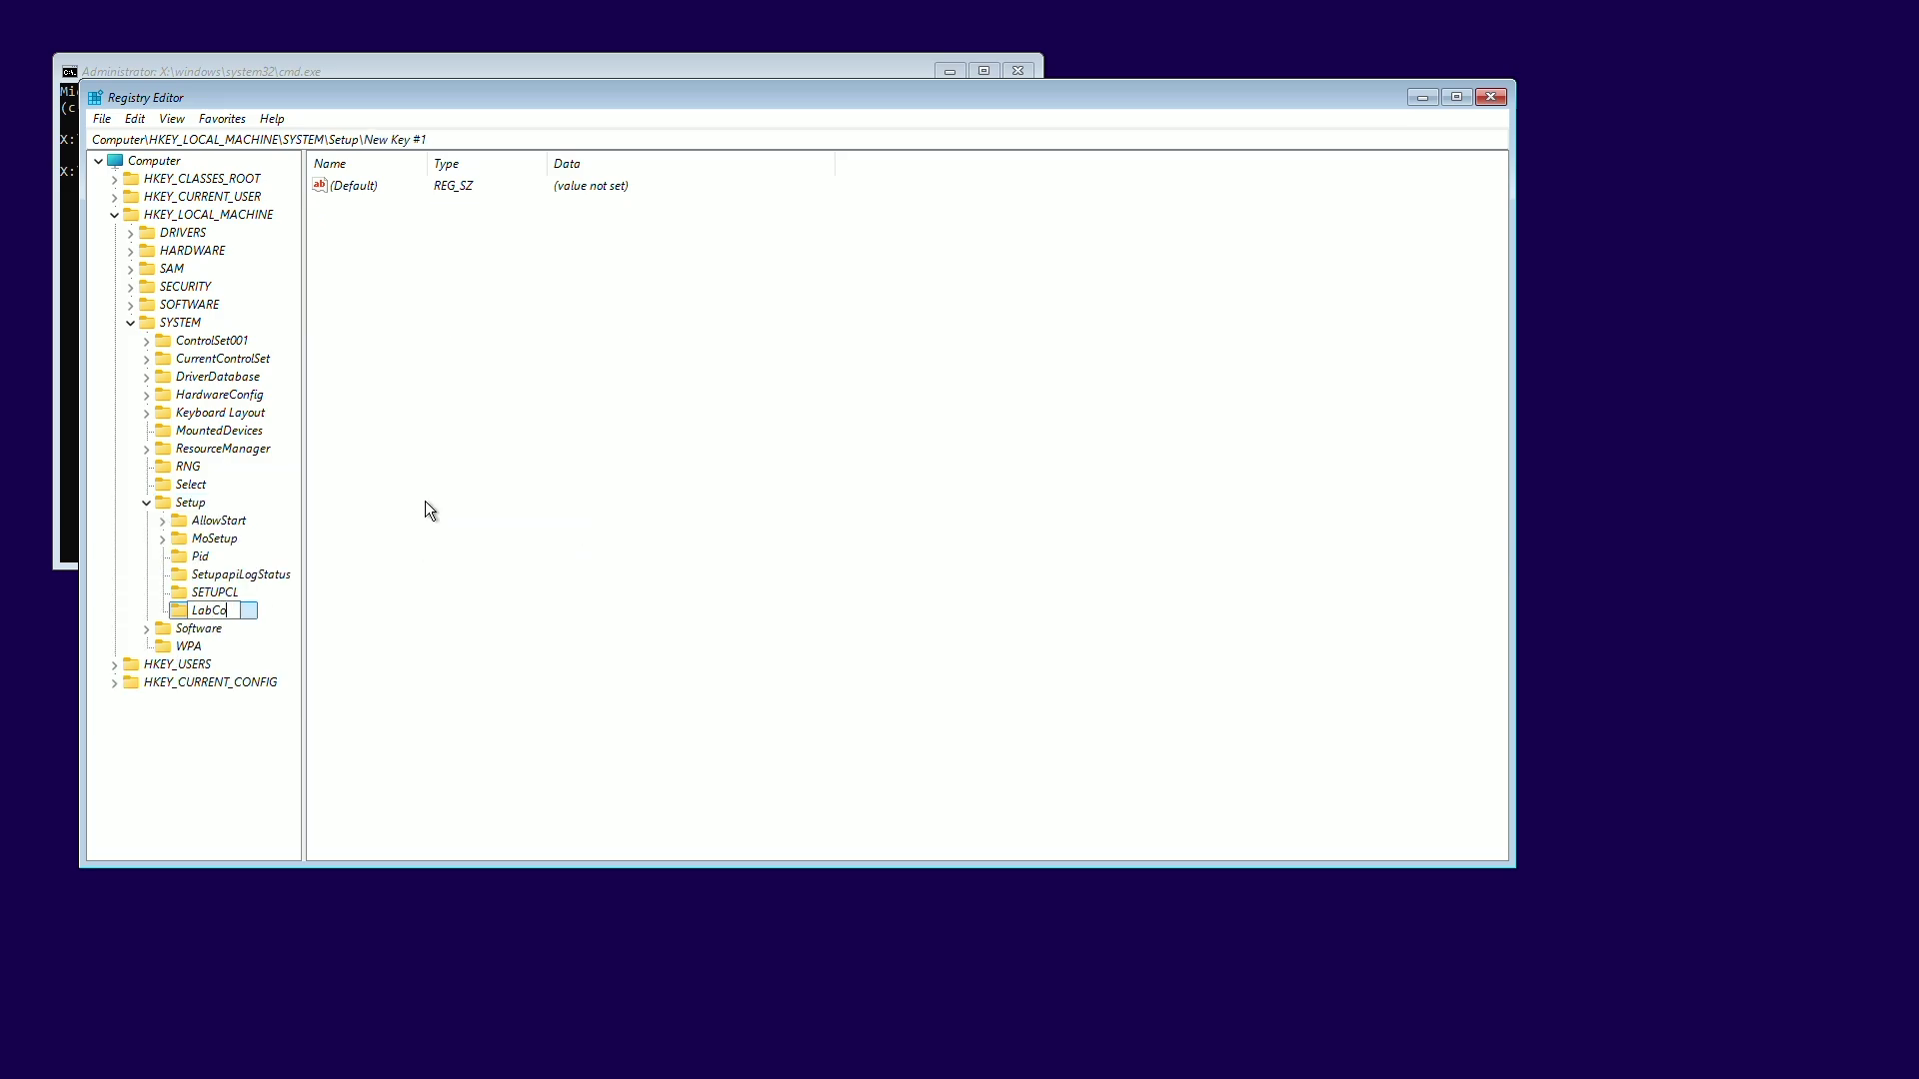
pyautogui.write('nfig')
pyautogui.press('Return')
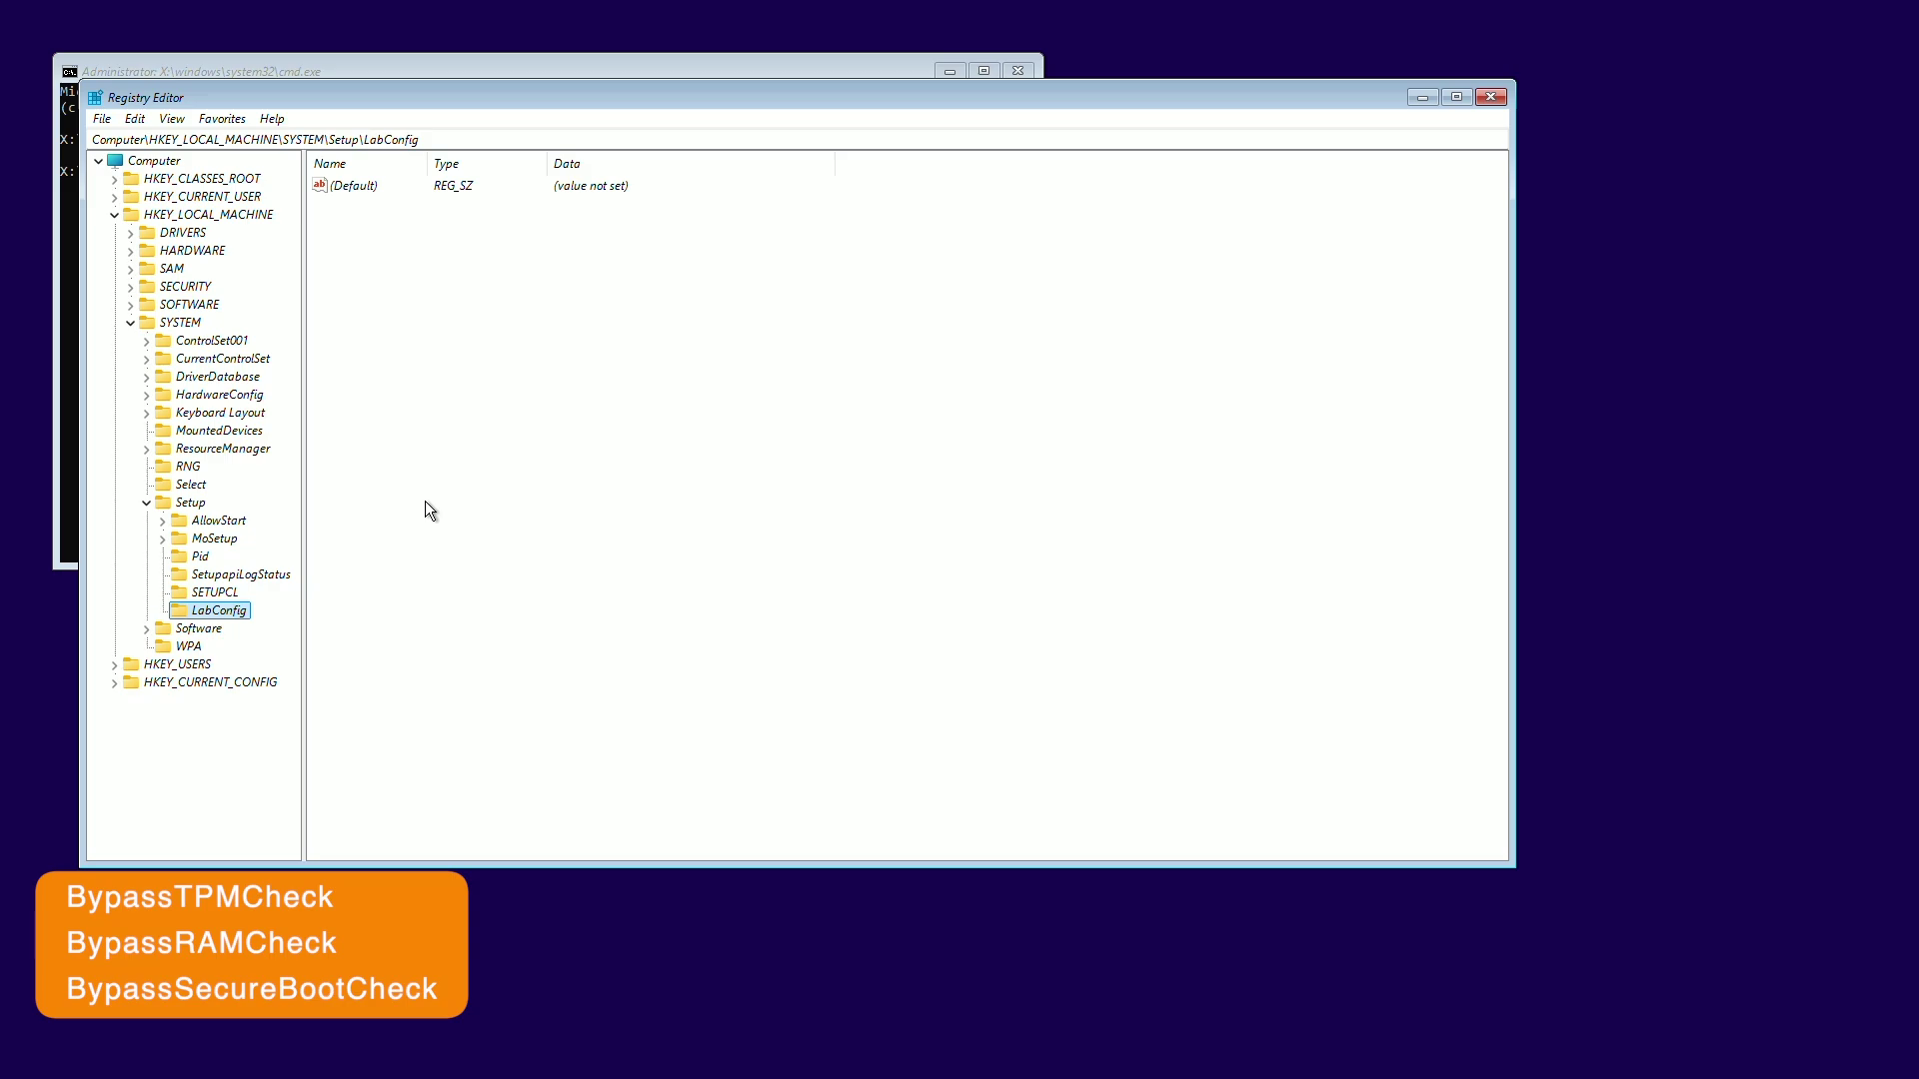
# Add a DWORD (32-bit) value named BypassTPMCheck to the LabConfig key.
pyautogui.rightClick(437, 470)
pyautogui.moveTo(474, 478)
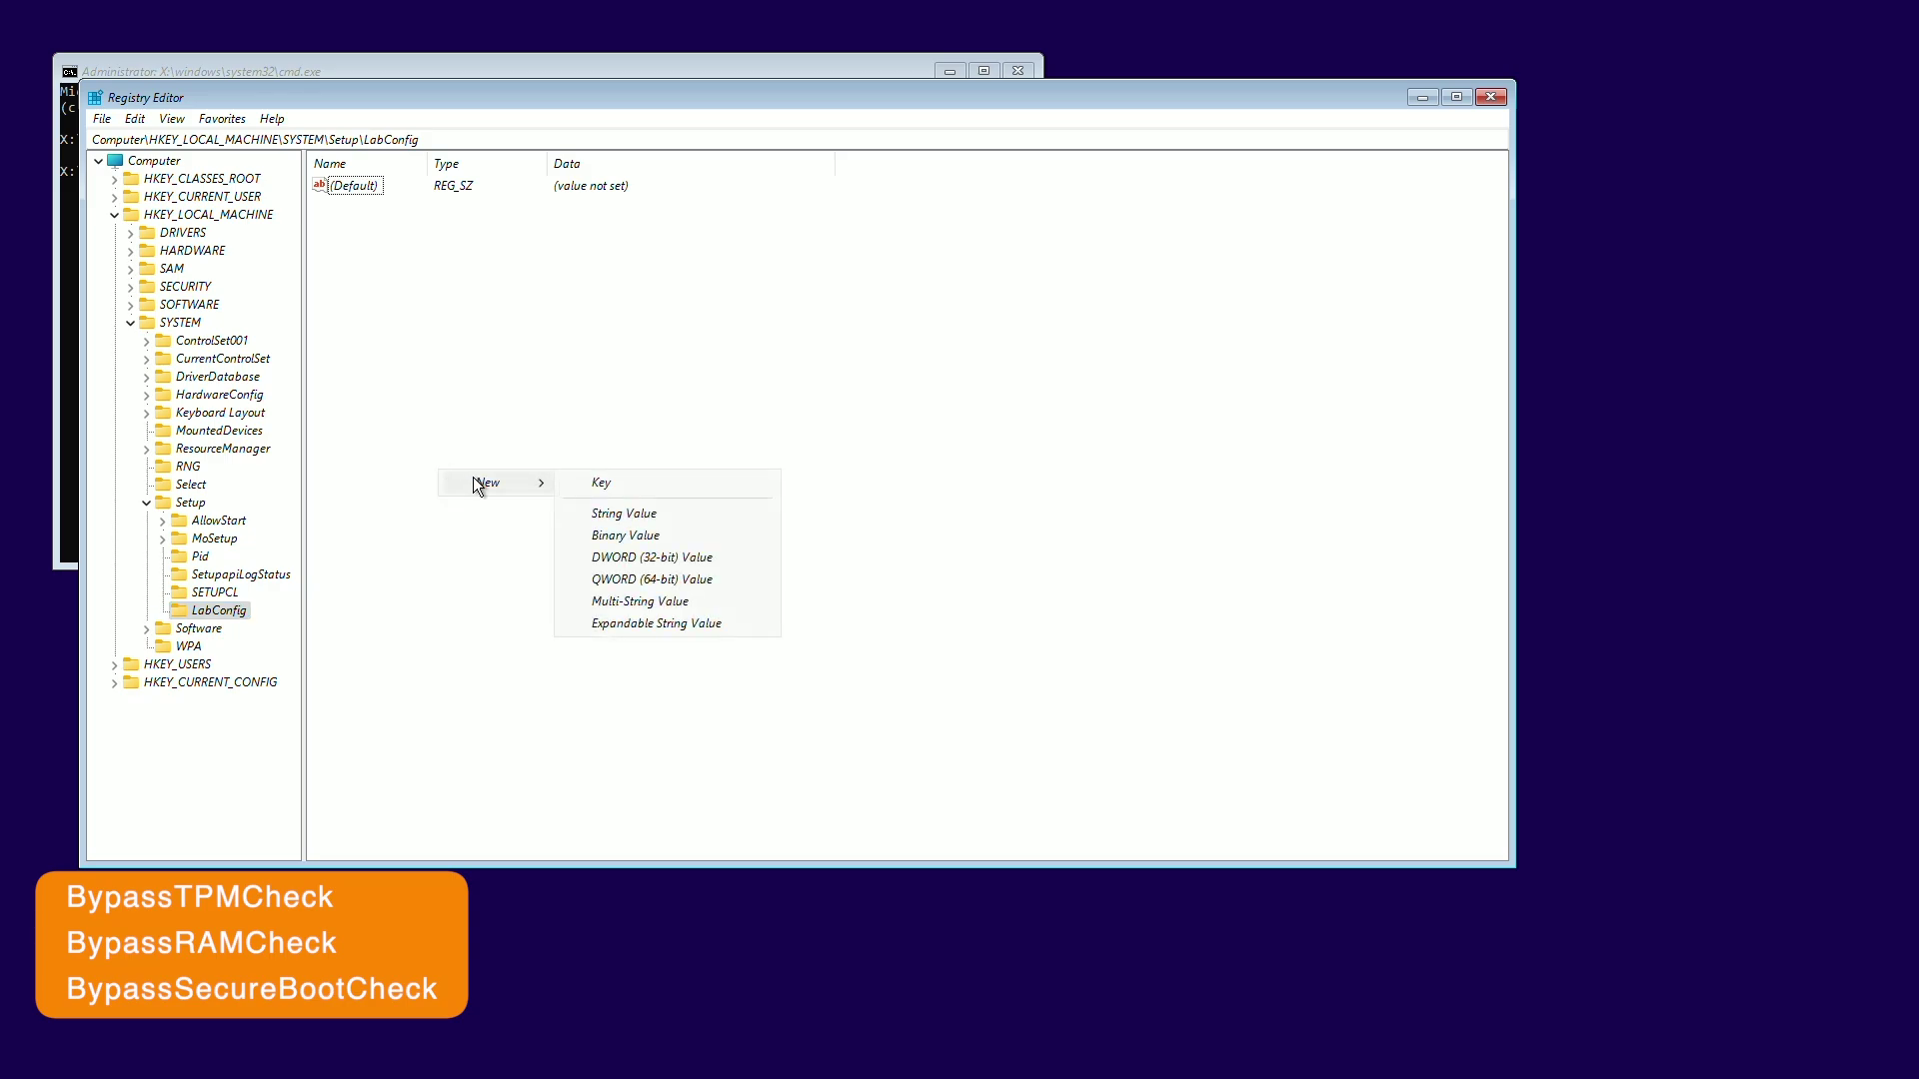
pyautogui.click(663, 557)
pyautogui.write('Bypass')
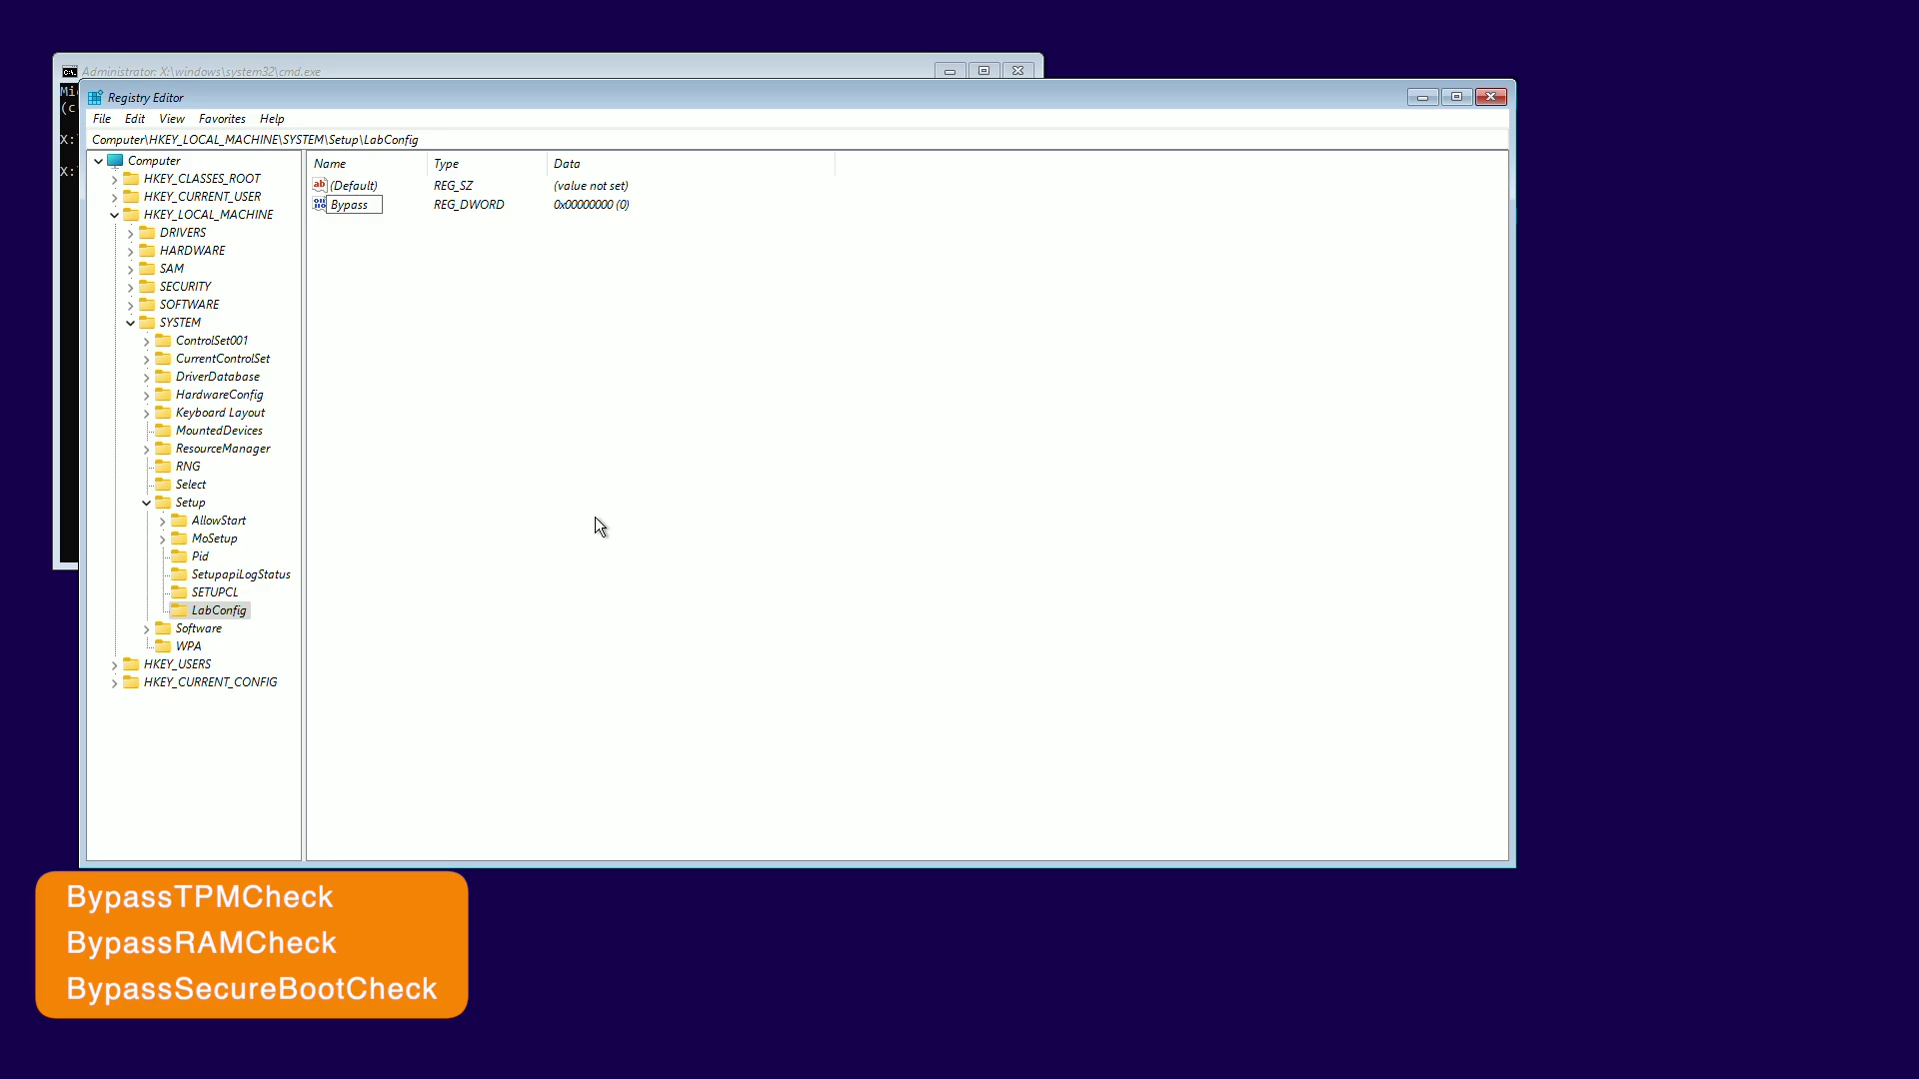
pyautogui.write('TPMCheck')
pyautogui.press('Return')
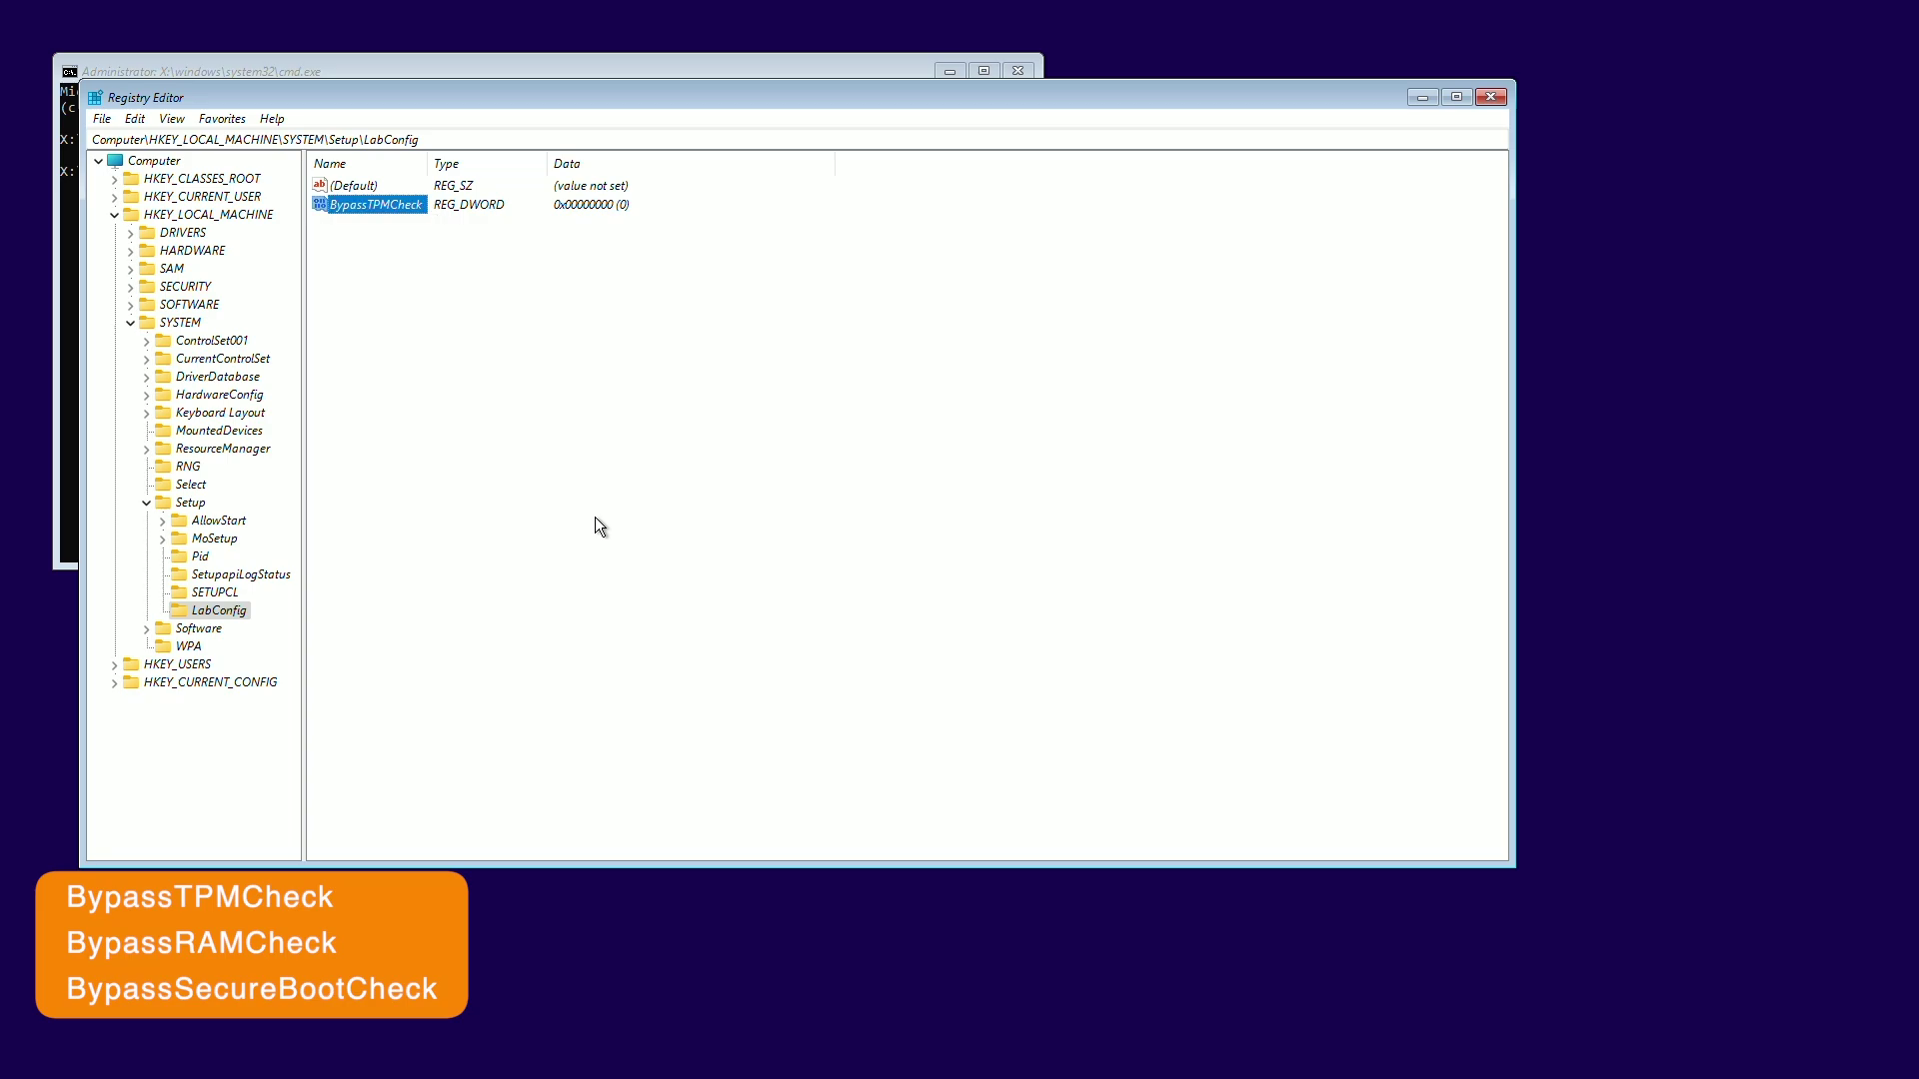
# Set the value data of BypassTPMCheck to 1.
pyautogui.press('Return')
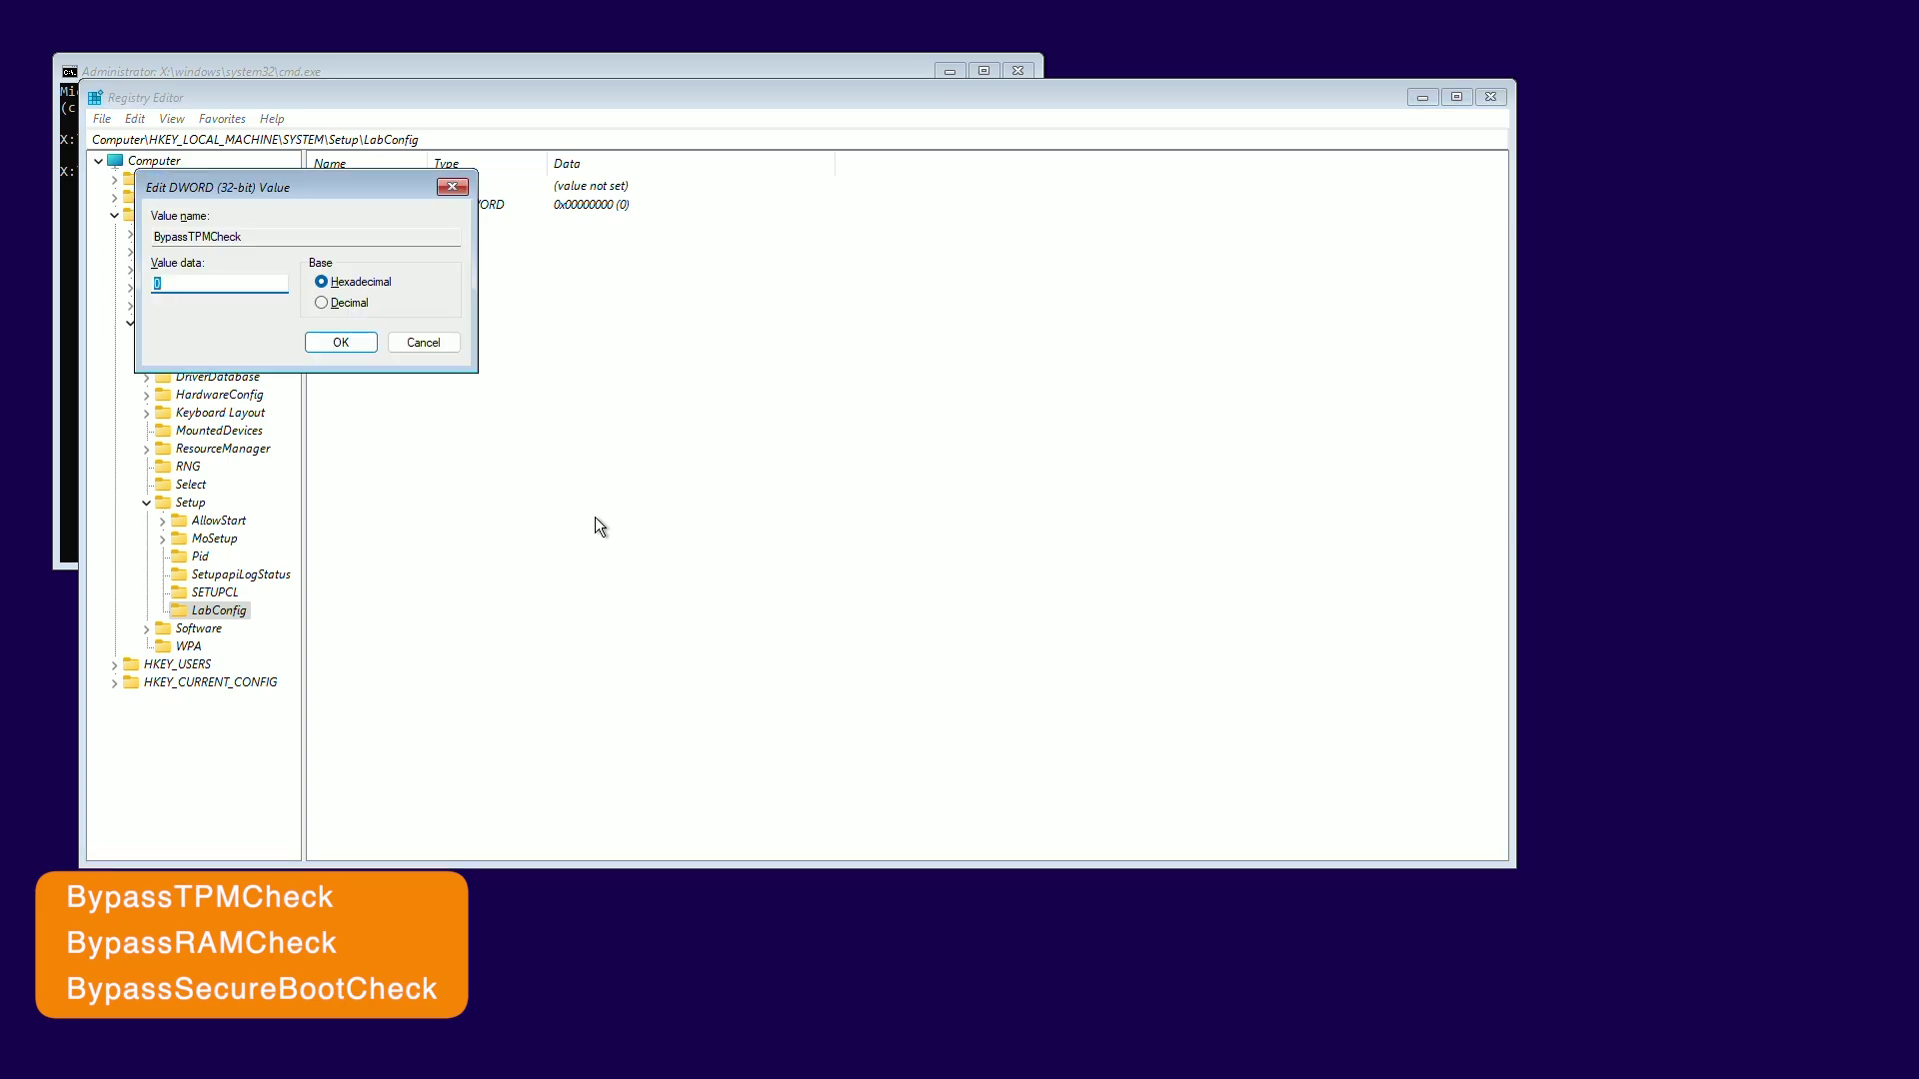
pyautogui.write('1')
pyautogui.press('Return')
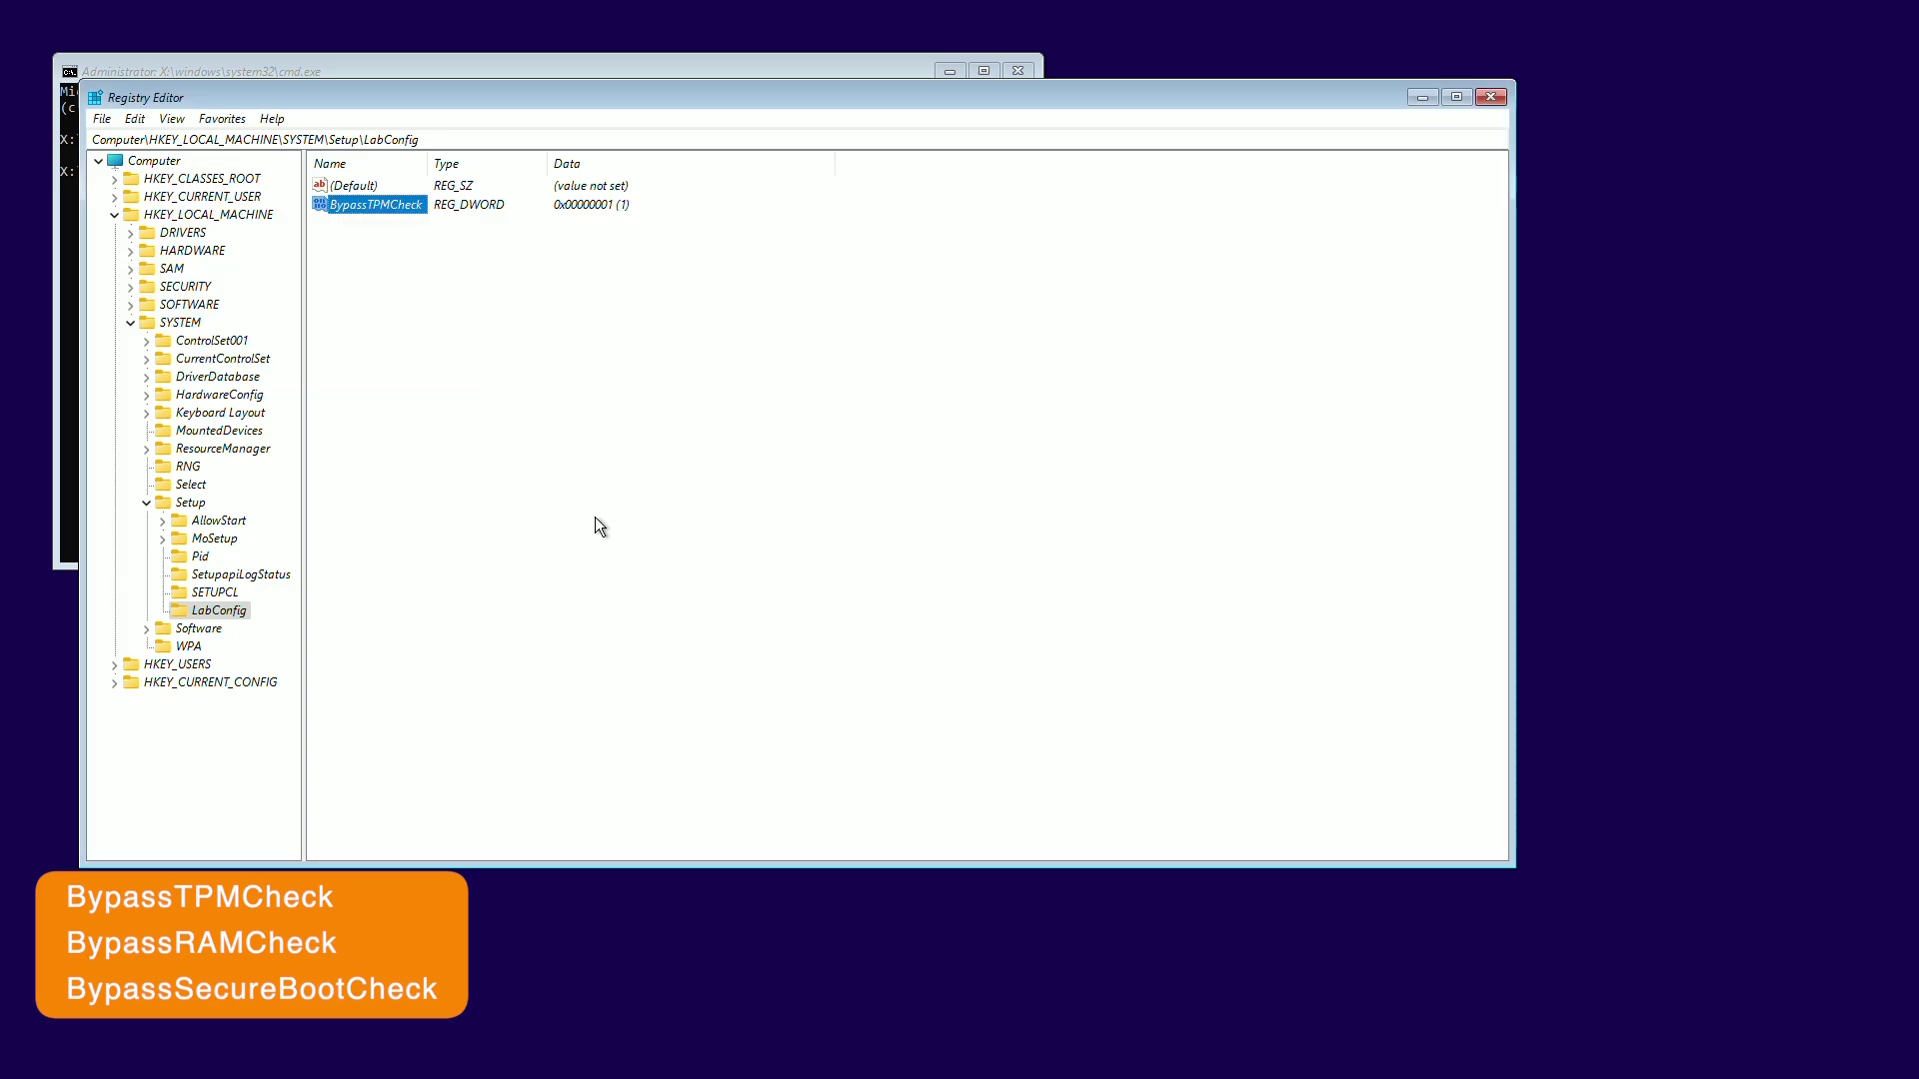
# Add a DWORD (32-bit) value named BypassRAMCheck to the LabConfig key and set its data to 1.
pyautogui.rightClick(596, 519)
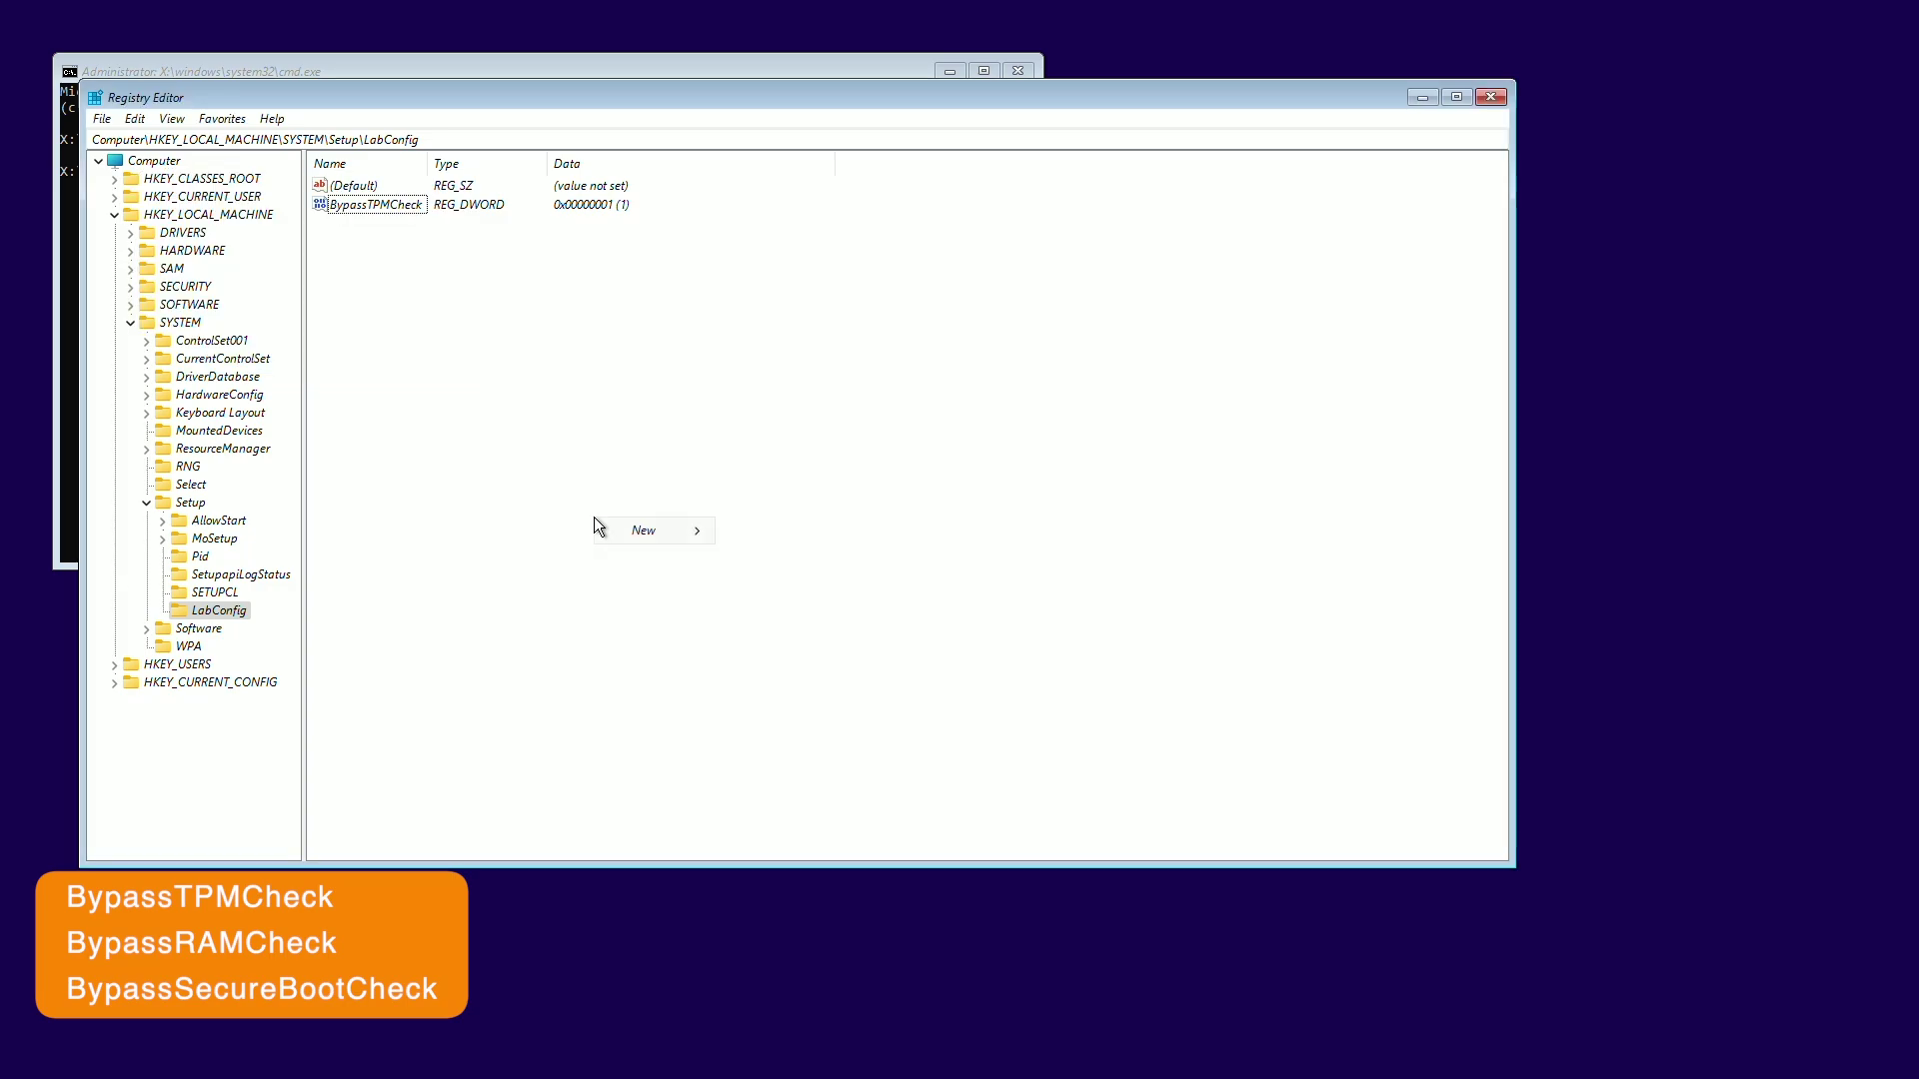
pyautogui.moveTo(634, 532)
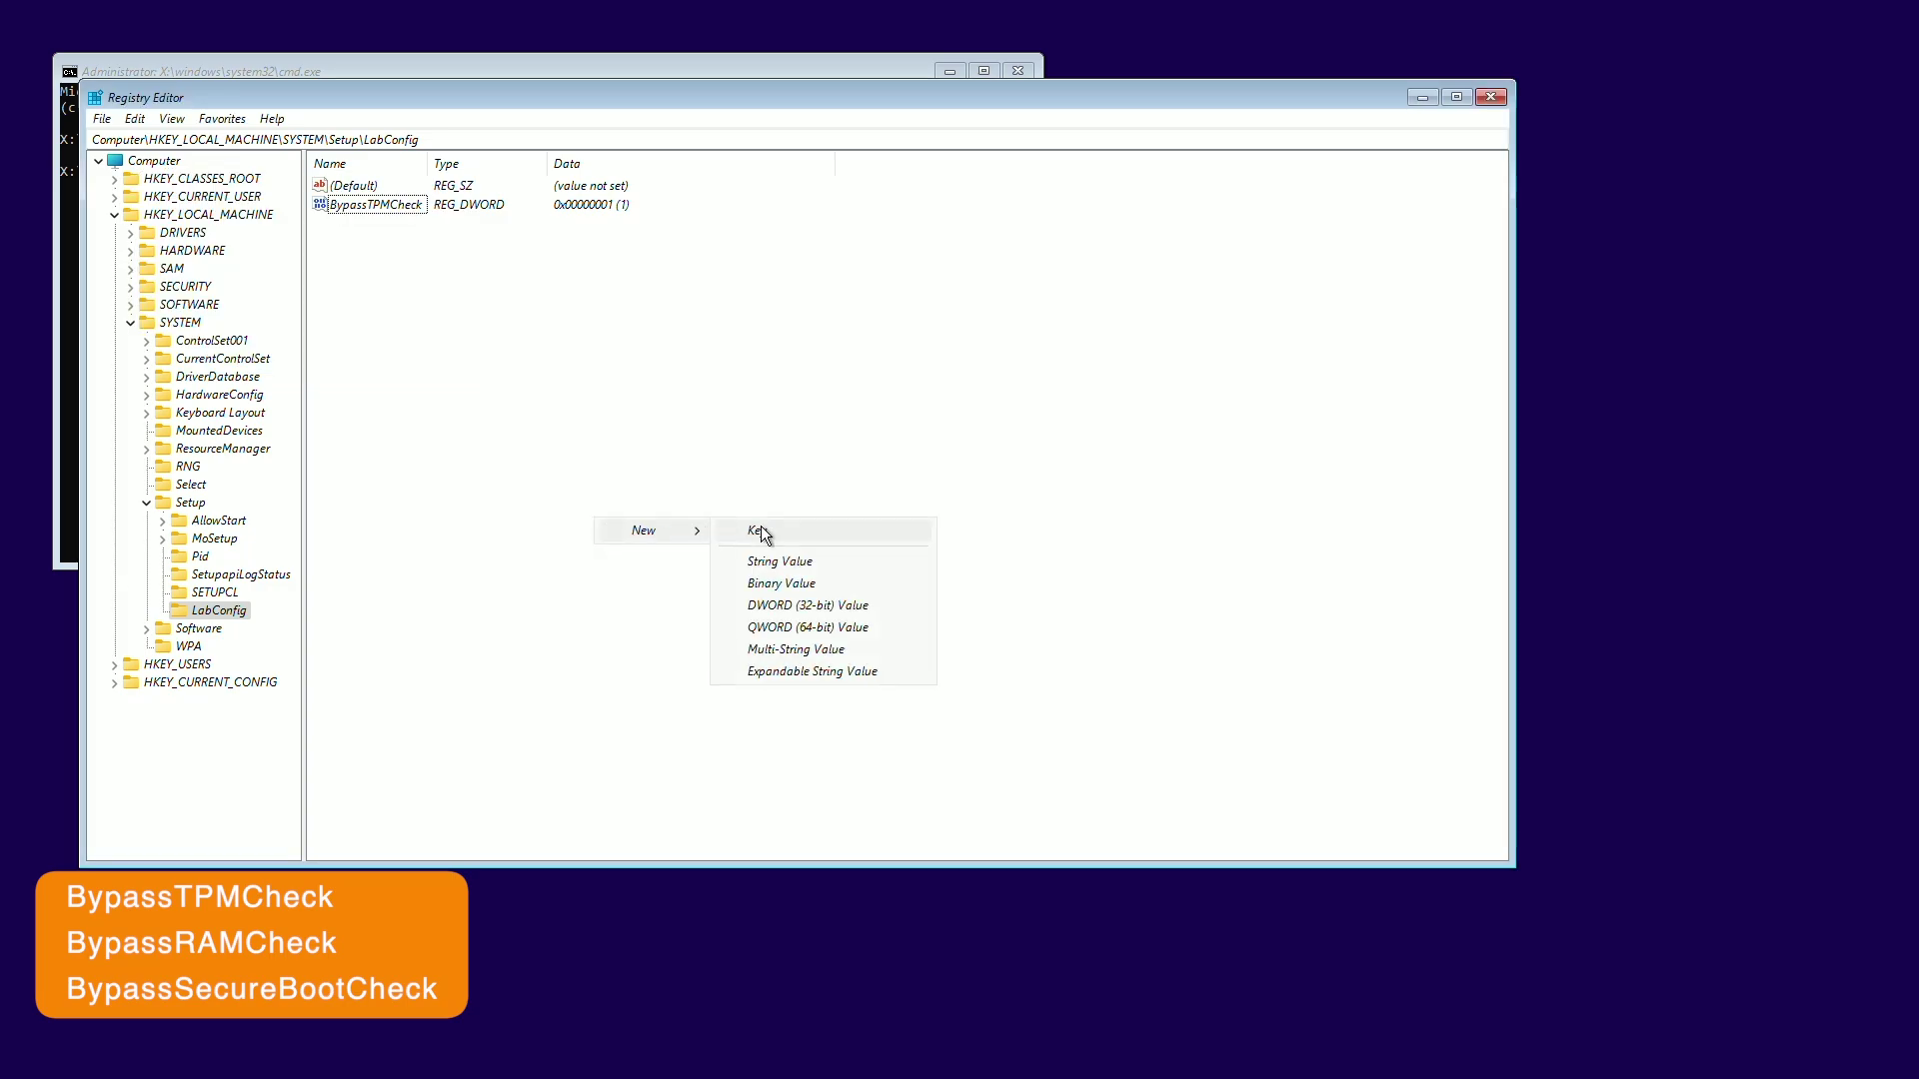
pyautogui.click(812, 605)
pyautogui.write('B')
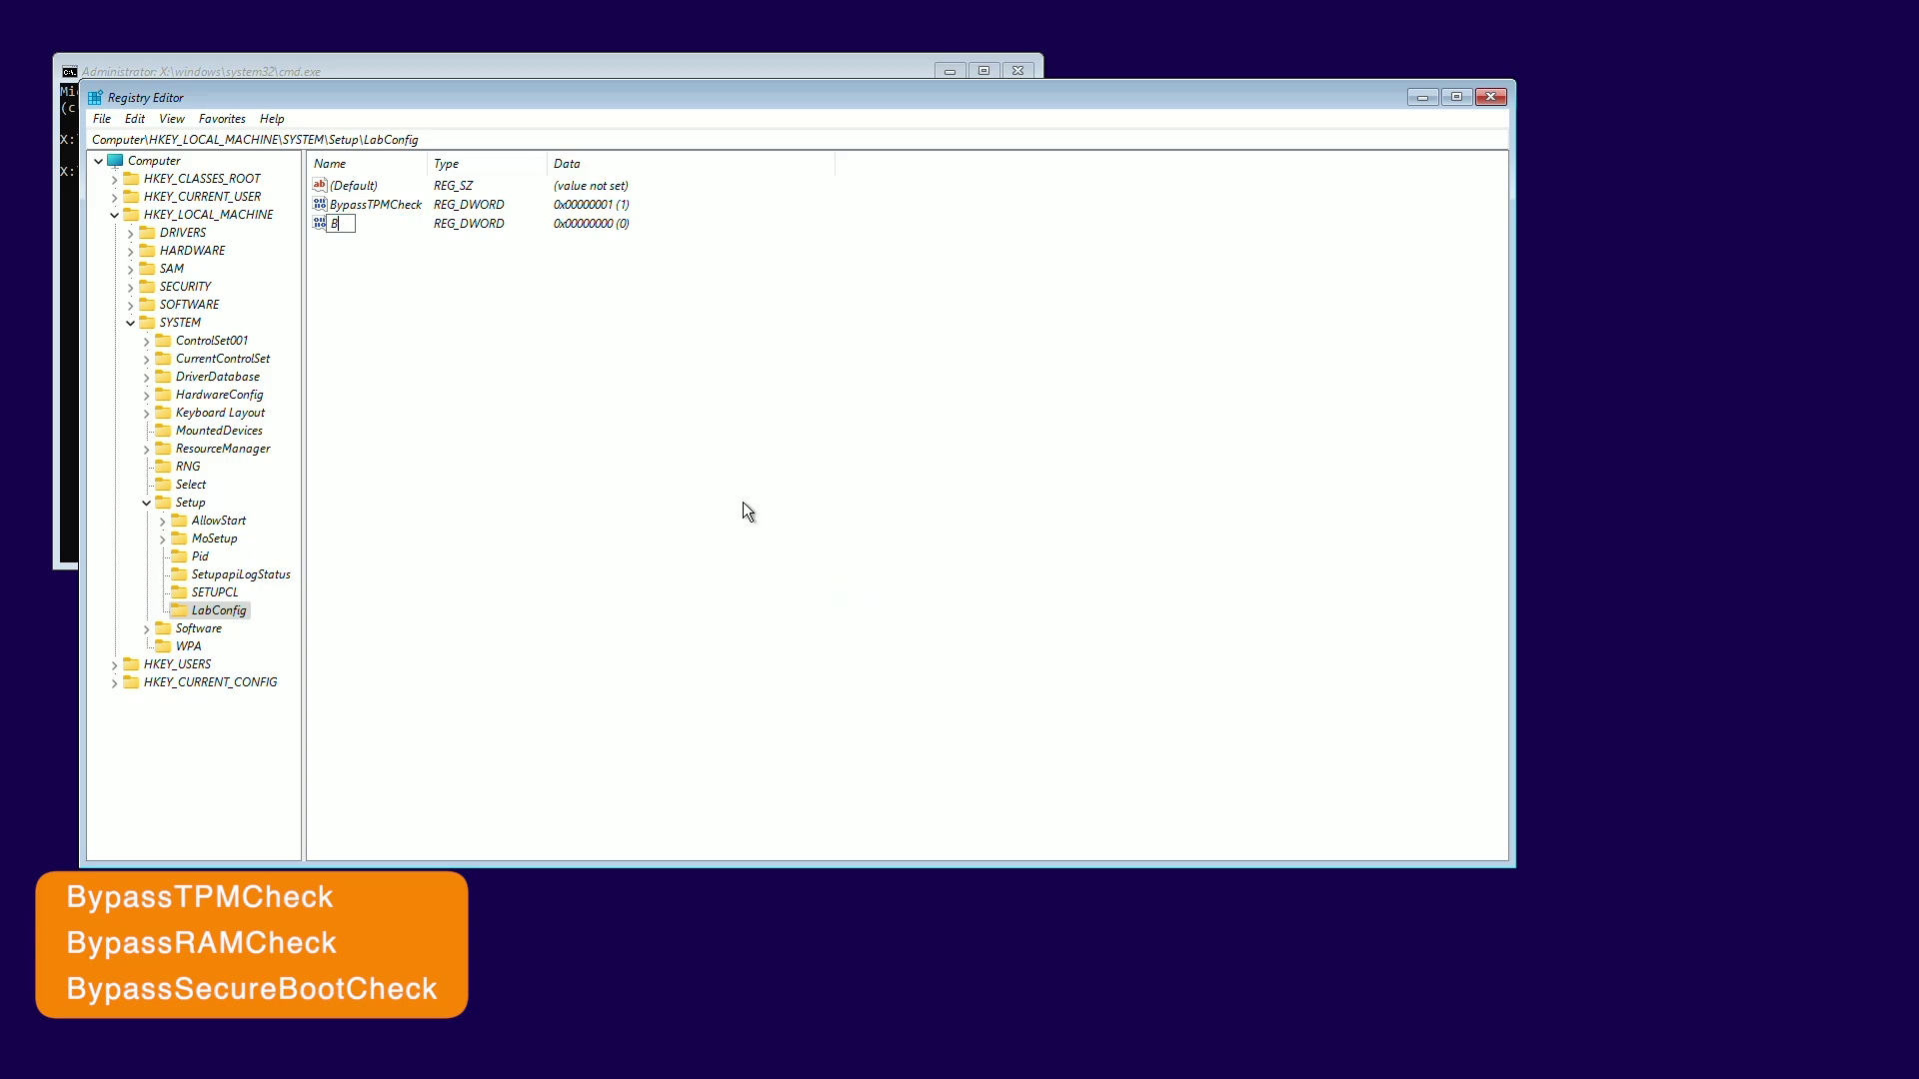
pyautogui.write('ypassRAMCheck')
pyautogui.press('Return')
pyautogui.press('Return')
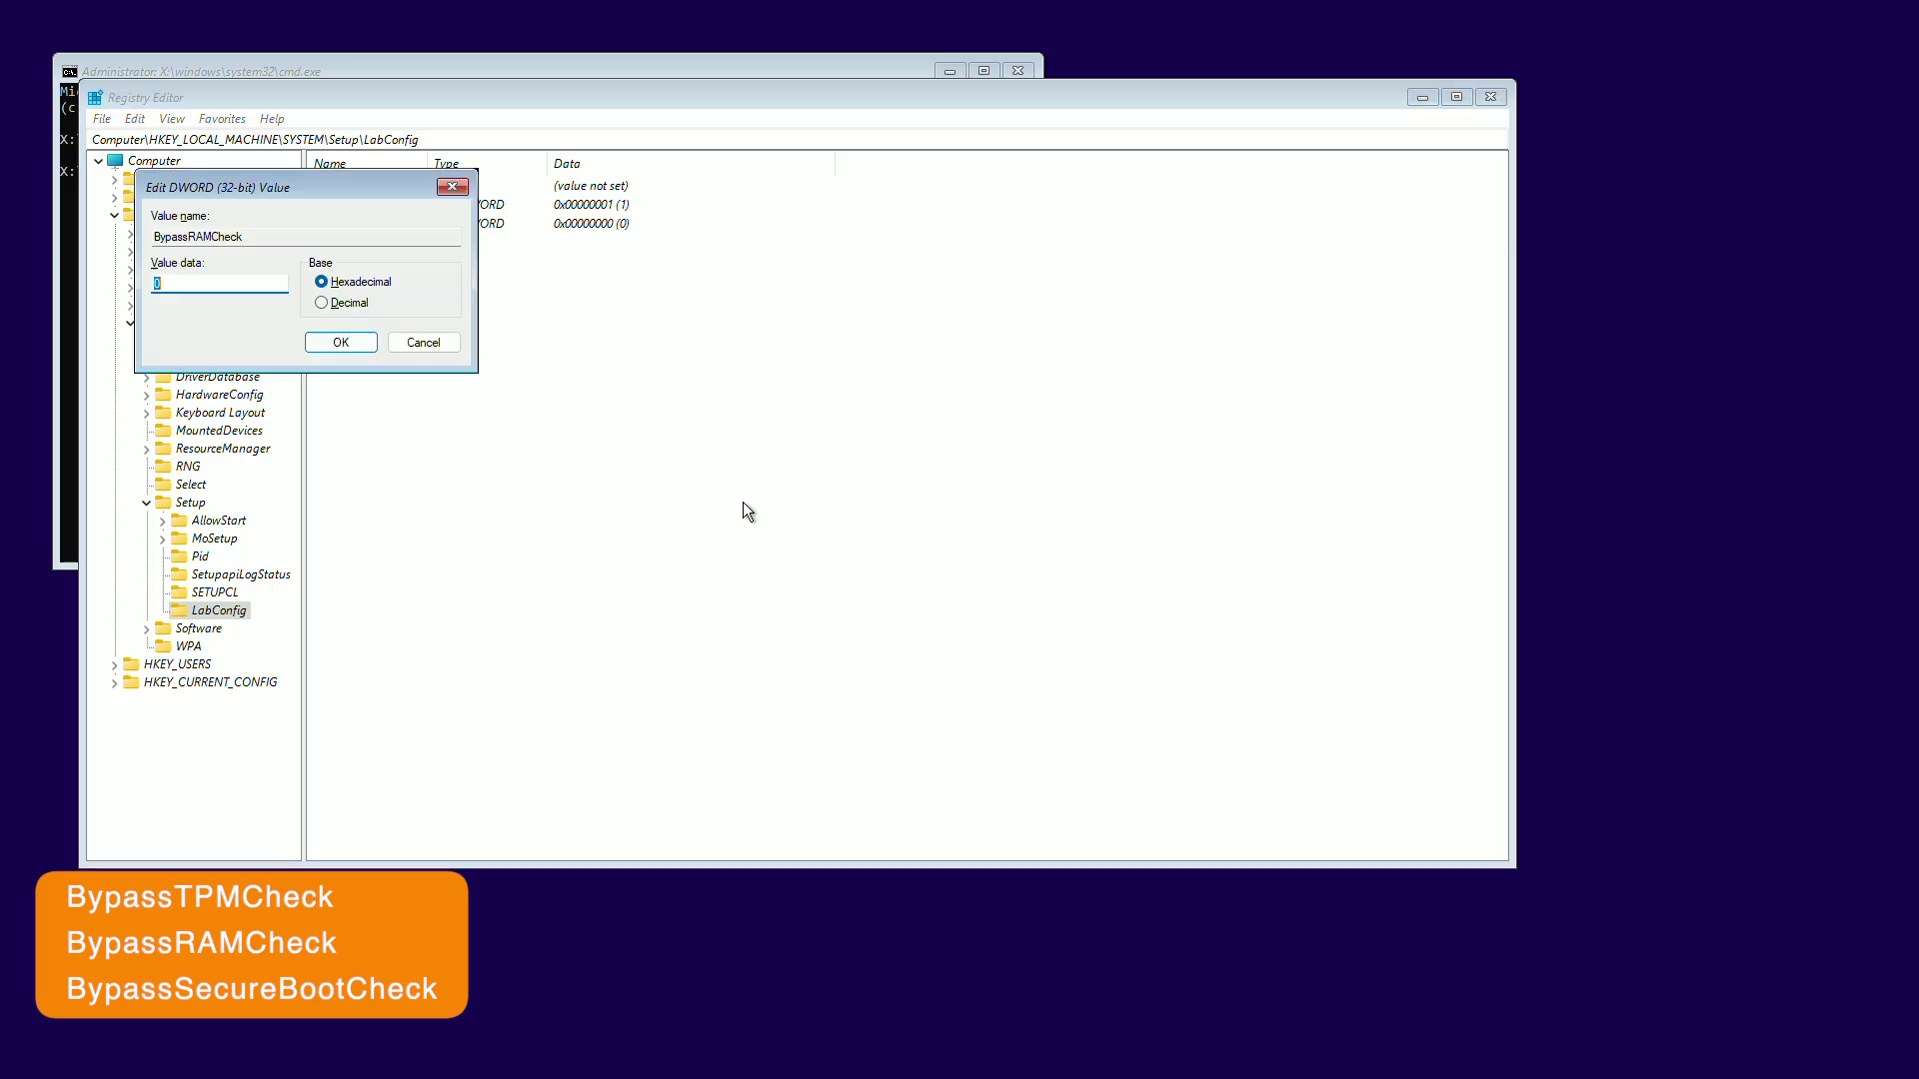
pyautogui.write('1')
pyautogui.press('Return')
# Add a DWORD (32-bit) value named BypassSecureBootCheck to the LabConfig key and set its data to 1.
pyautogui.rightClick(742, 502)
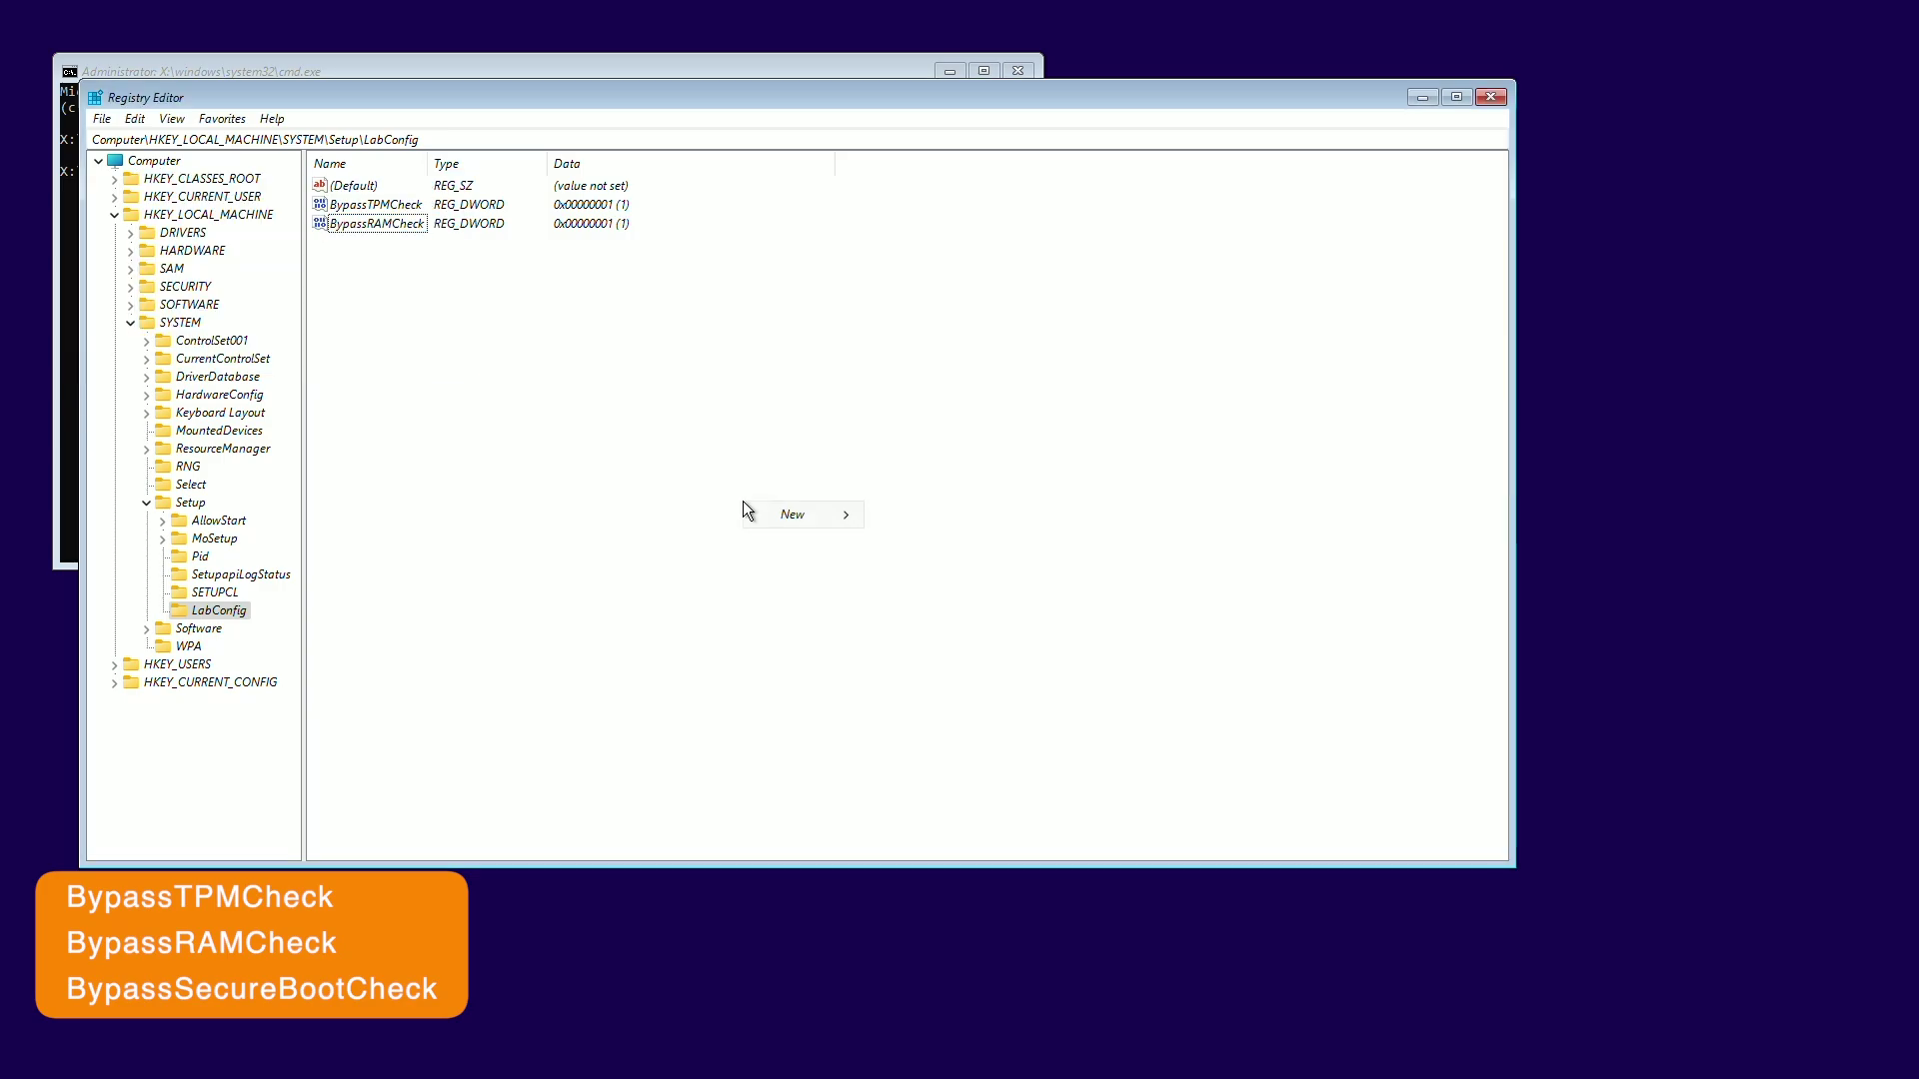
pyautogui.moveTo(792, 515)
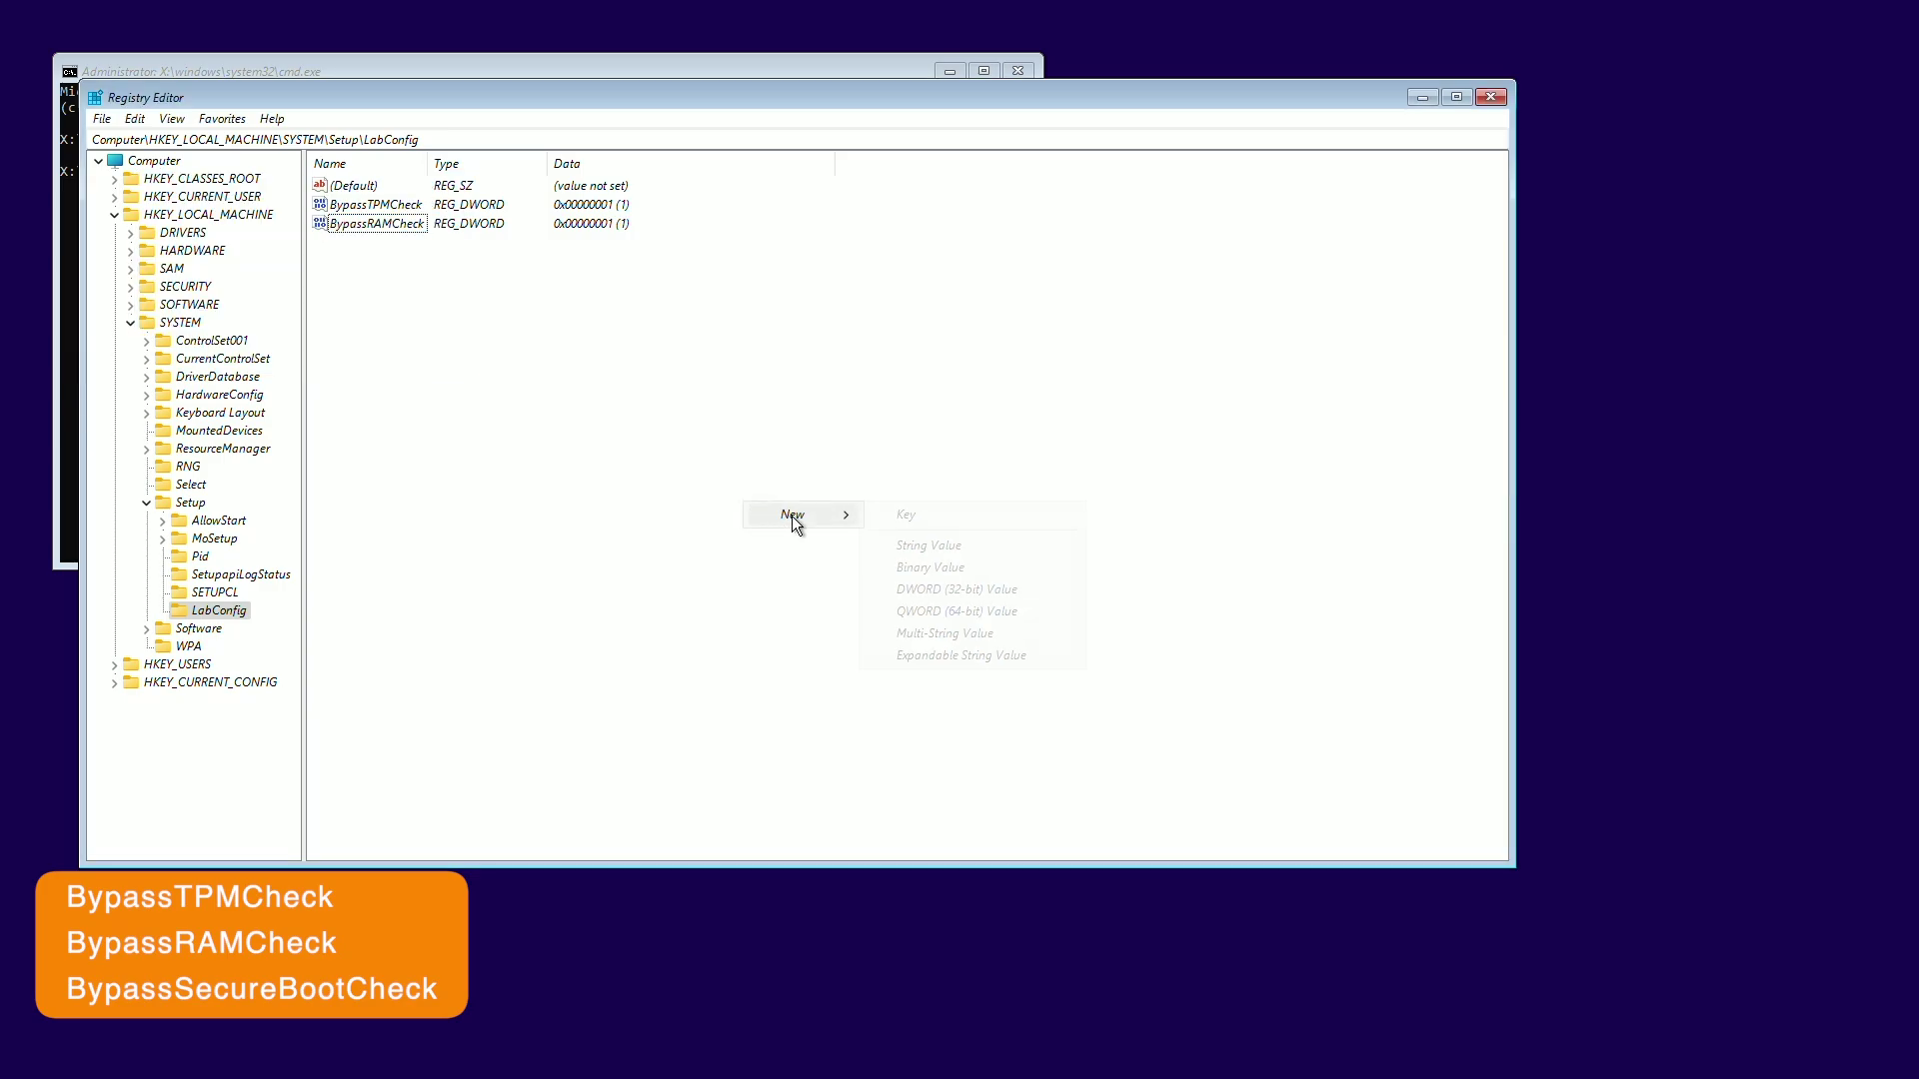
pyautogui.click(1010, 589)
pyautogui.write('By')
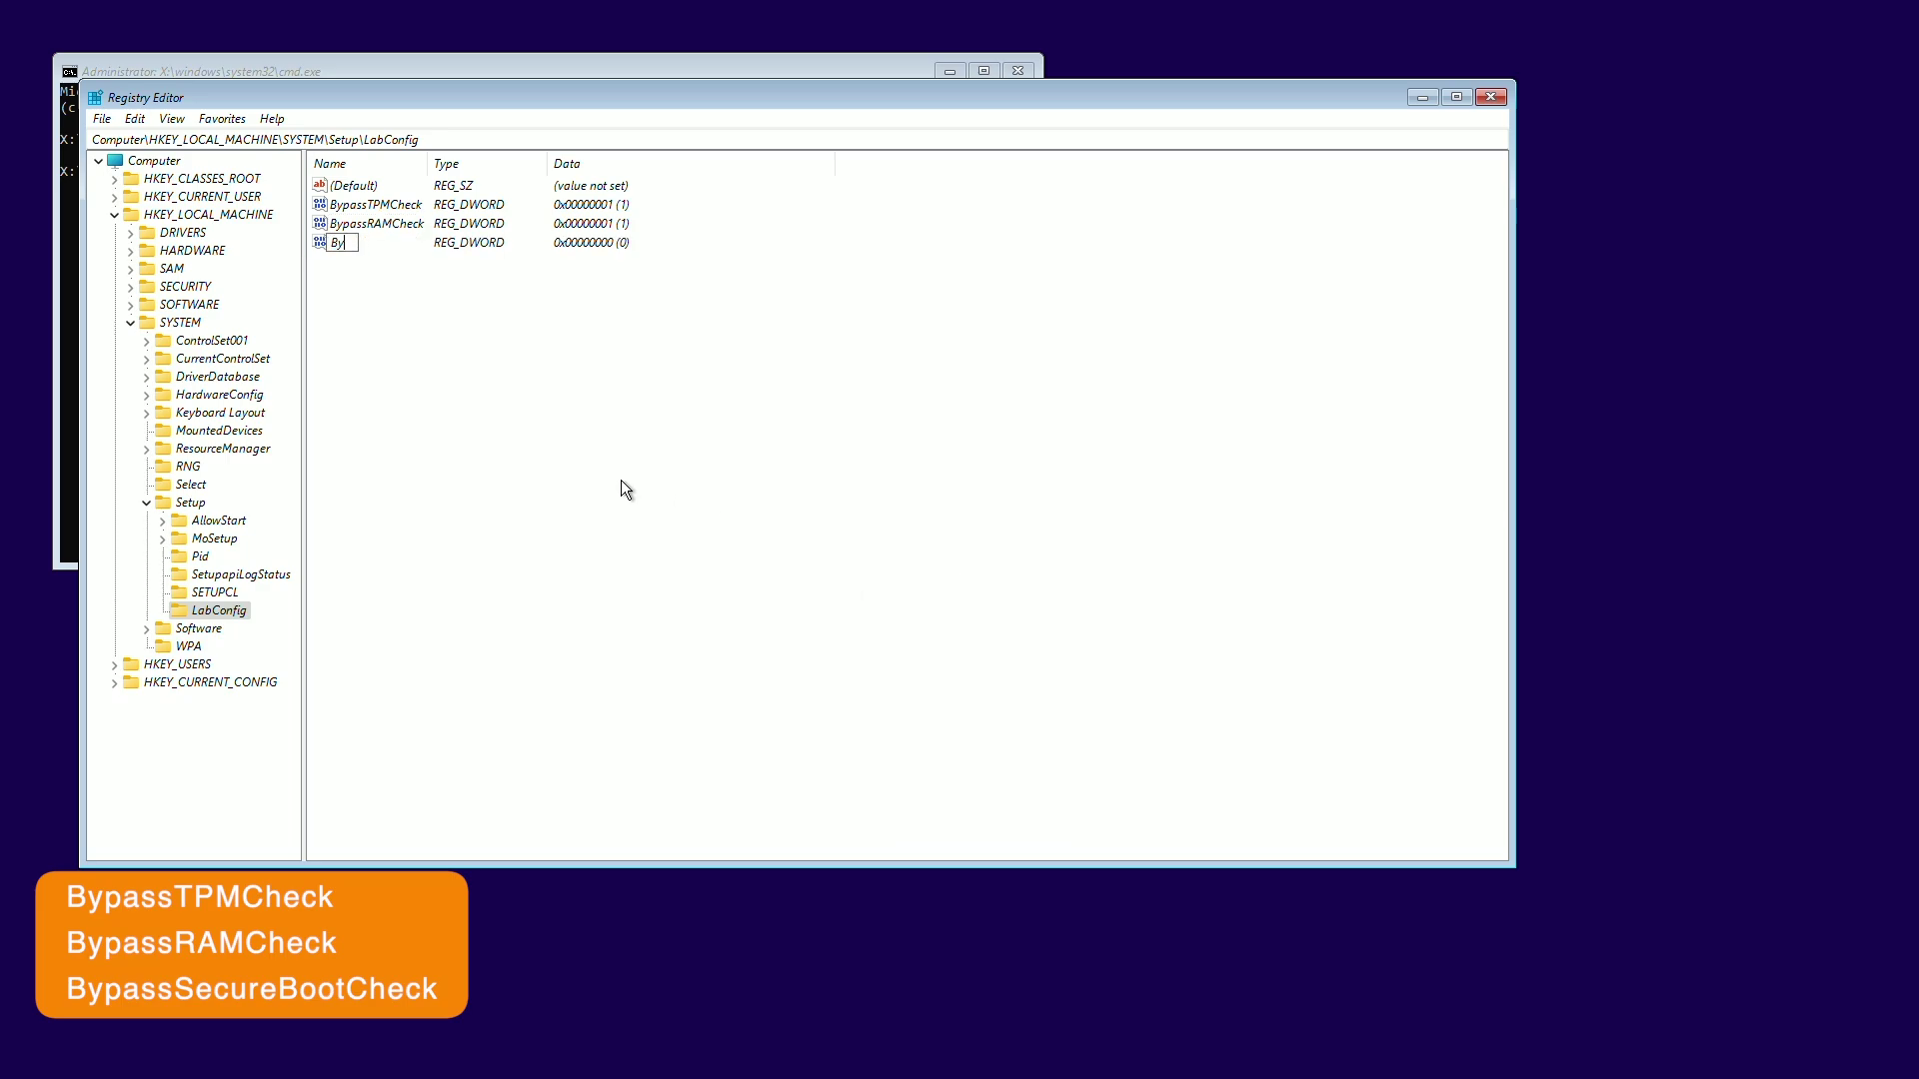
pyautogui.write('passSecureBootCheck')
pyautogui.press('Return')
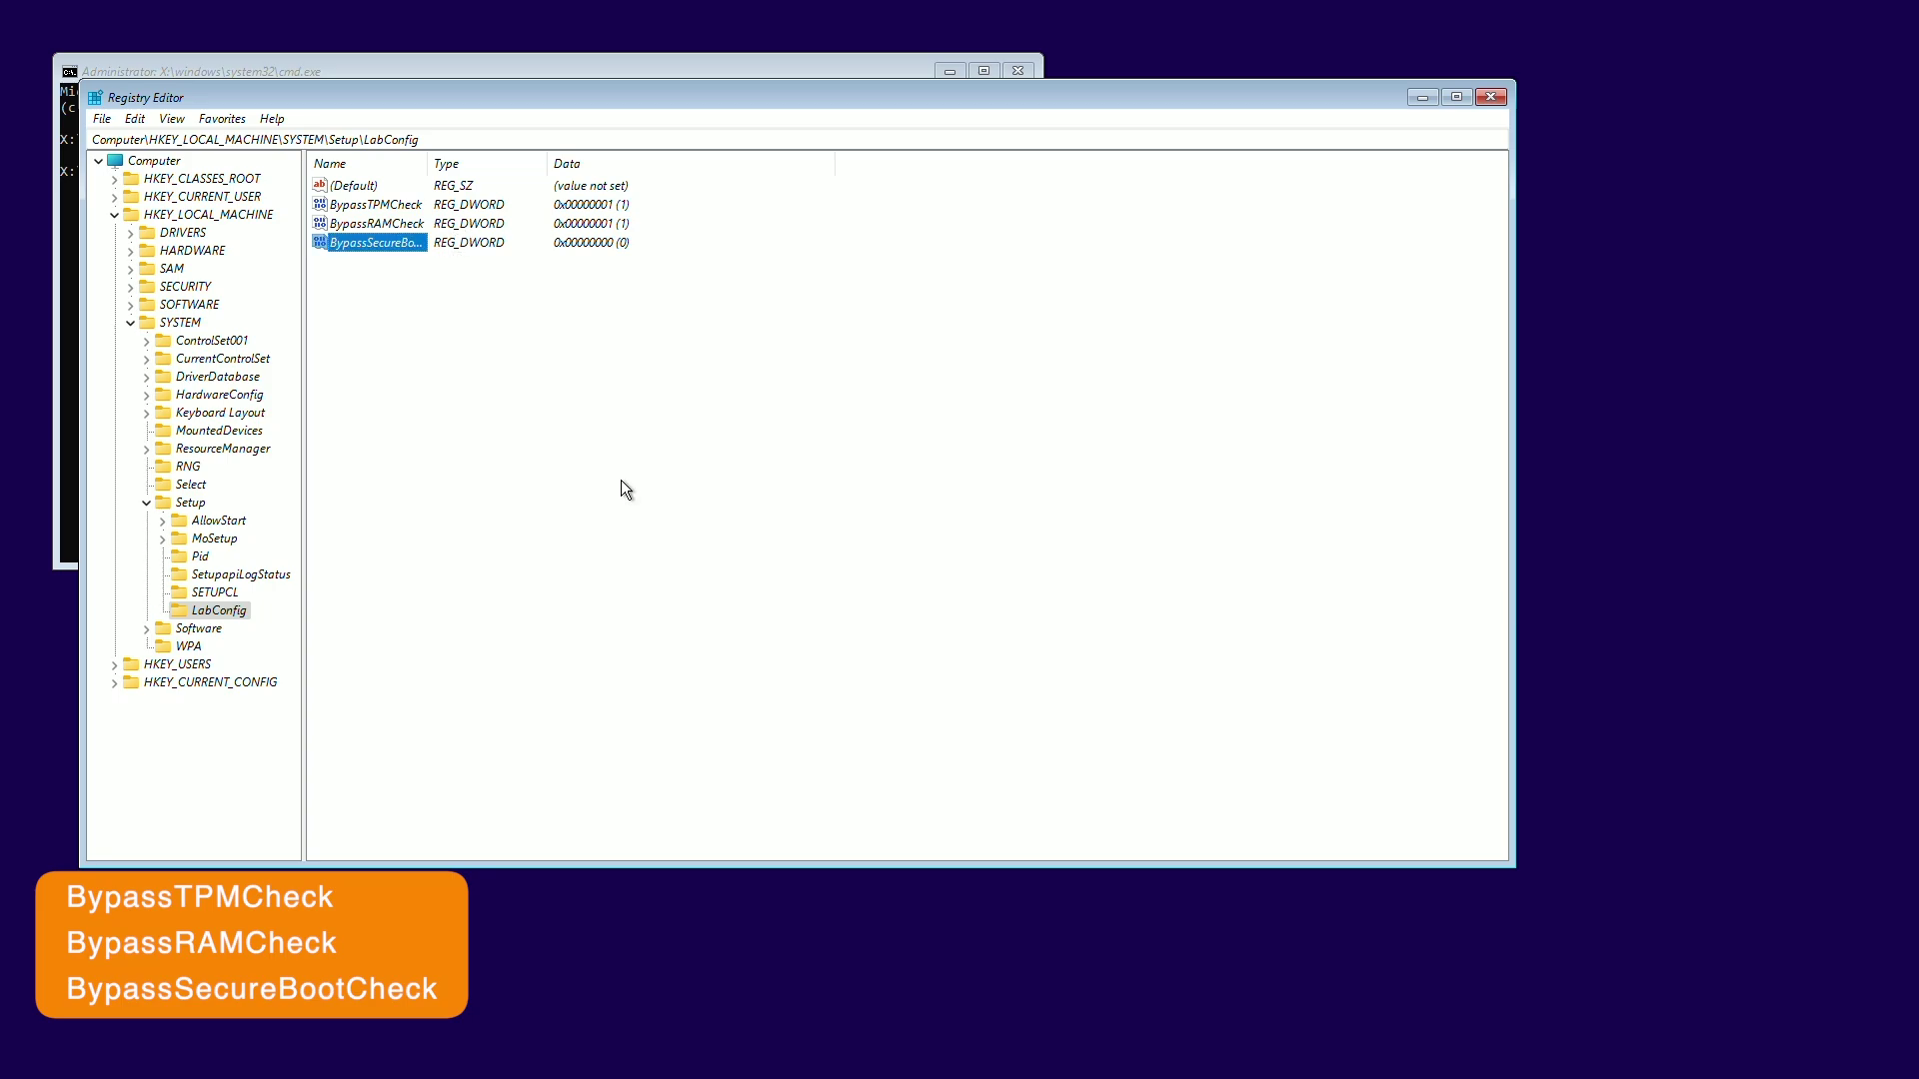
pyautogui.press('Return')
pyautogui.write('1')
pyautogui.press('Return')
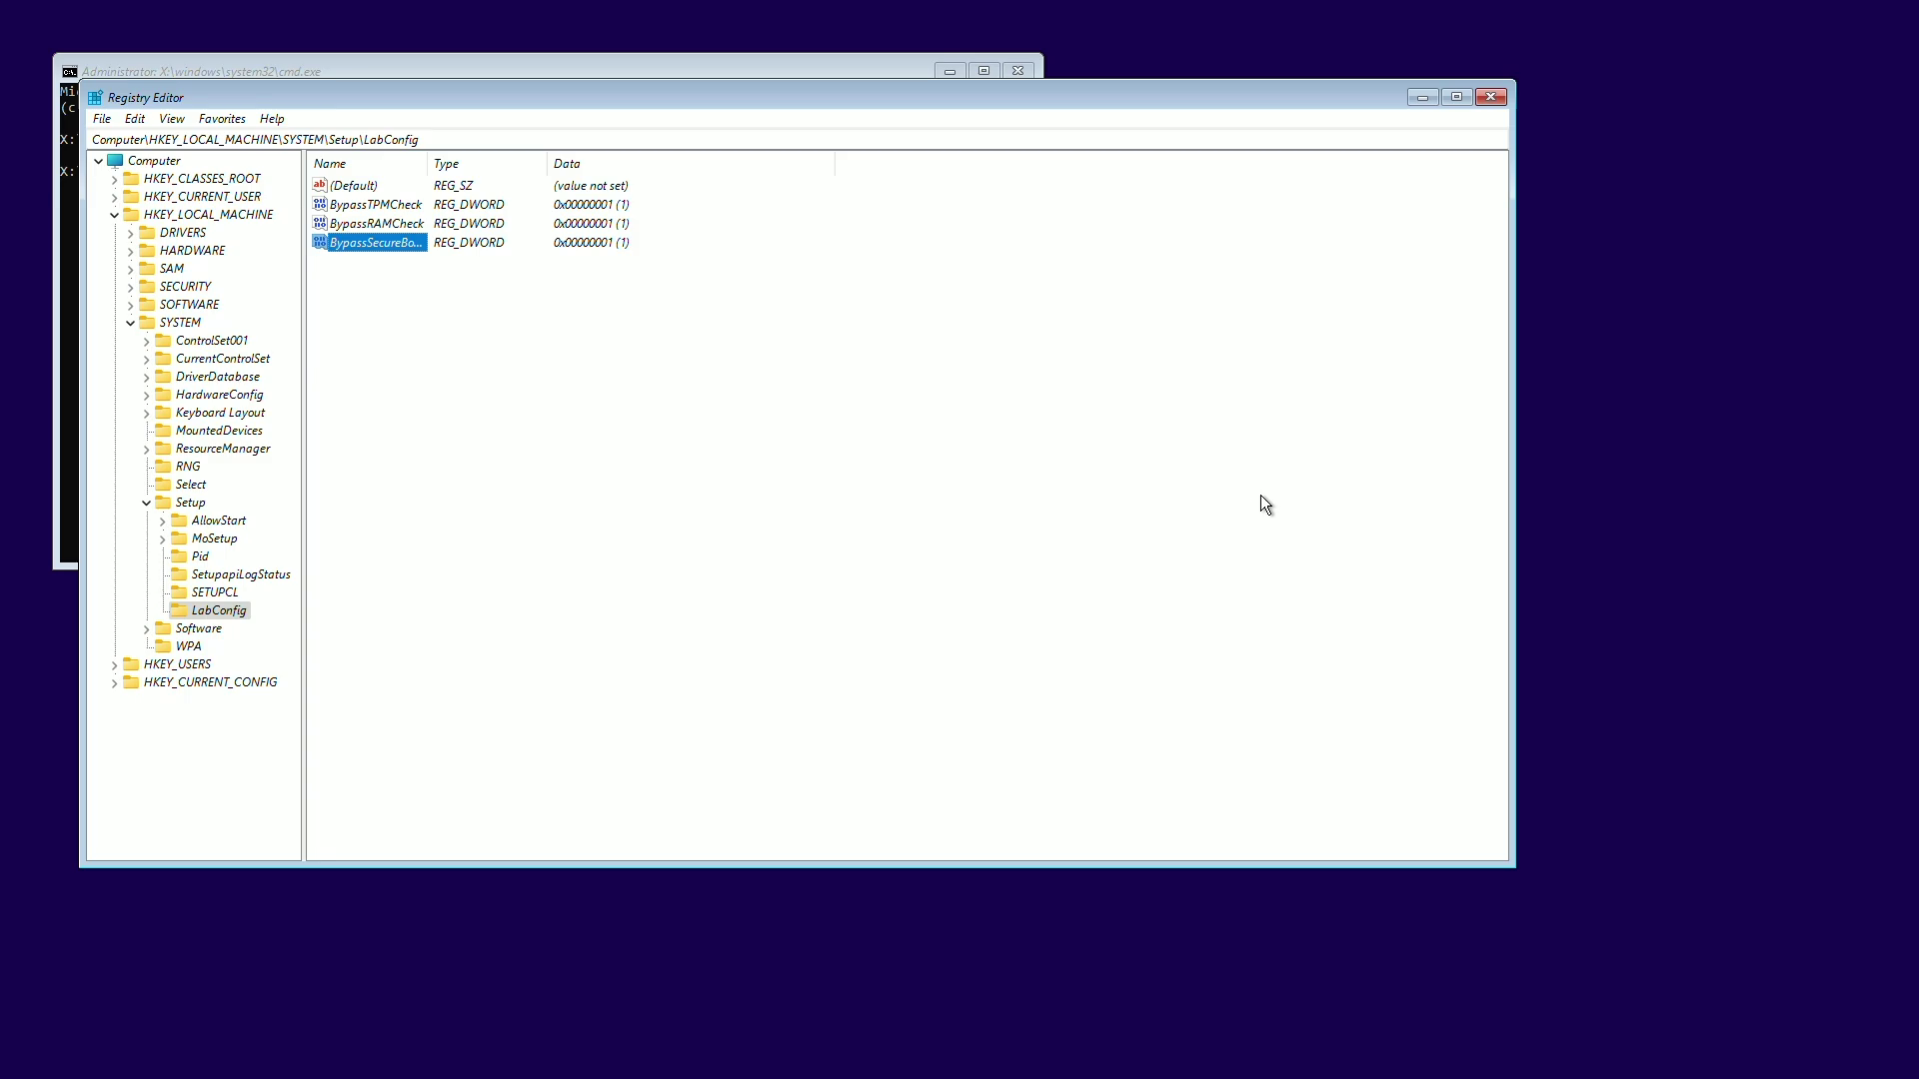
# Close Registry Editor and the command prompt, agree to everything being deleted and continue Windows 11 Setup without a product key.
pyautogui.click(1494, 96)
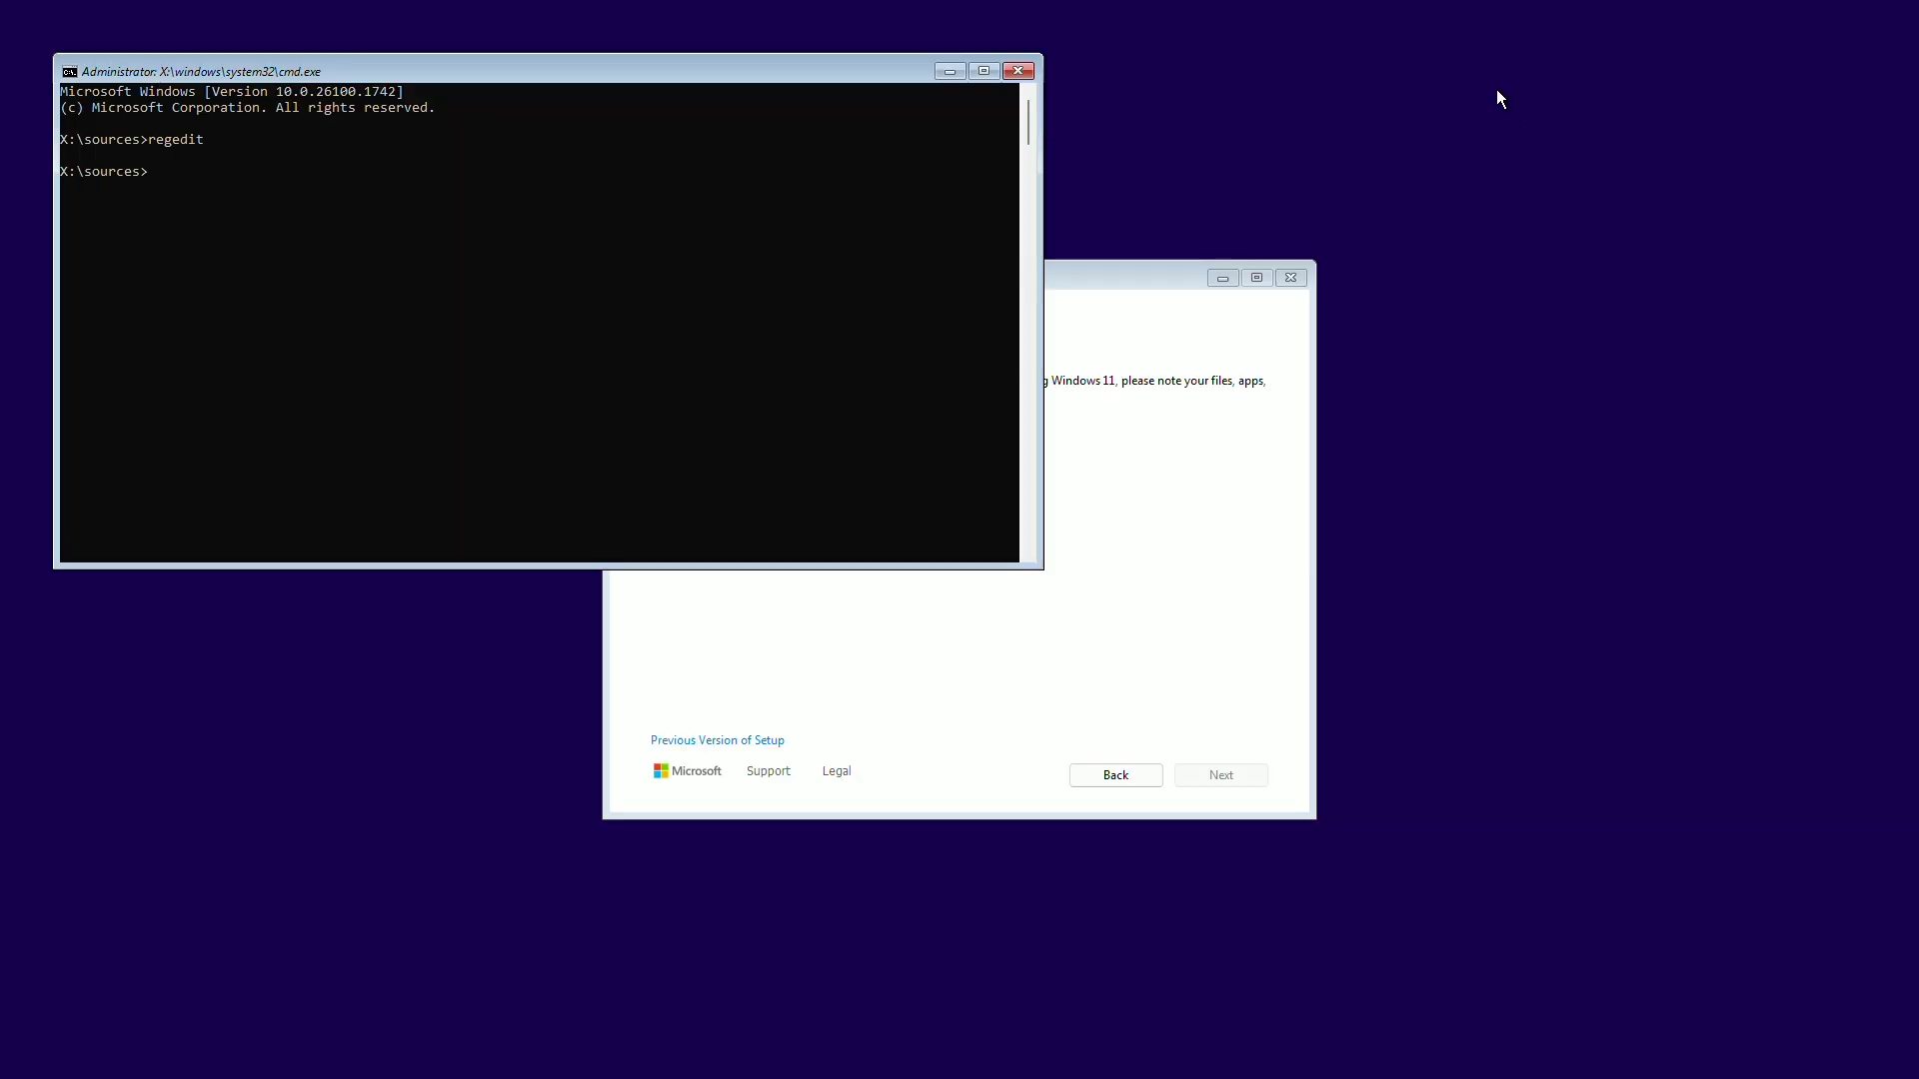
pyautogui.click(1016, 71)
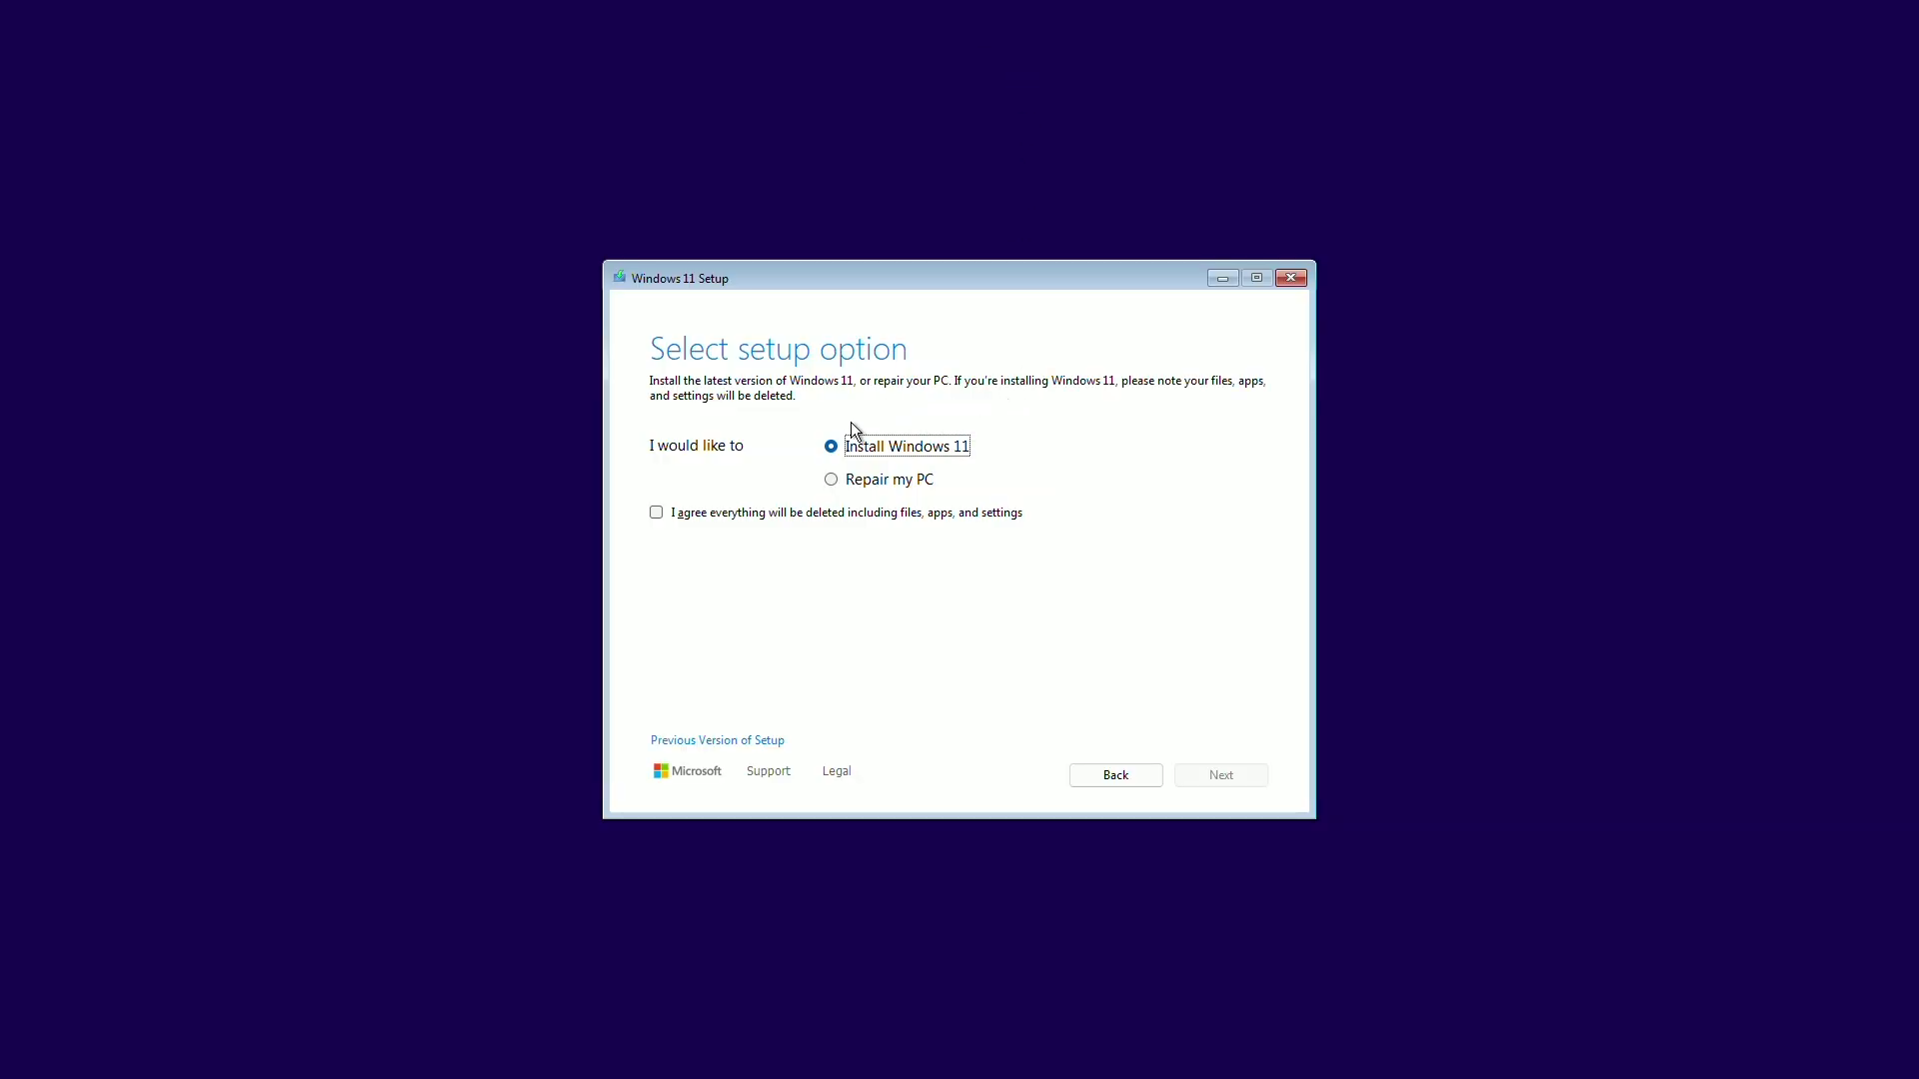
pyautogui.click(738, 514)
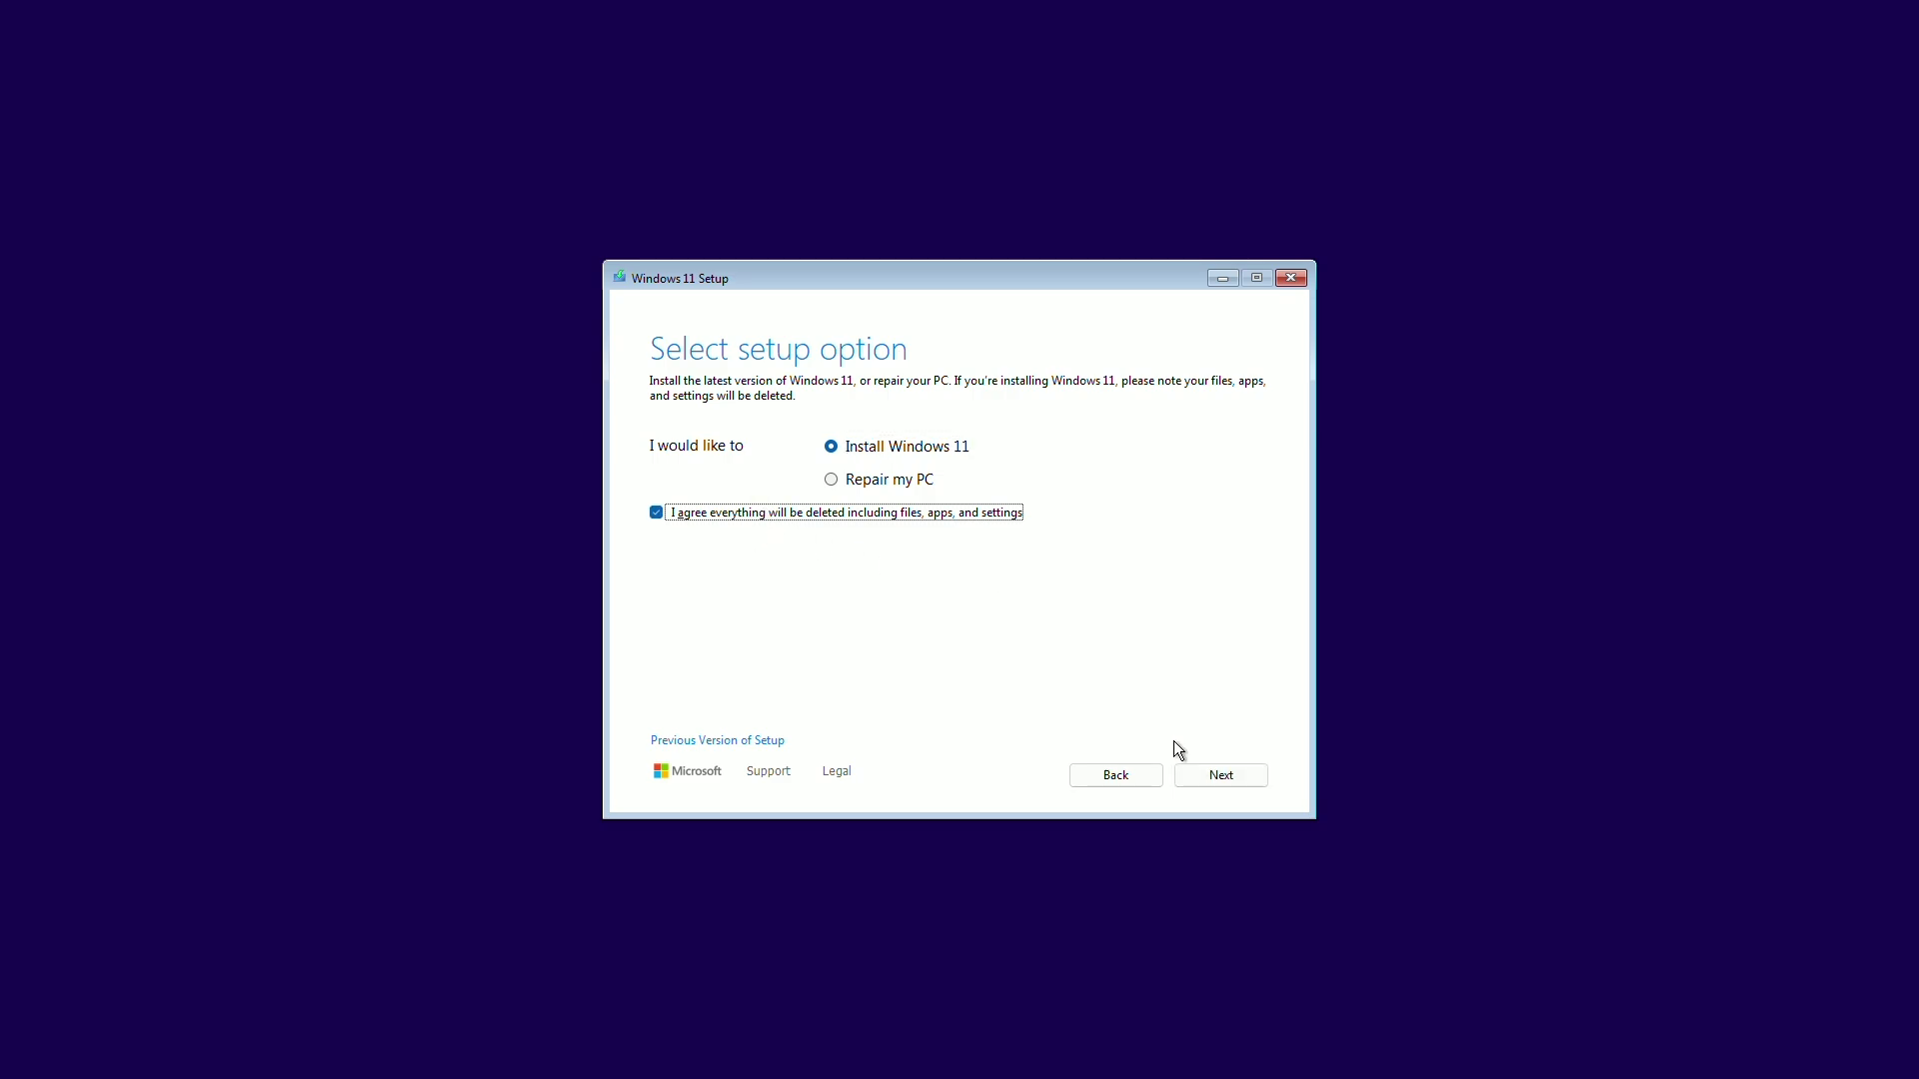
pyautogui.click(1234, 785)
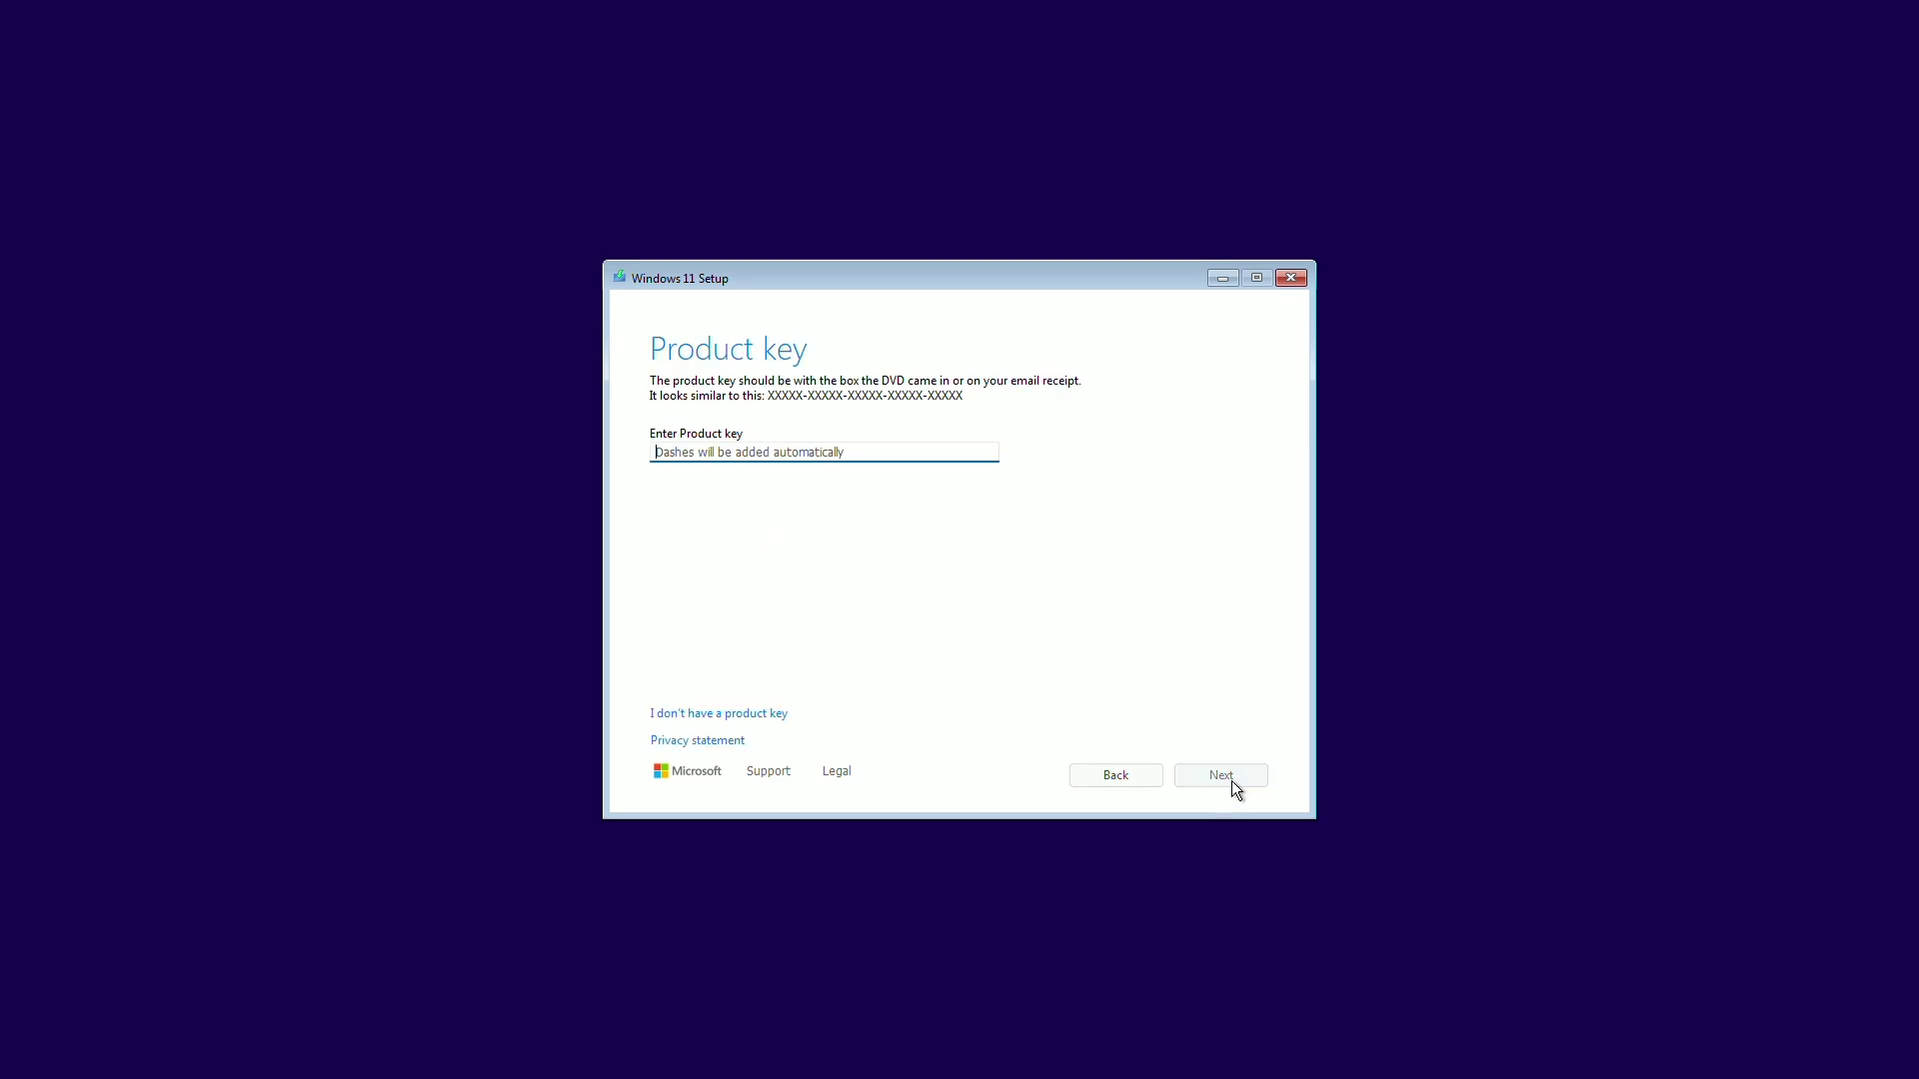
pyautogui.click(712, 718)
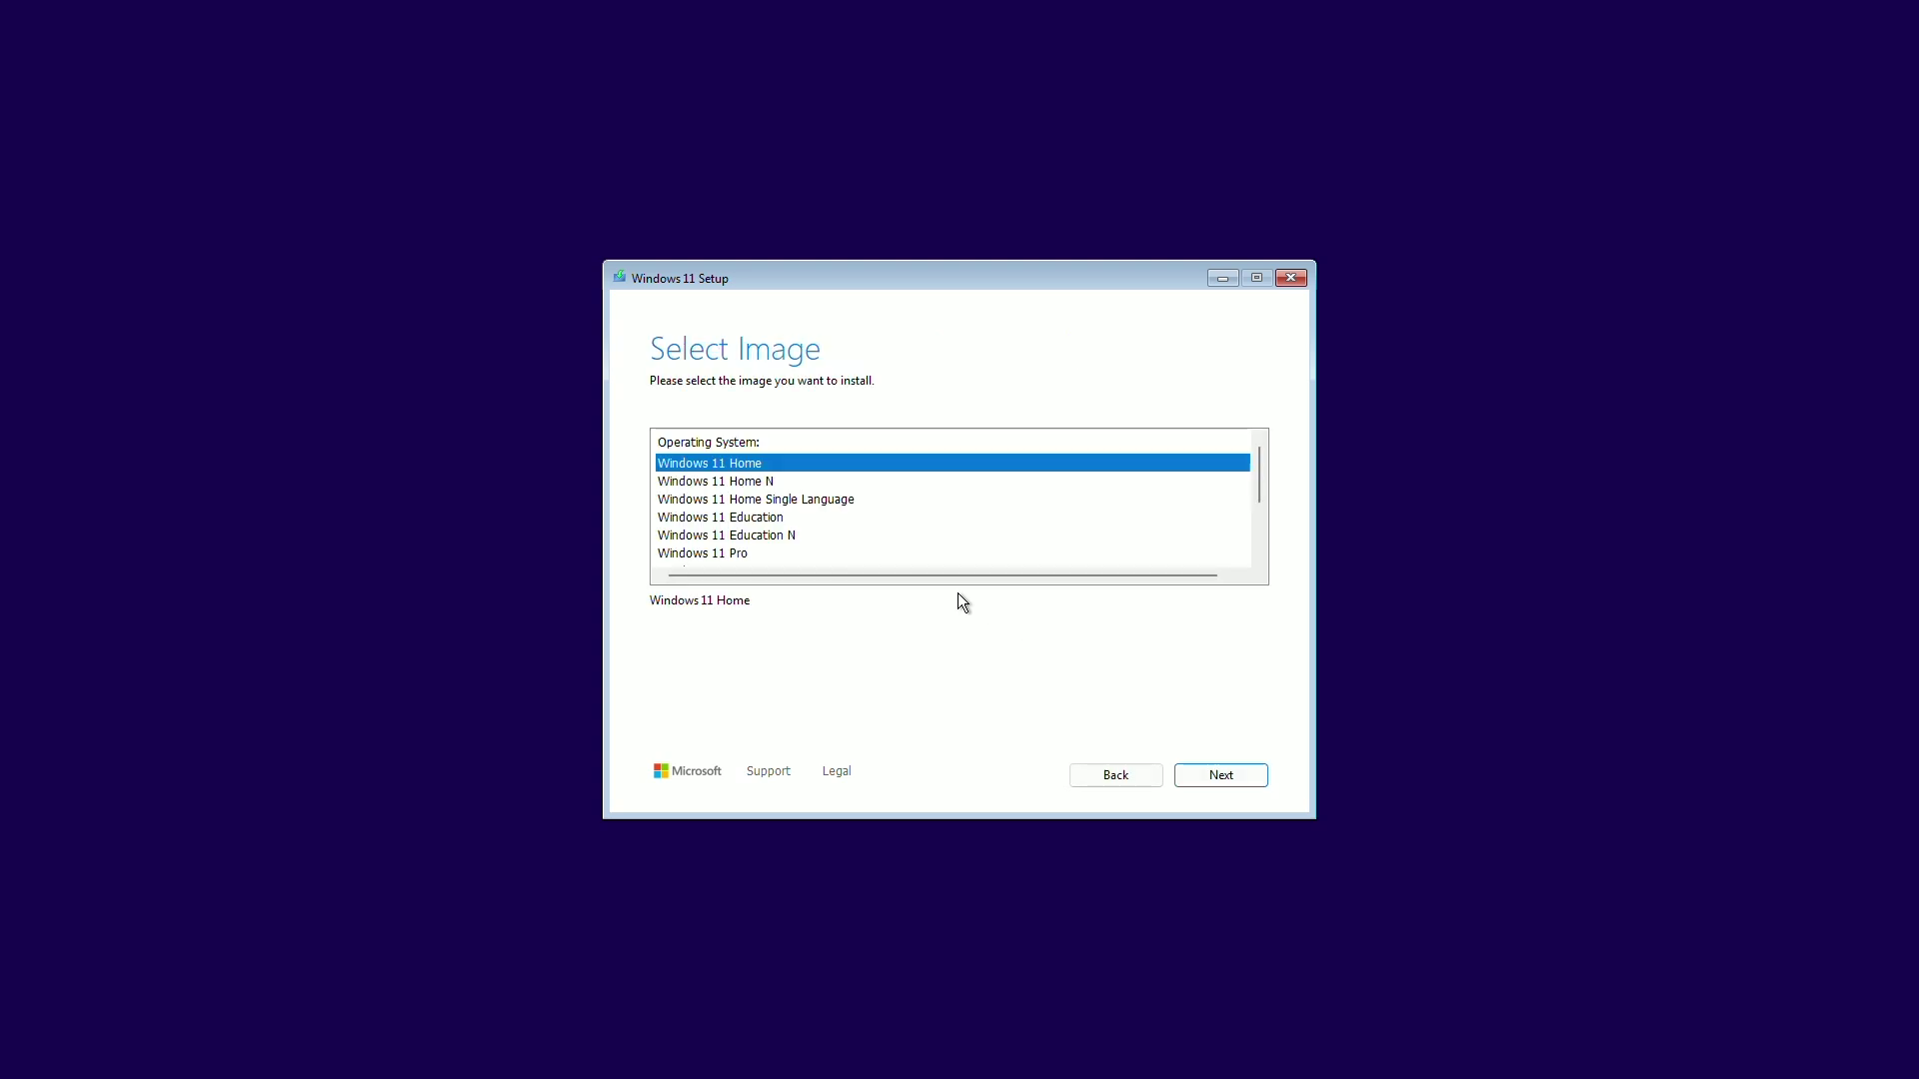
# Choose the Windows 11 Pro image and accept the license terms.
pyautogui.click(743, 553)
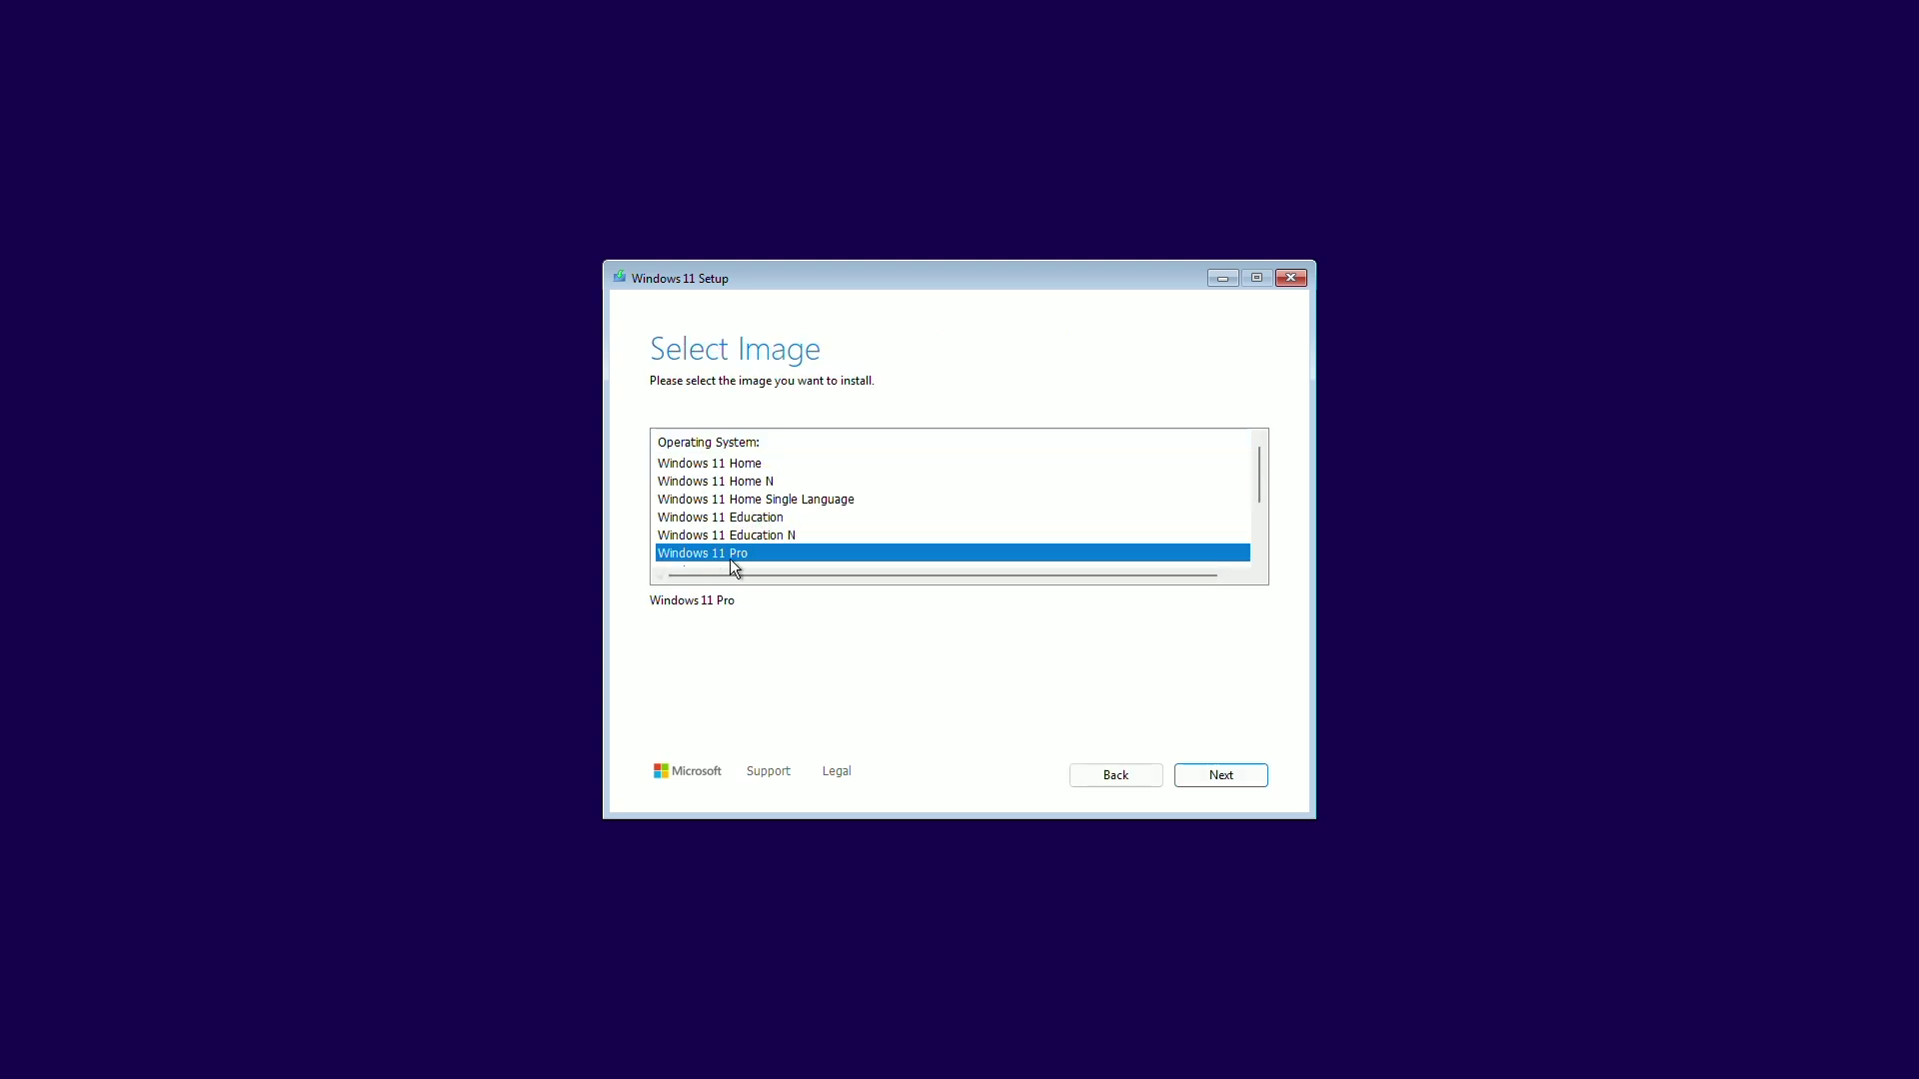
pyautogui.scroll(-3, 1257, 507)
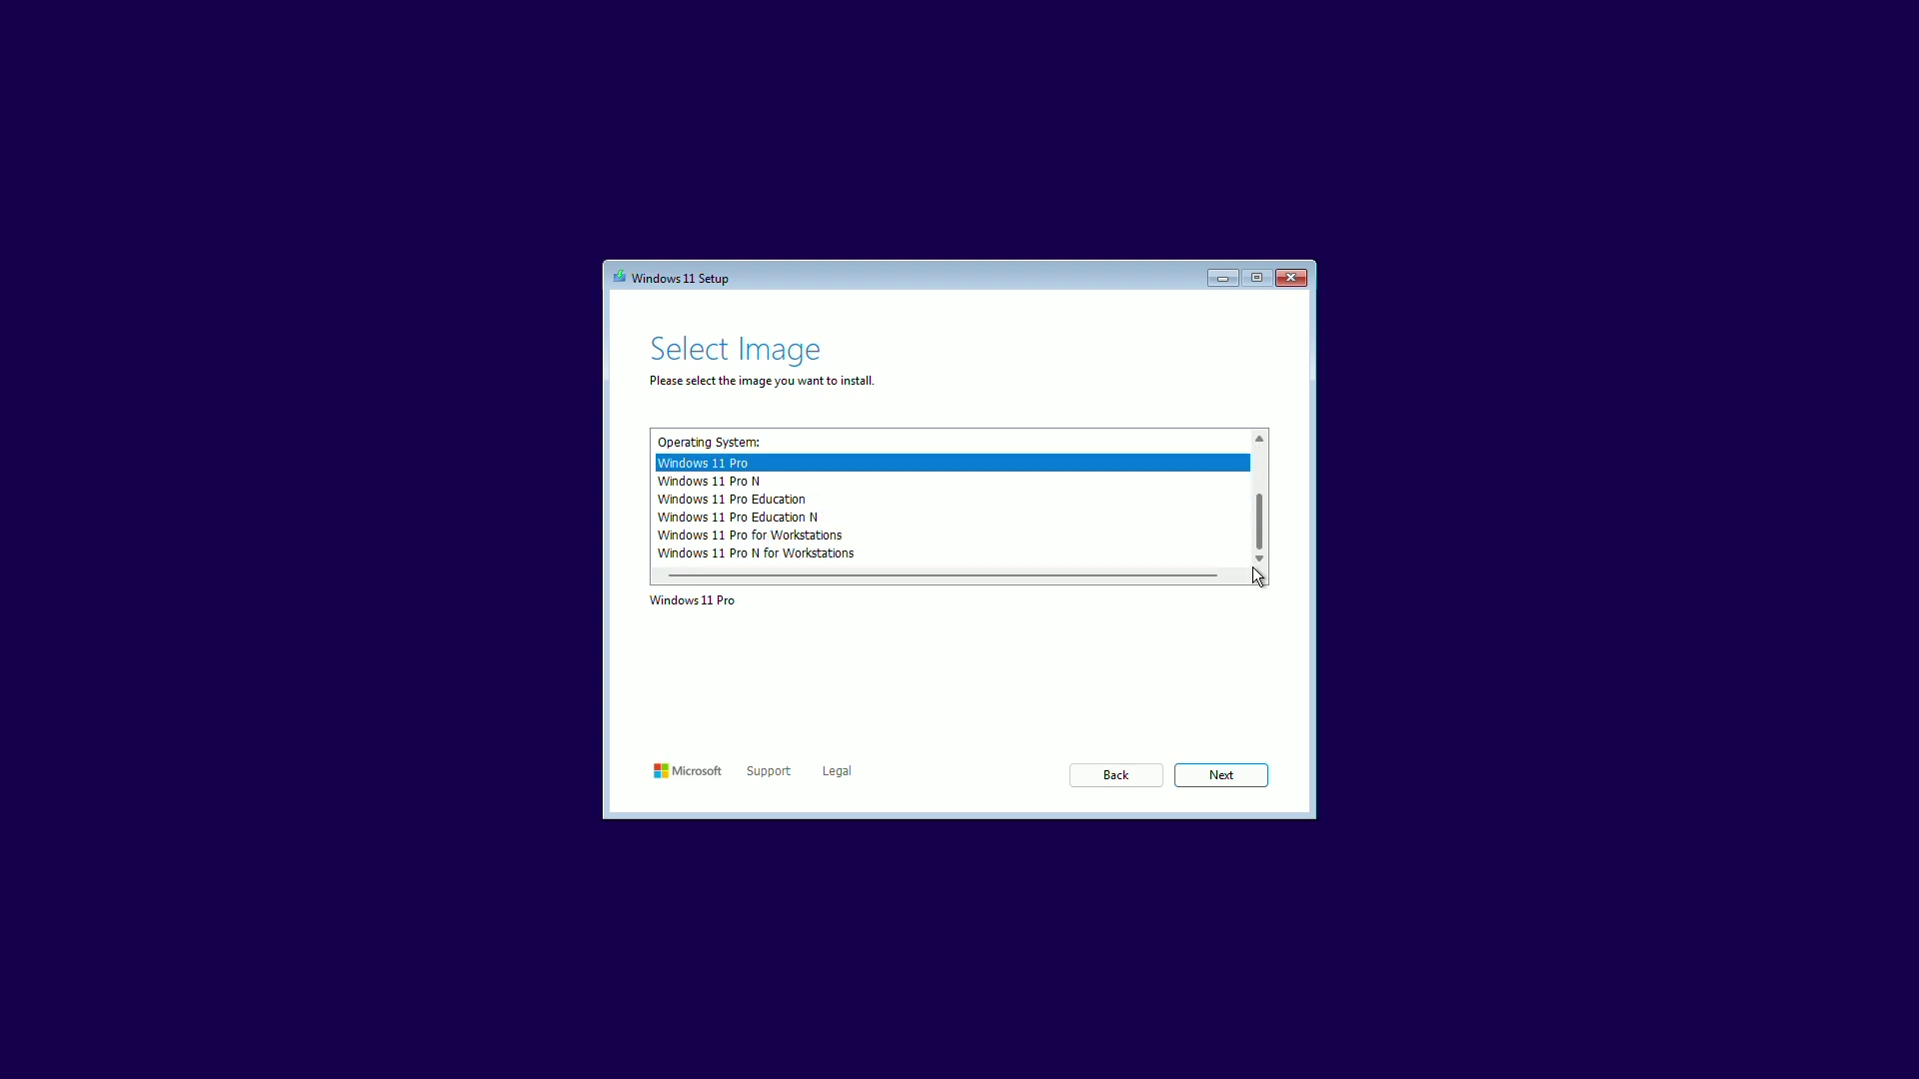
pyautogui.scroll(3, 1251, 519)
pyautogui.click(1261, 782)
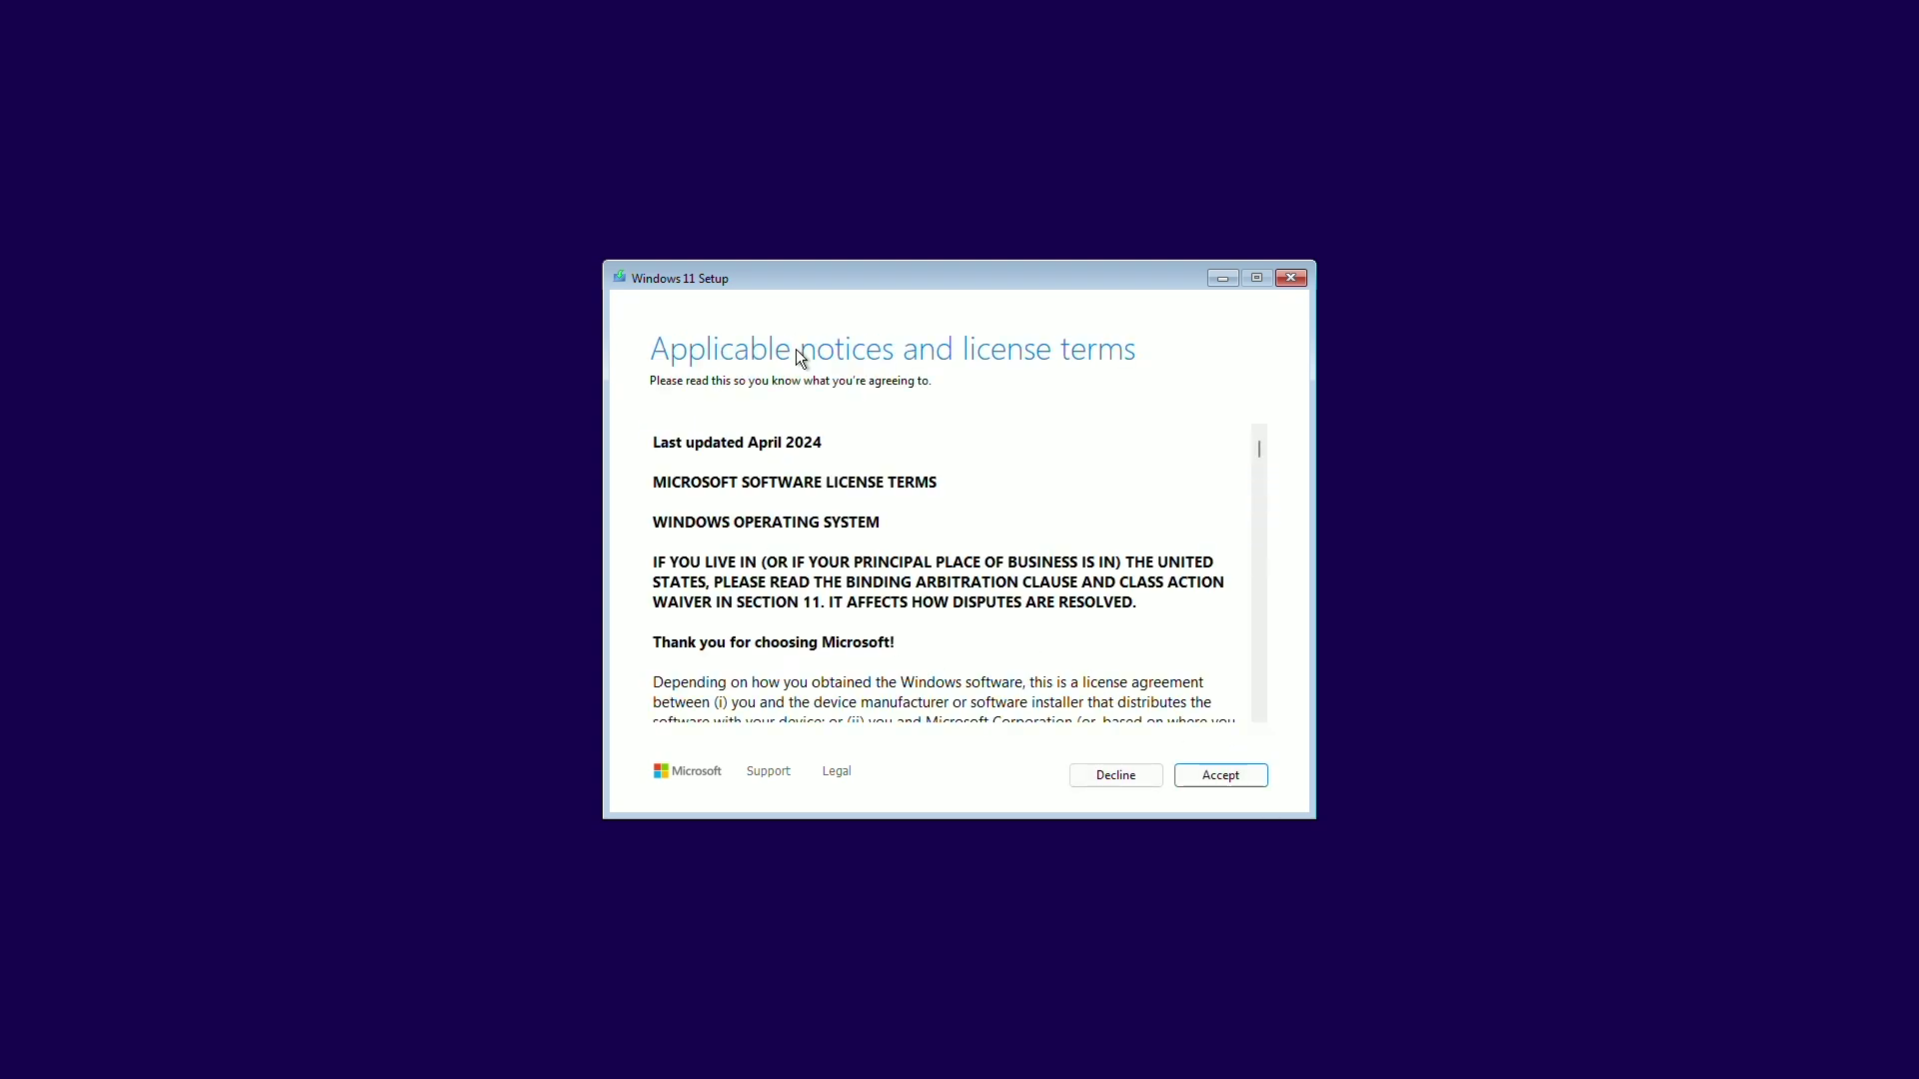
pyautogui.click(1256, 779)
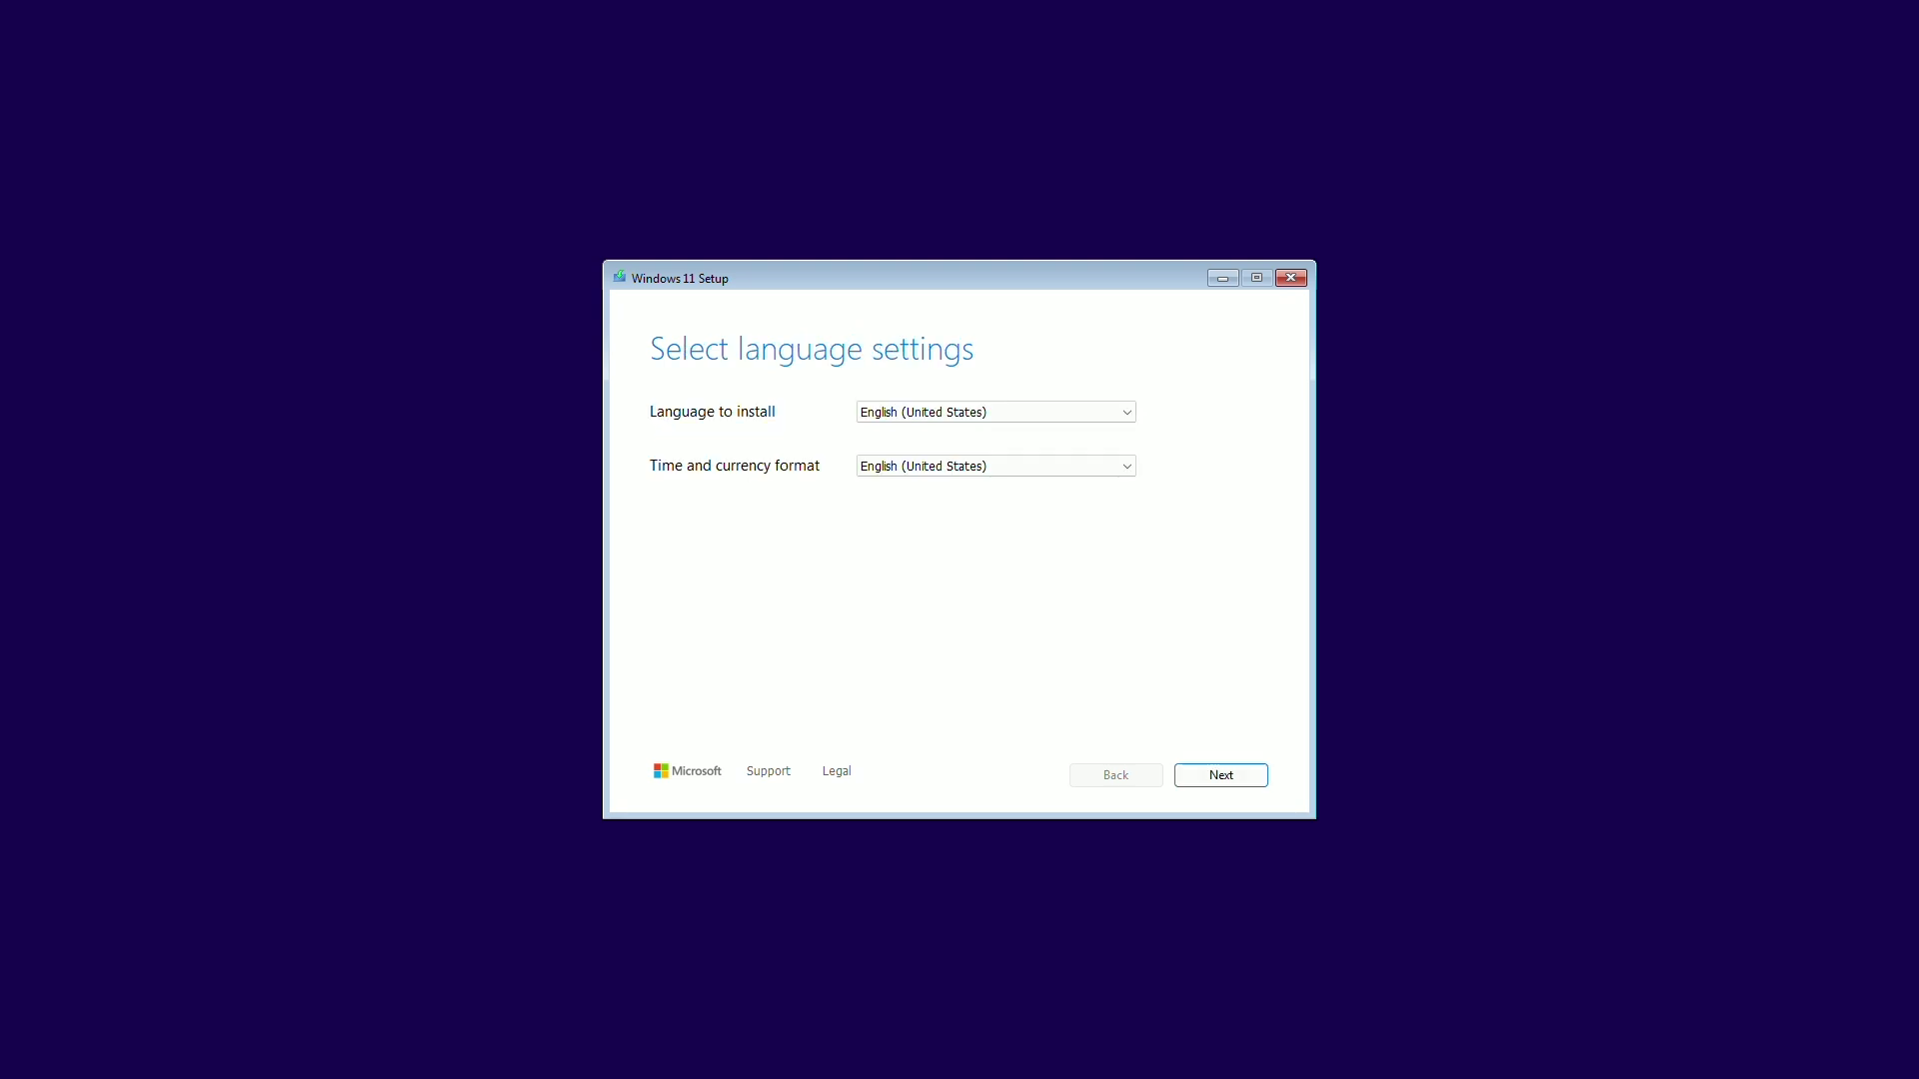
# Accept the English (United States) language and US keyboard settings, and continue with Install Windows 11, agreeing to everything being deleted.
pyautogui.click(1233, 773)
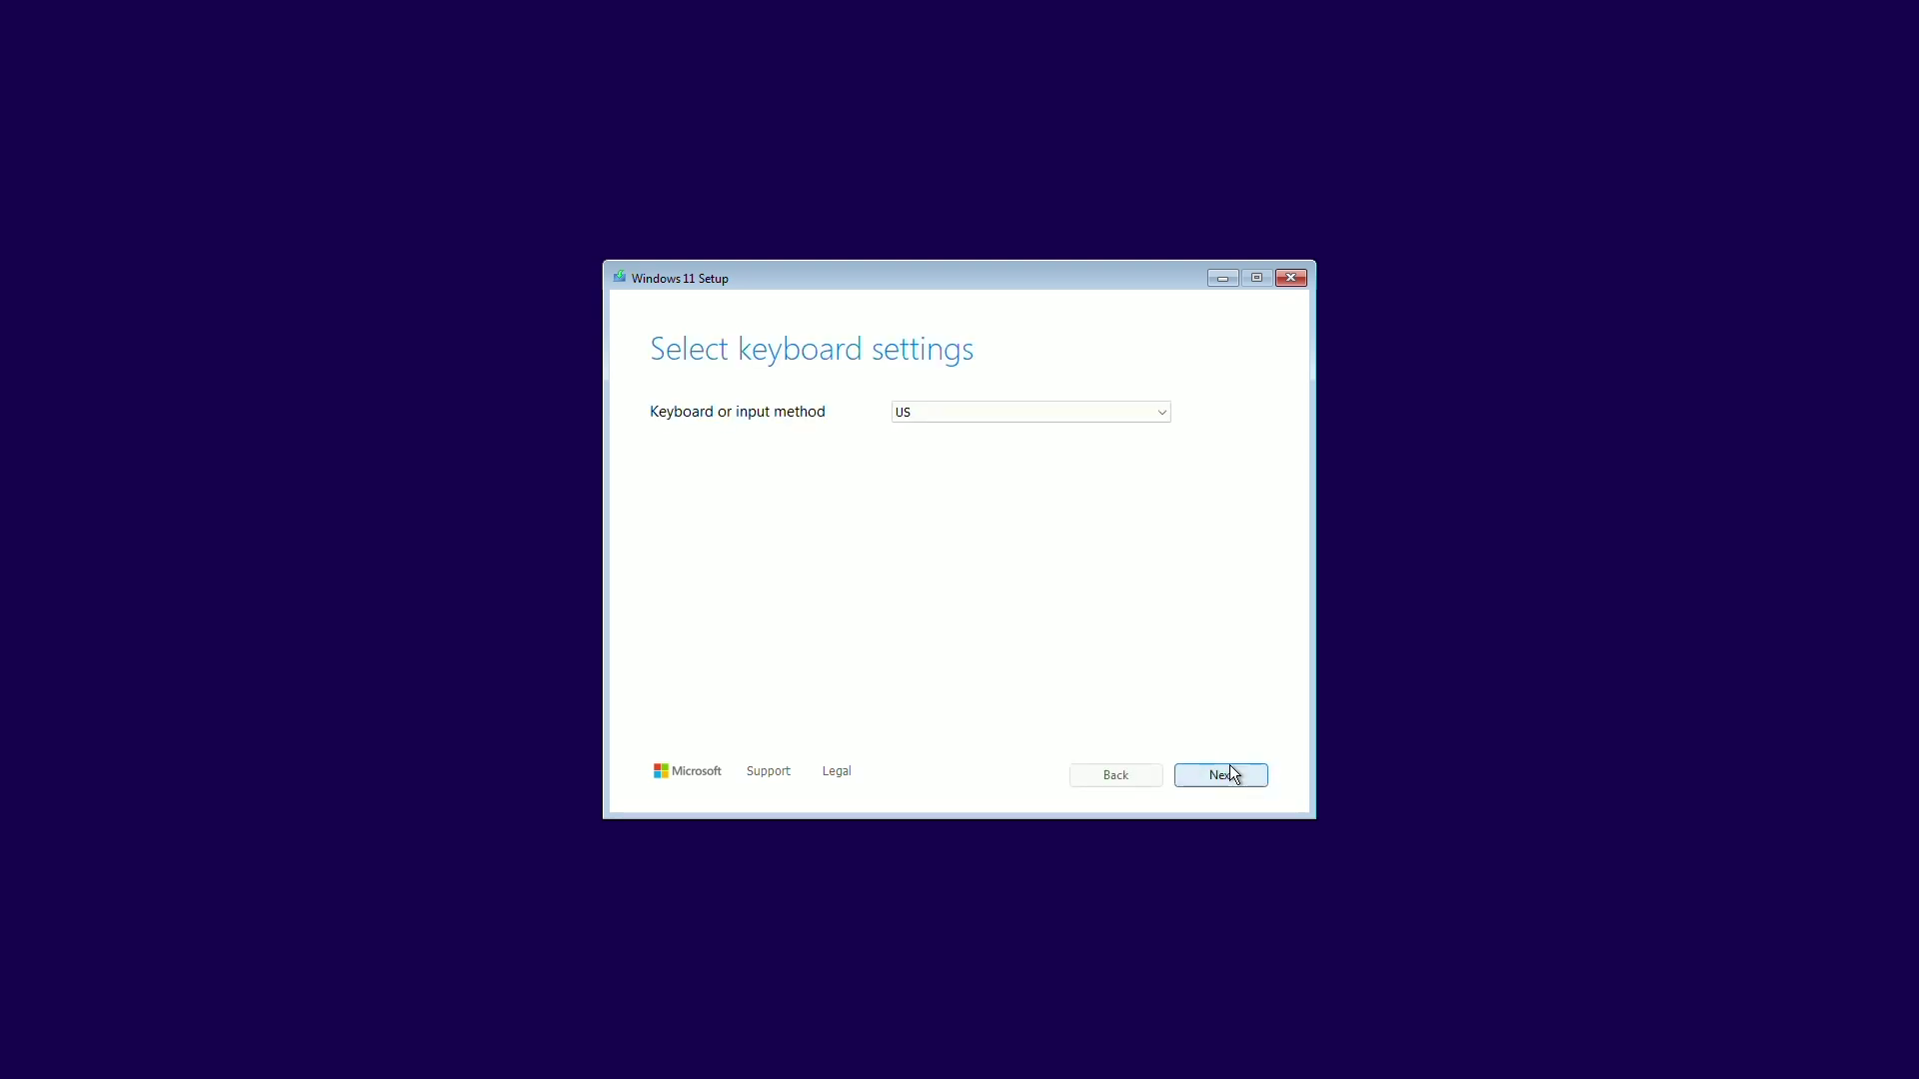
pyautogui.click(1225, 775)
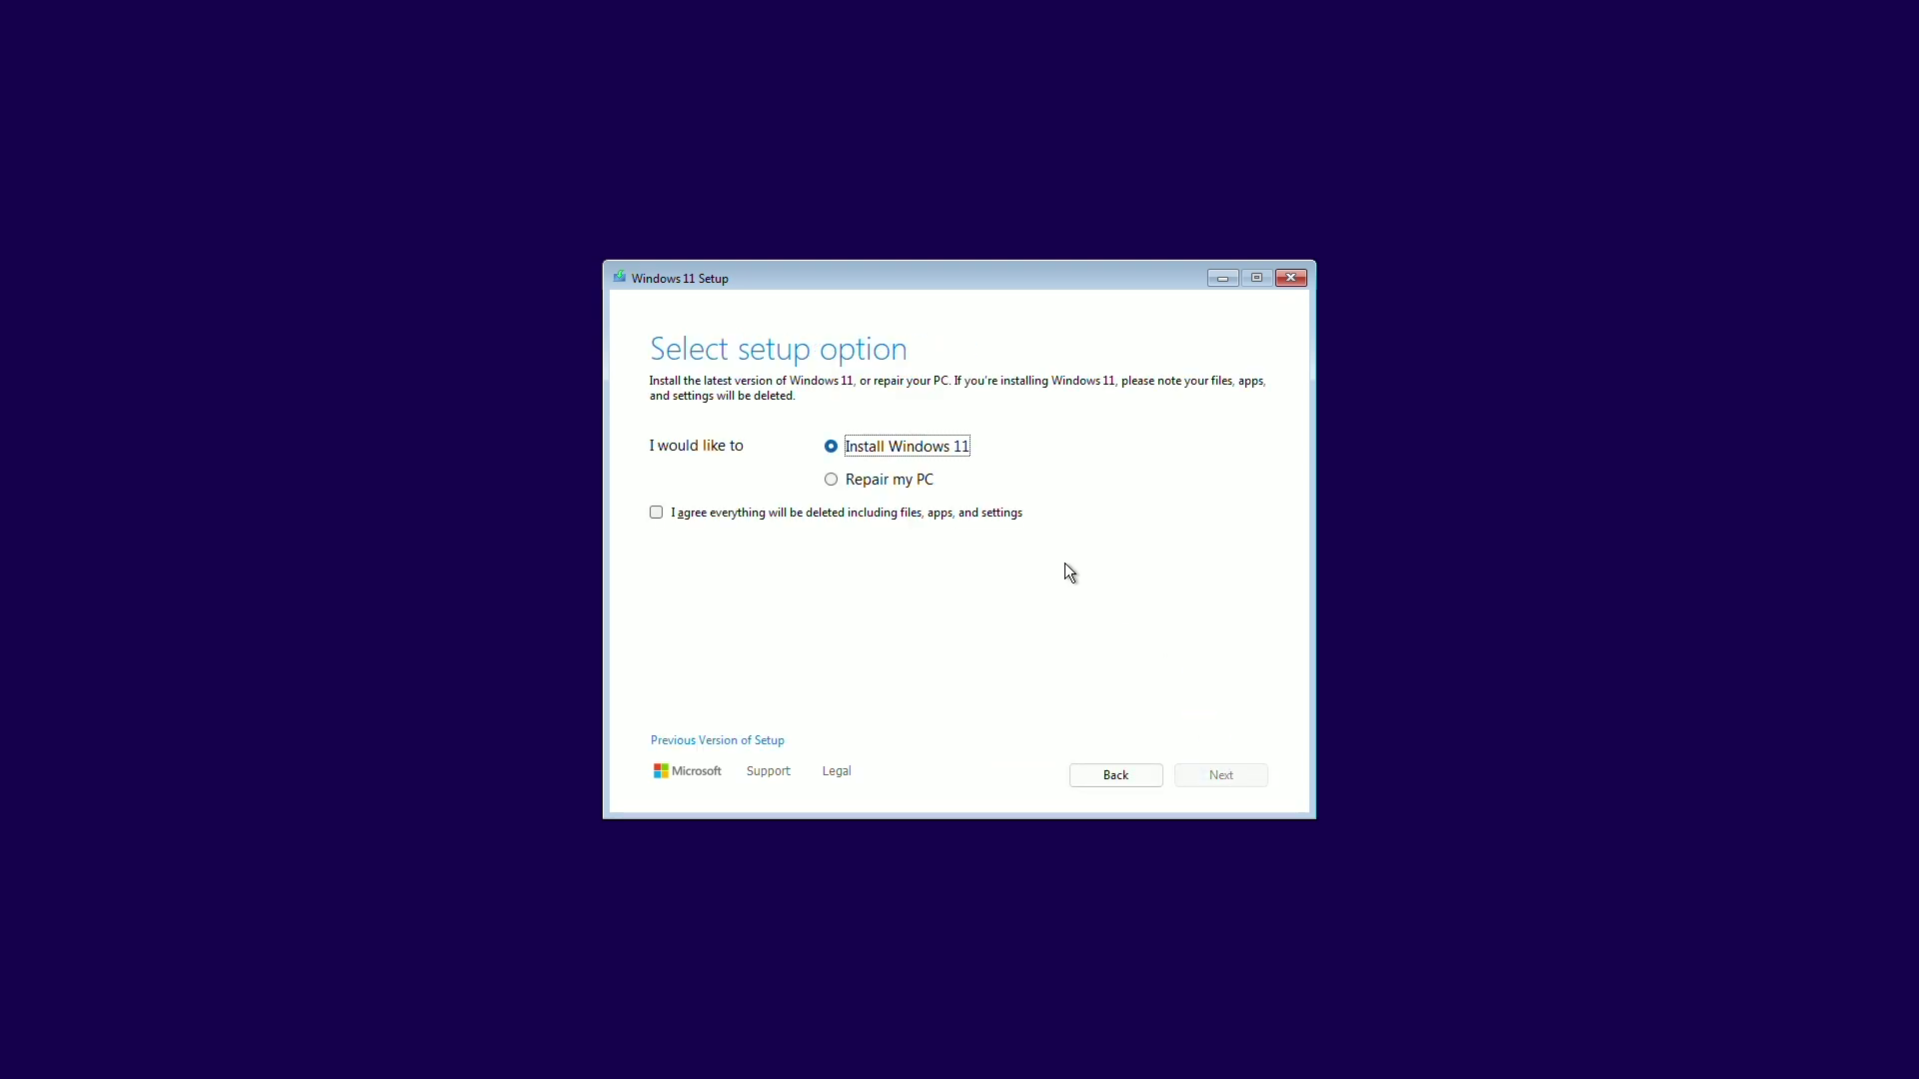
pyautogui.click(878, 514)
pyautogui.click(1261, 776)
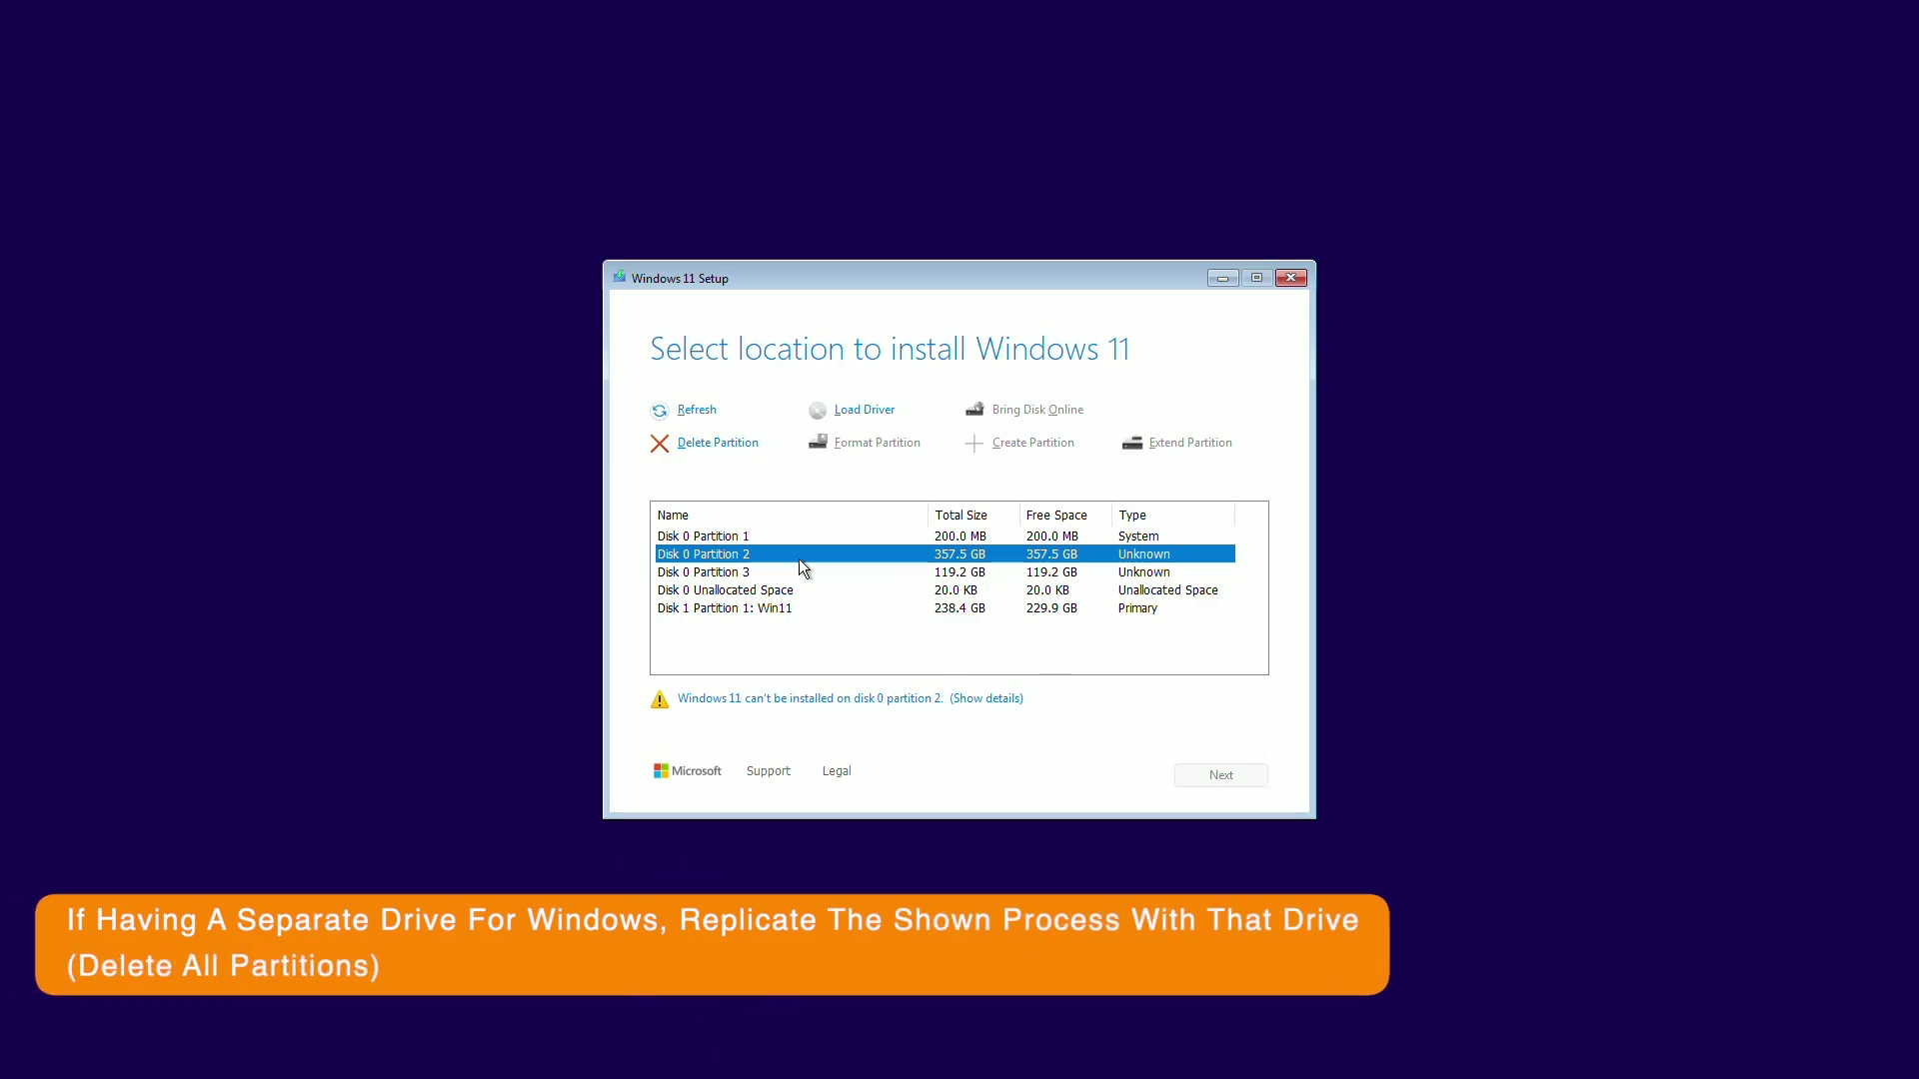
# Delete the 119.2 GB Disk 0 Partition 3 and try to use its unallocated space as the install location.
pyautogui.click(924, 573)
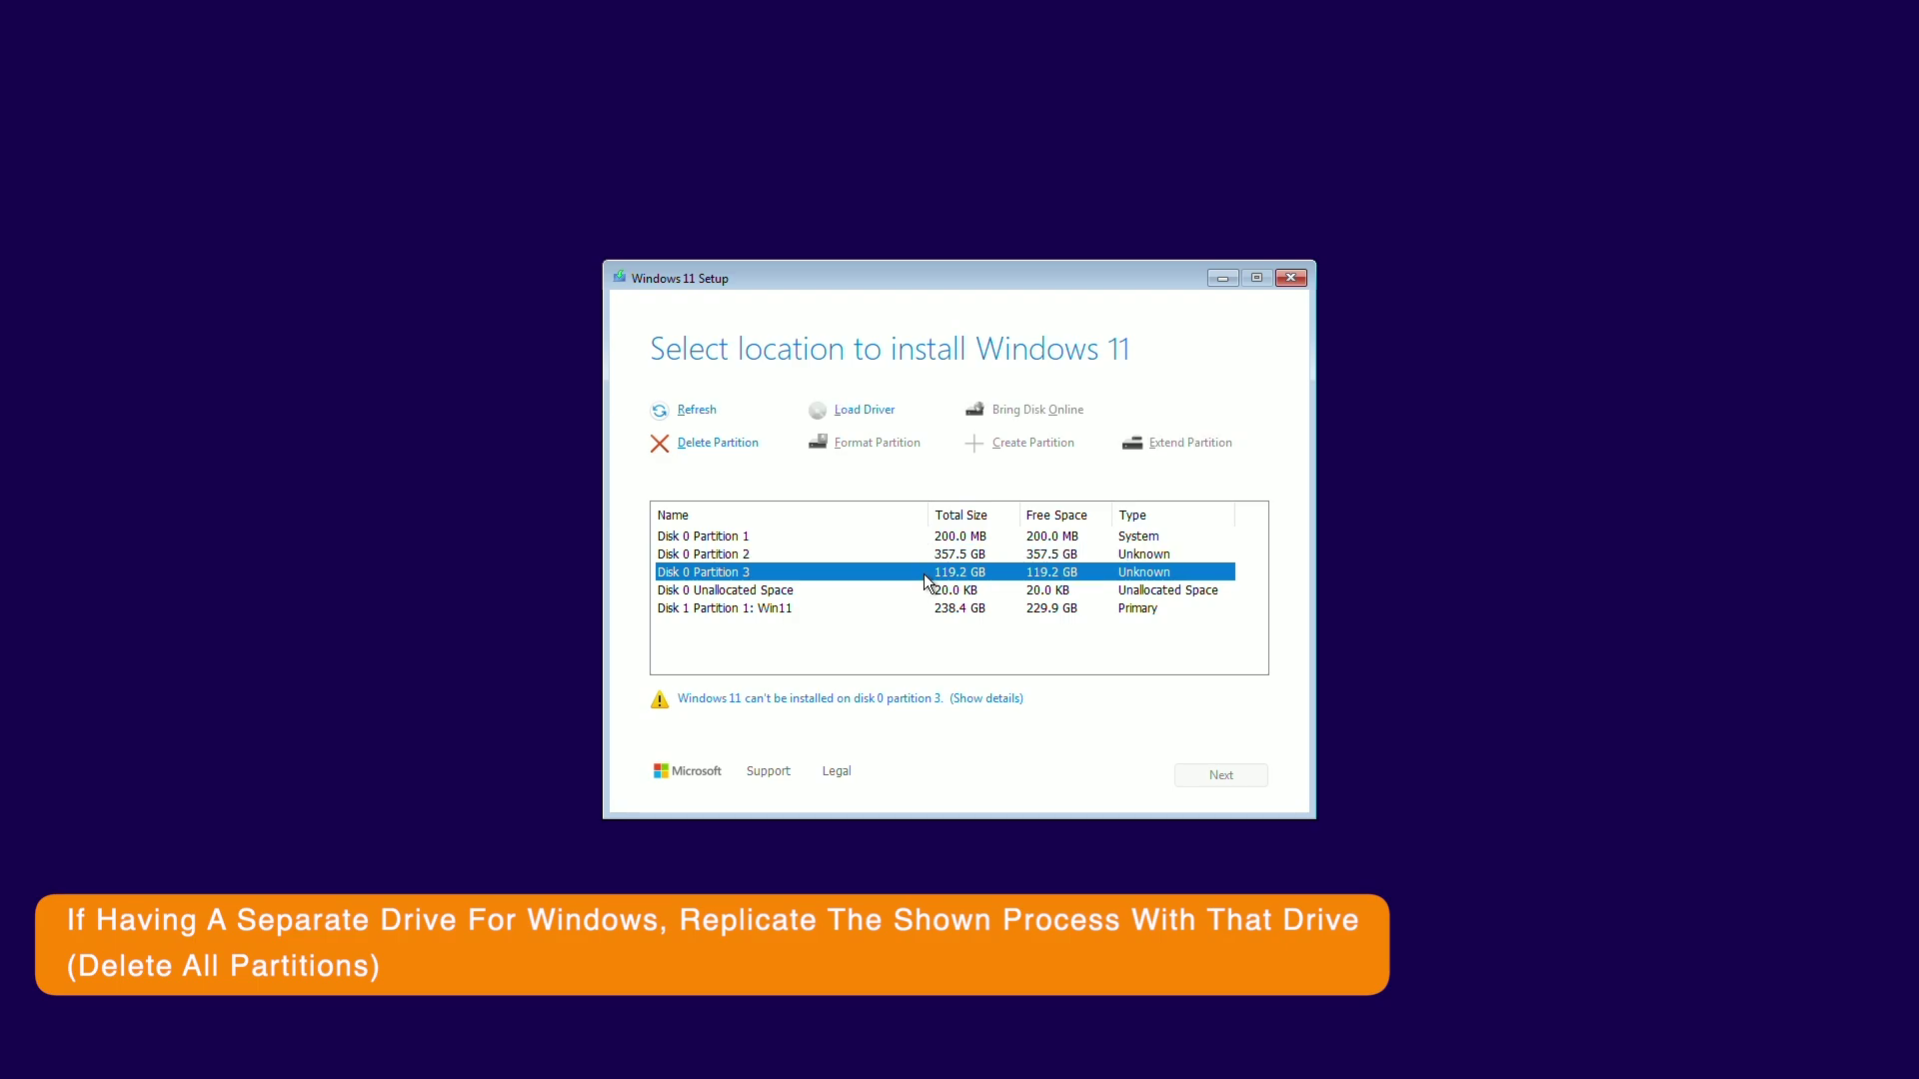
pyautogui.click(750, 444)
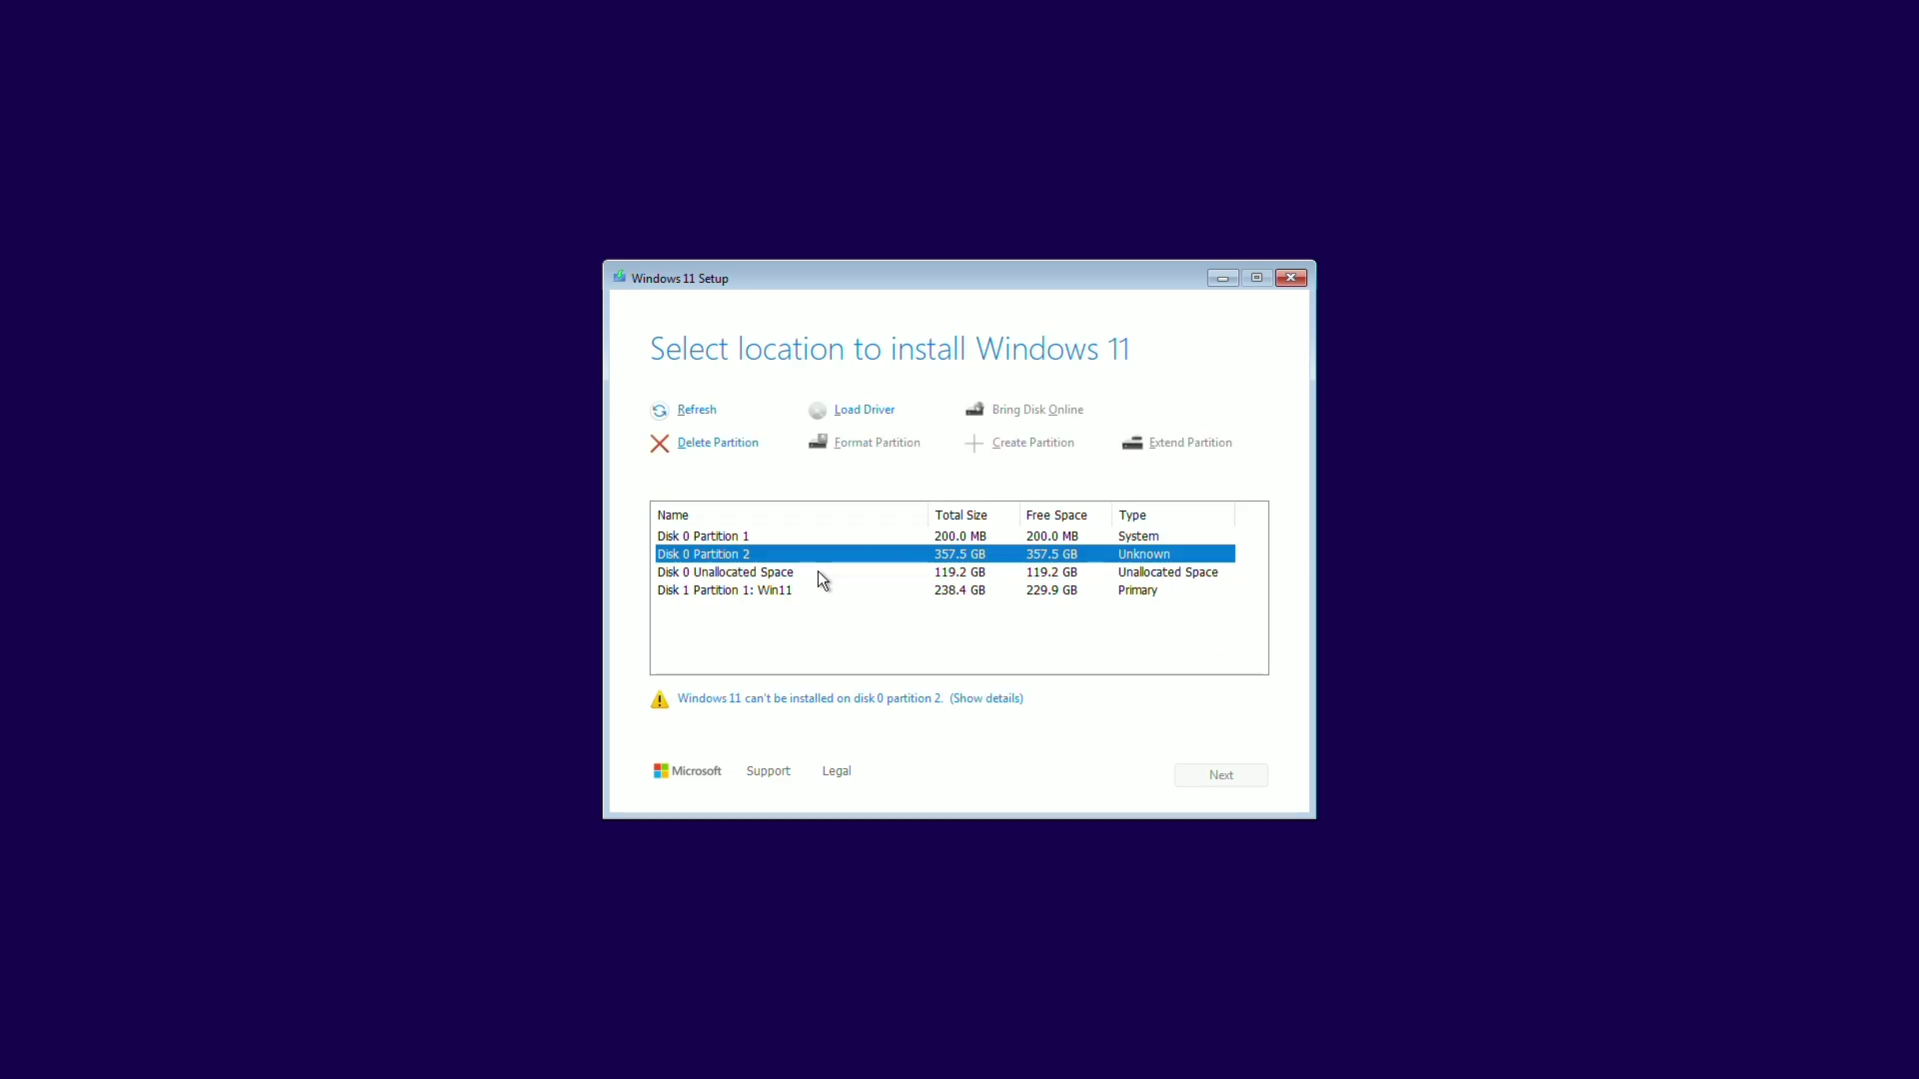
pyautogui.click(818, 574)
pyautogui.click(1216, 772)
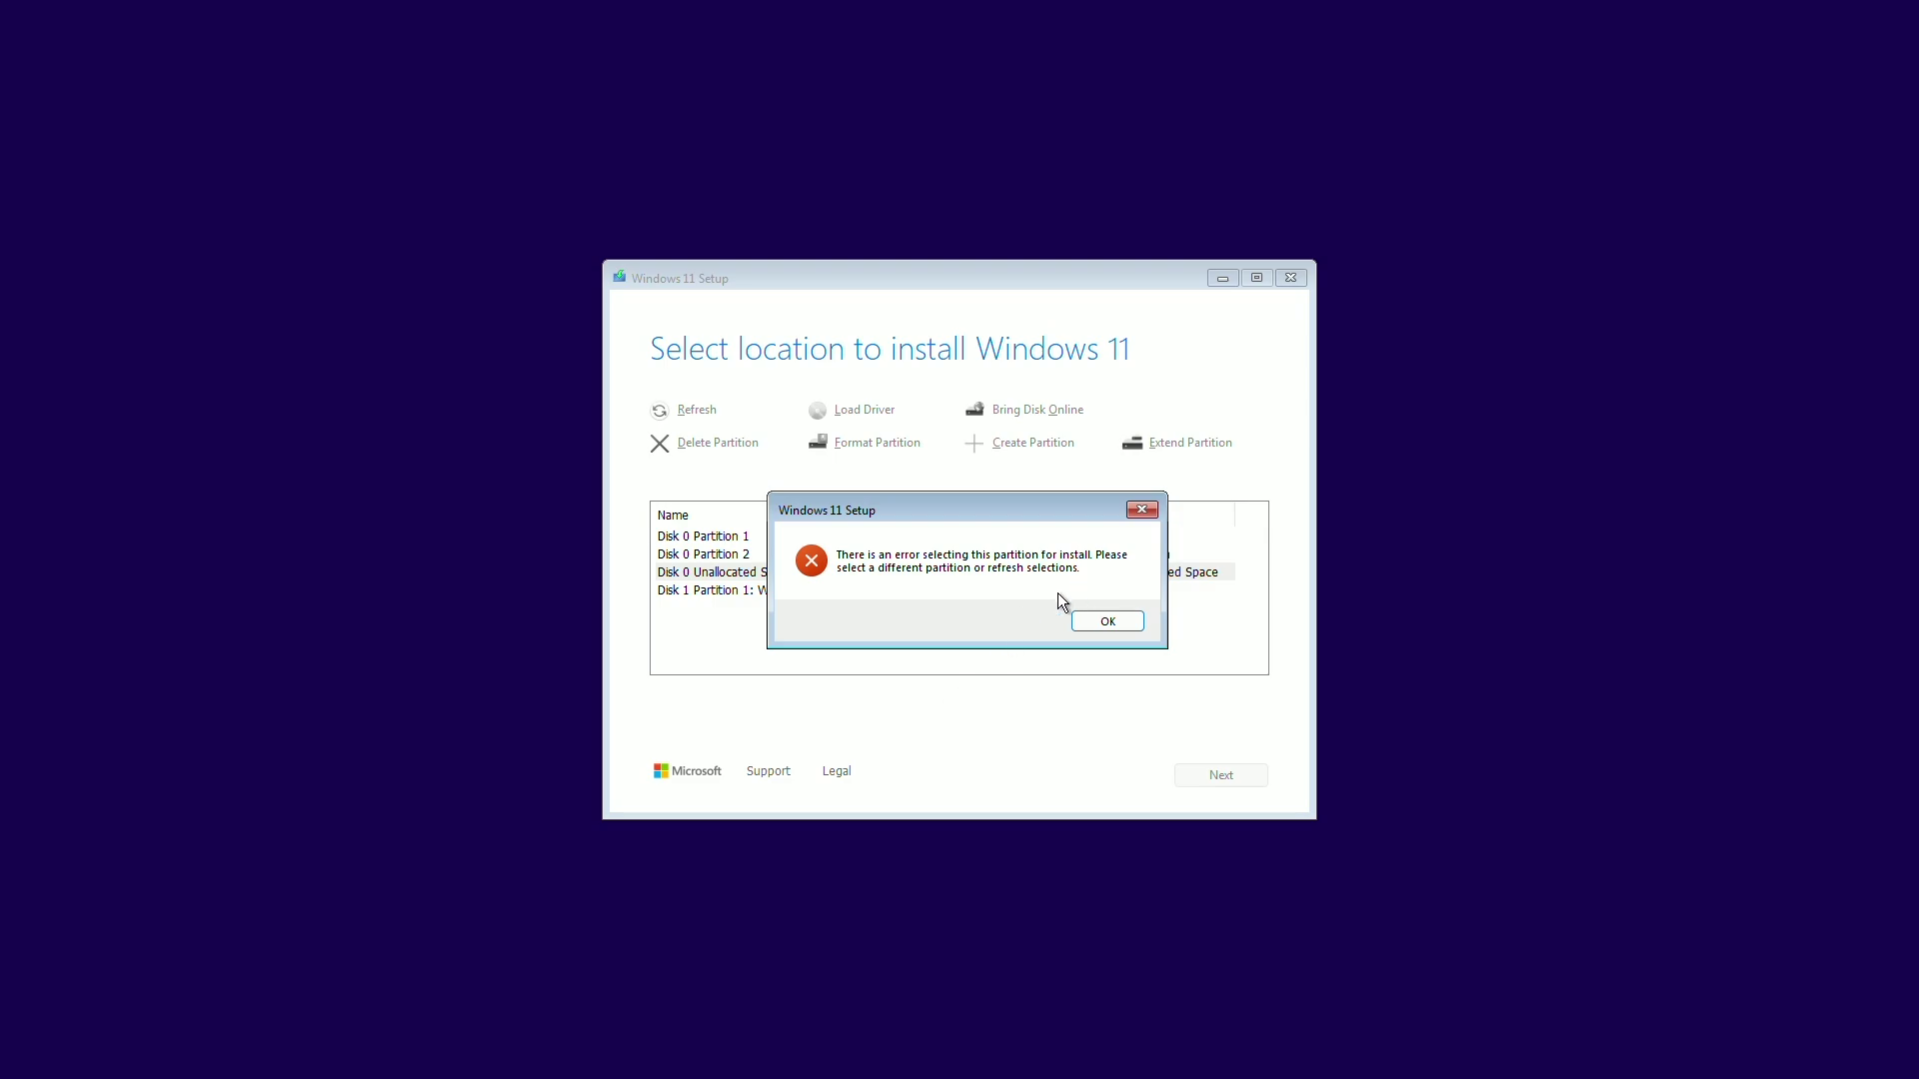
pyautogui.click(1093, 629)
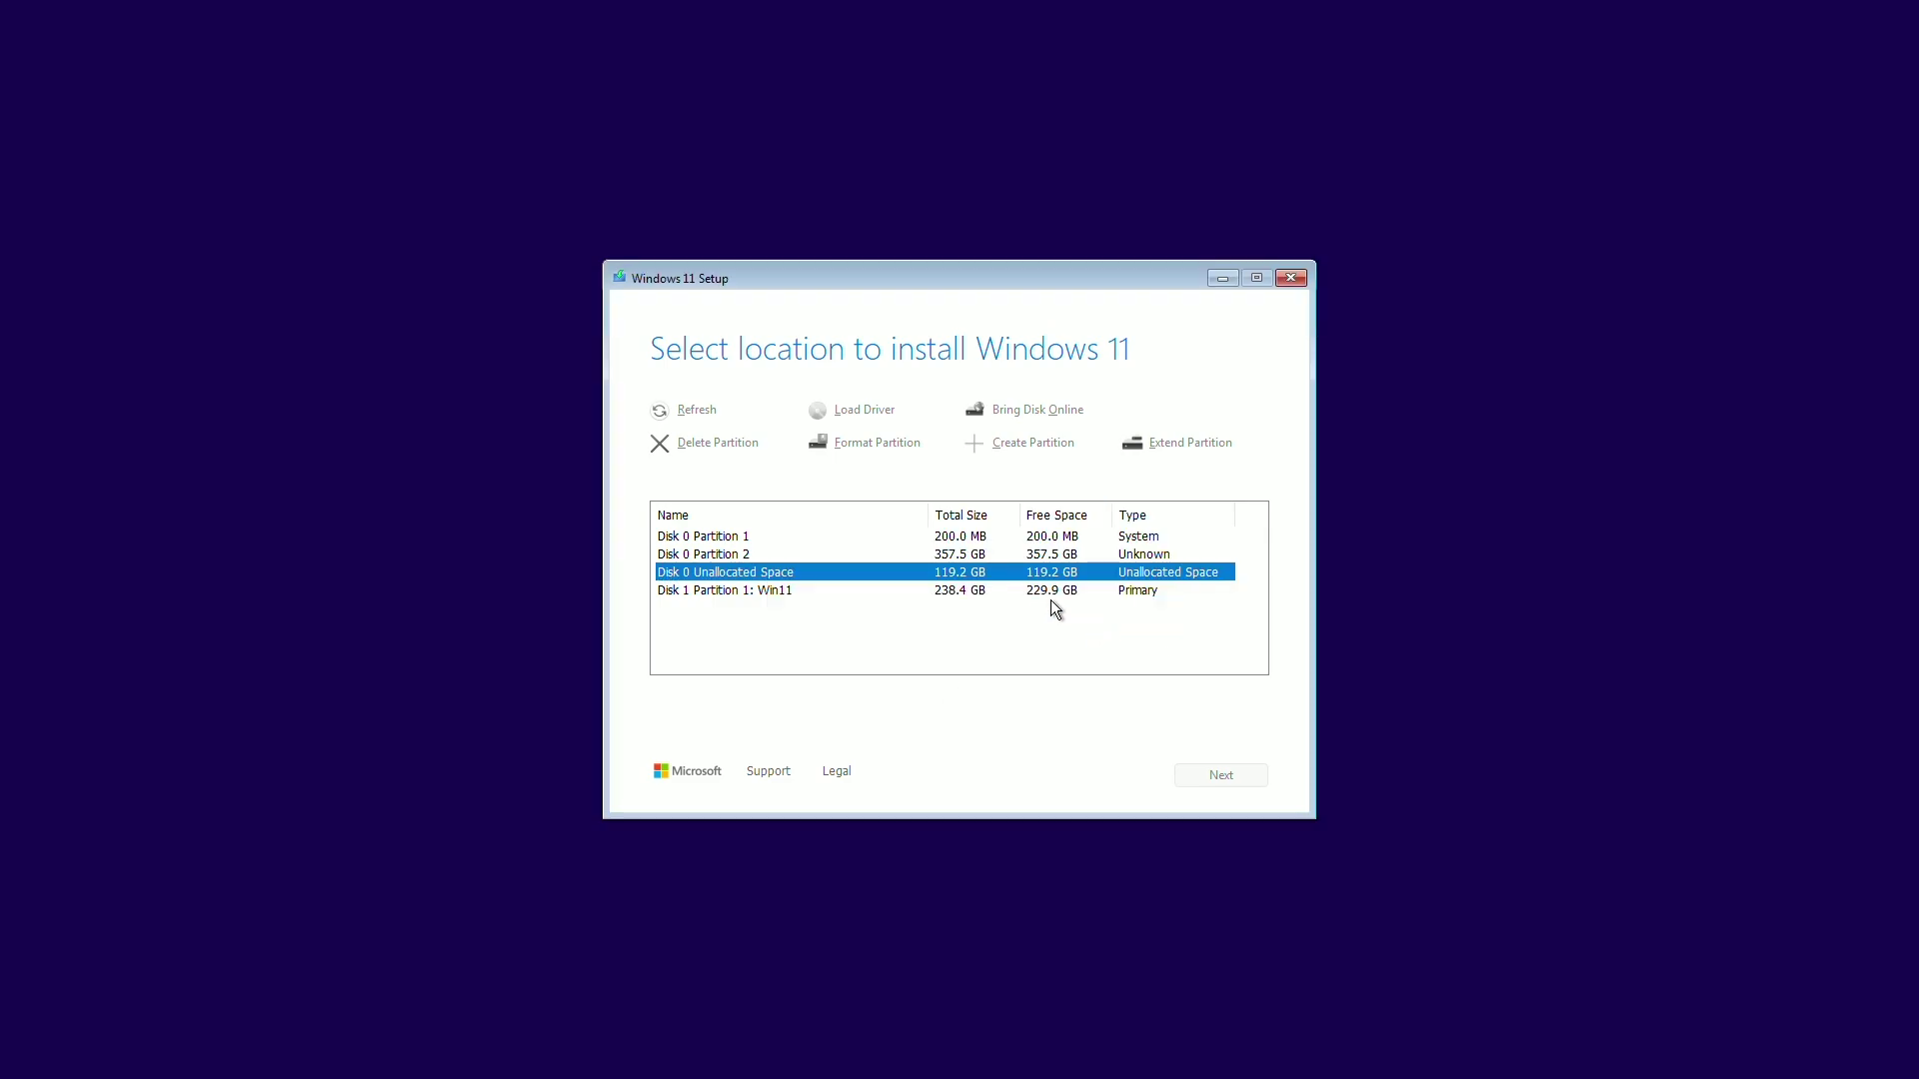
# Refresh the partition list, choose the 119.2 GB unallocated space on Disk 0 and start the Windows 11 Pro installation.
pyautogui.click(732, 536)
pyautogui.click(696, 410)
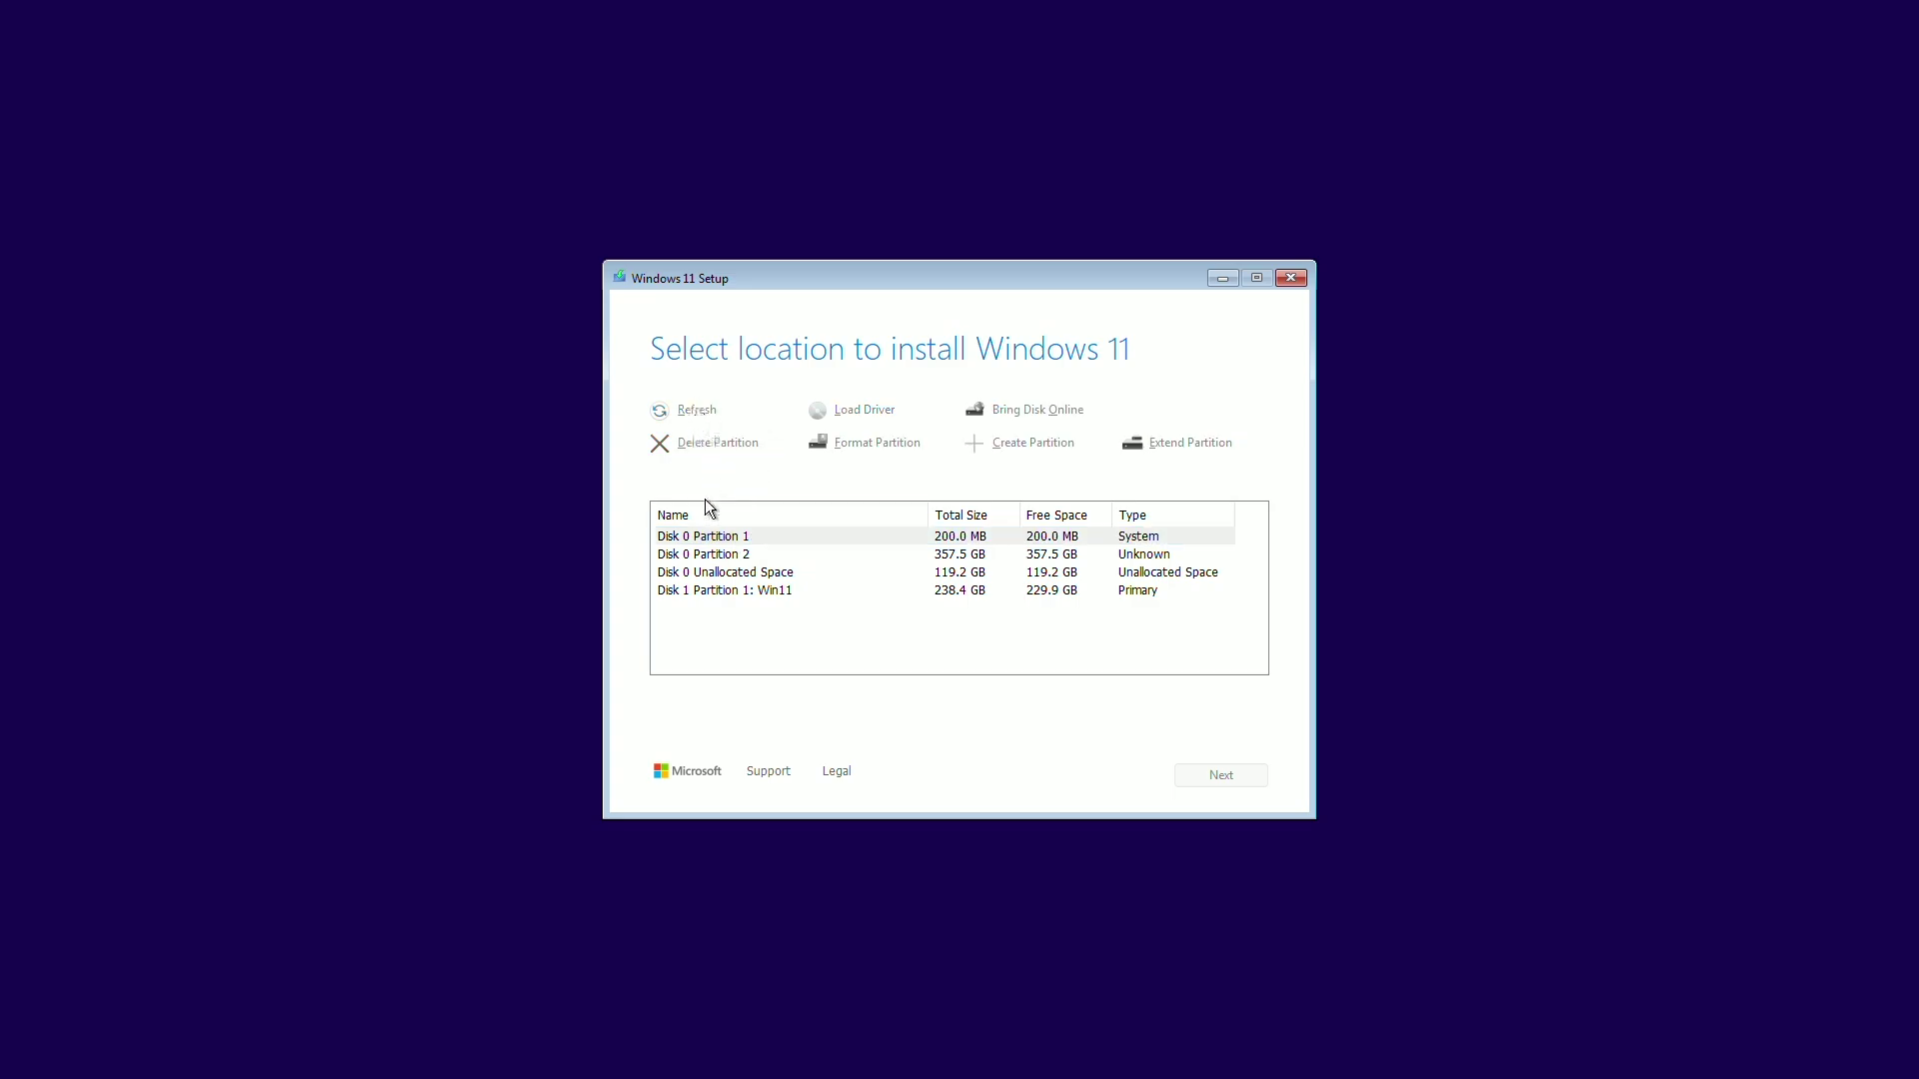
pyautogui.click(709, 554)
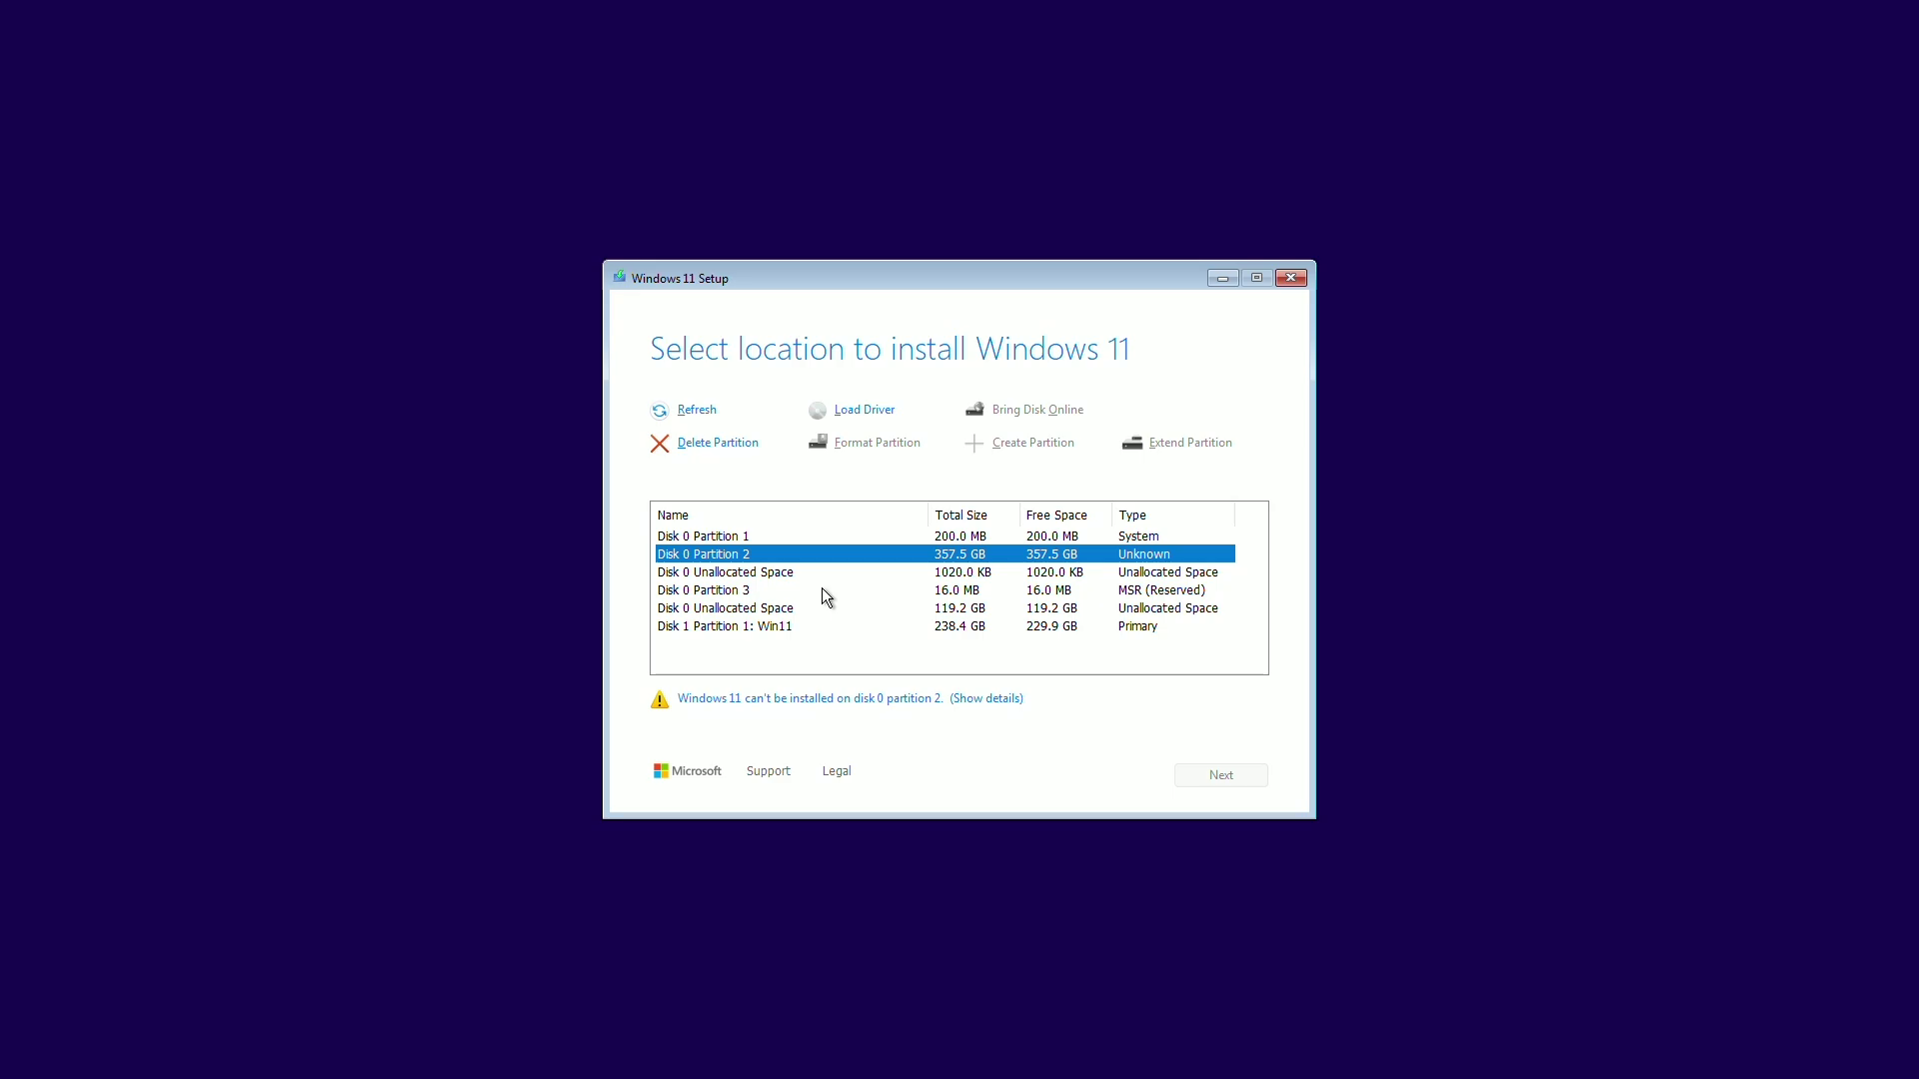
pyautogui.click(863, 609)
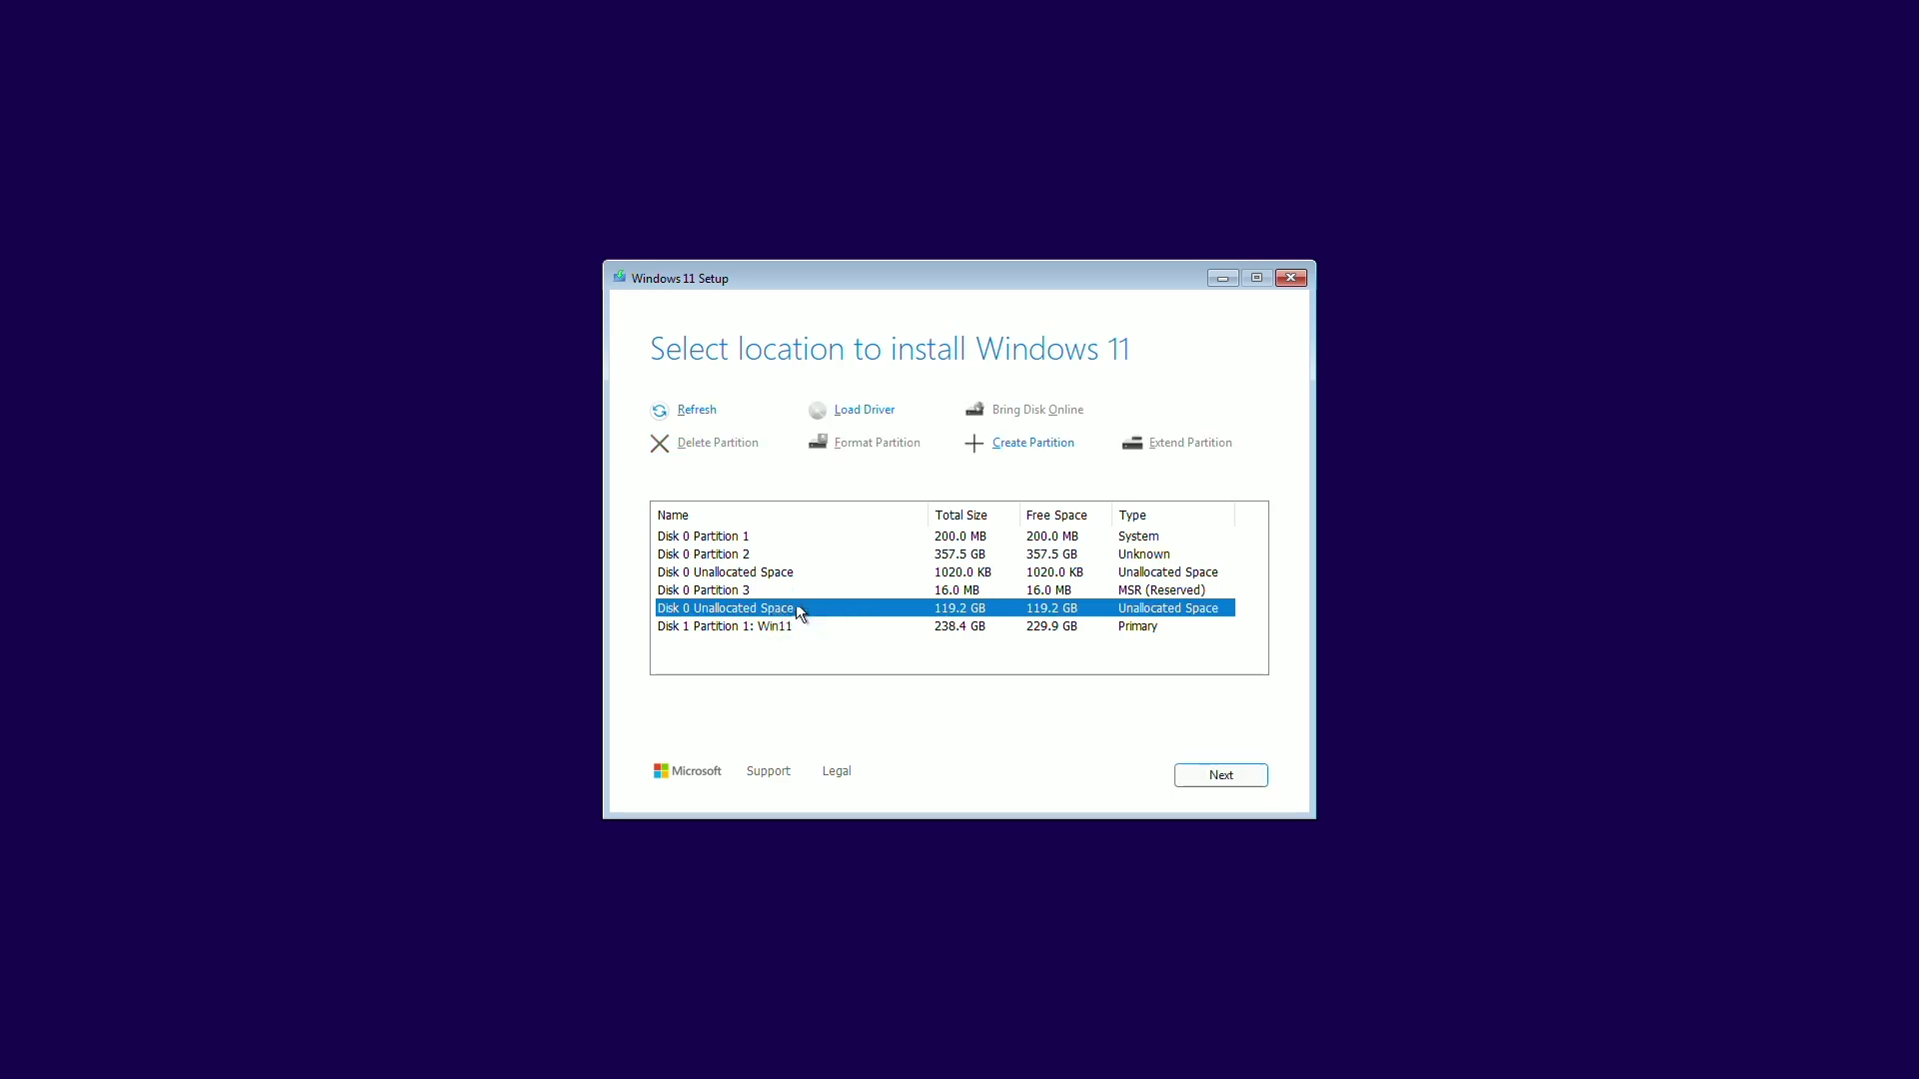
pyautogui.click(1189, 780)
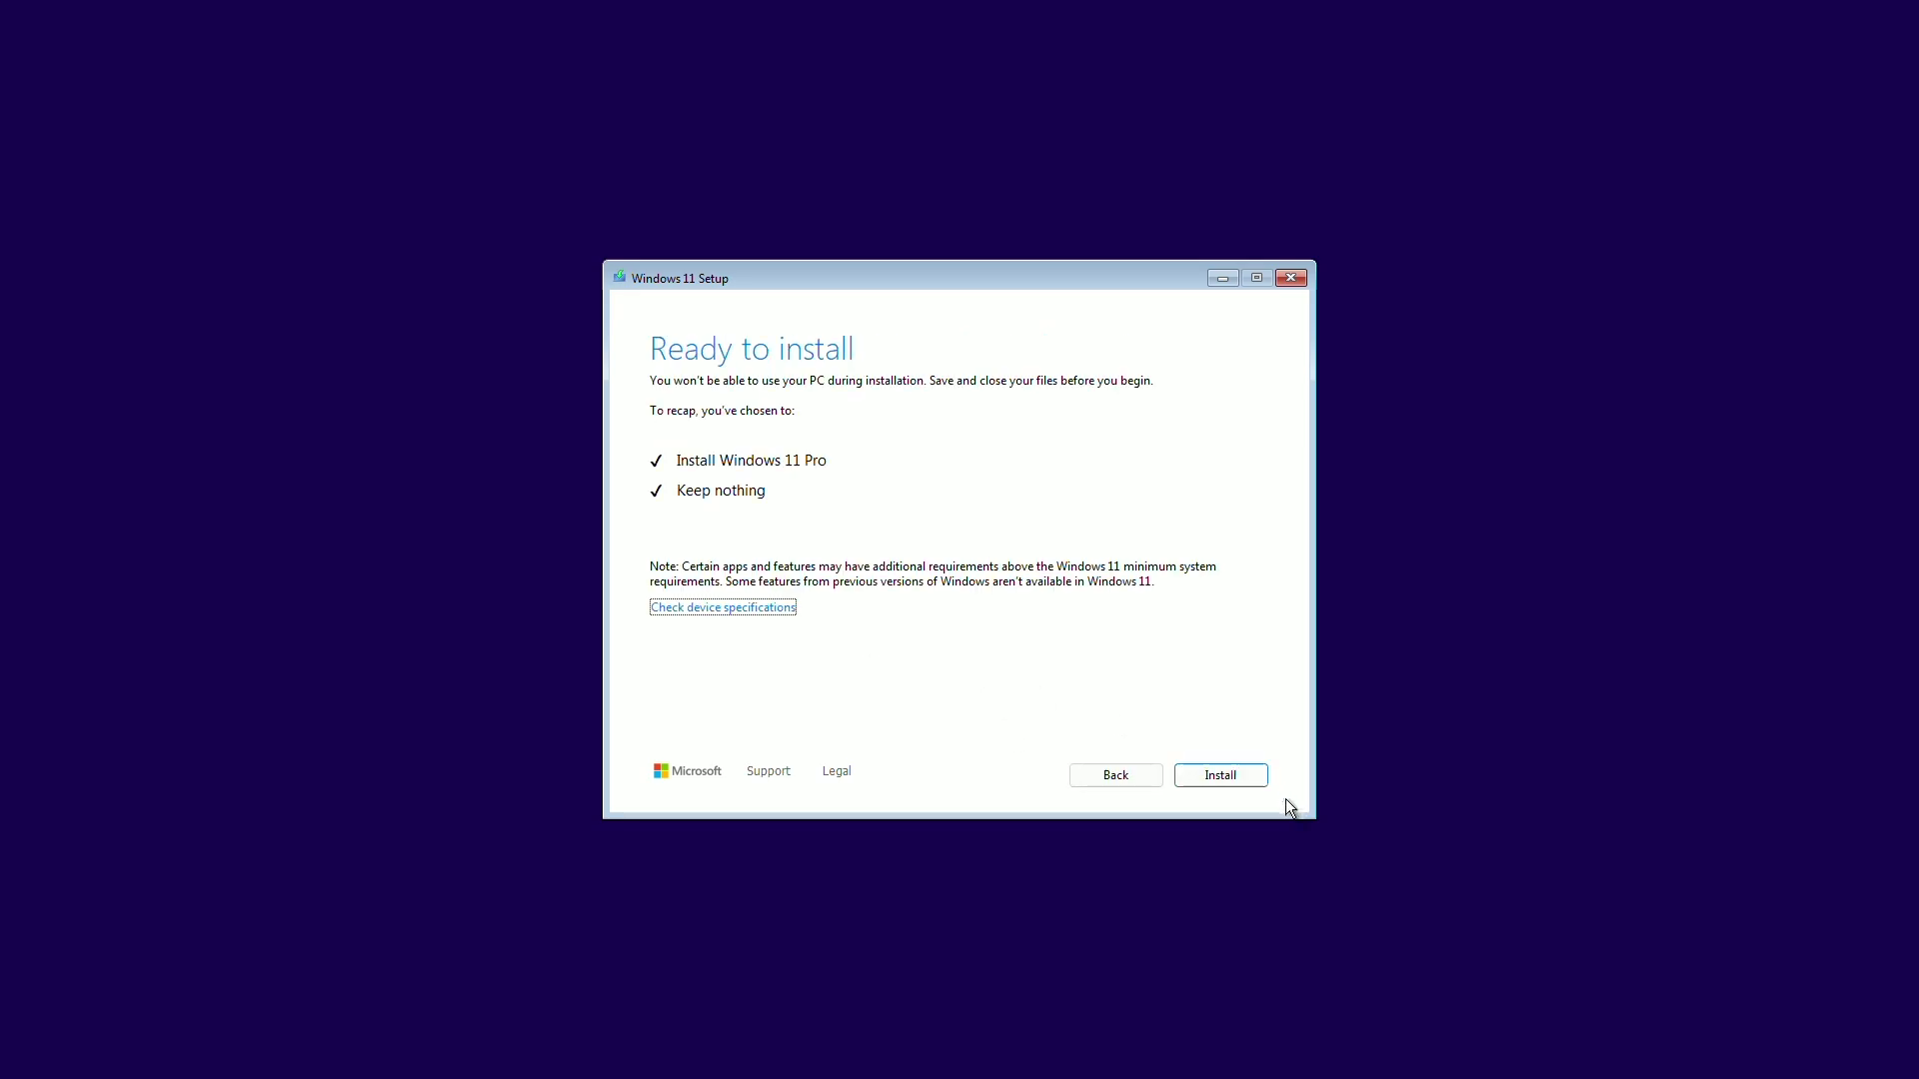
pyautogui.click(1209, 777)
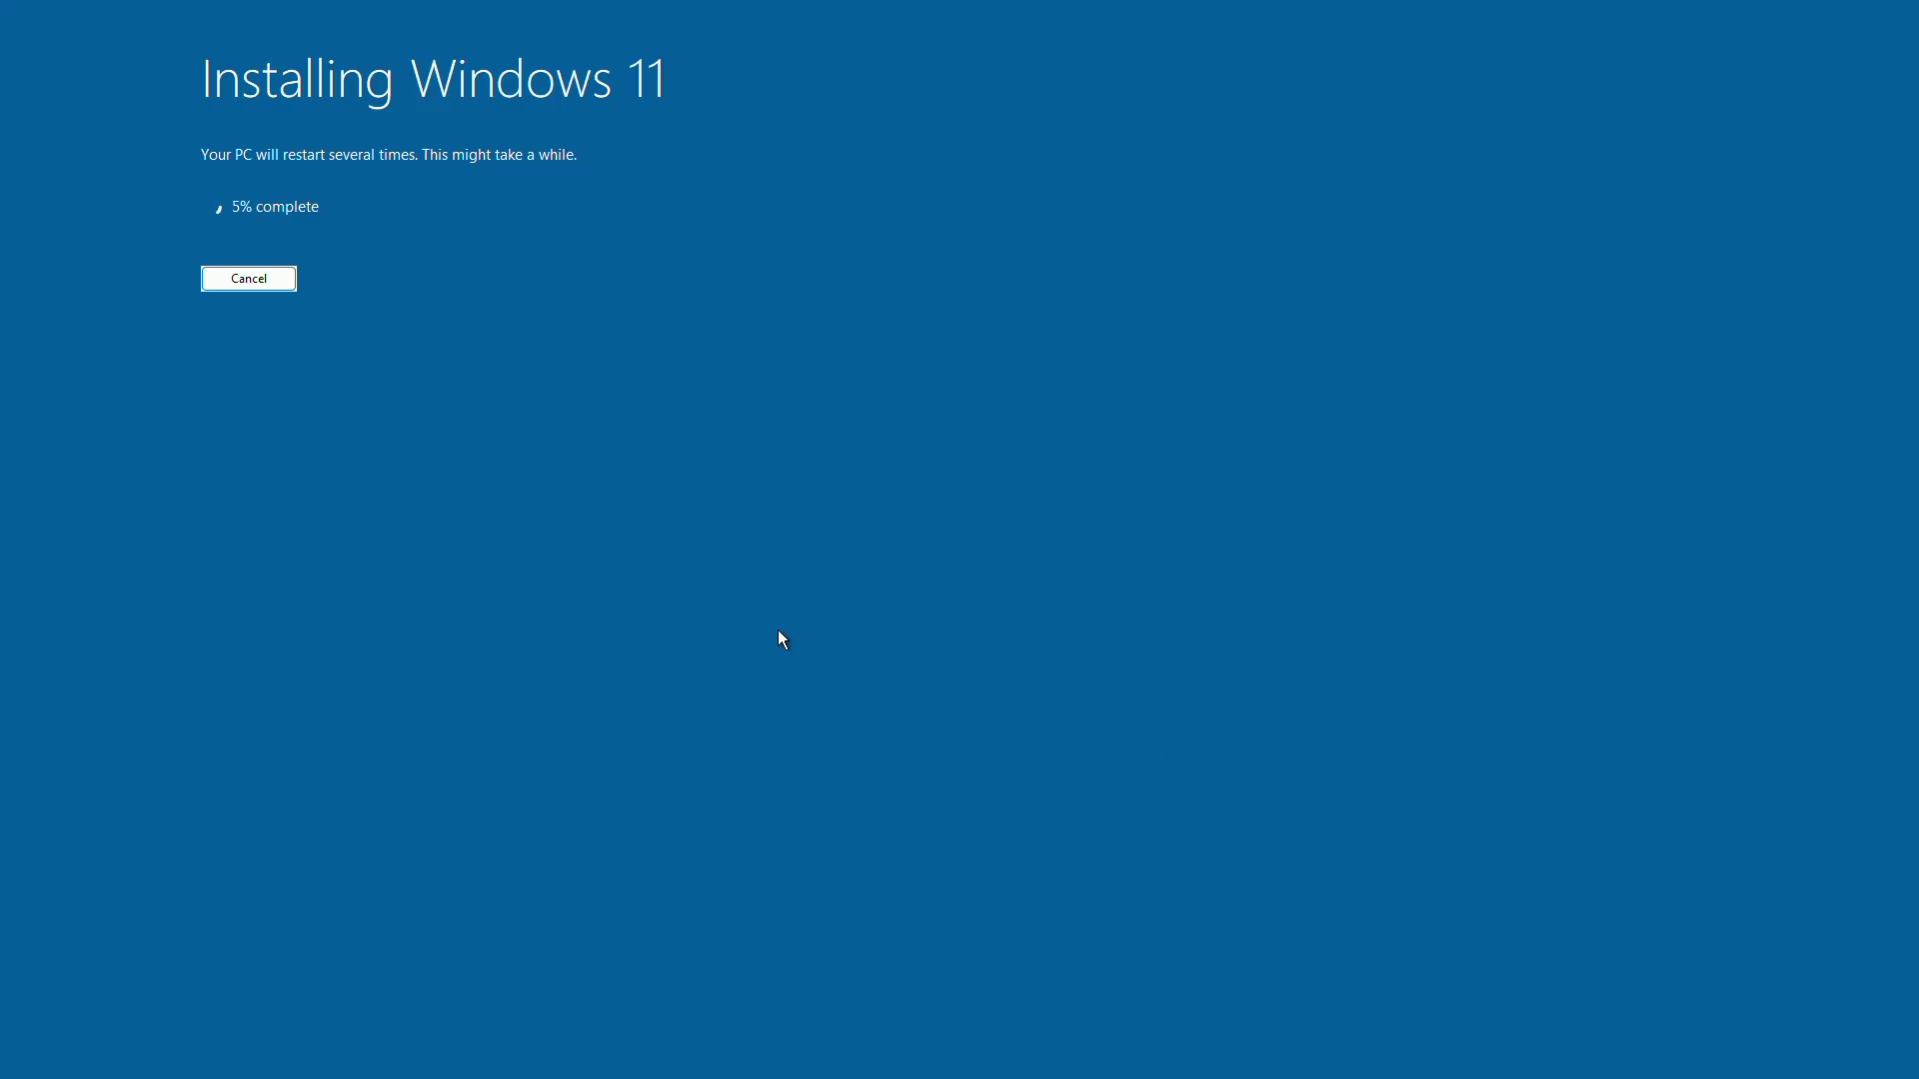
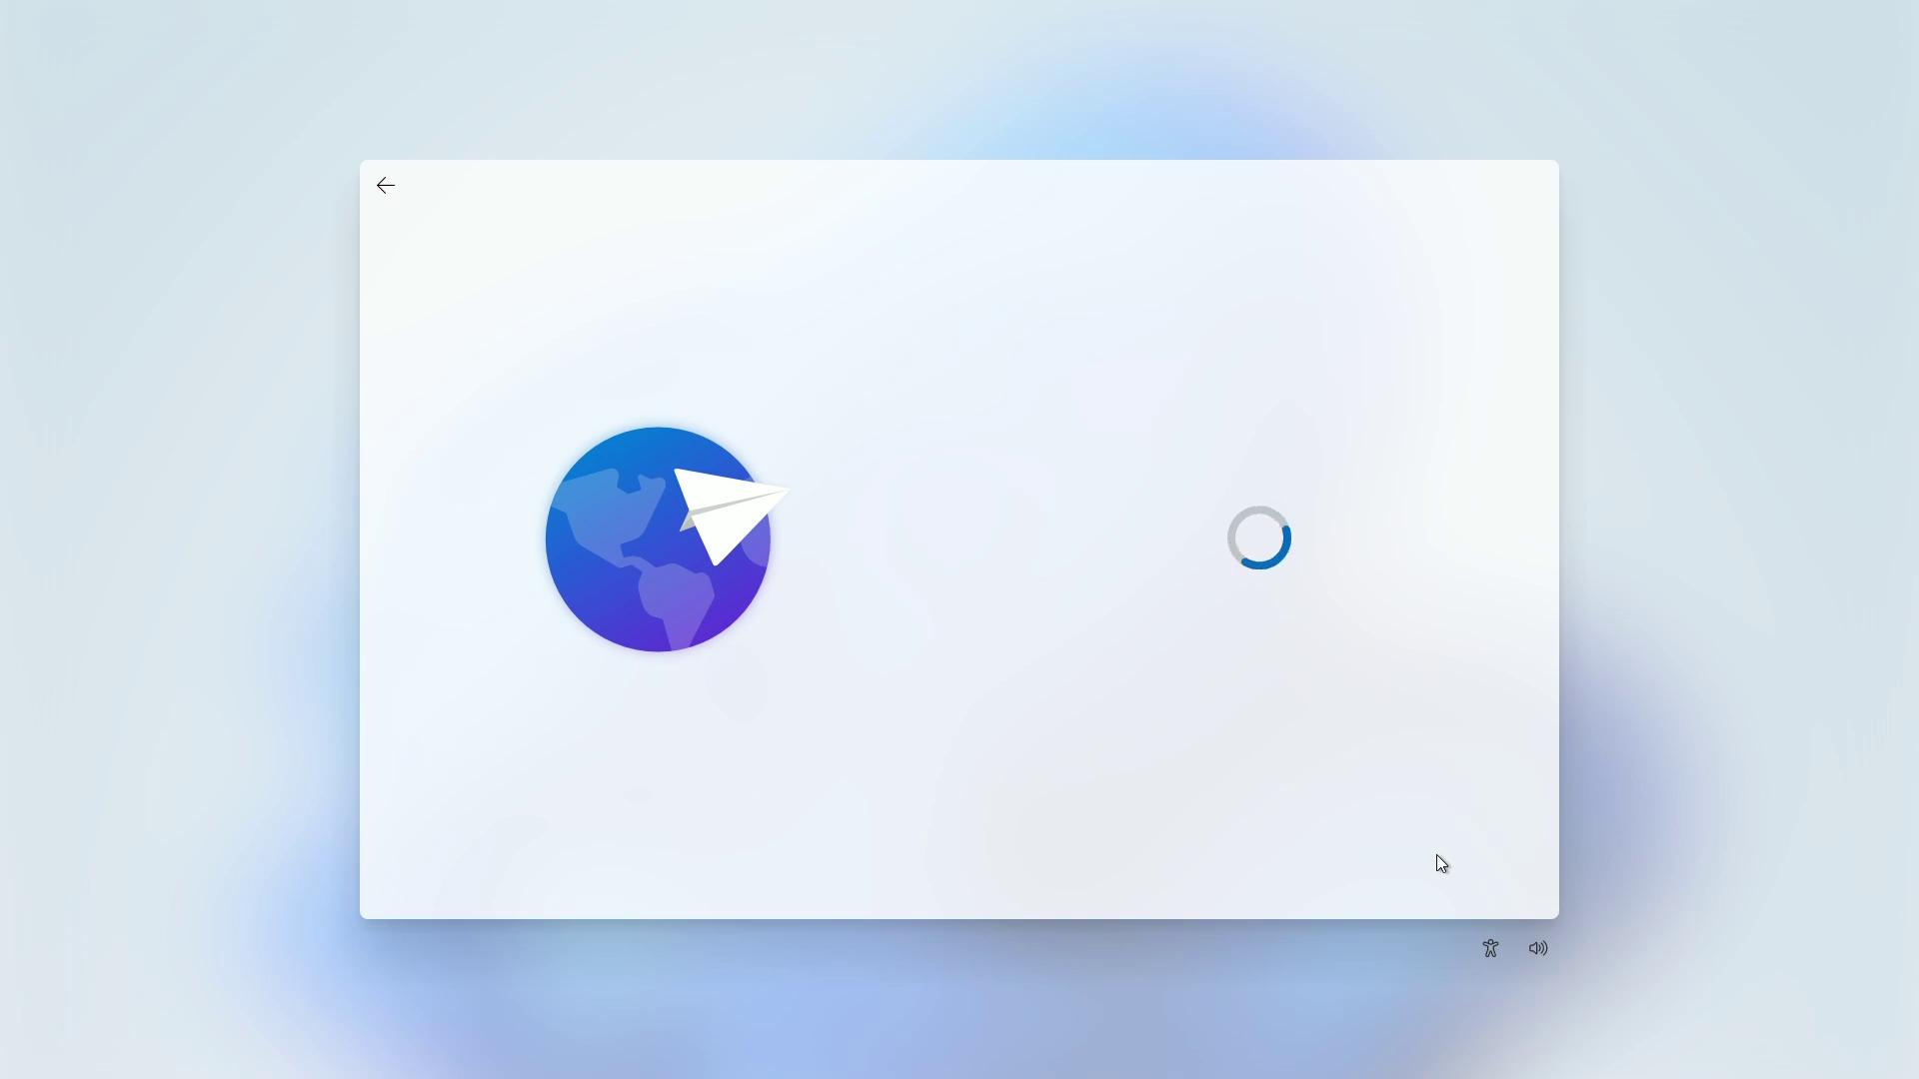
# Accept the keyboard layout in the Windows first-run setup and skip adding a second layout.
pyautogui.click(1434, 856)
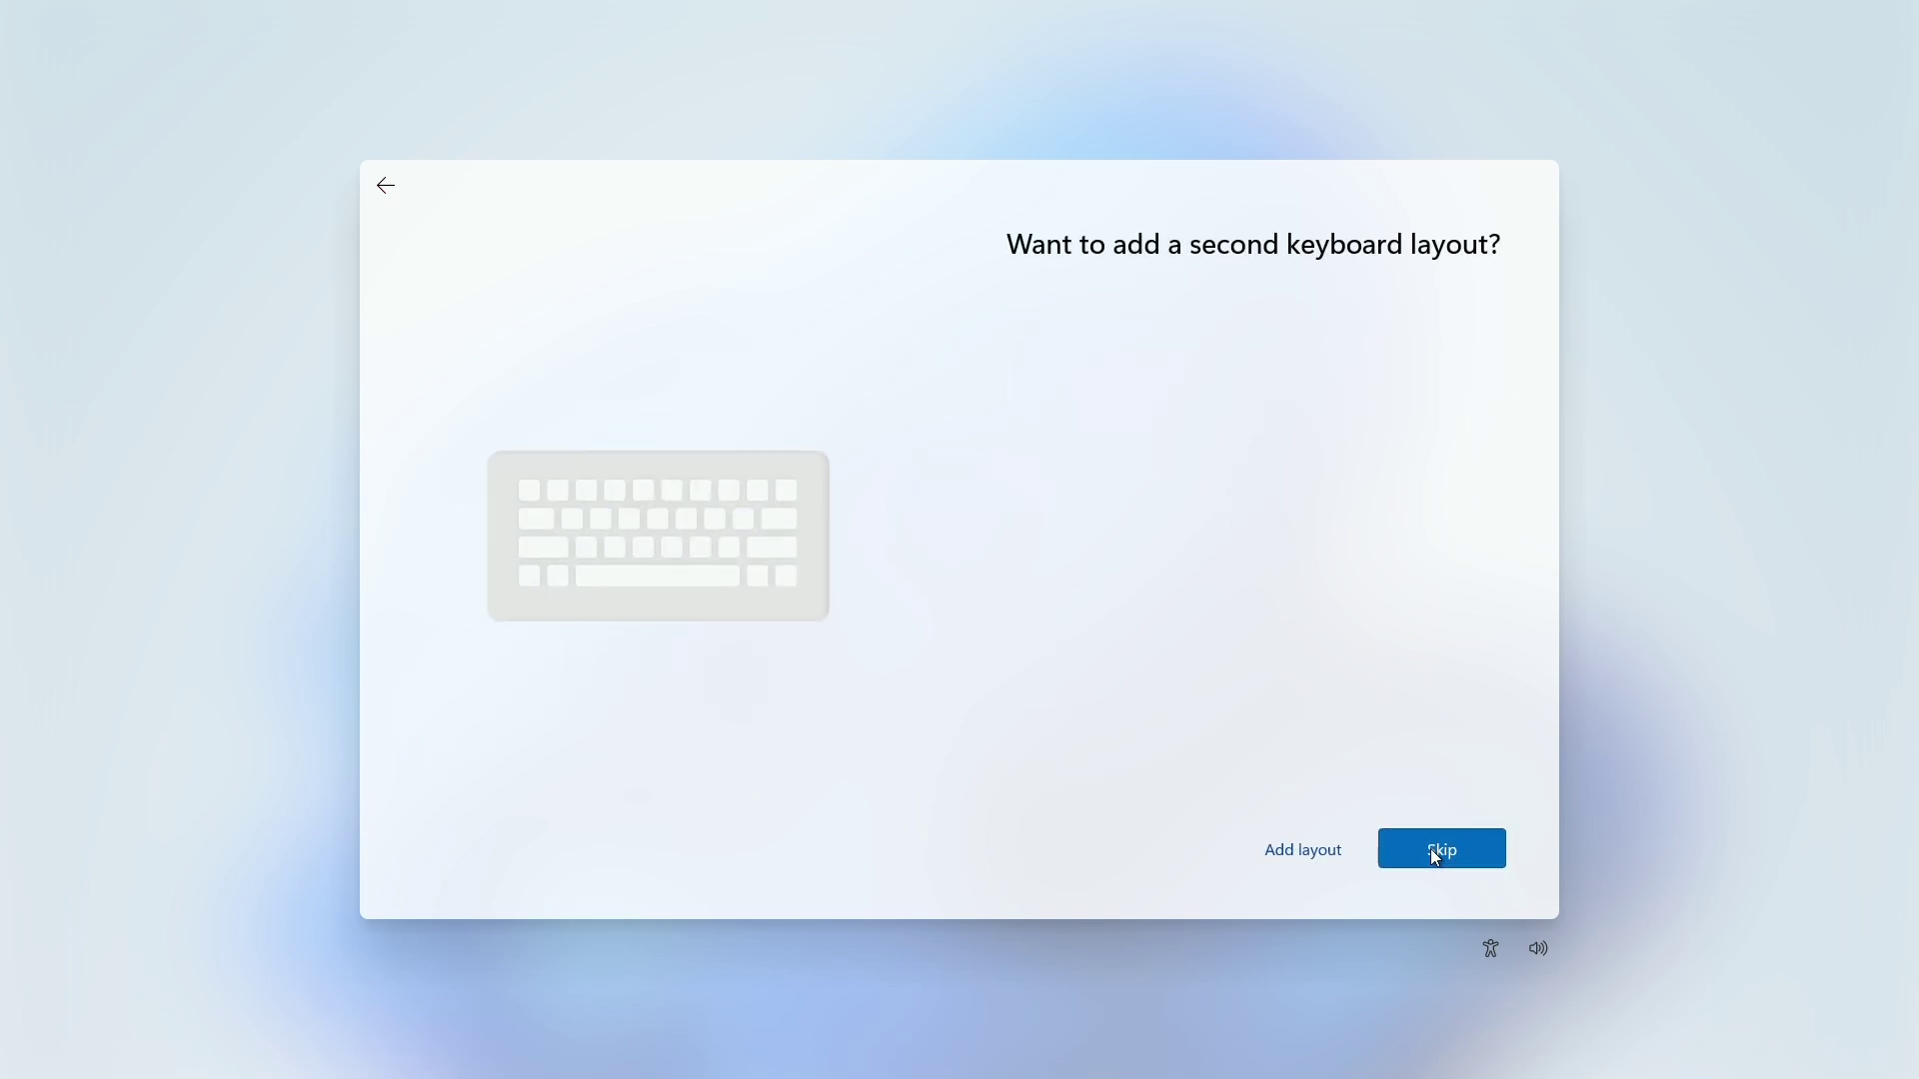
pyautogui.click(1434, 852)
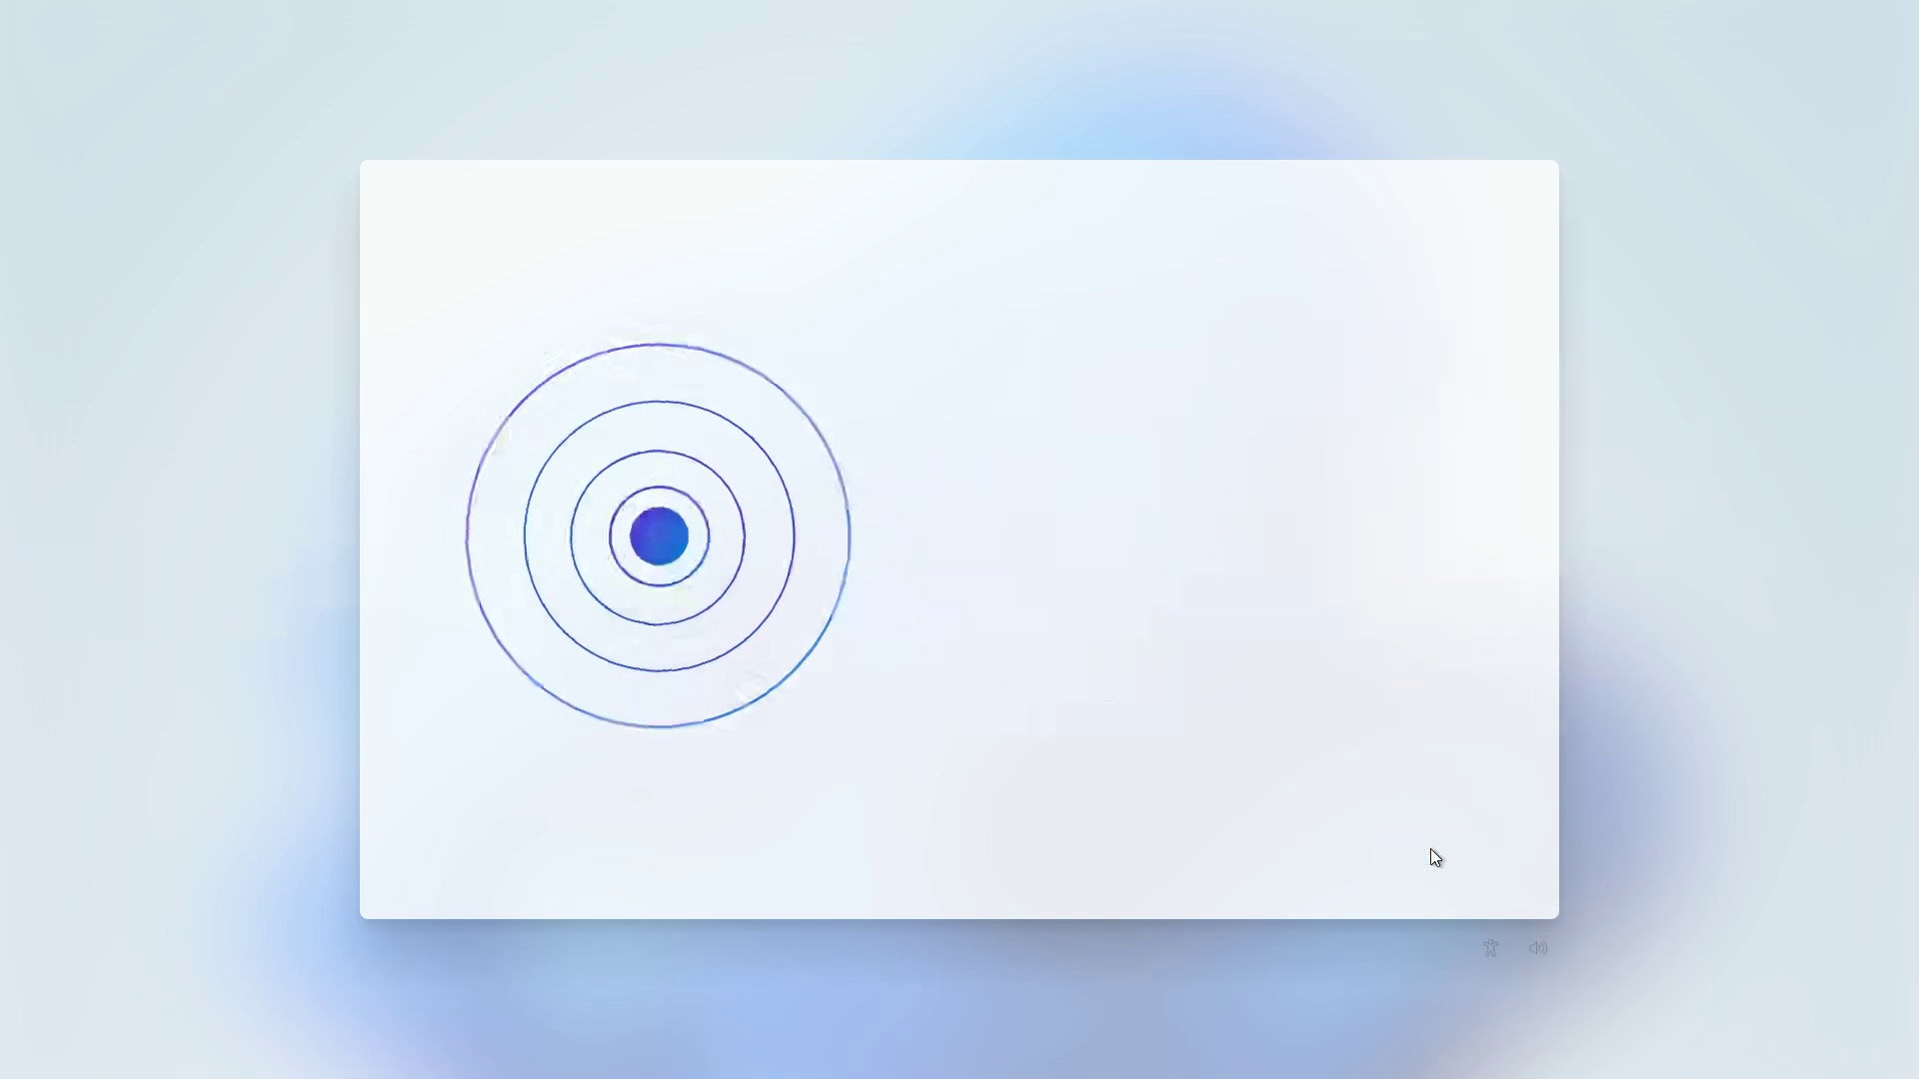
# Continue past the network page and create a local account named Macintosh Weekly, leaving its password blank.
pyautogui.click(1289, 852)
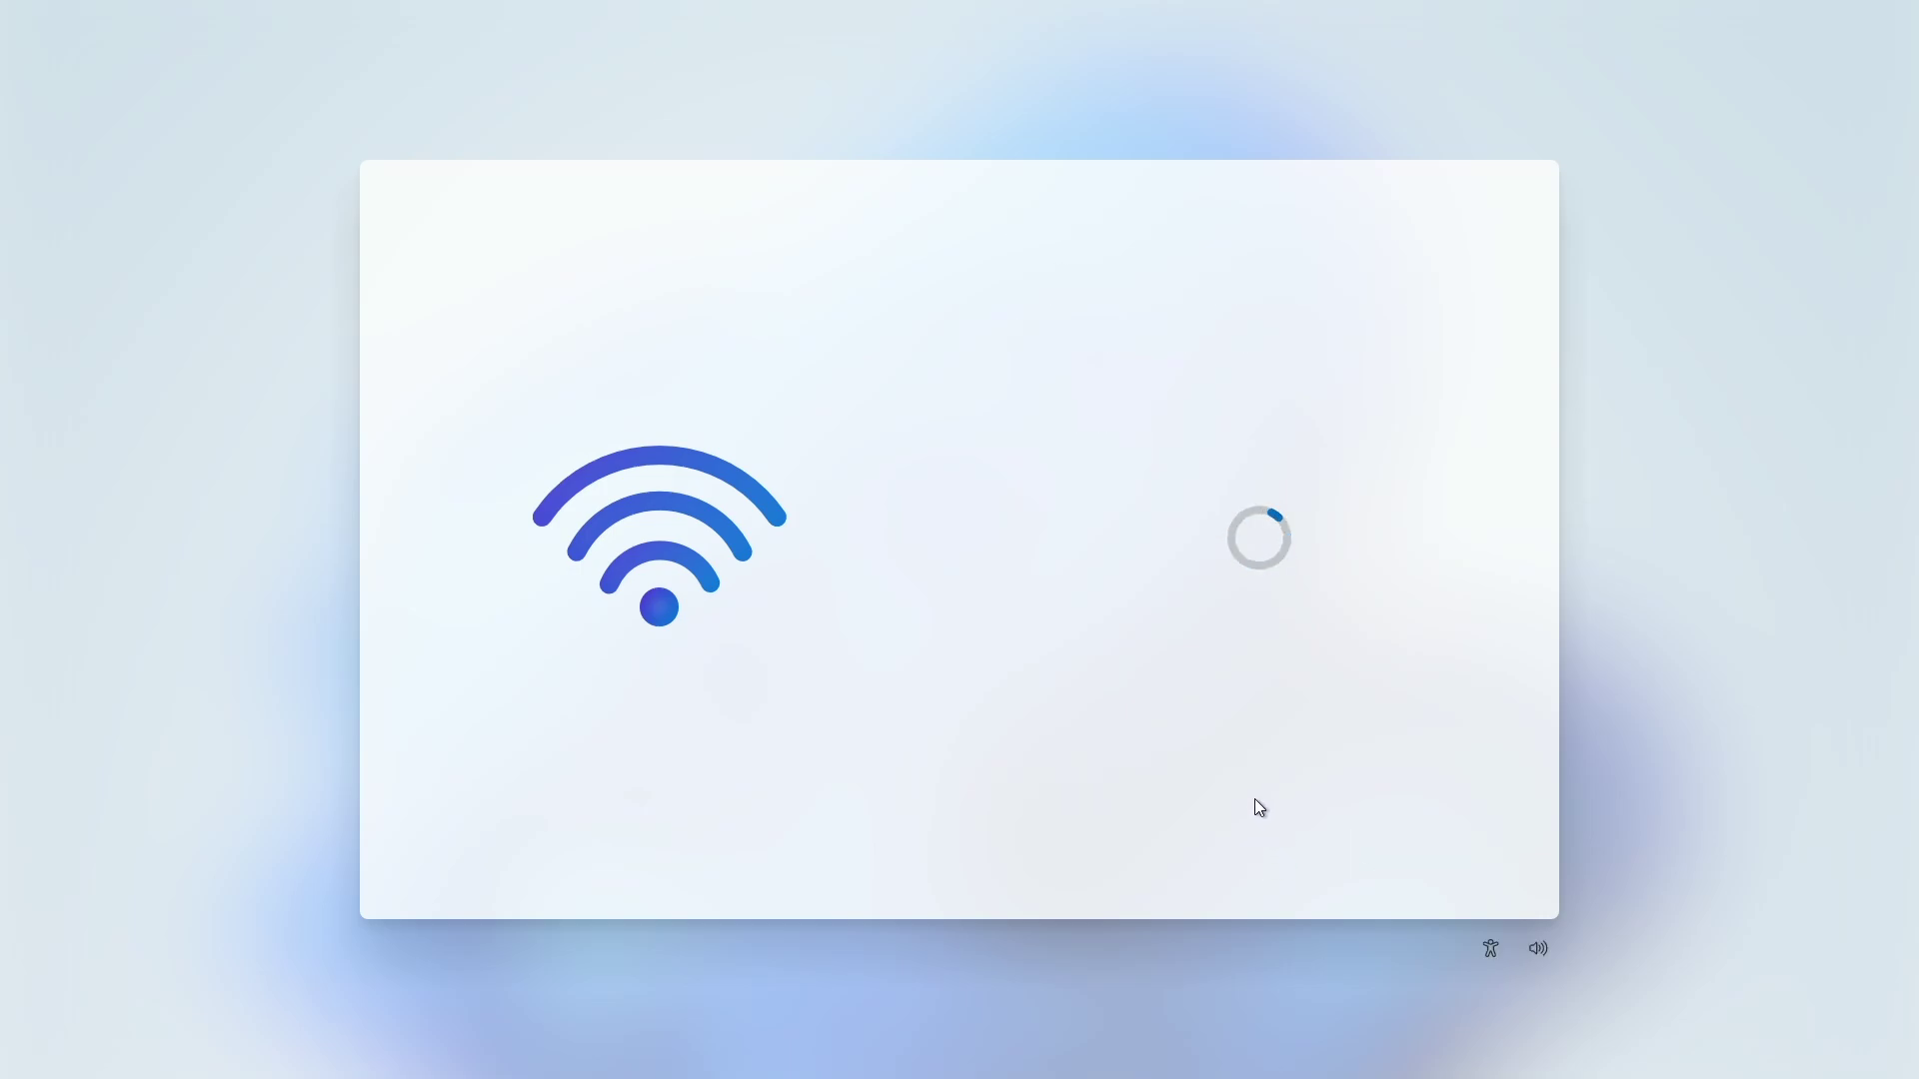
pyautogui.write('M')
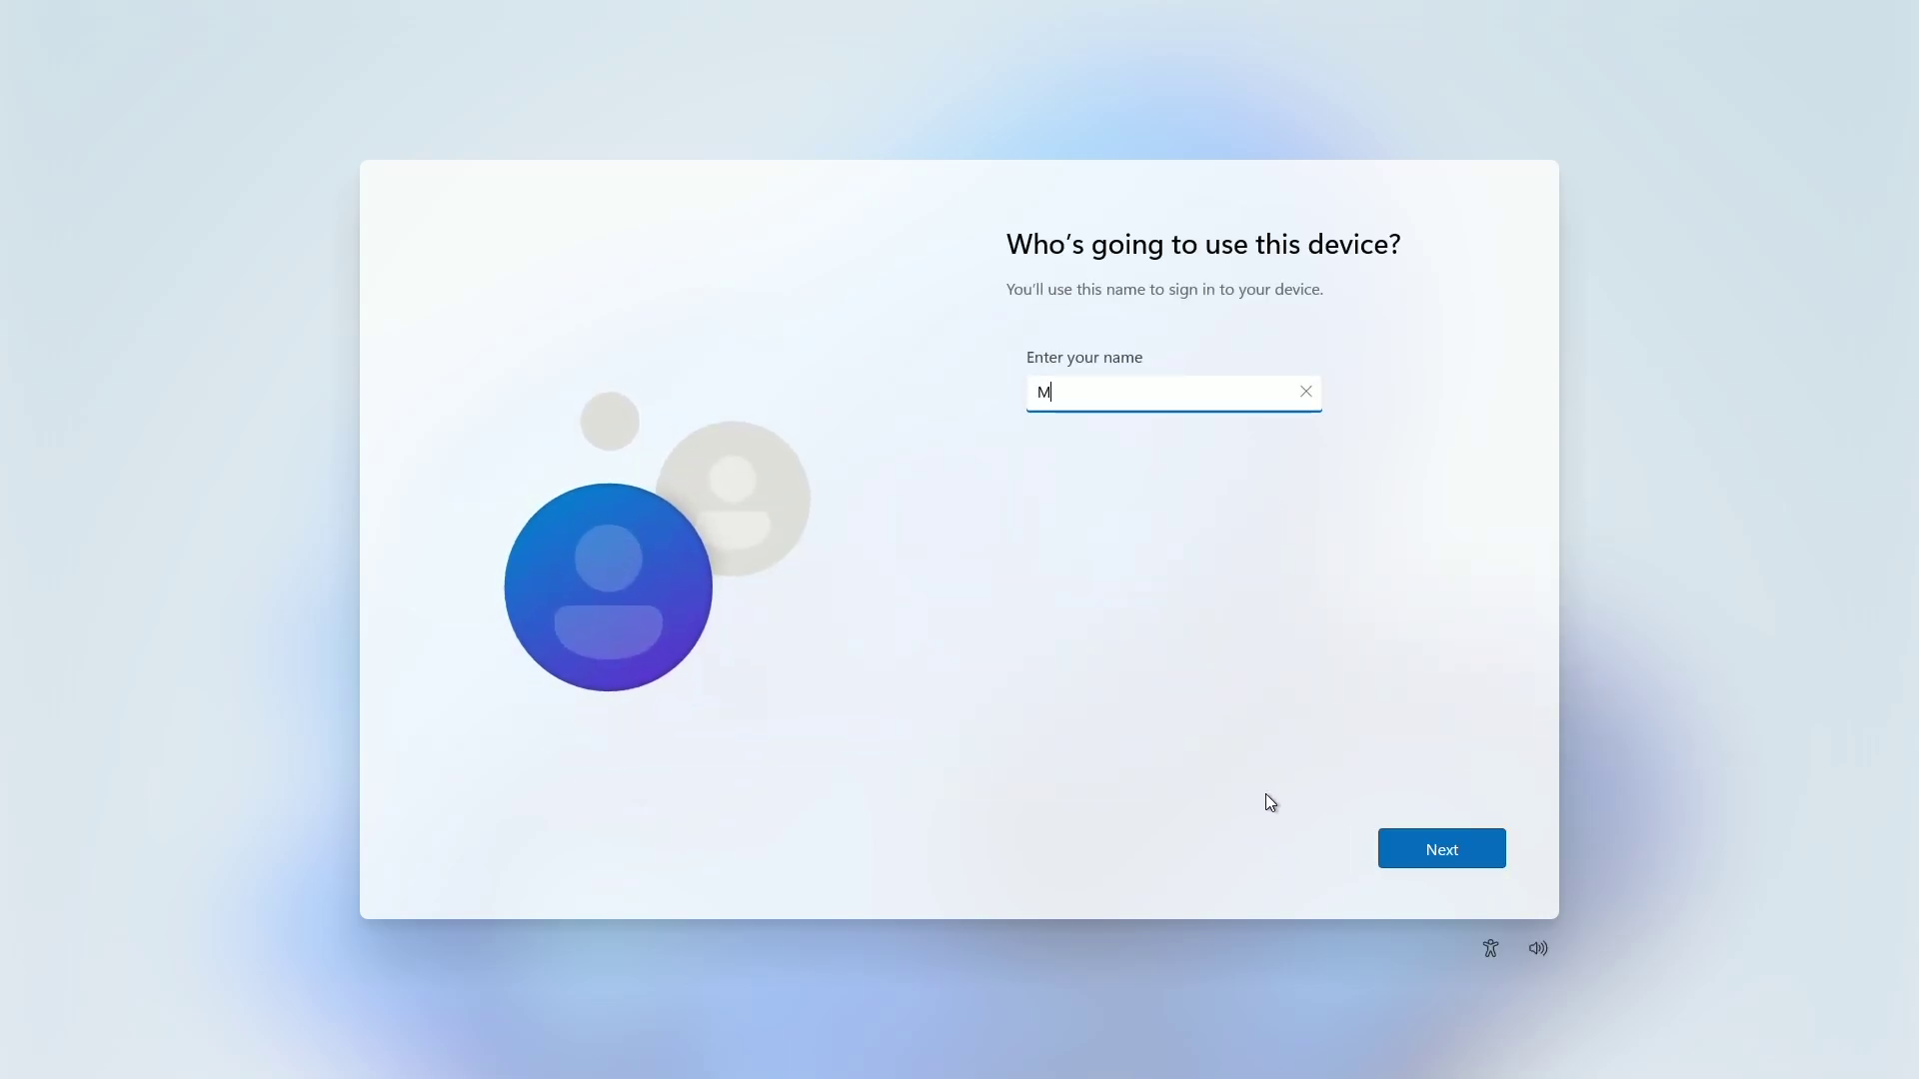
pyautogui.write('acintosh Webby')
pyautogui.press('Return')
pyautogui.press('Return')
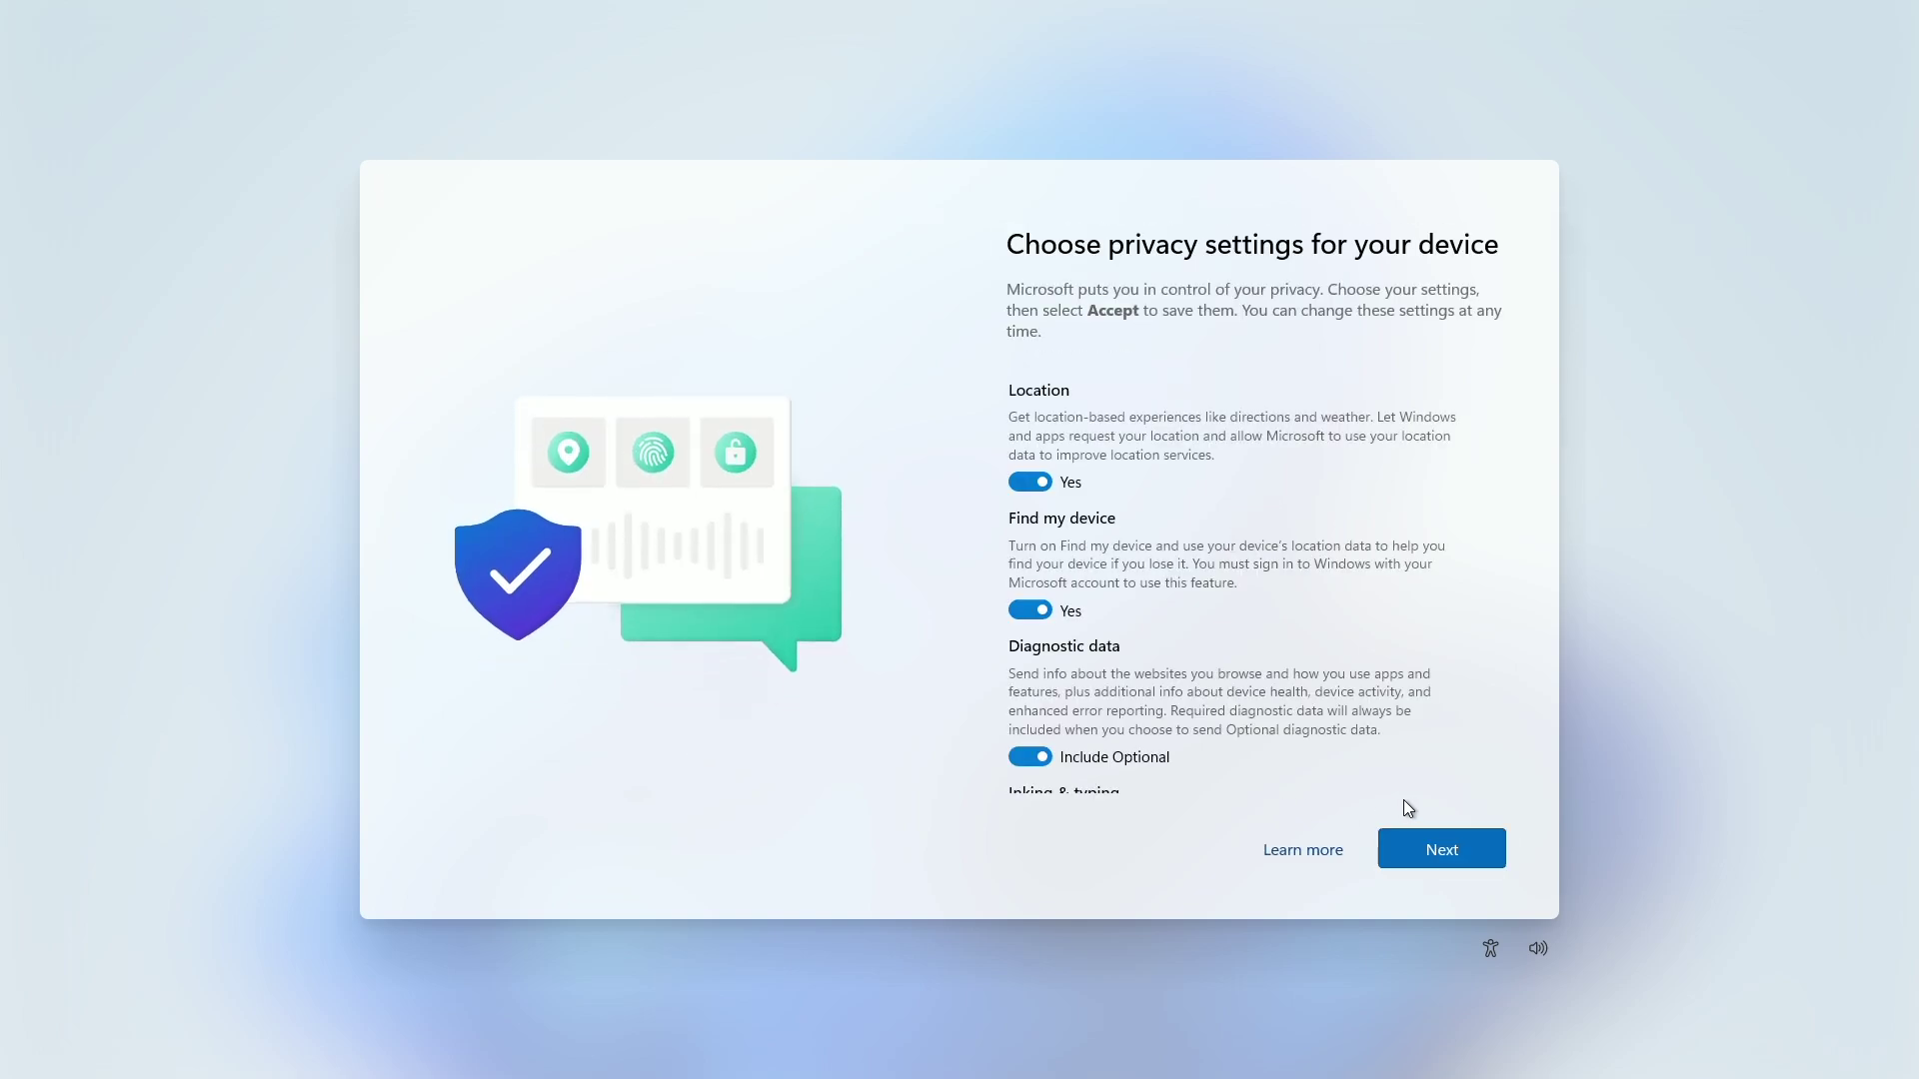
# Accept the default privacy settings to finish the first-run setup, and dismiss the Start menu on the desktop.
pyautogui.scroll(-5, 1400, 801)
pyautogui.click(1449, 875)
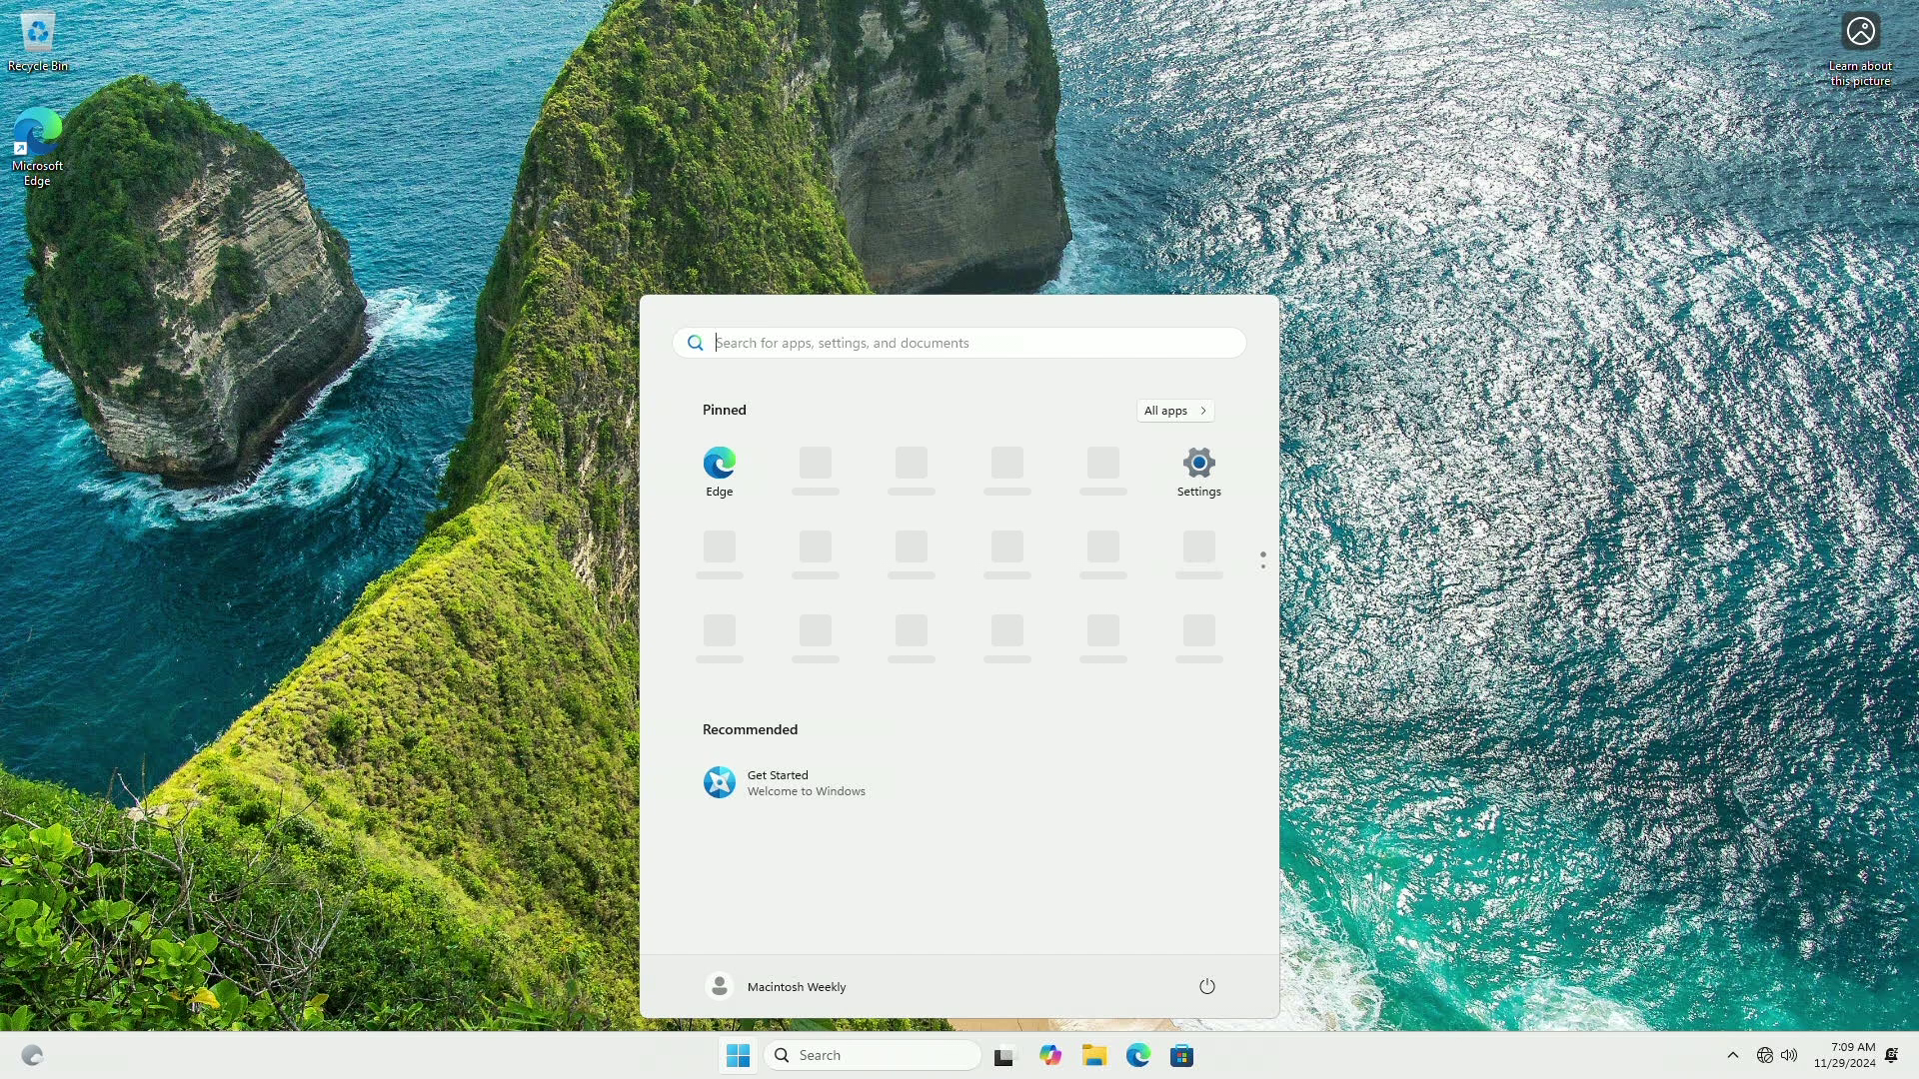
pyautogui.press('Escape')
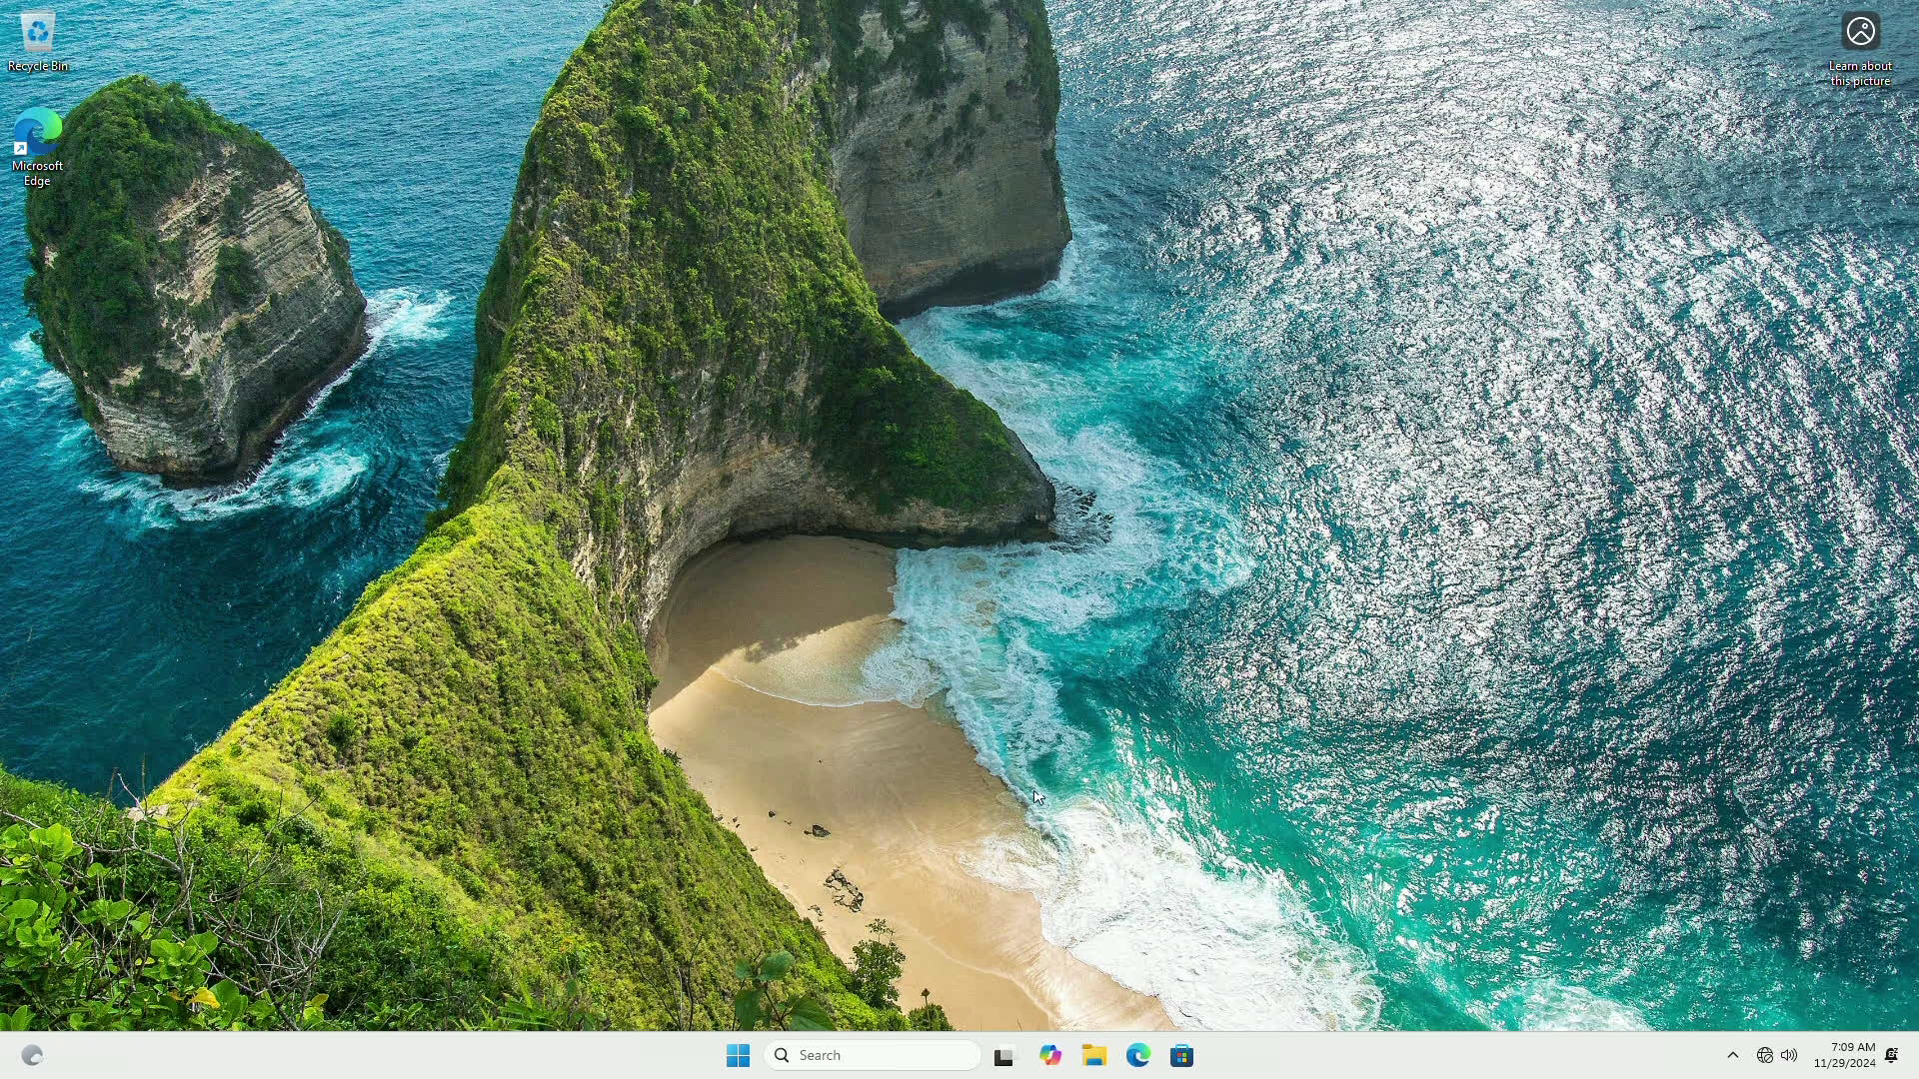
# Run Setup from the WindowsSupport\BootCamp folder on the Win11 (D:) drive and allow it to make changes to the device.
pyautogui.press('super+e')
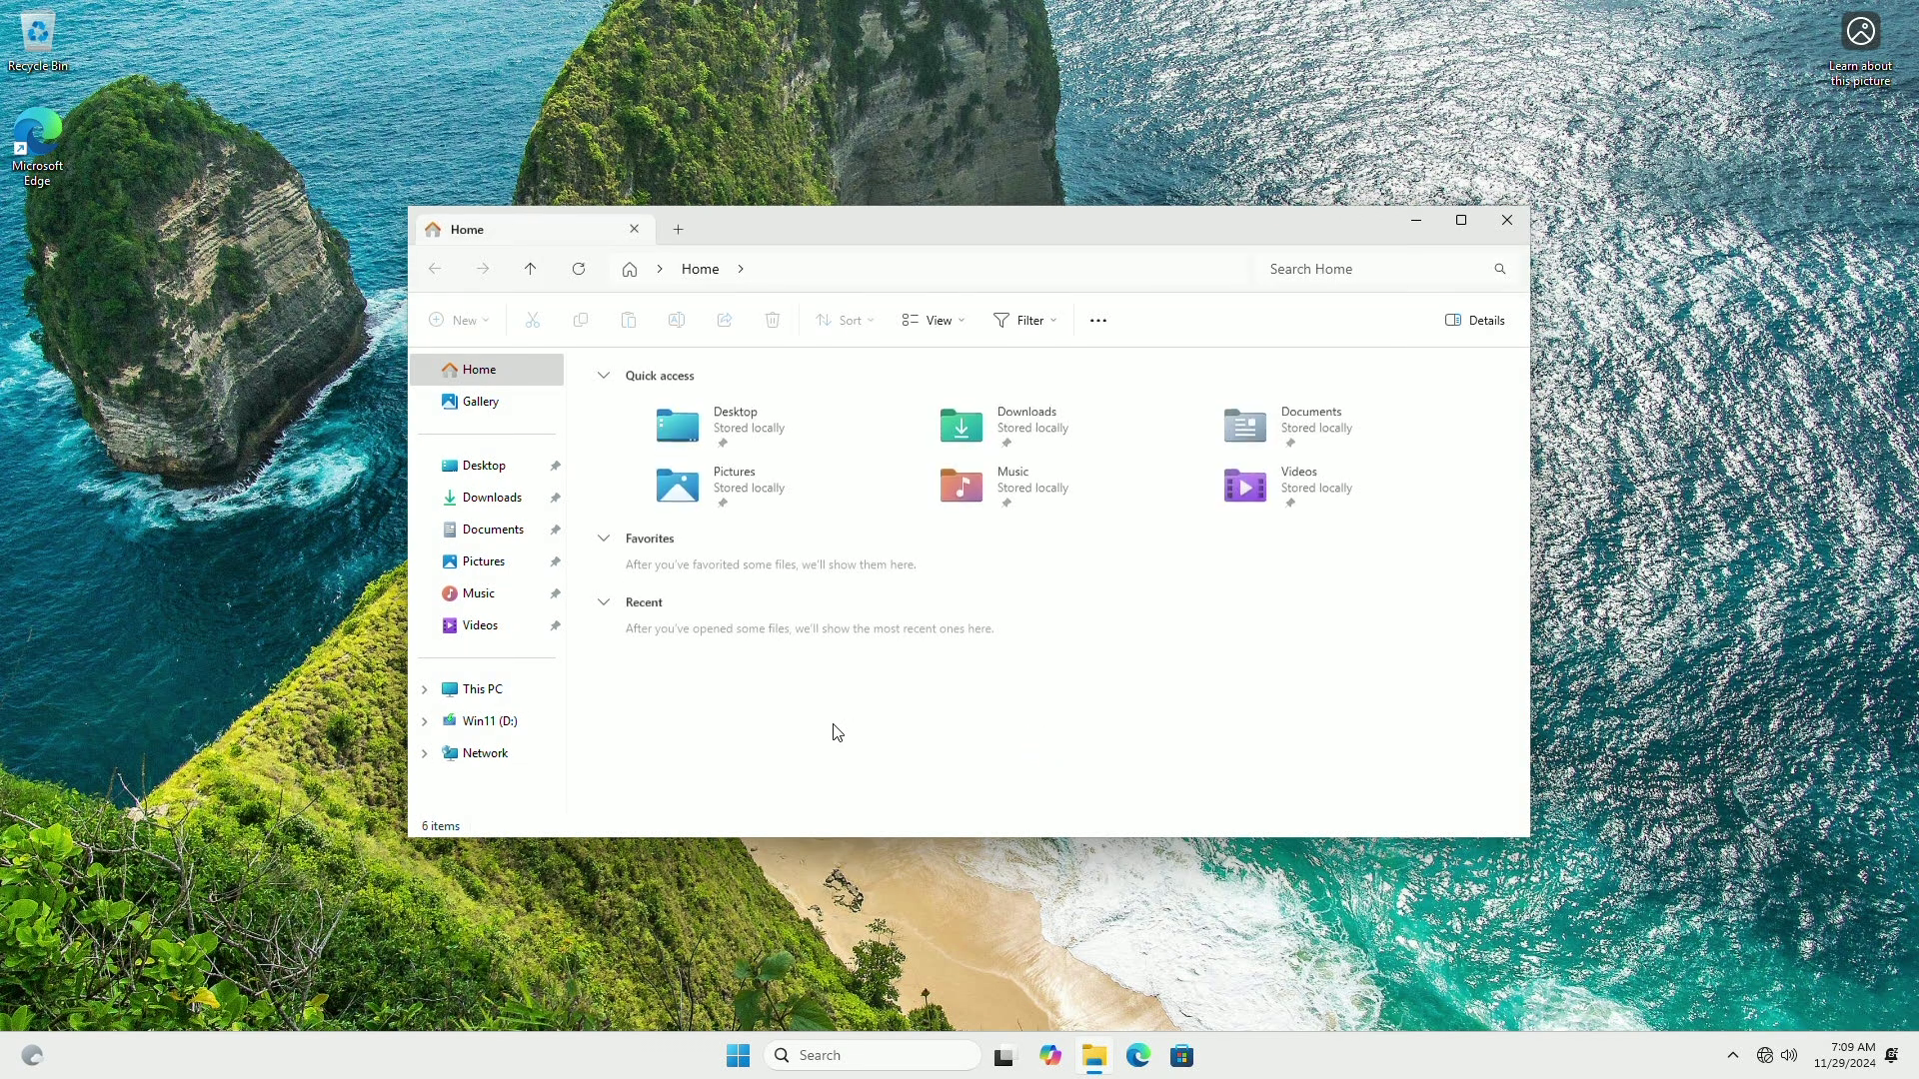
pyautogui.click(500, 723)
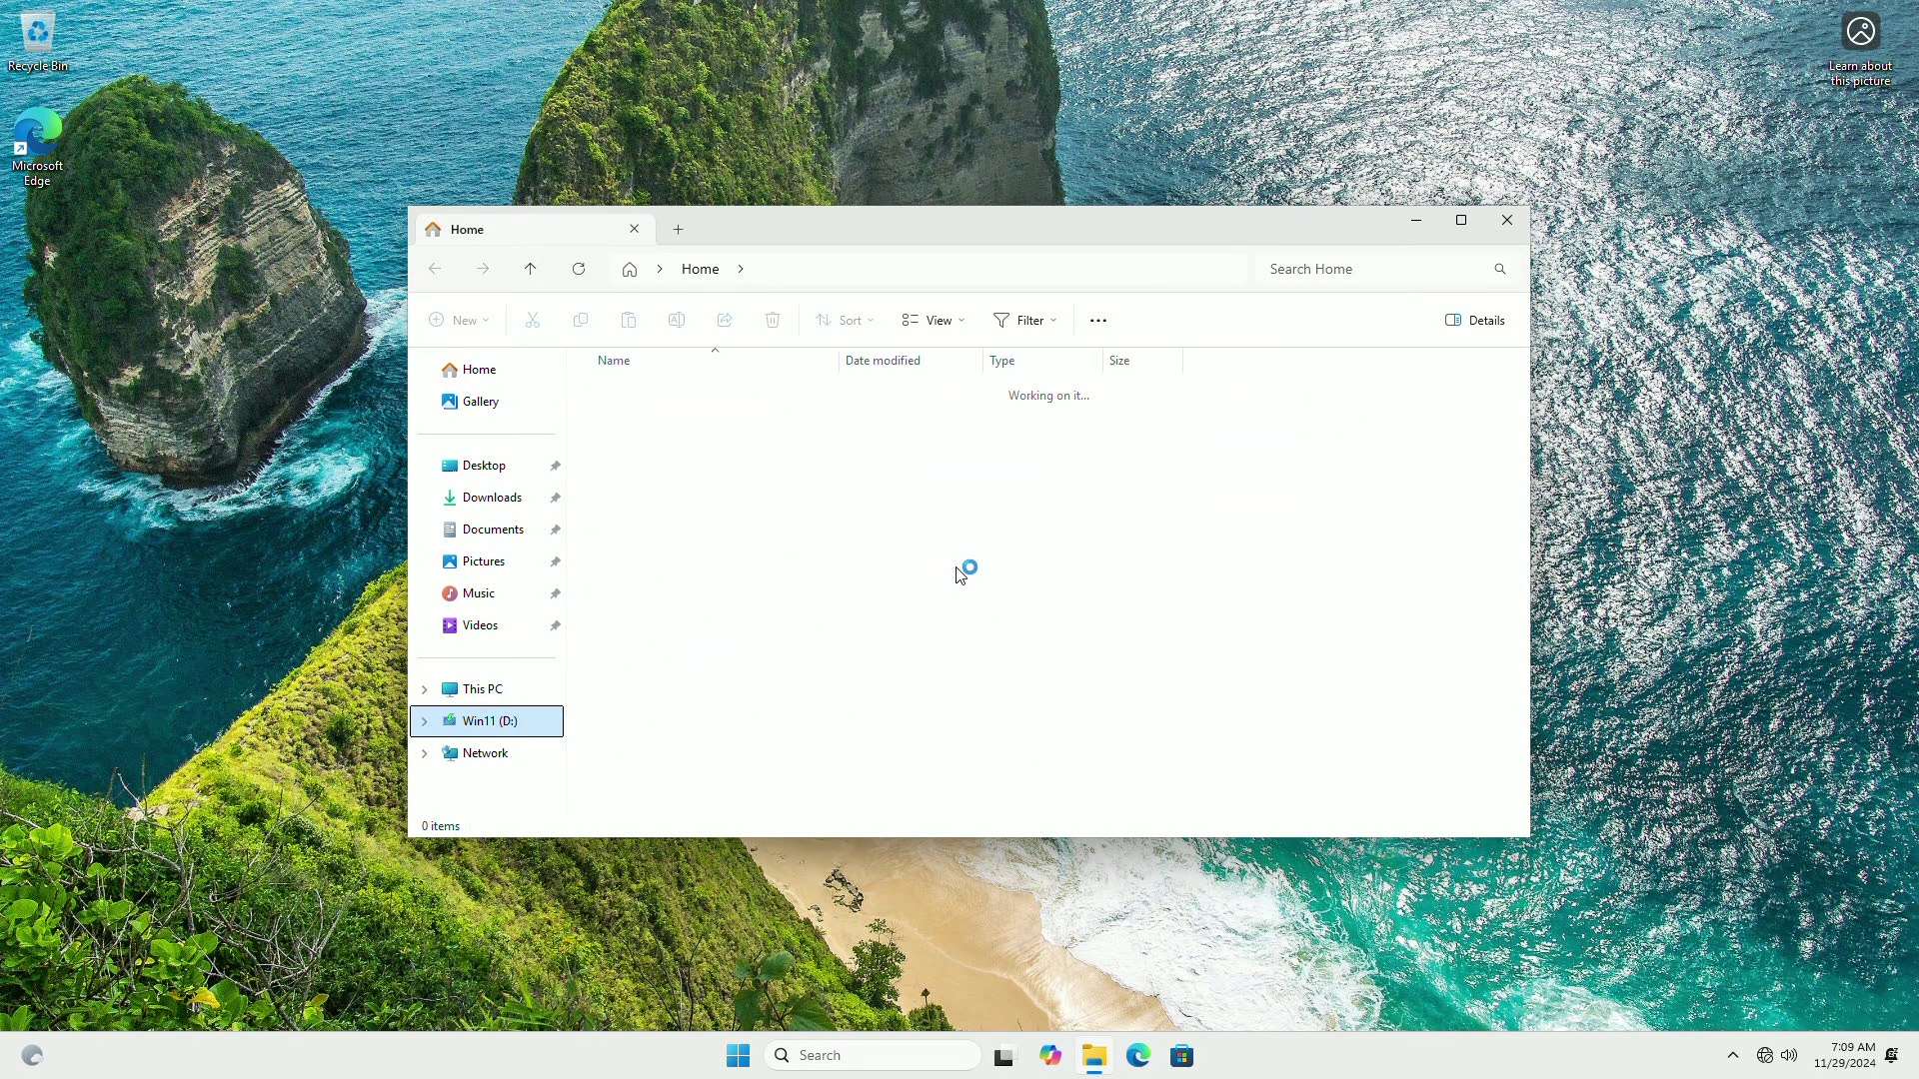
pyautogui.doubleClick(685, 503)
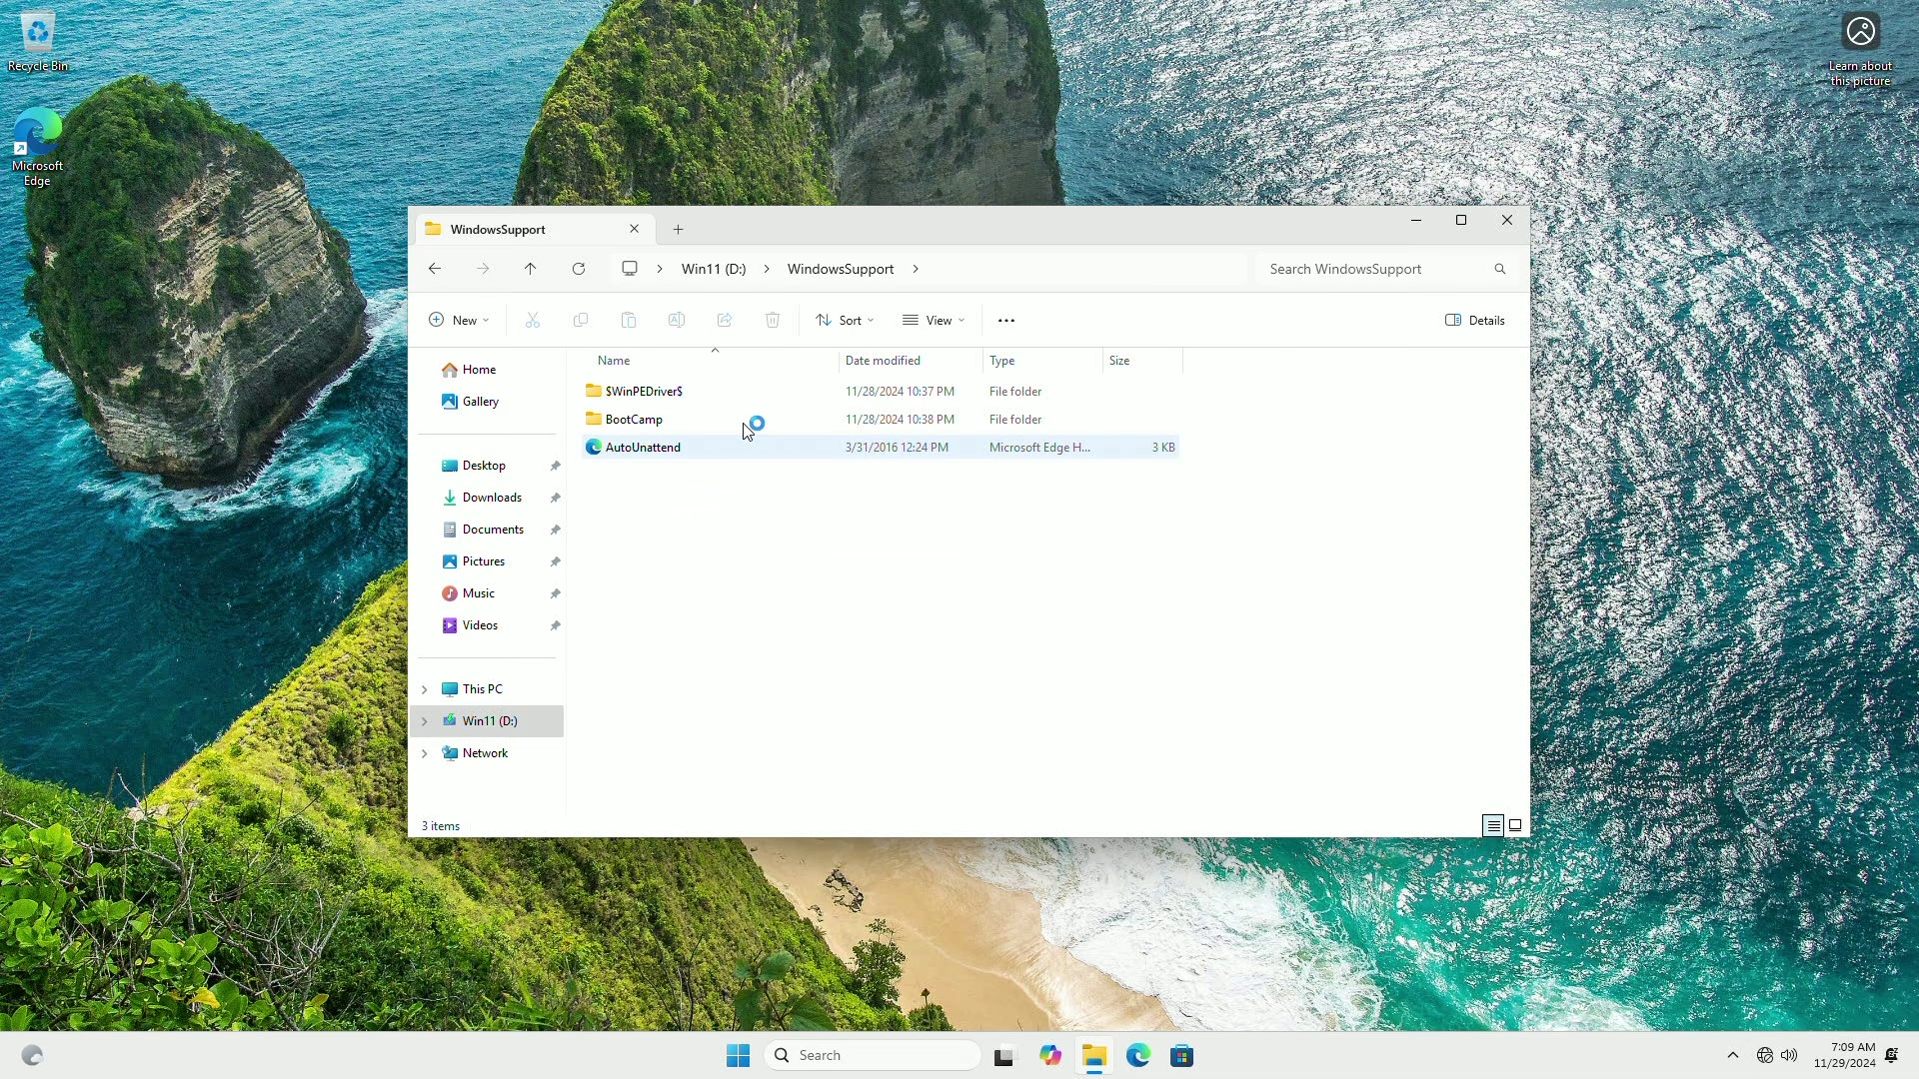
pyautogui.doubleClick(750, 421)
pyautogui.doubleClick(751, 450)
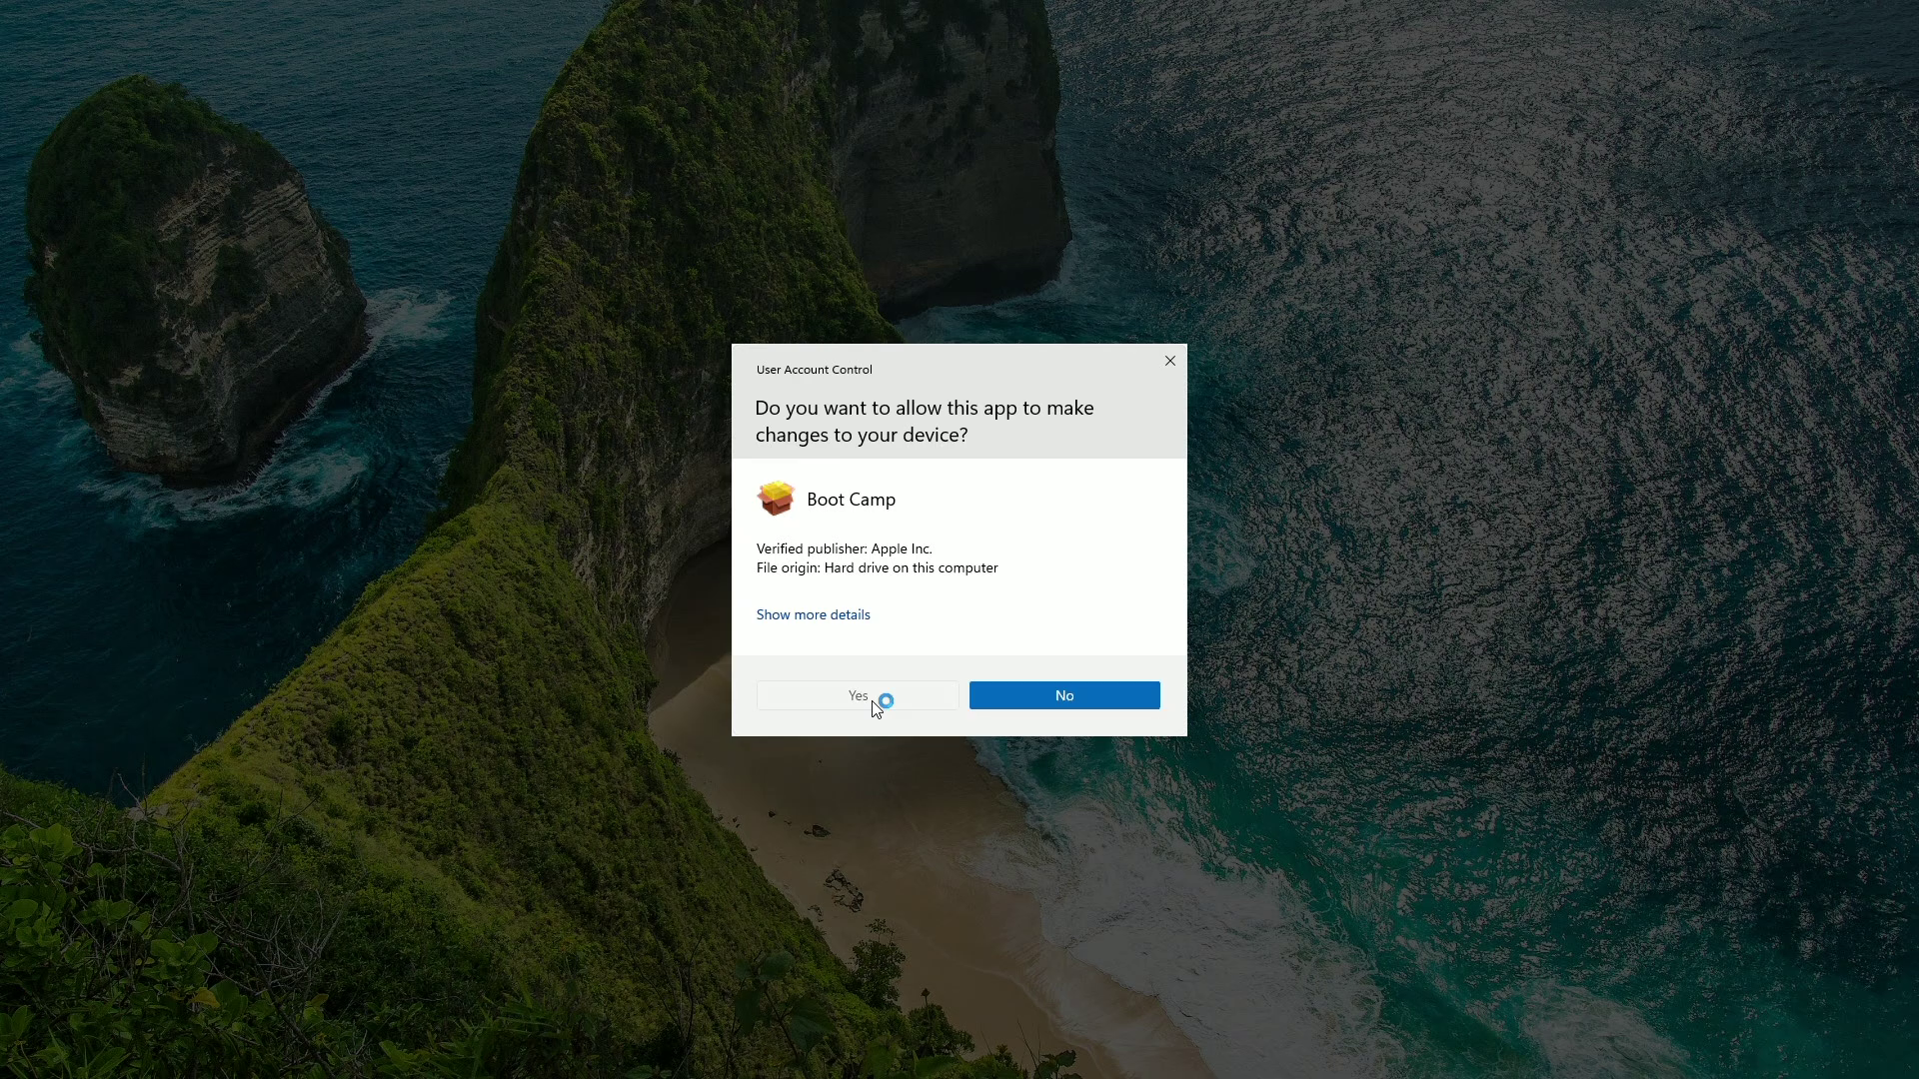
pyautogui.click(878, 706)
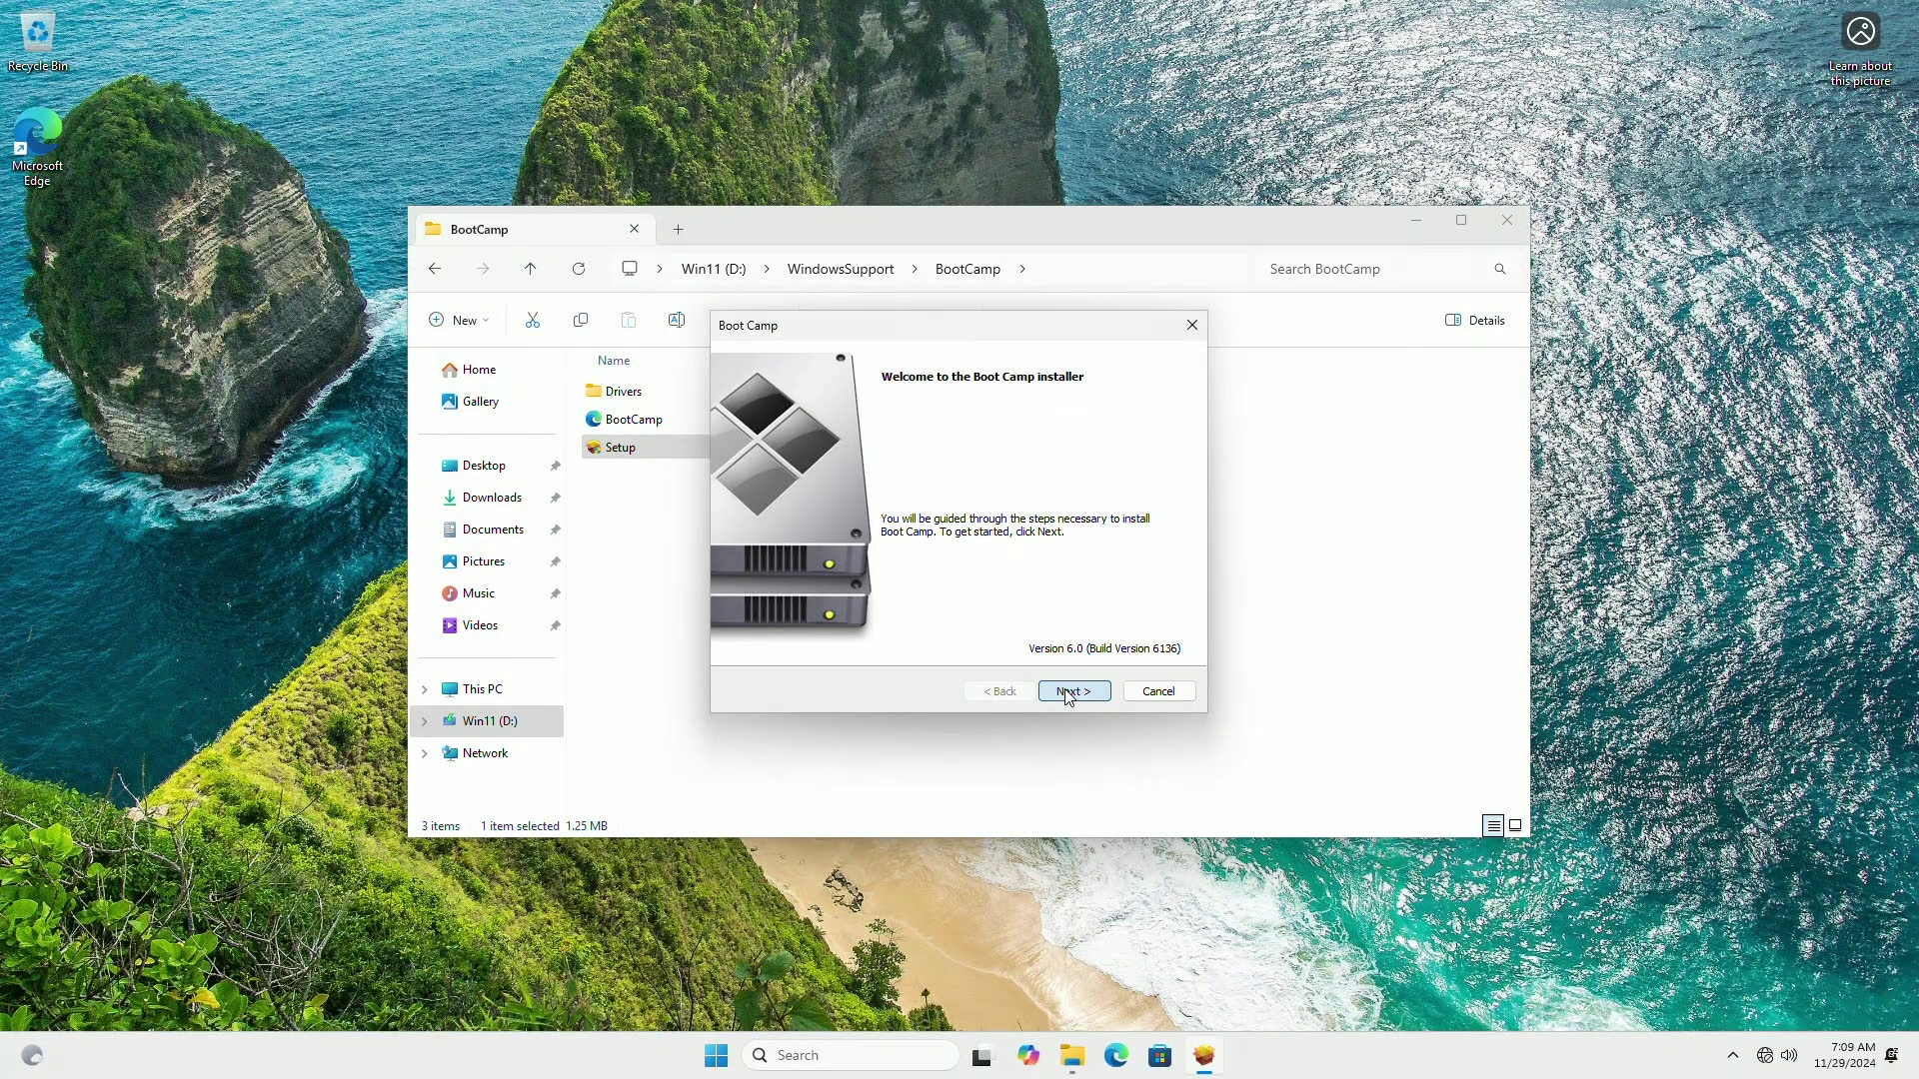
# Accept the license agreement, install Boot Camp and restart the computer to apply its configuration changes.
pyautogui.click(1061, 692)
pyautogui.click(890, 612)
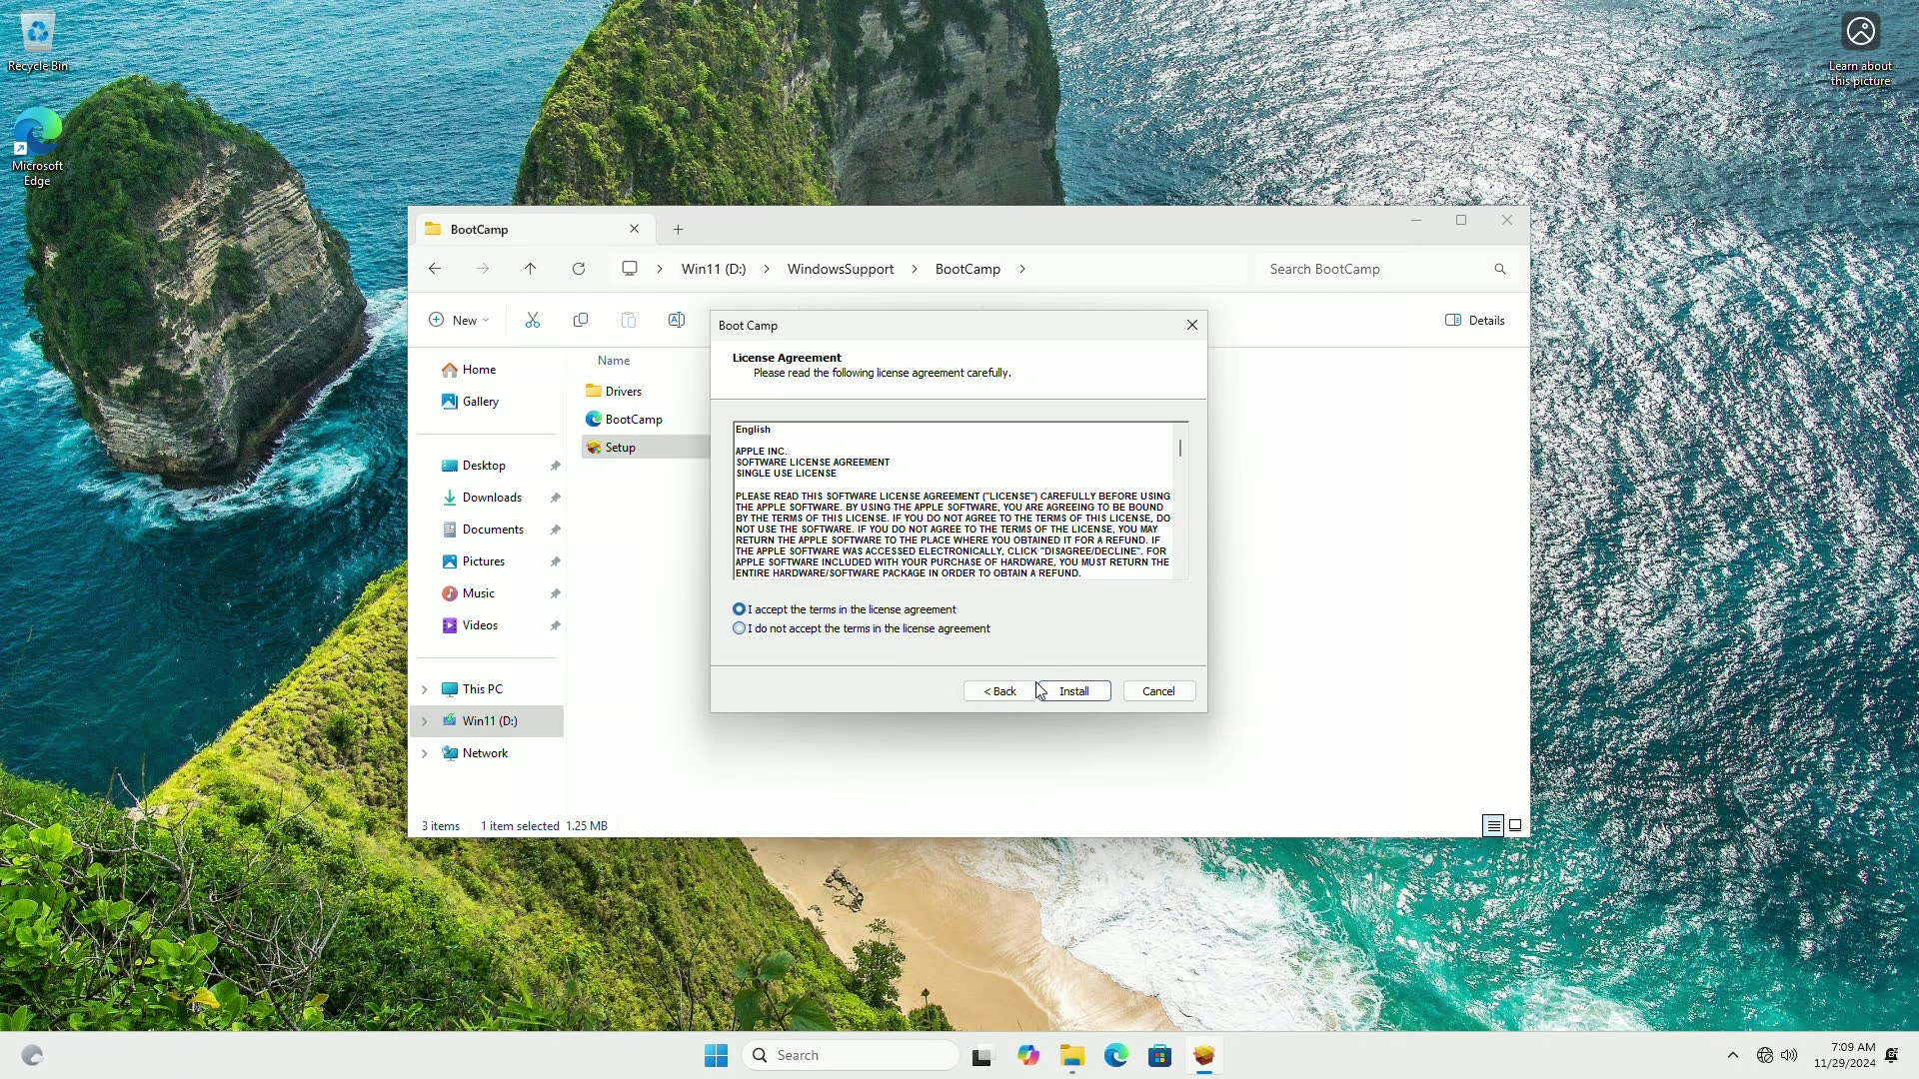
pyautogui.click(1072, 692)
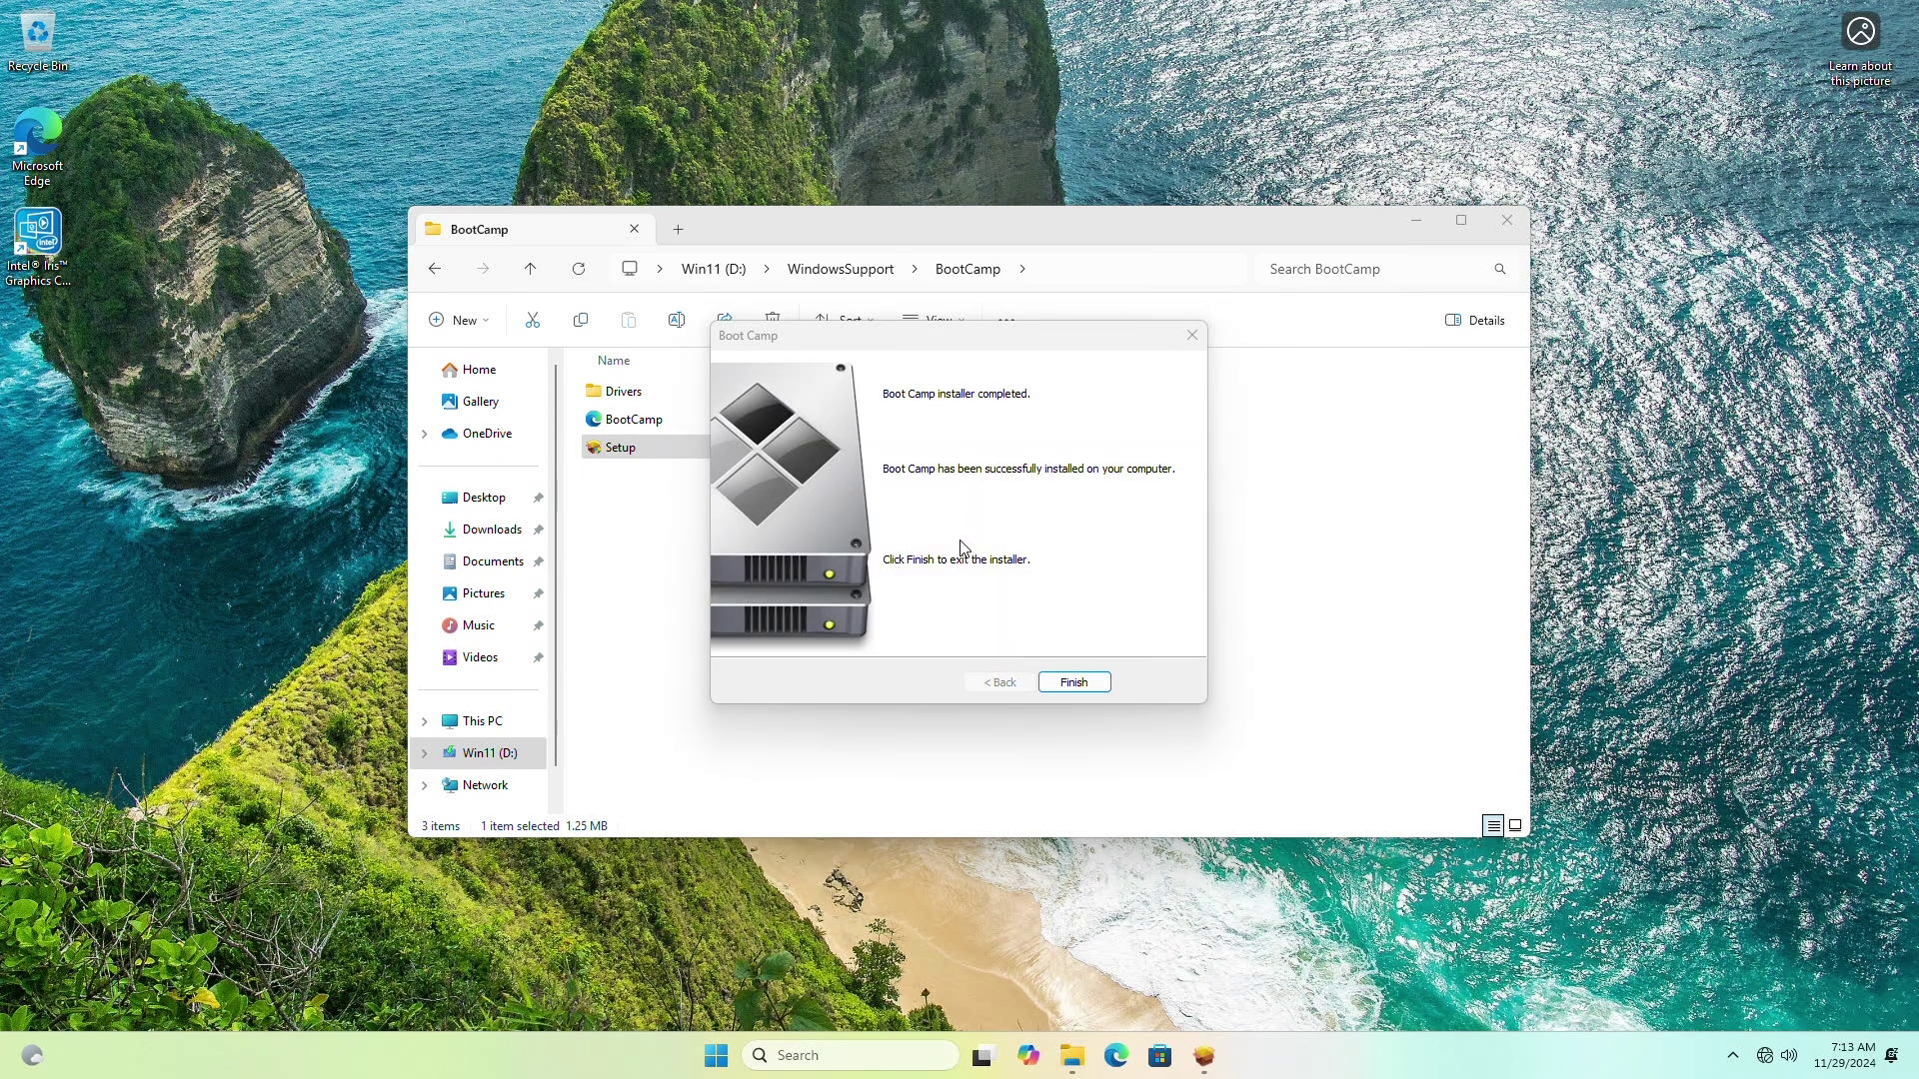
pyautogui.click(1067, 681)
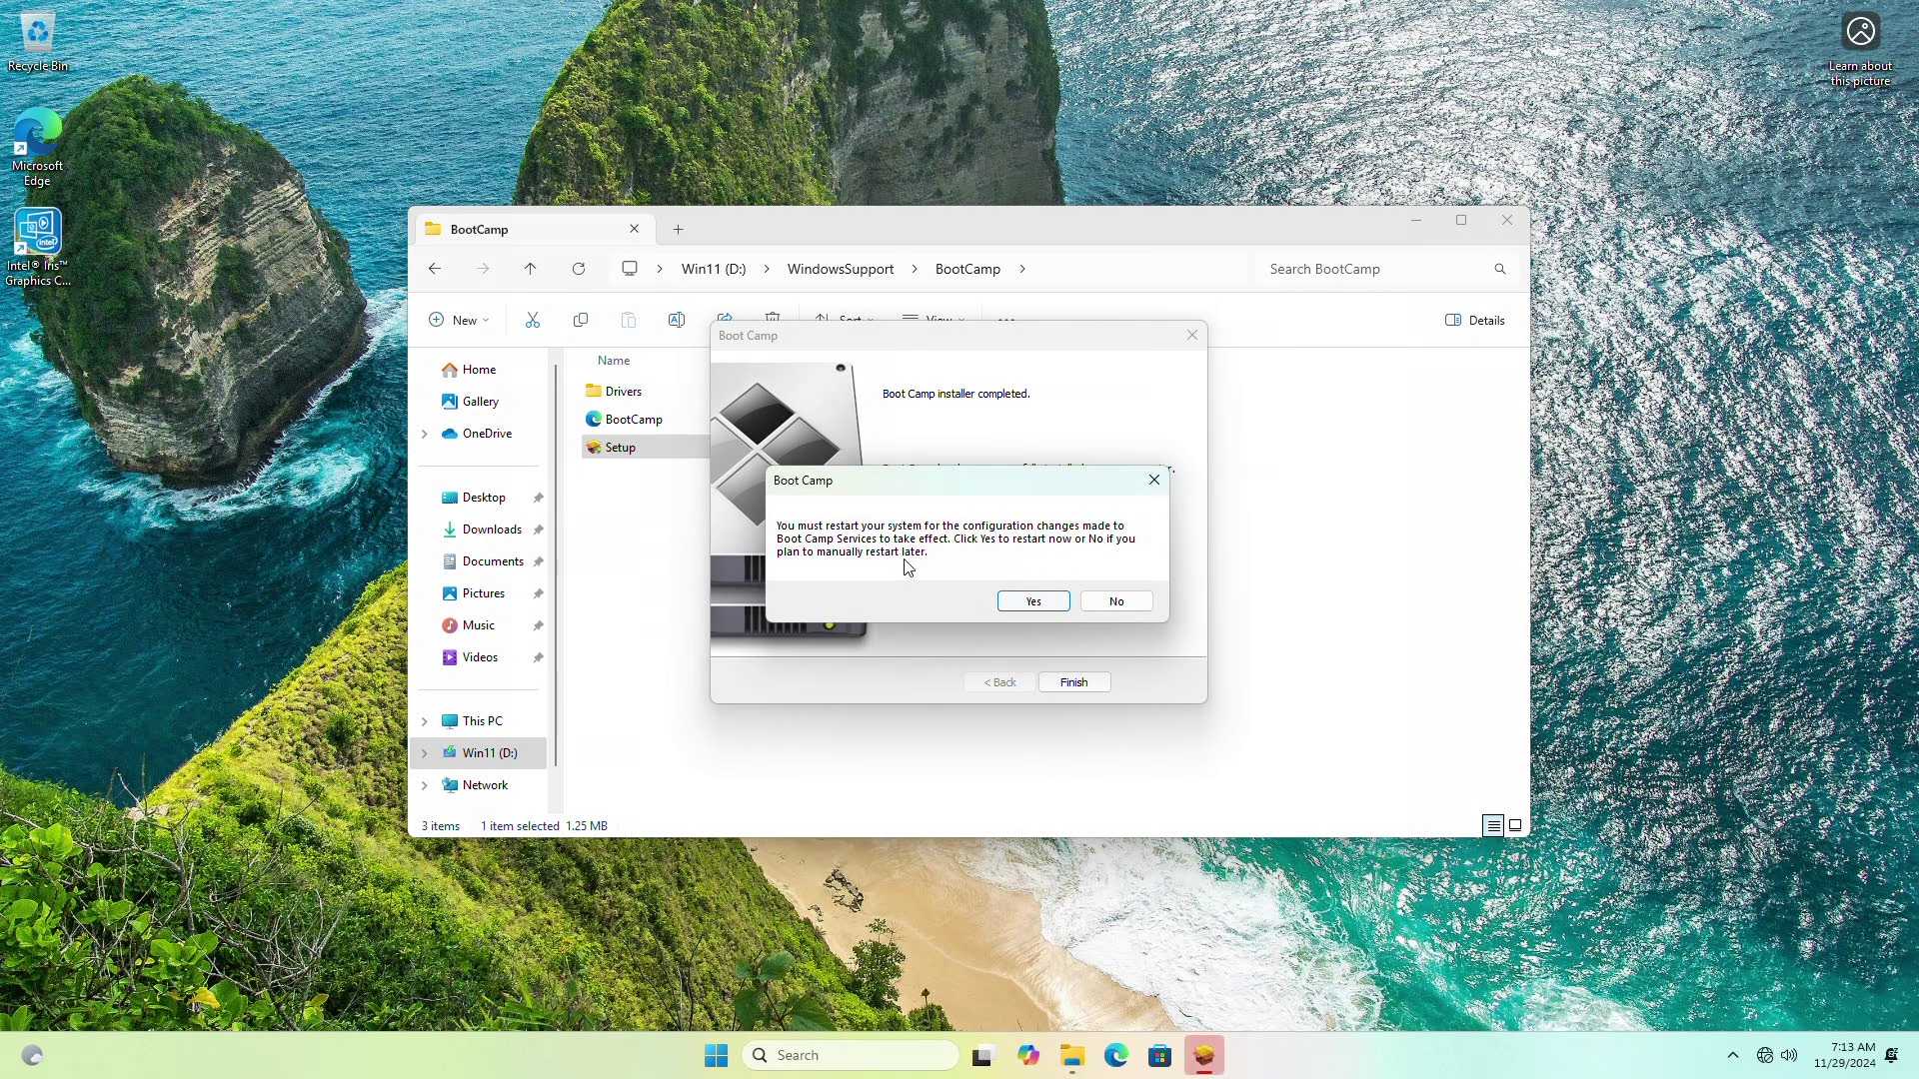
pyautogui.click(1032, 602)
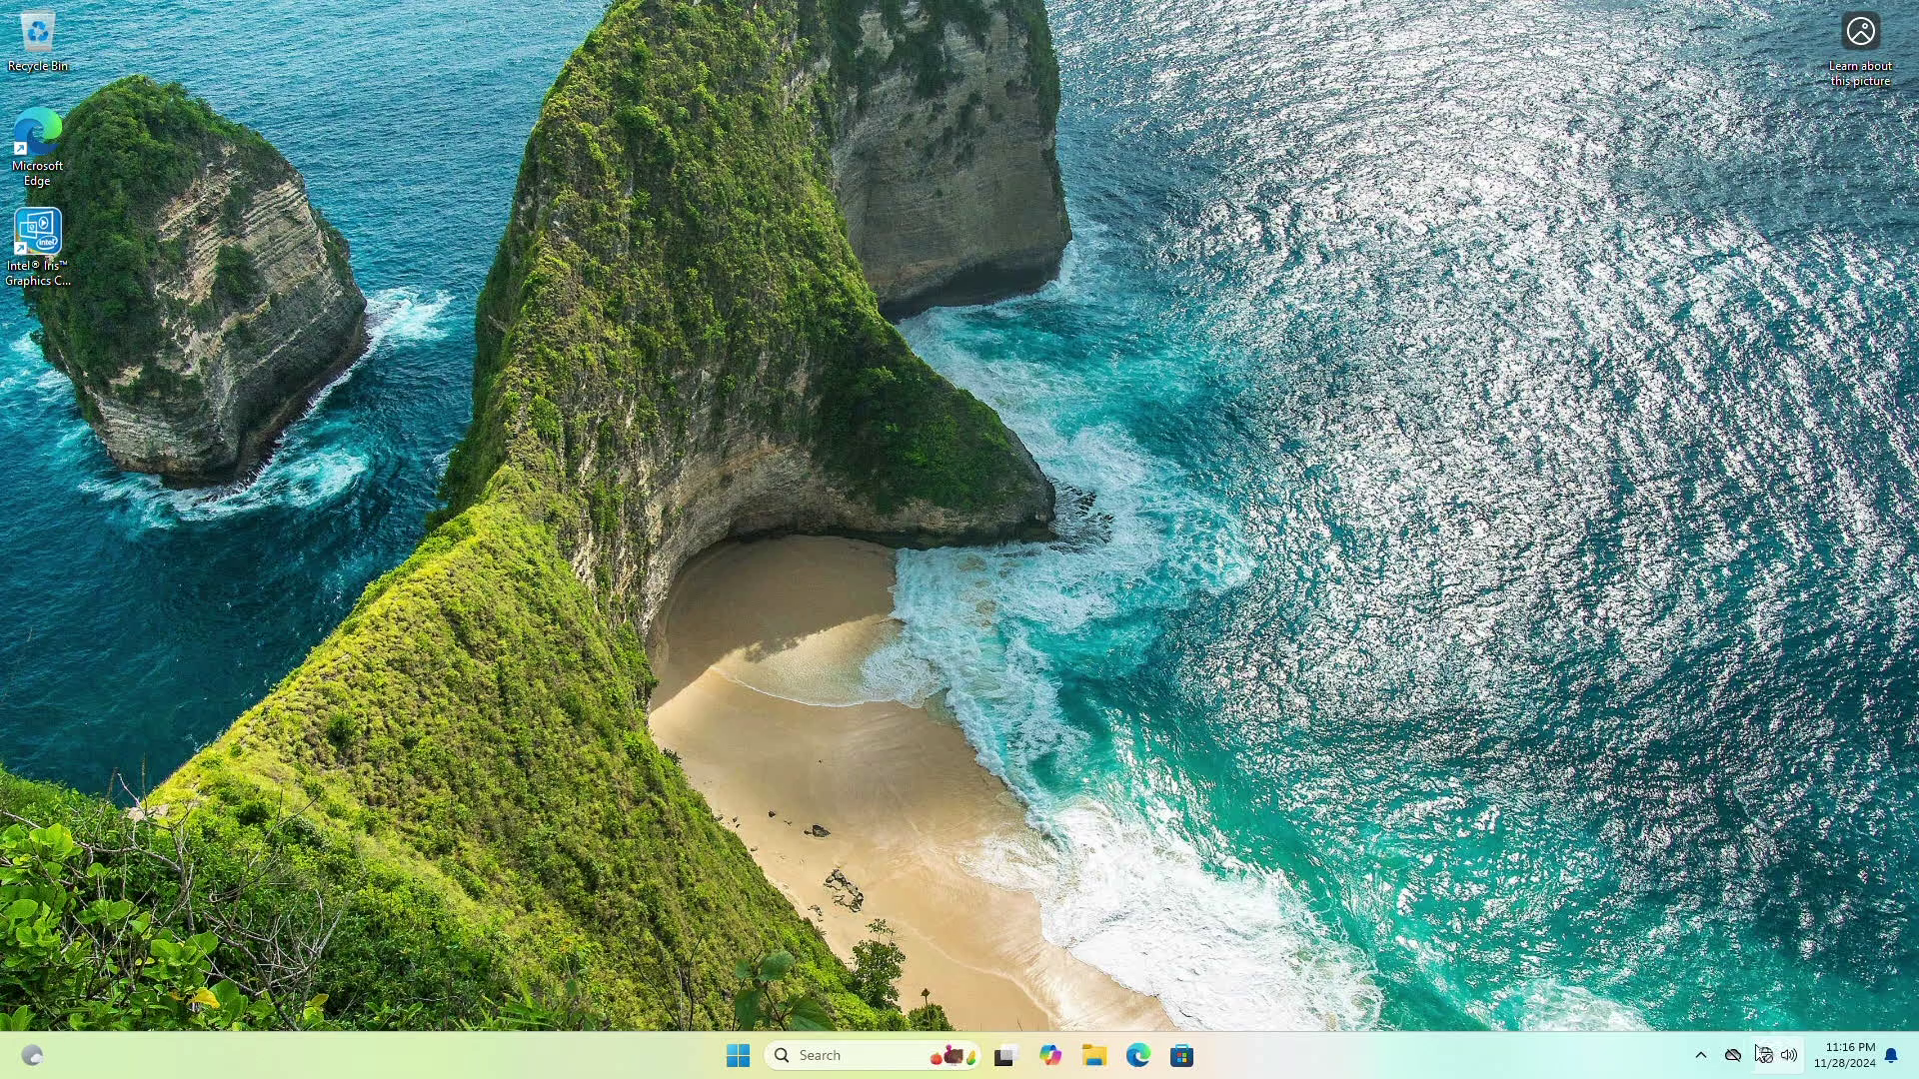
# Check the Wi-Fi, Bluetooth and sound controls in the quick settings.
pyautogui.click(1764, 1054)
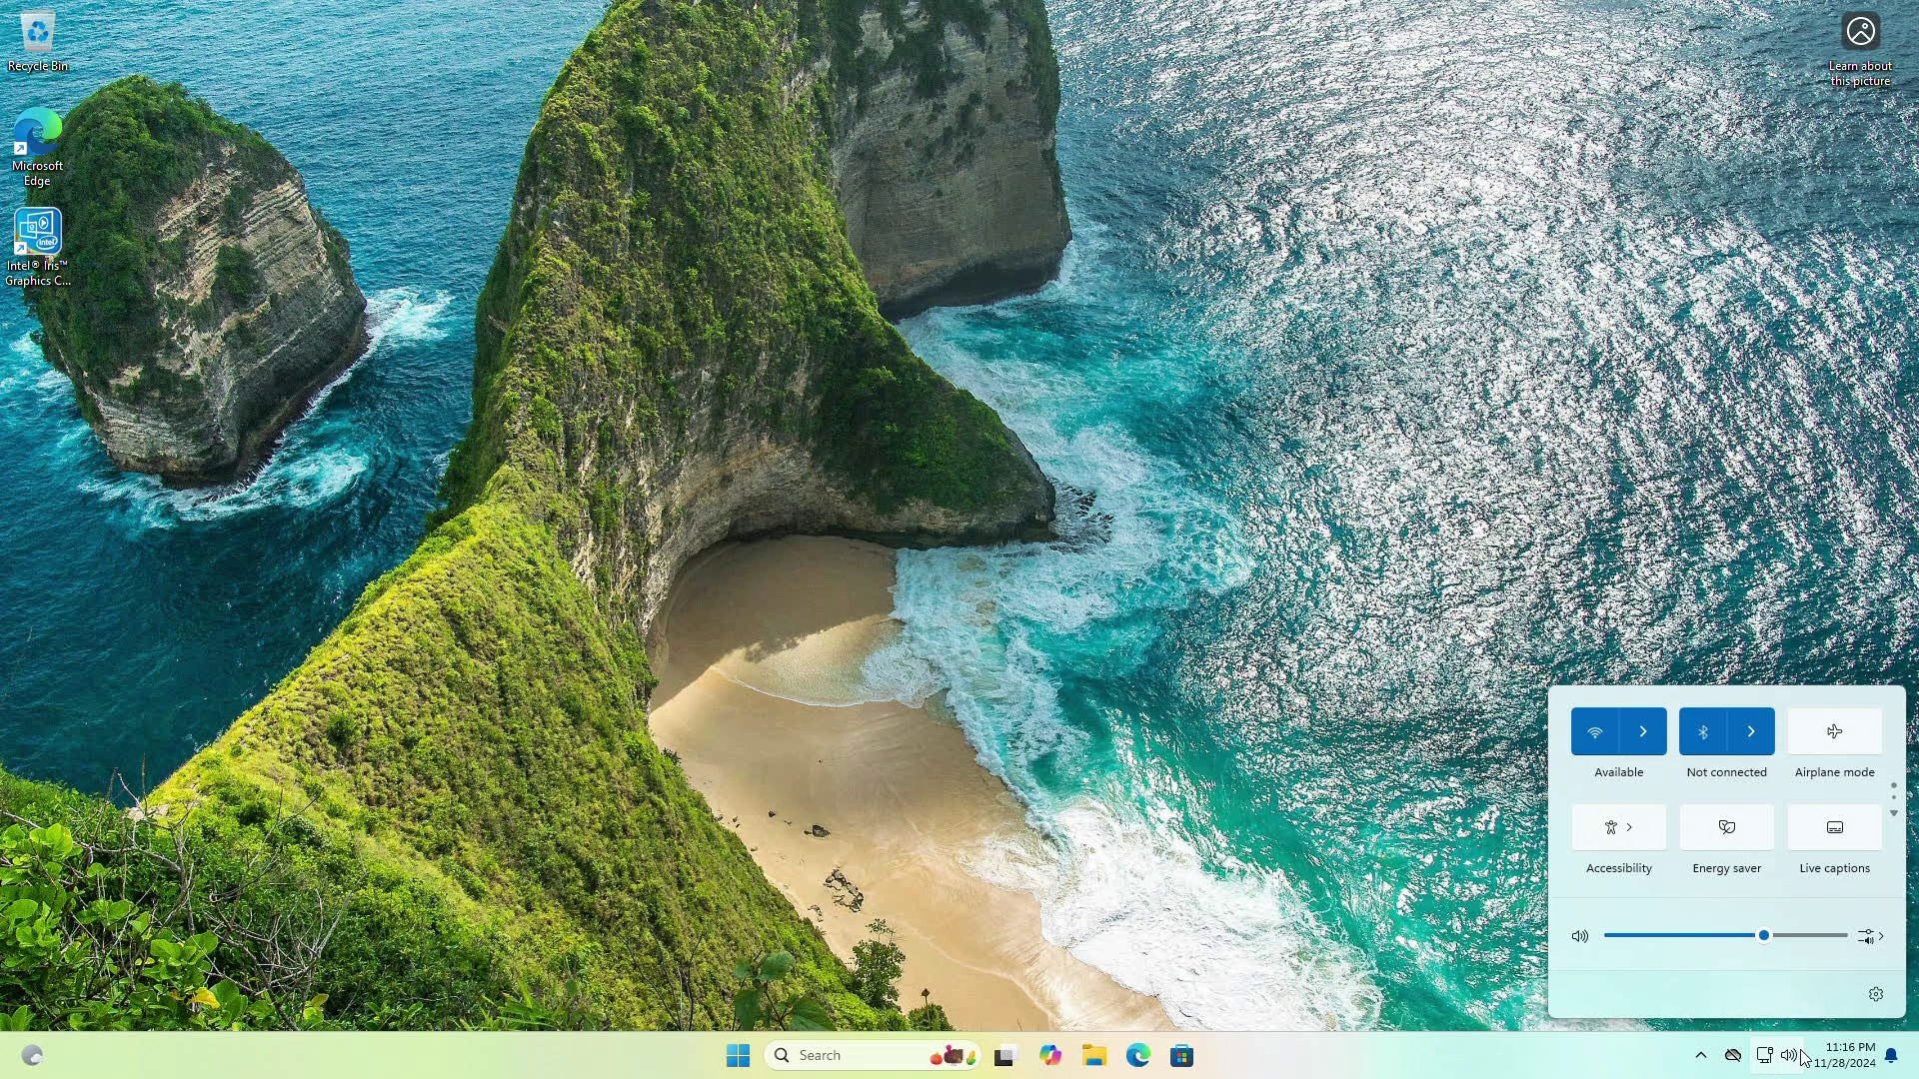
pyautogui.click(17, 934)
# Turn on getting the latest Windows updates as soon as they're available, and check for updates, restarting to finish installing KB5046740.
pyautogui.click(738, 1054)
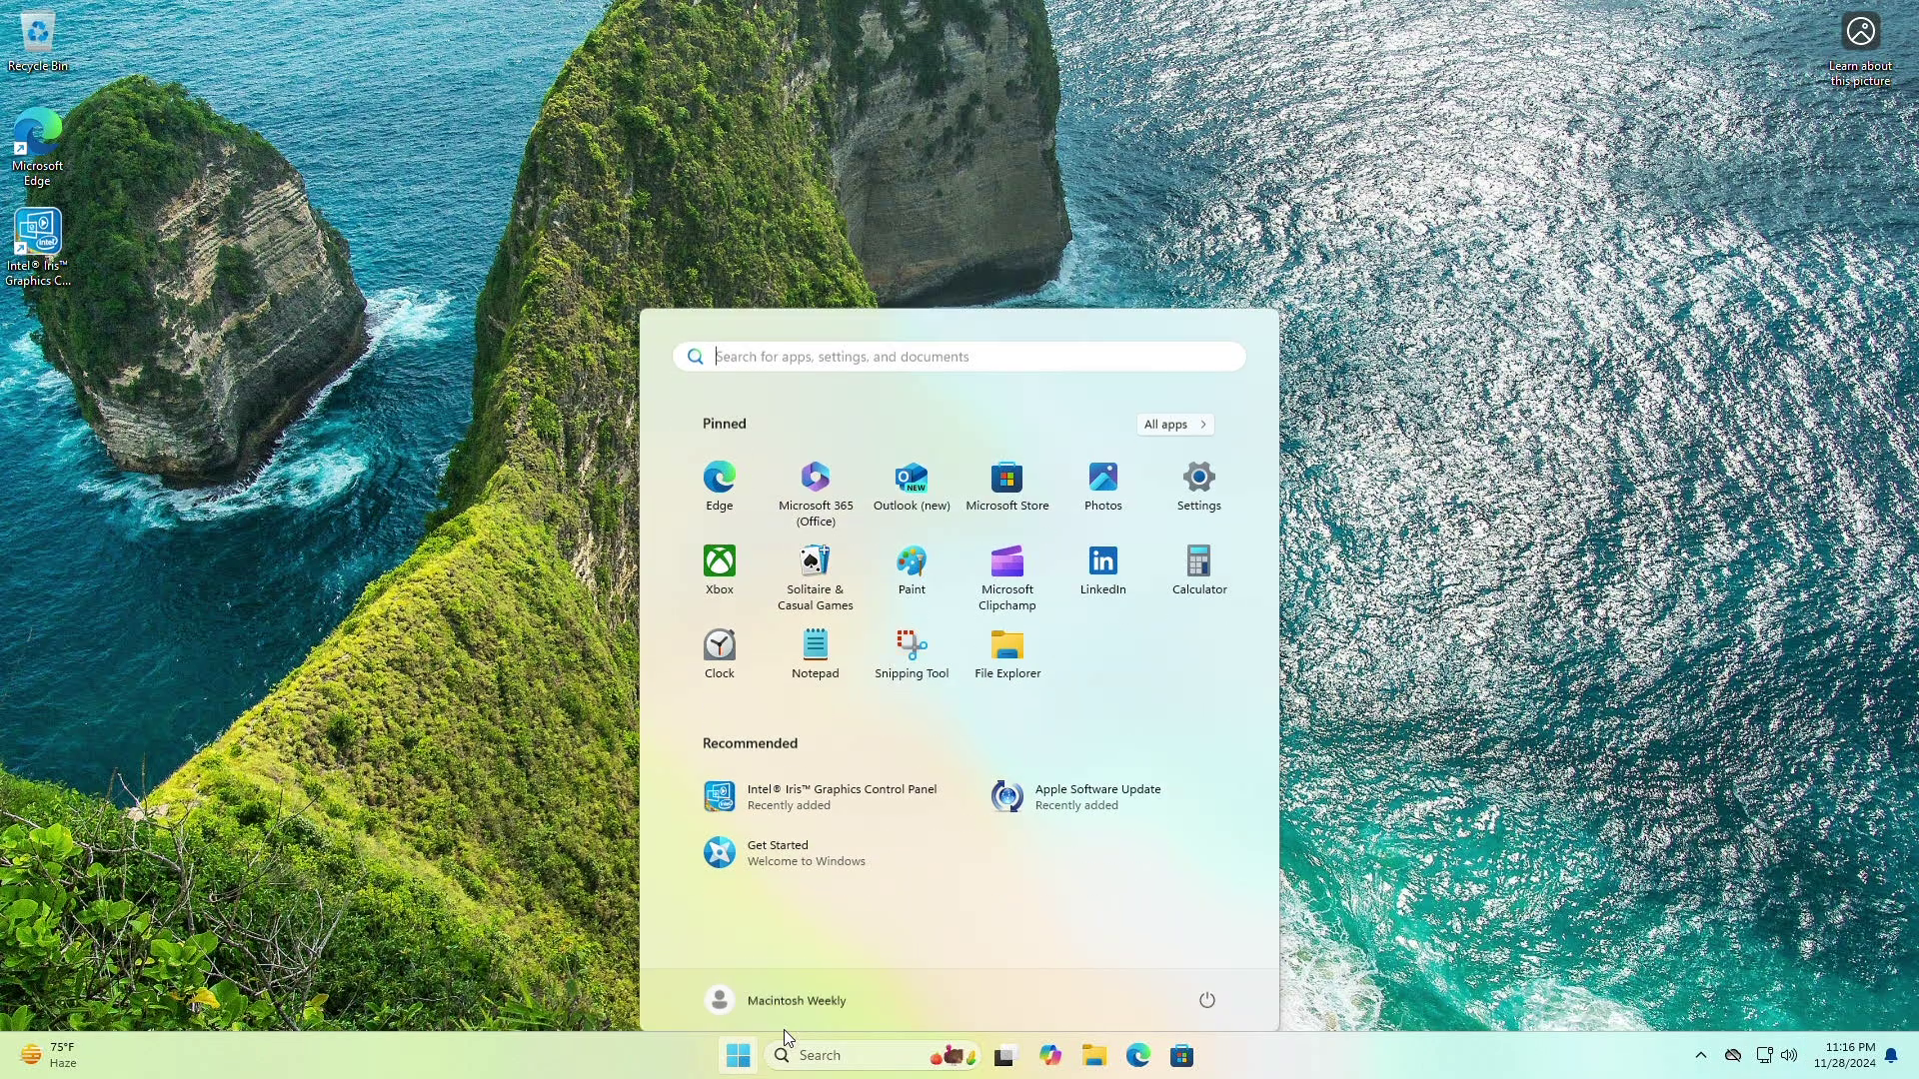
pyautogui.click(1196, 485)
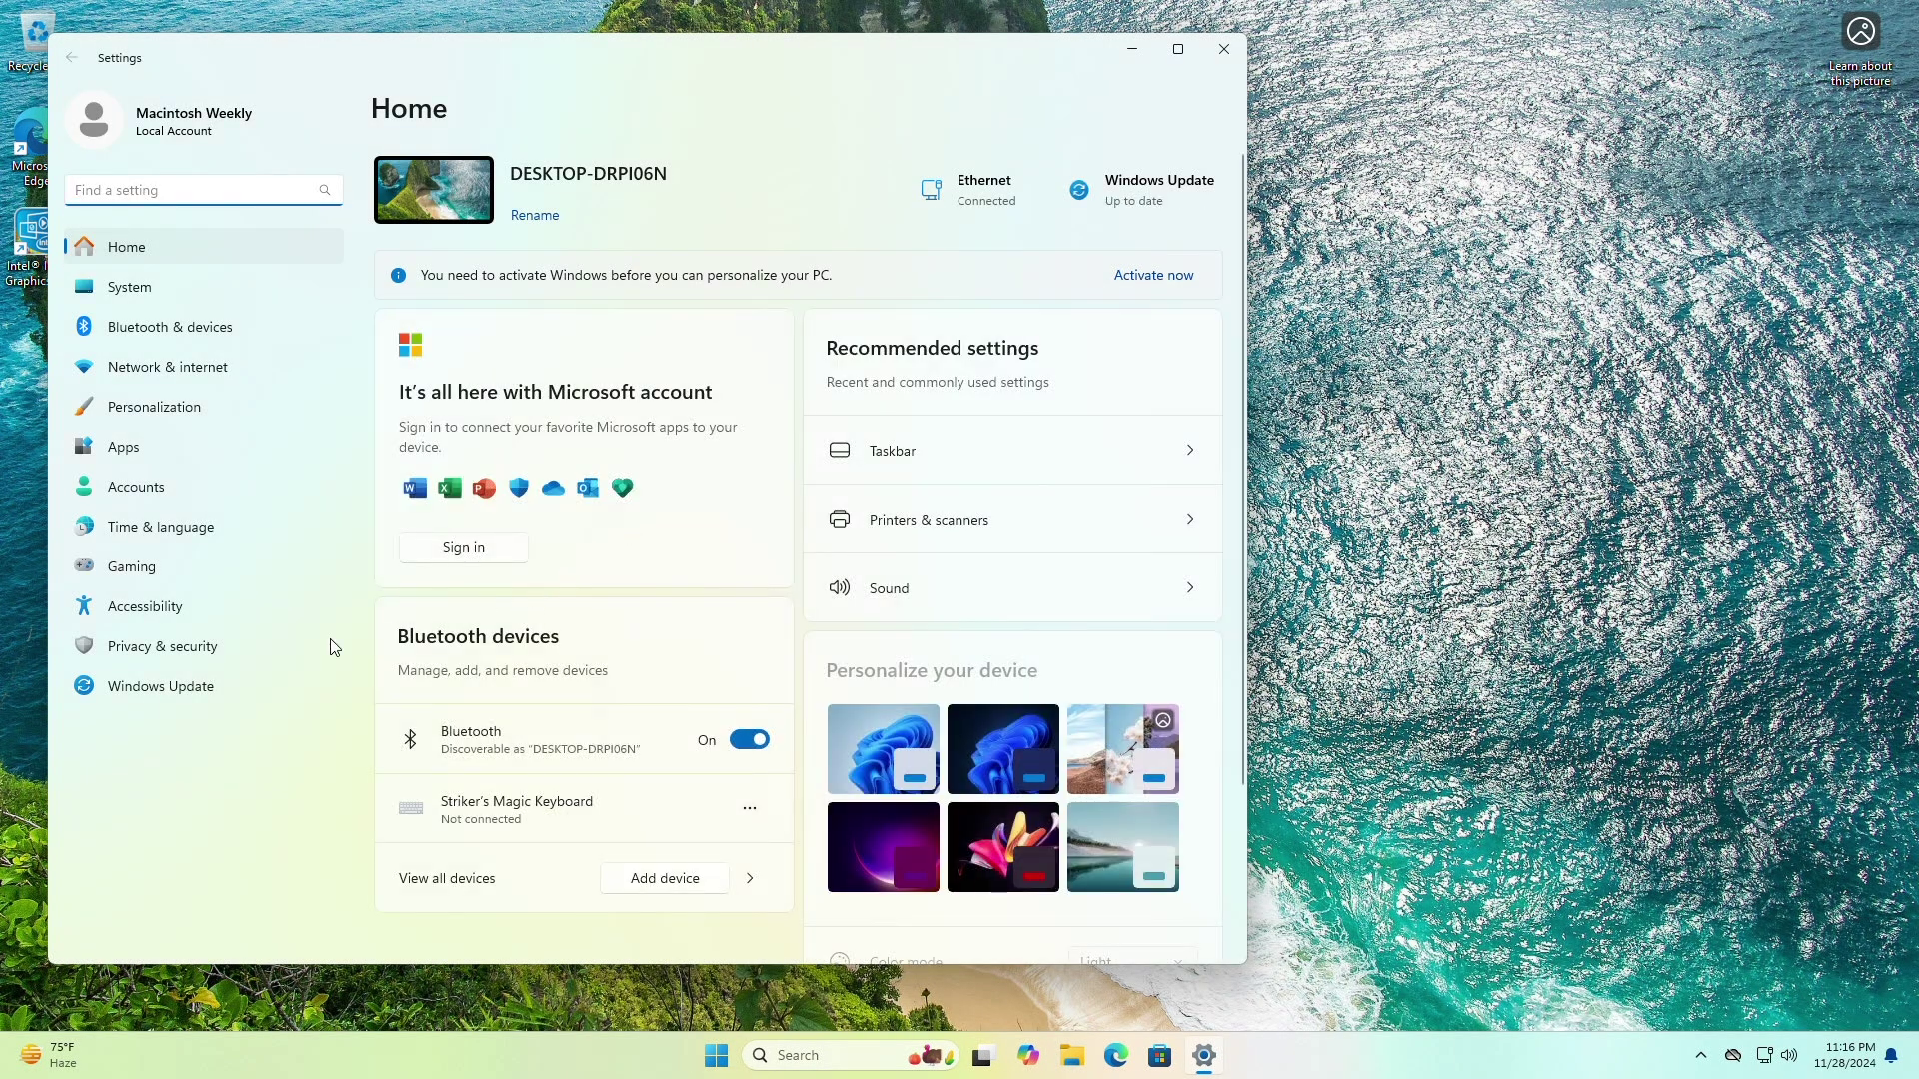
pyautogui.click(176, 699)
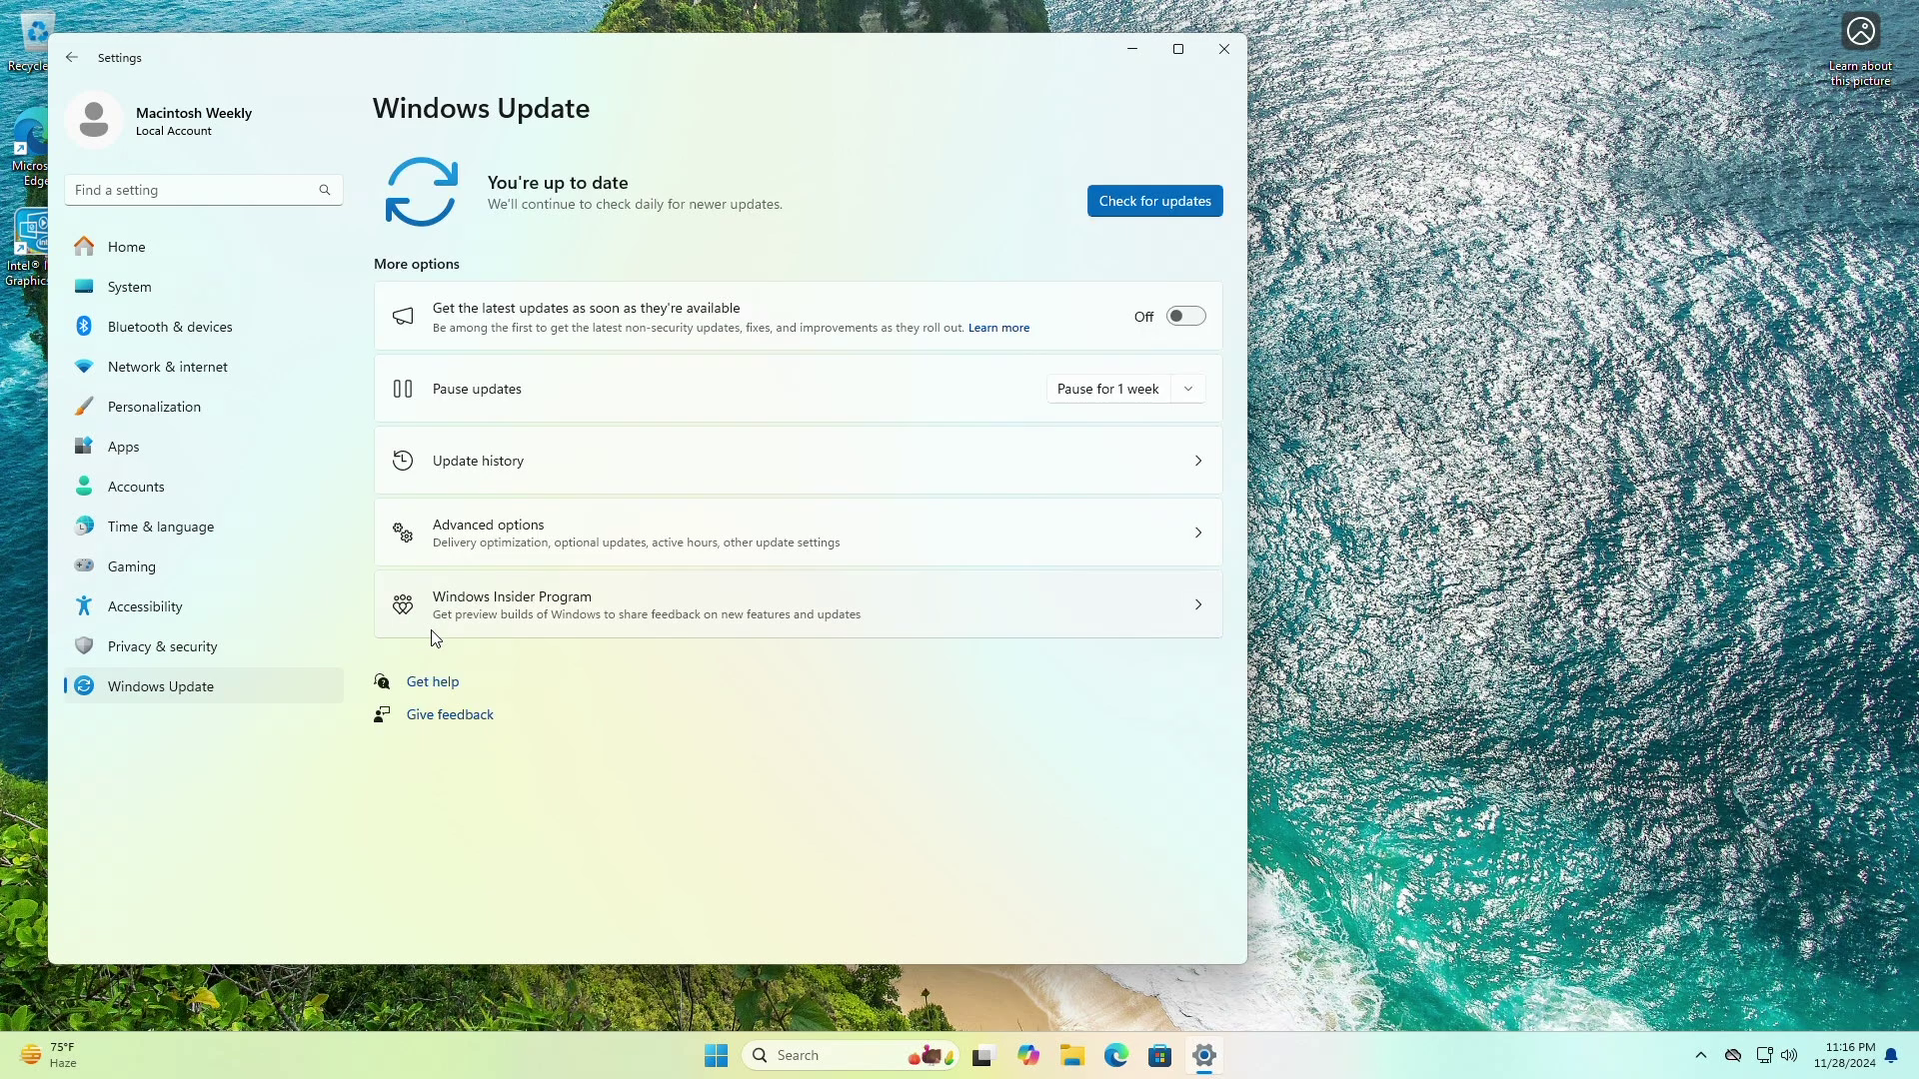
pyautogui.click(1183, 324)
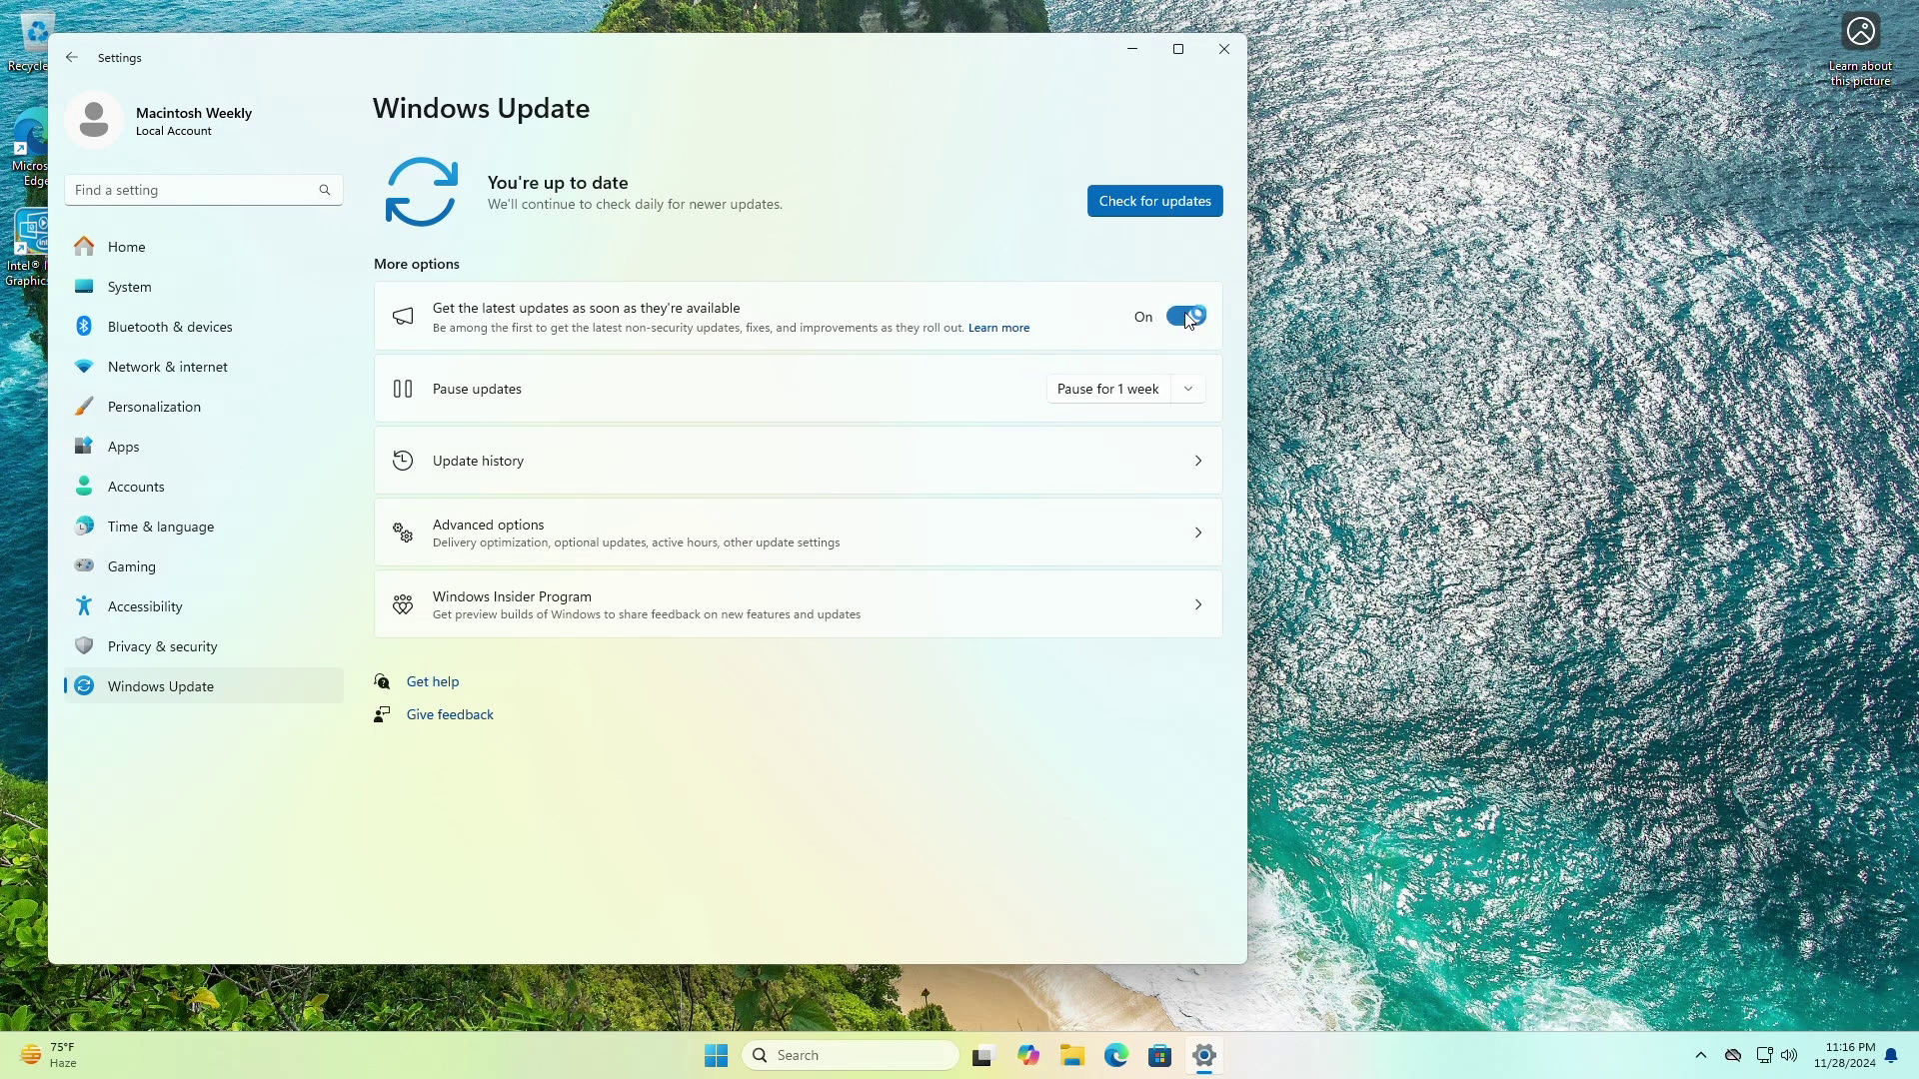
pyautogui.click(1117, 203)
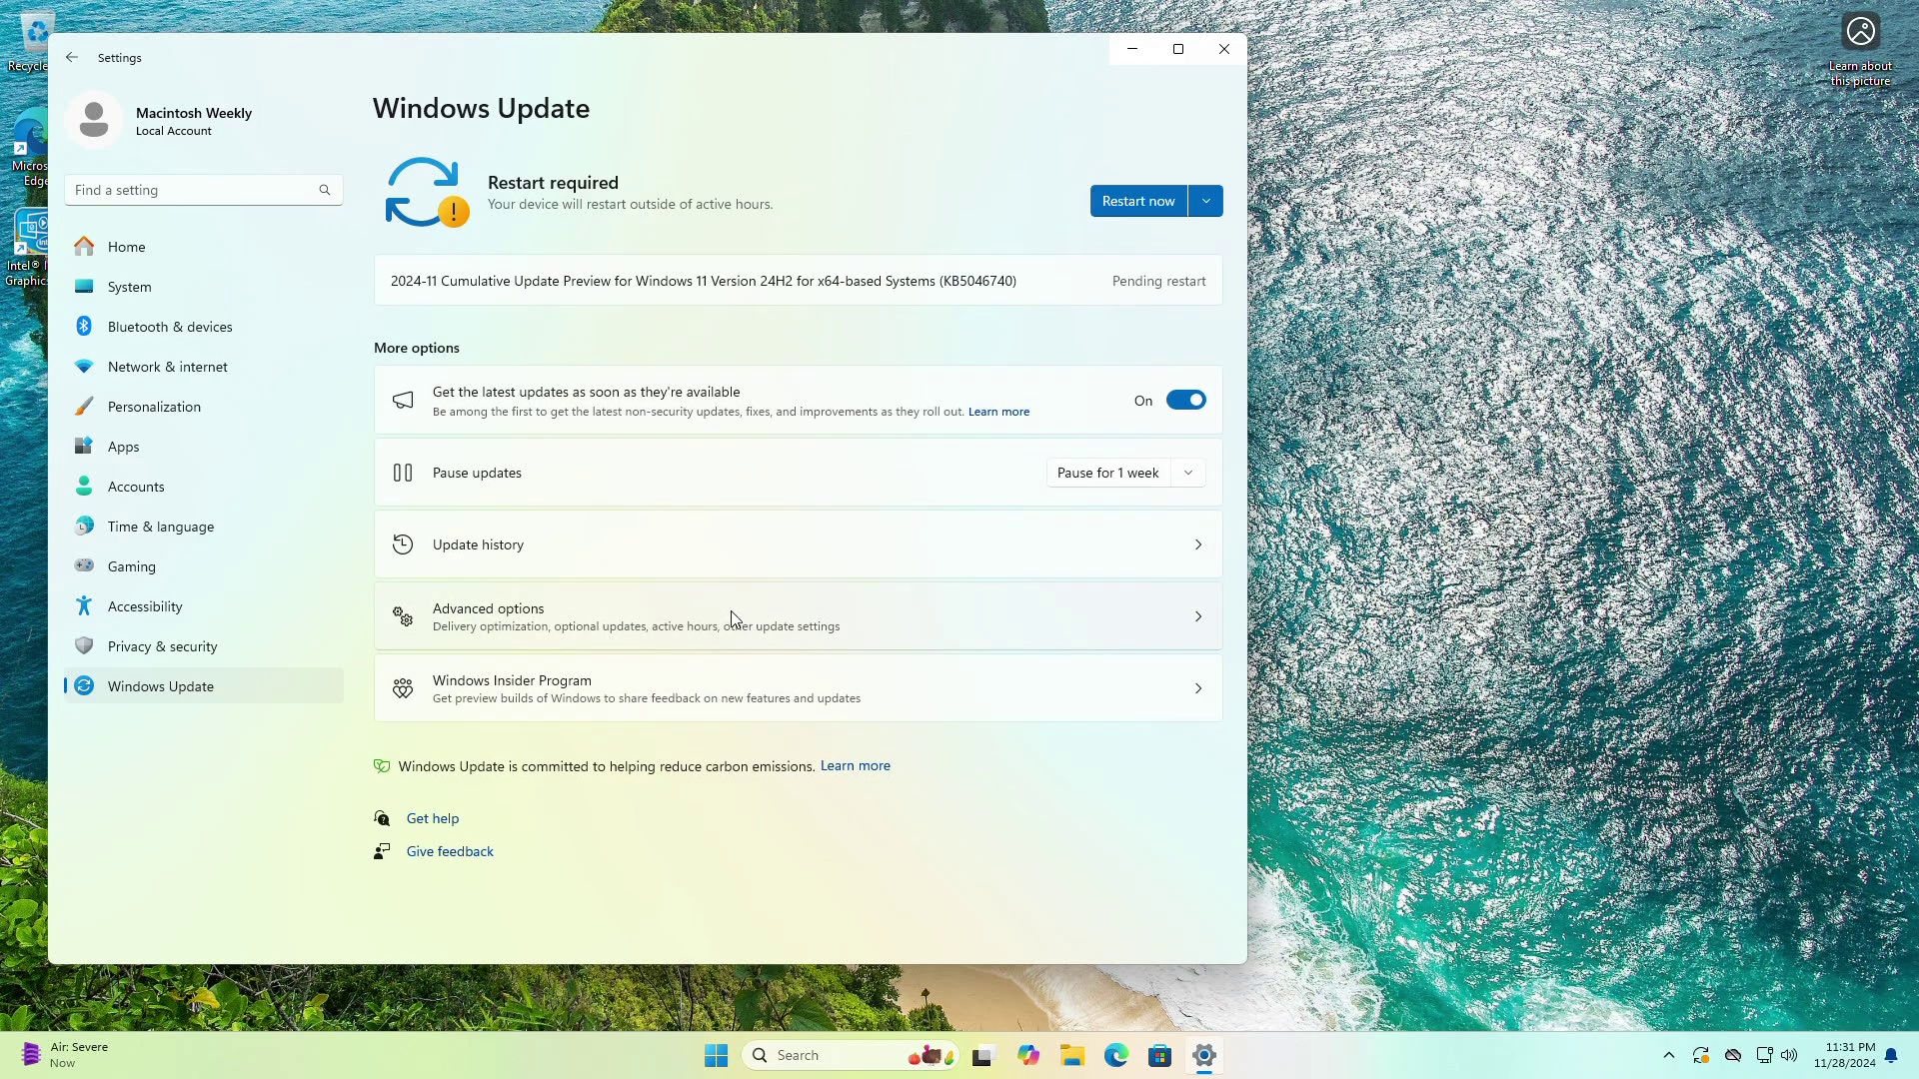
pyautogui.click(1144, 198)
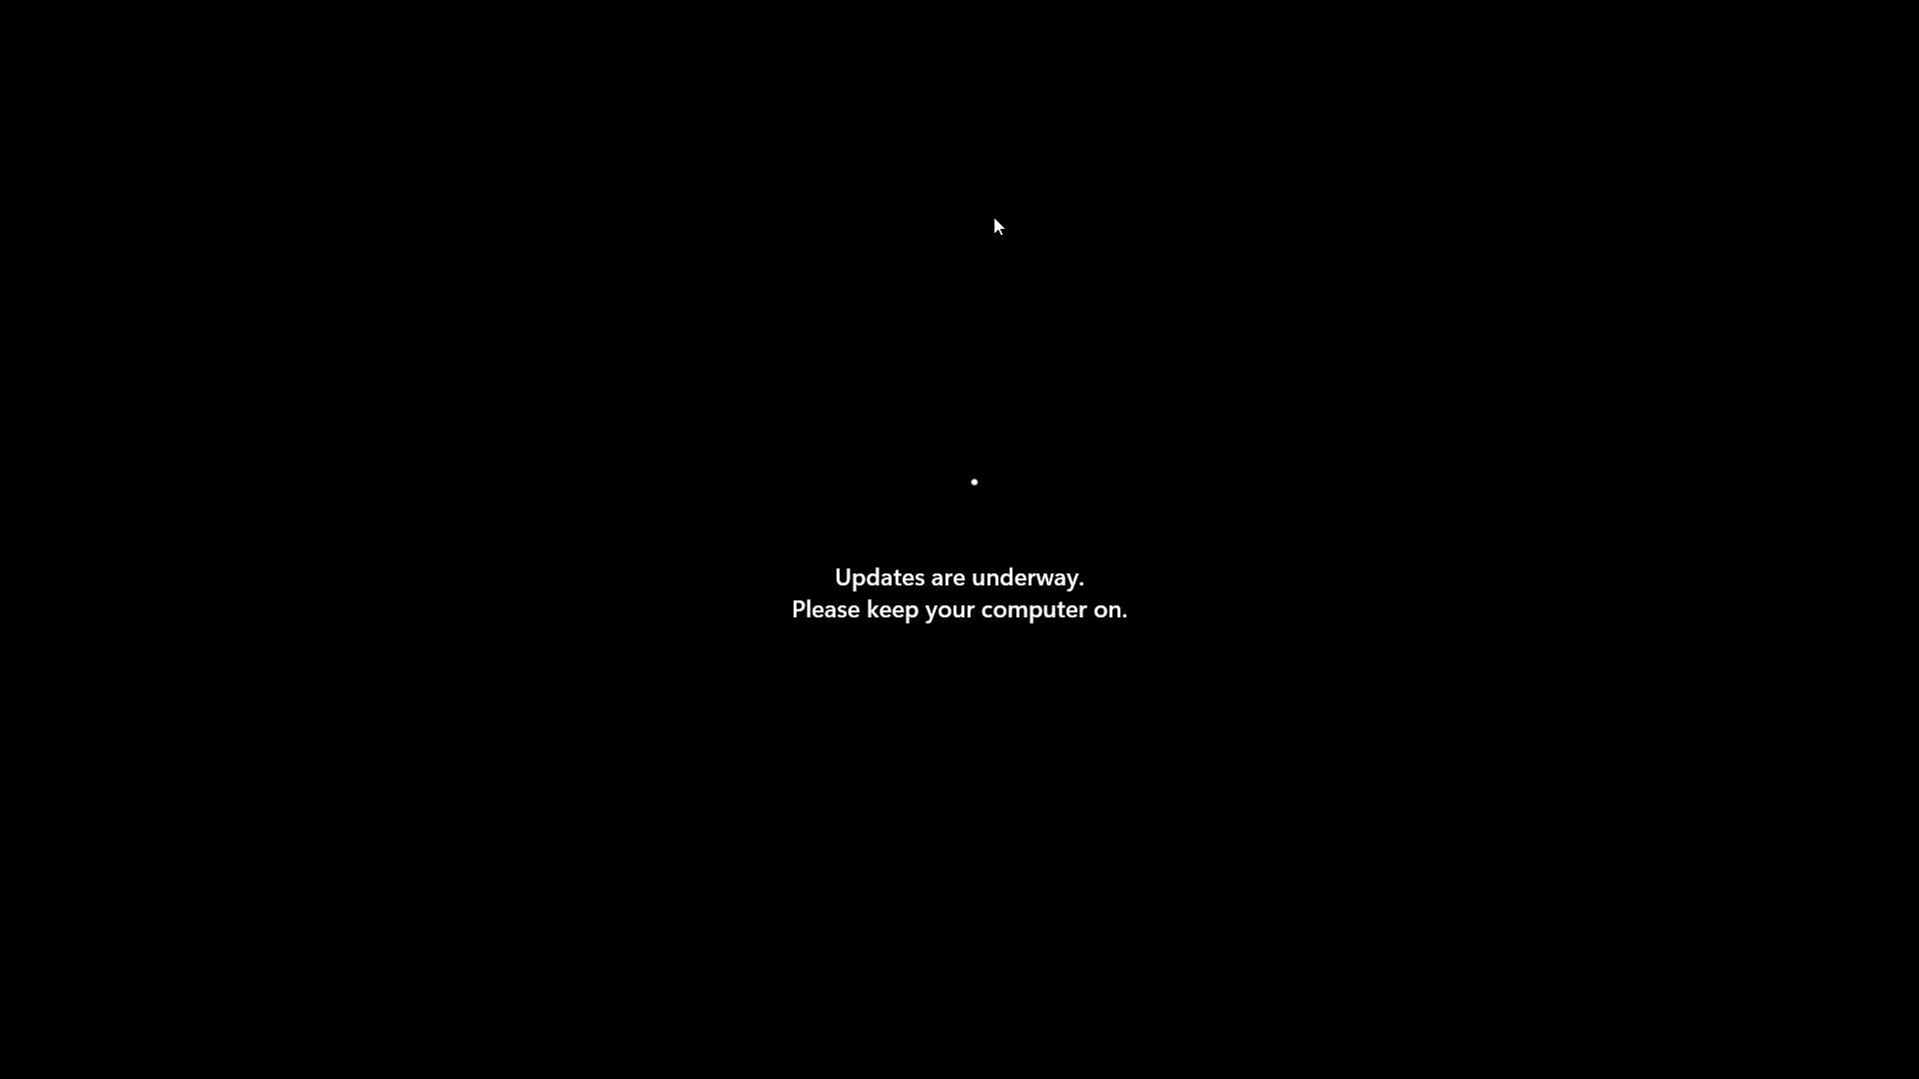
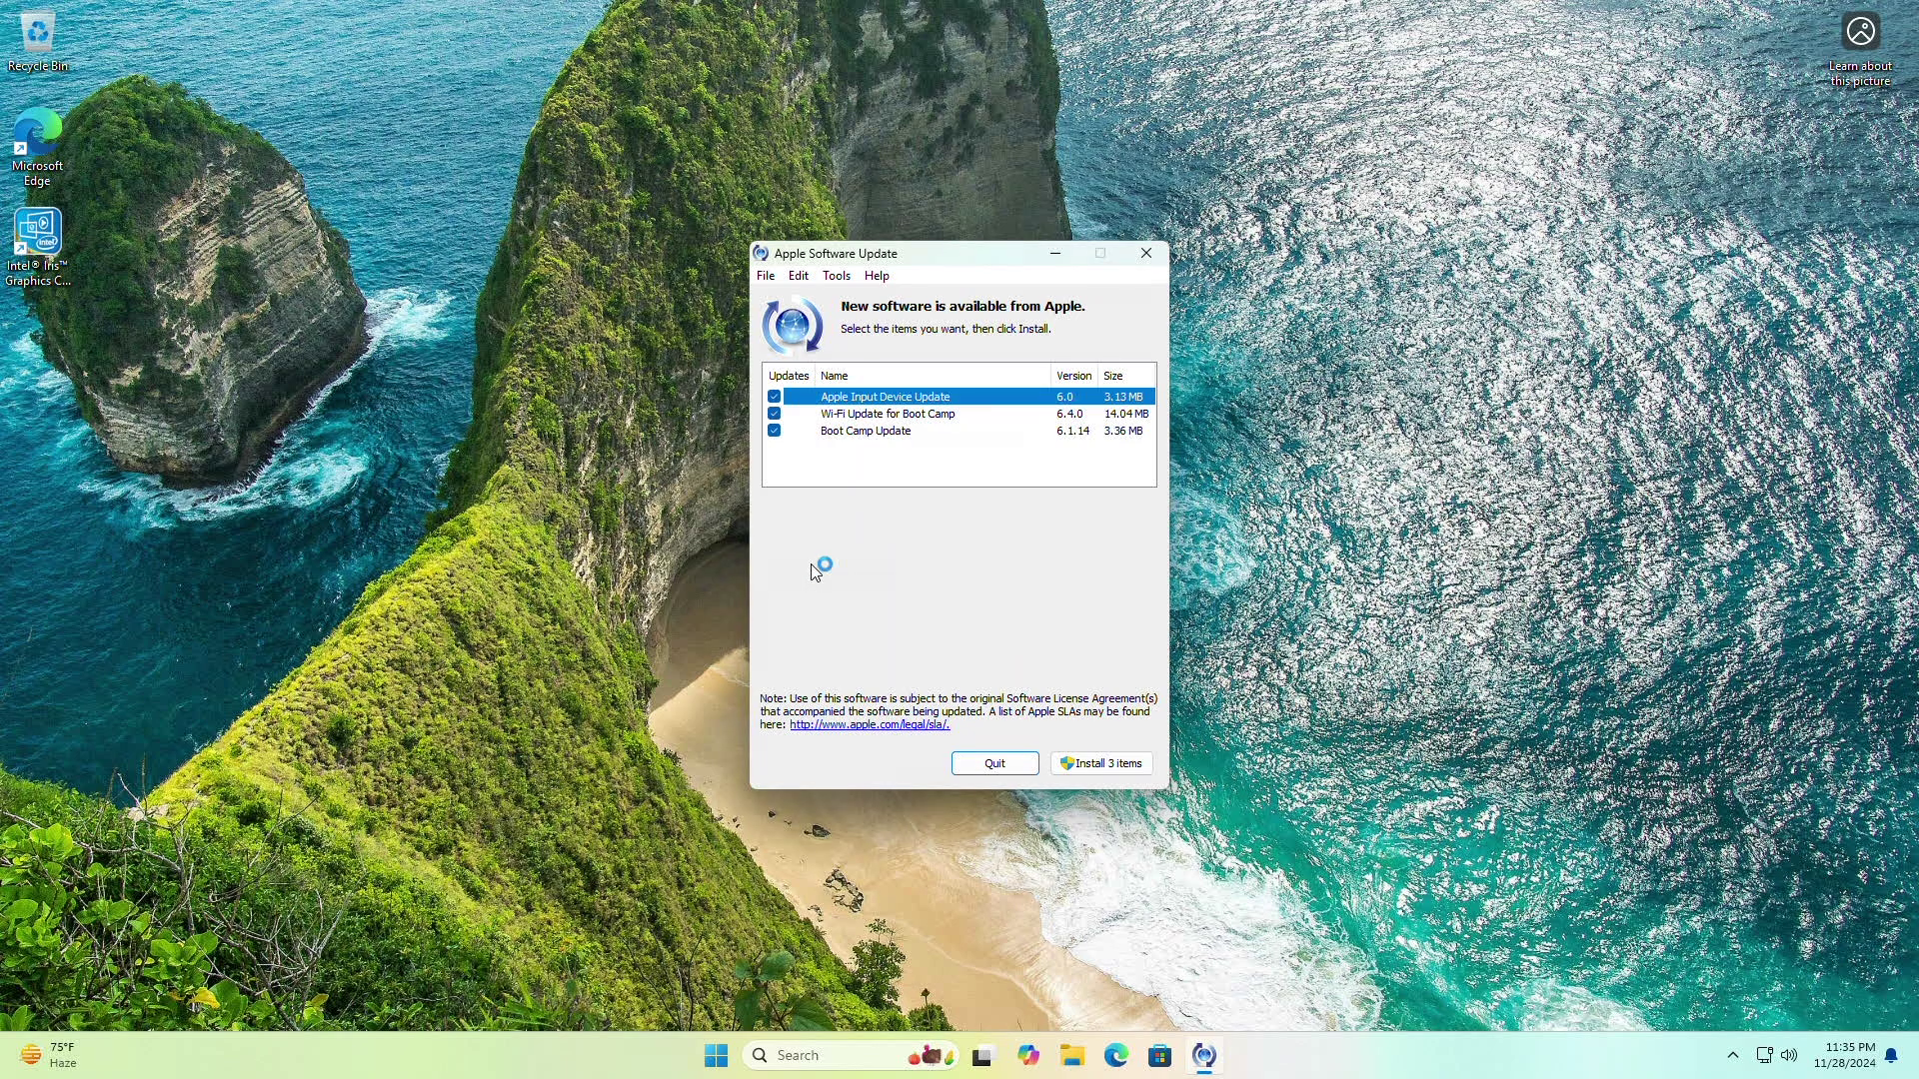
# Install the Apple Input Device, Wi-Fi and Boot Camp updates from Apple Software Update and restart the computer.
pyautogui.click(1084, 763)
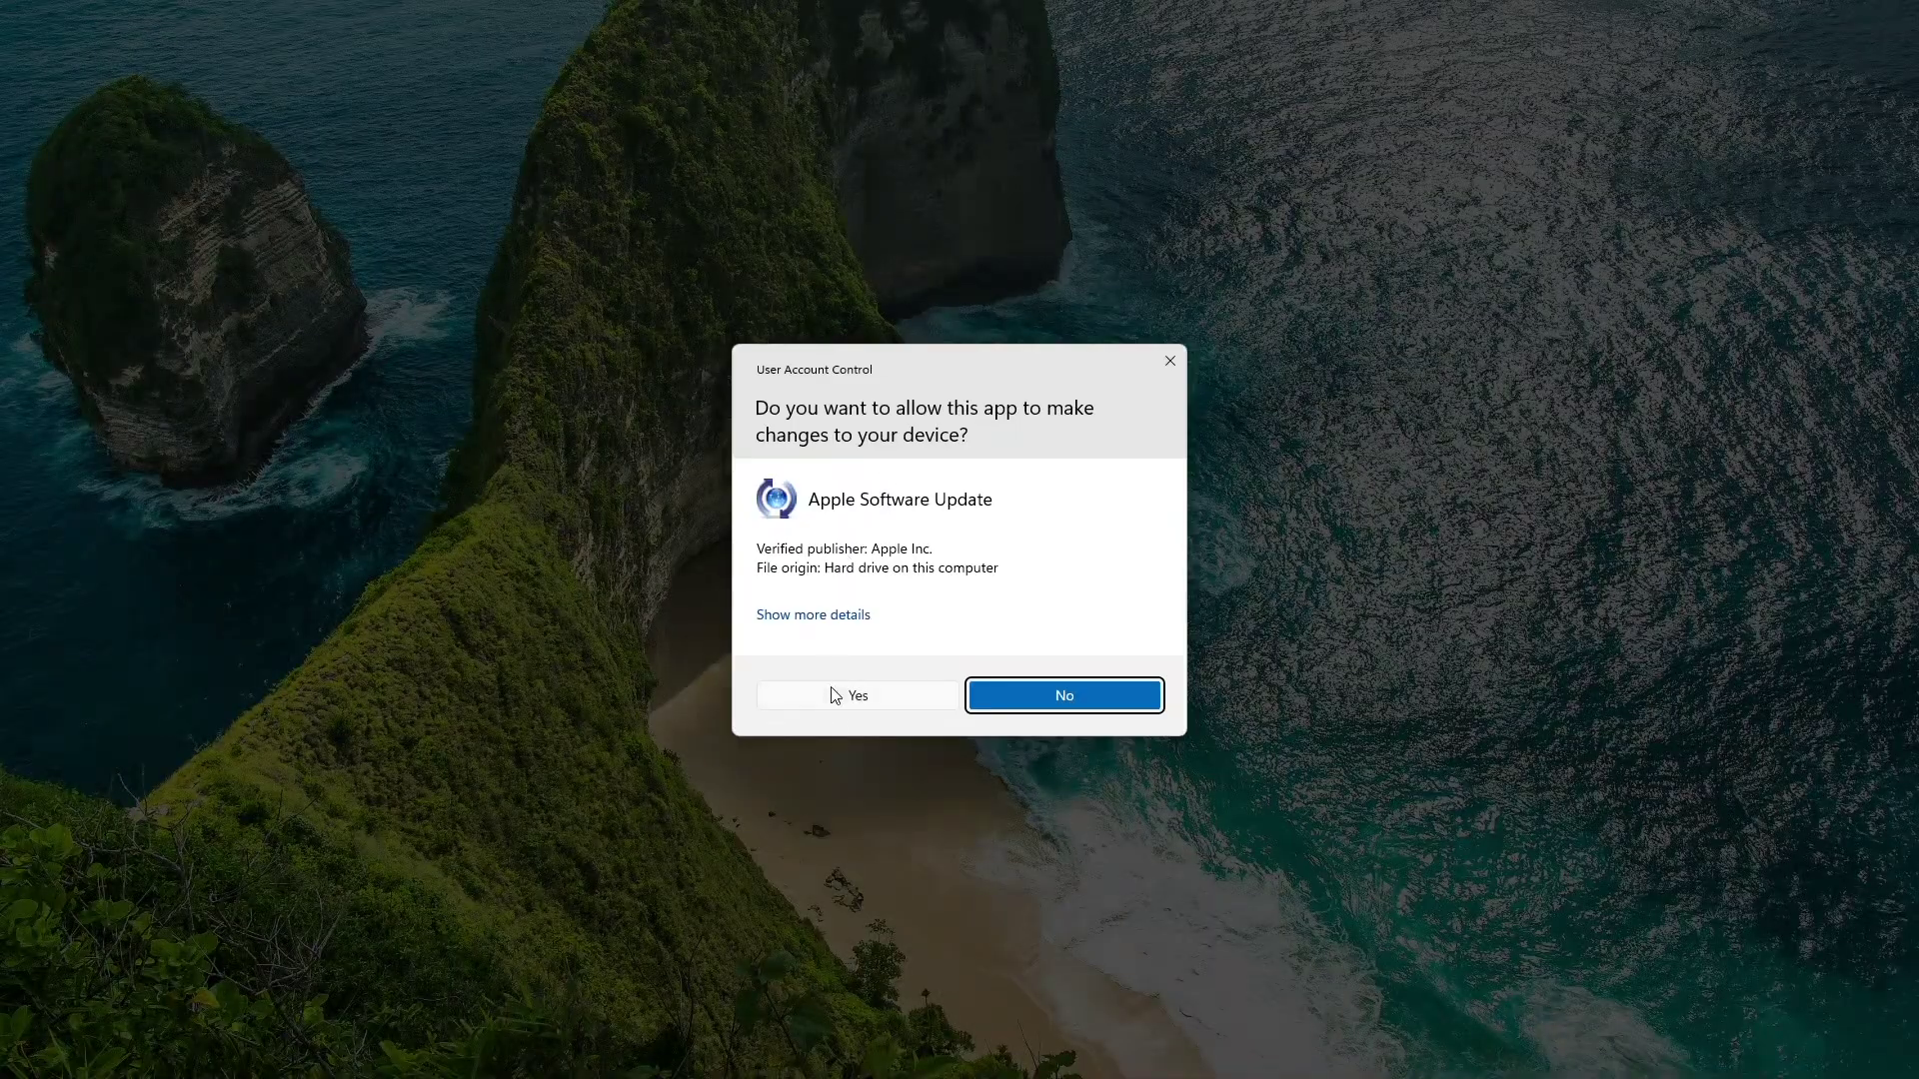
pyautogui.click(835, 700)
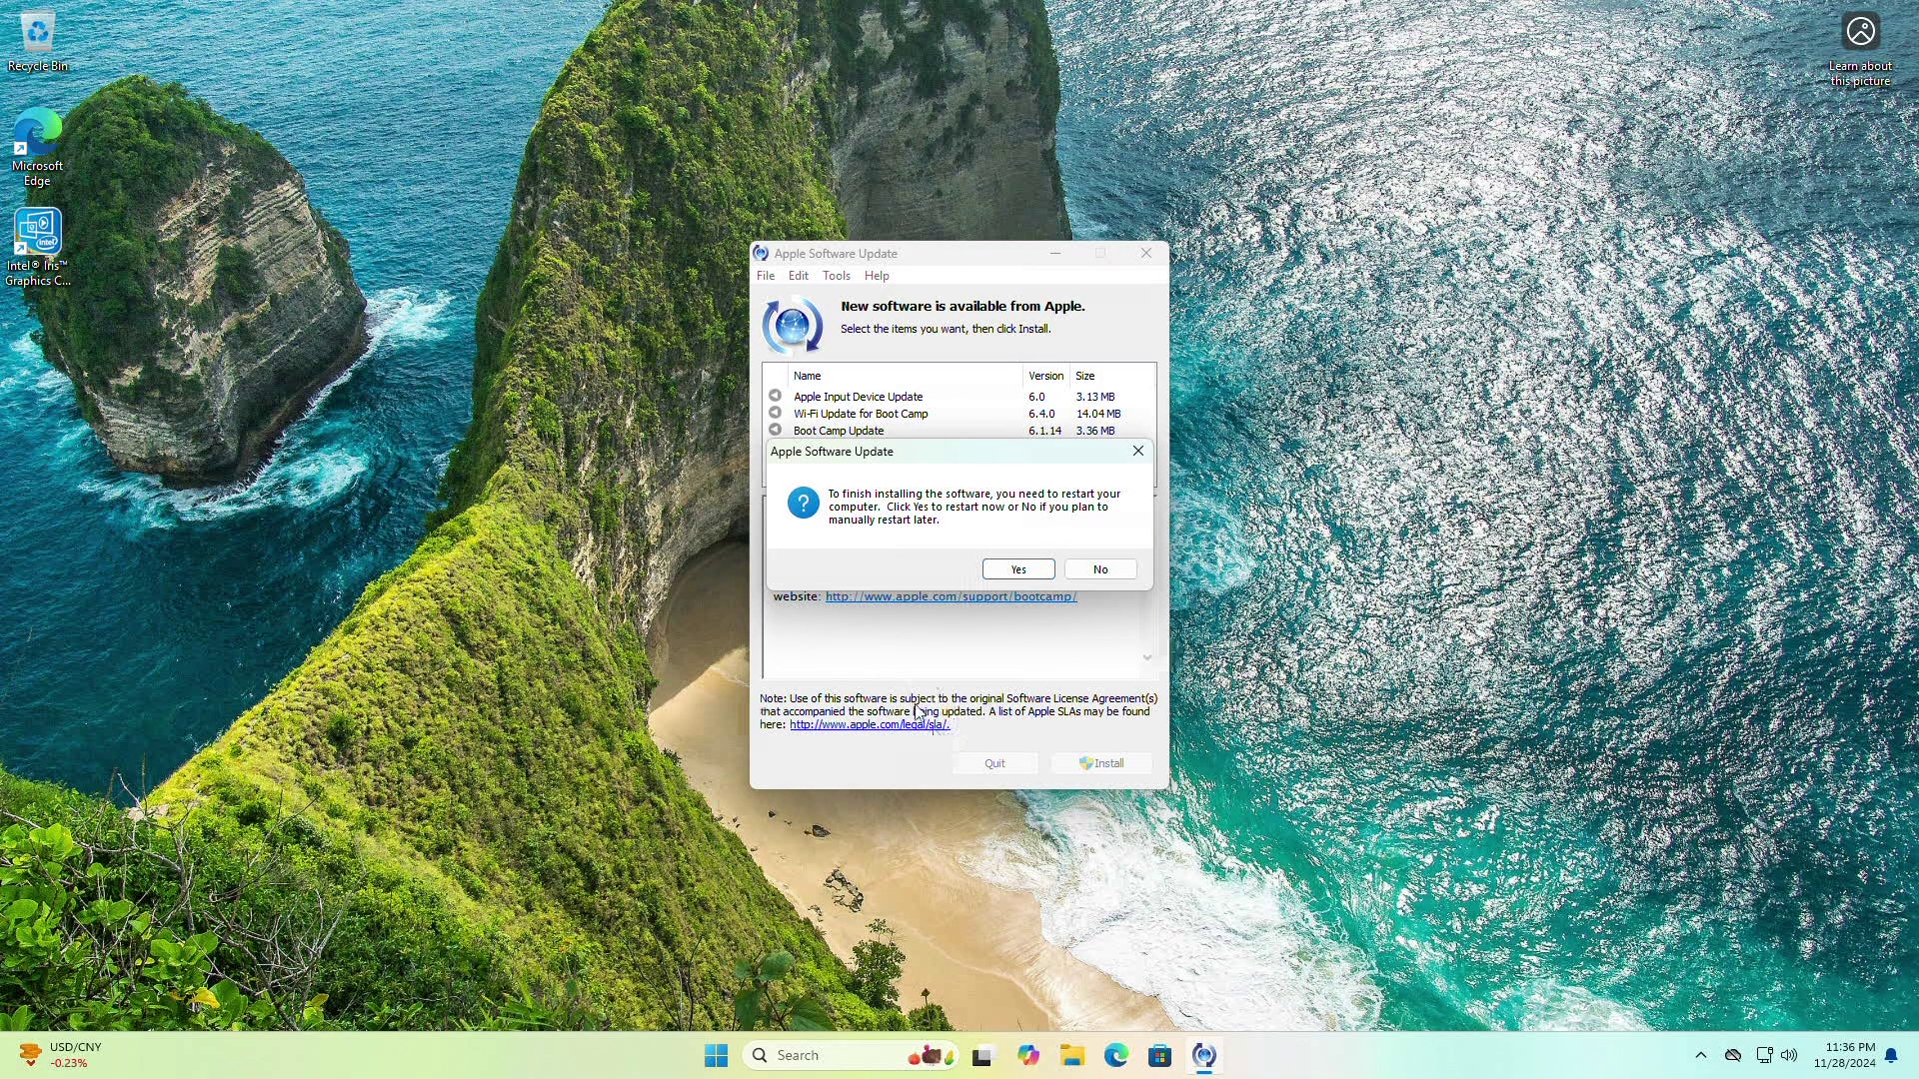
pyautogui.click(1019, 570)
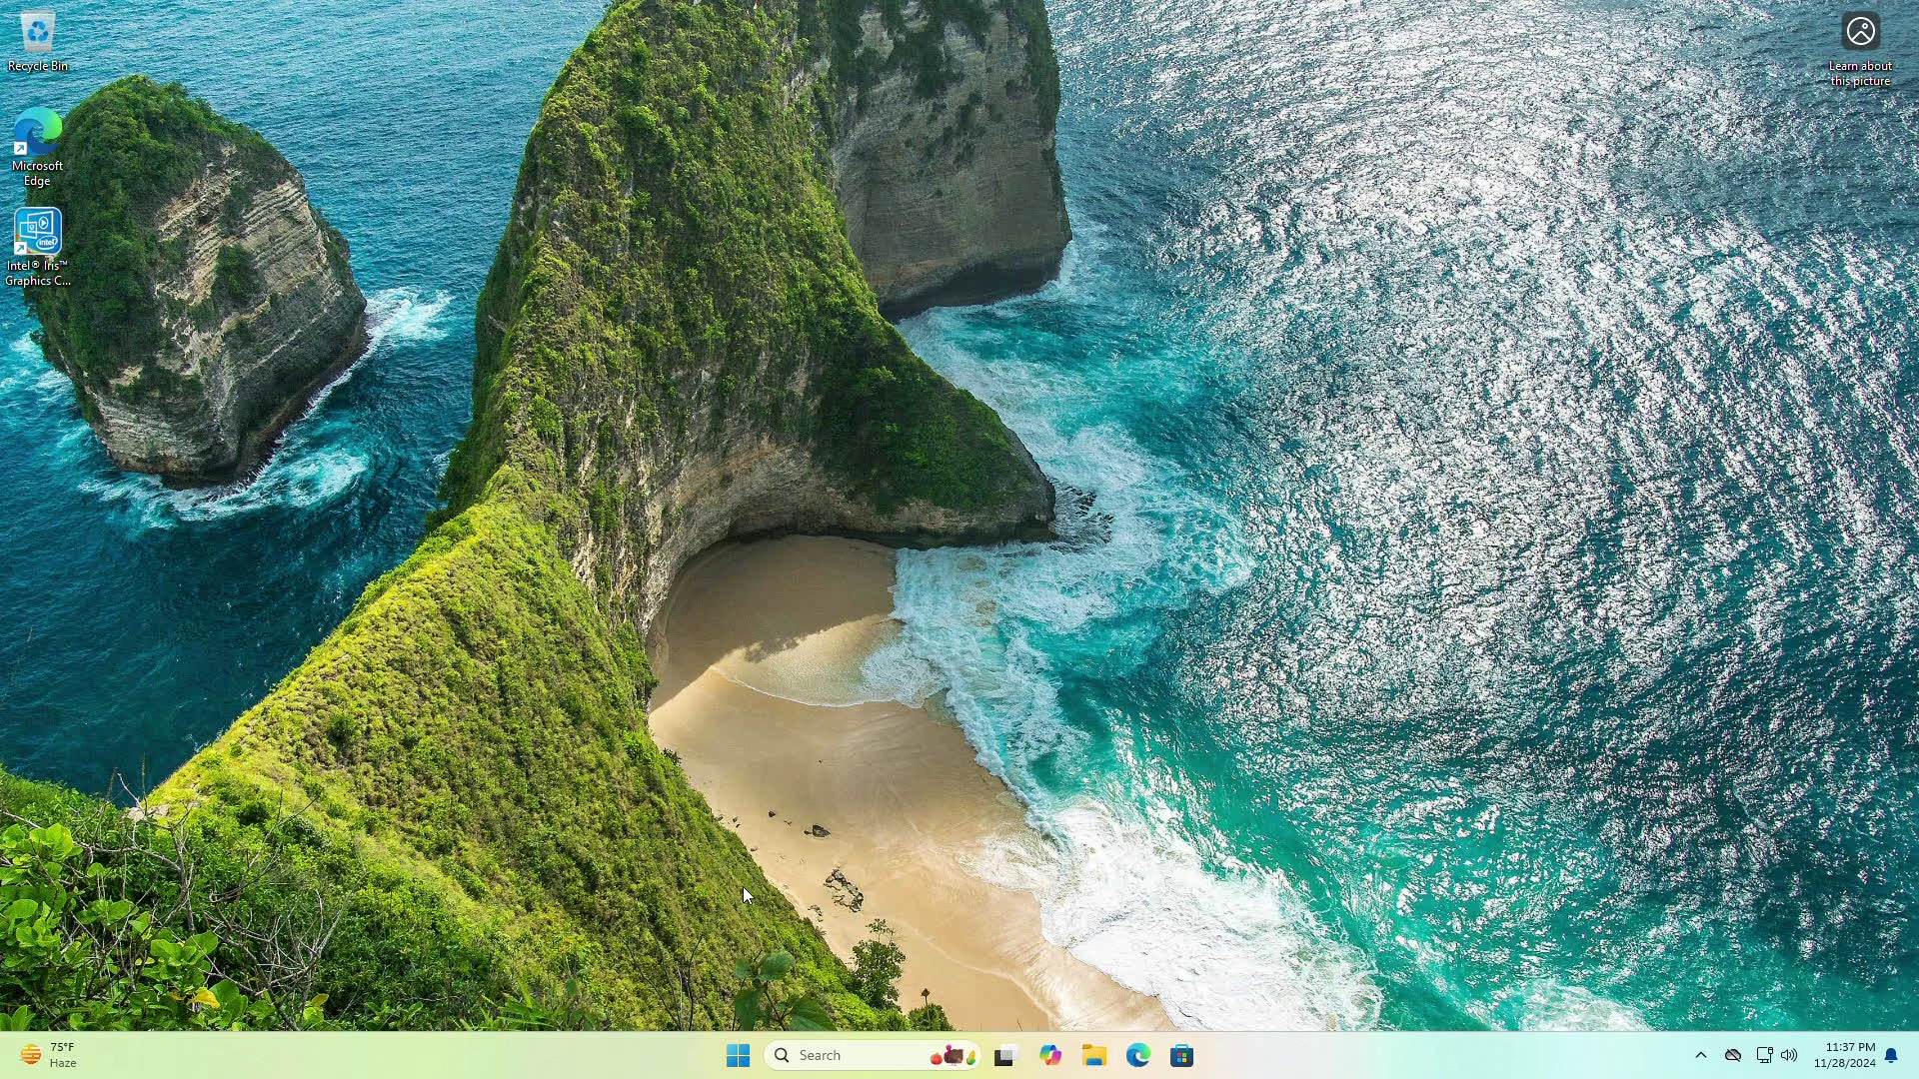
# Examine the device and Windows specifications on the System About page in Settings, and close Settings.
pyautogui.click(738, 1055)
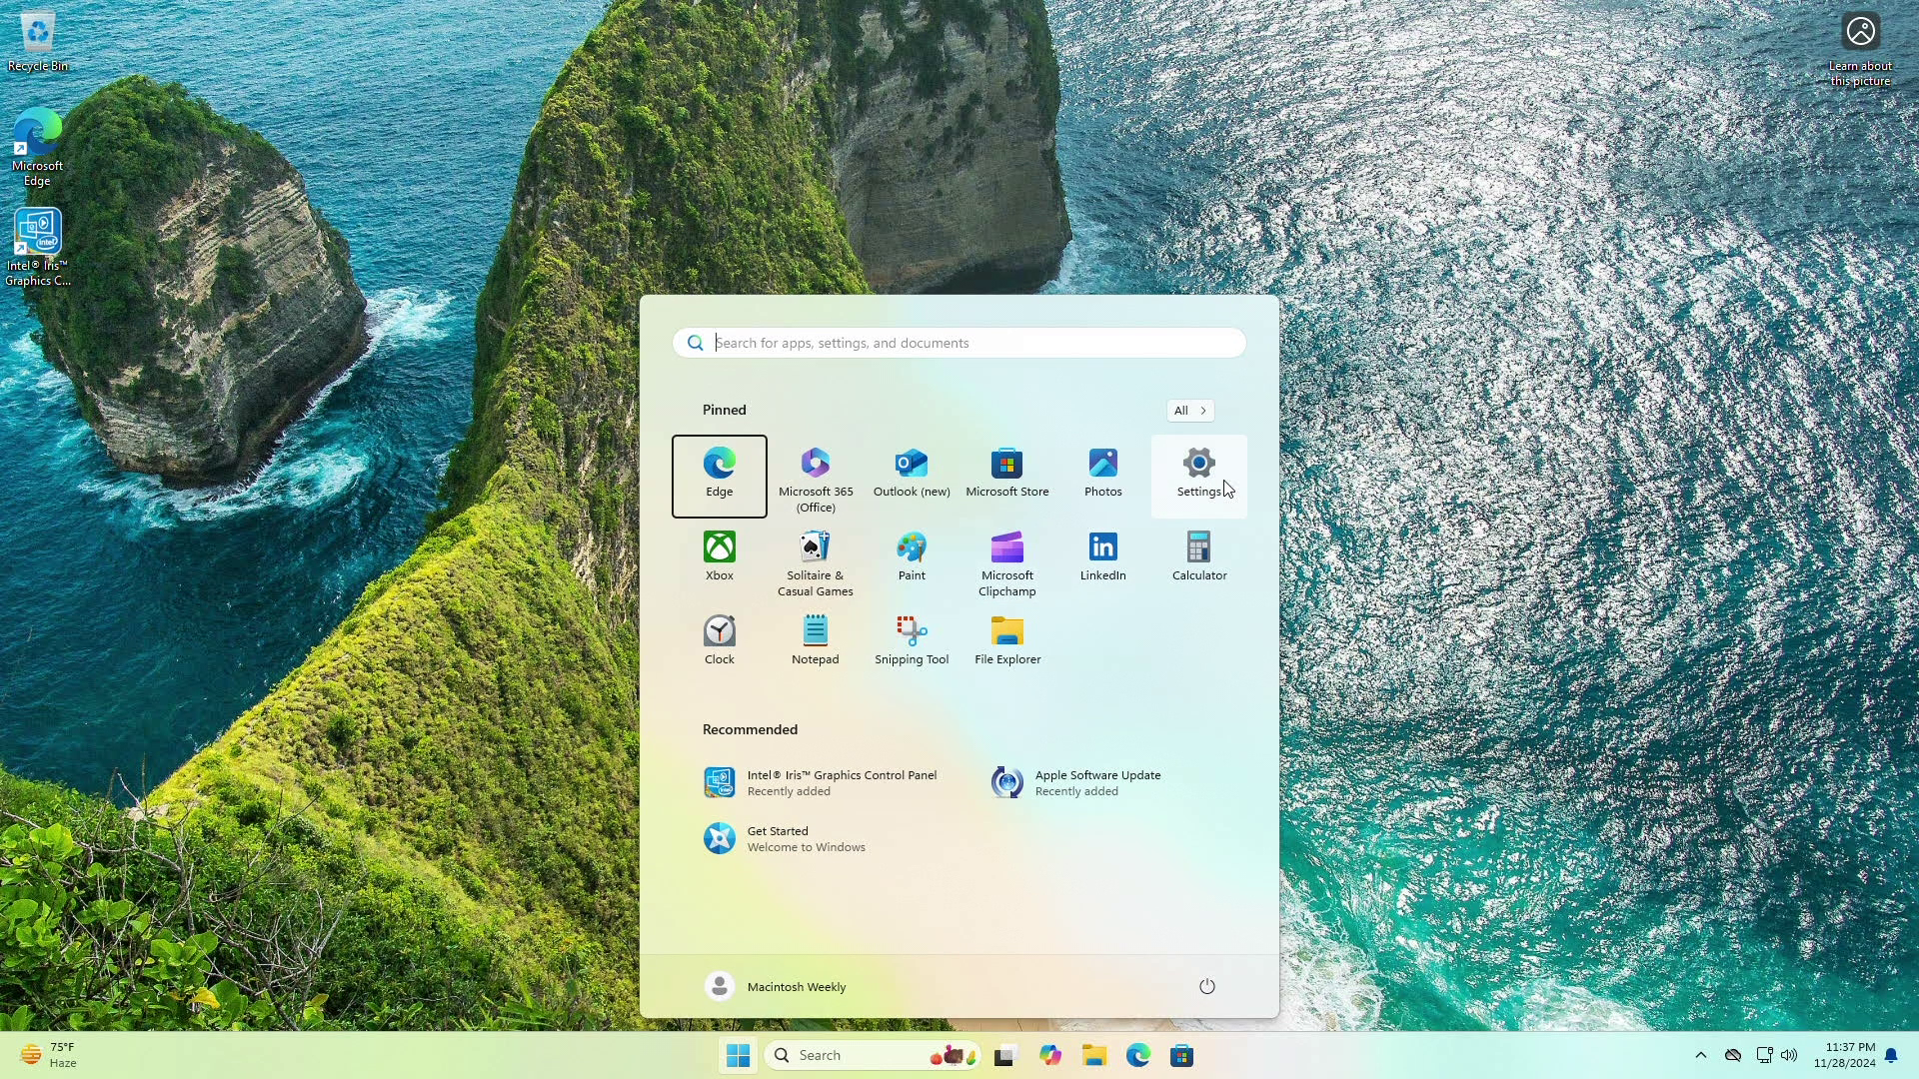
pyautogui.click(1223, 480)
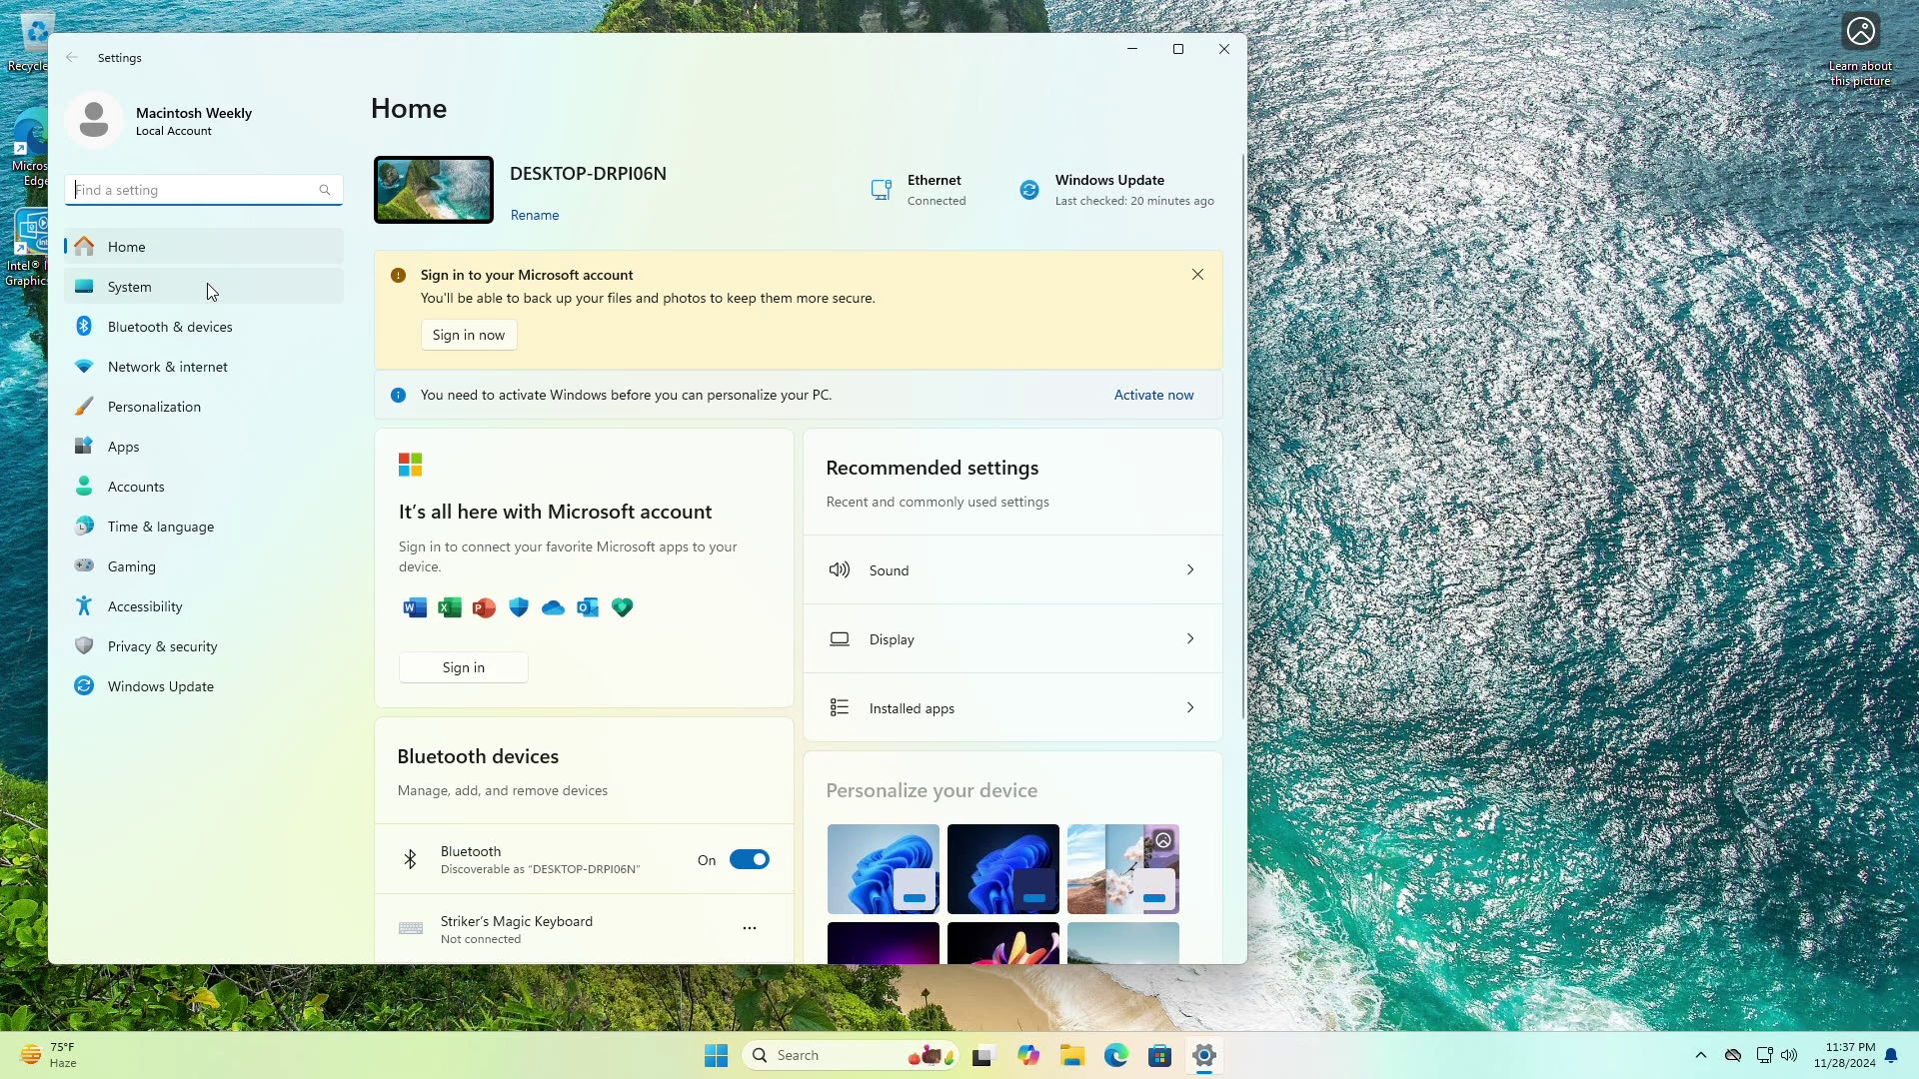
pyautogui.click(207, 287)
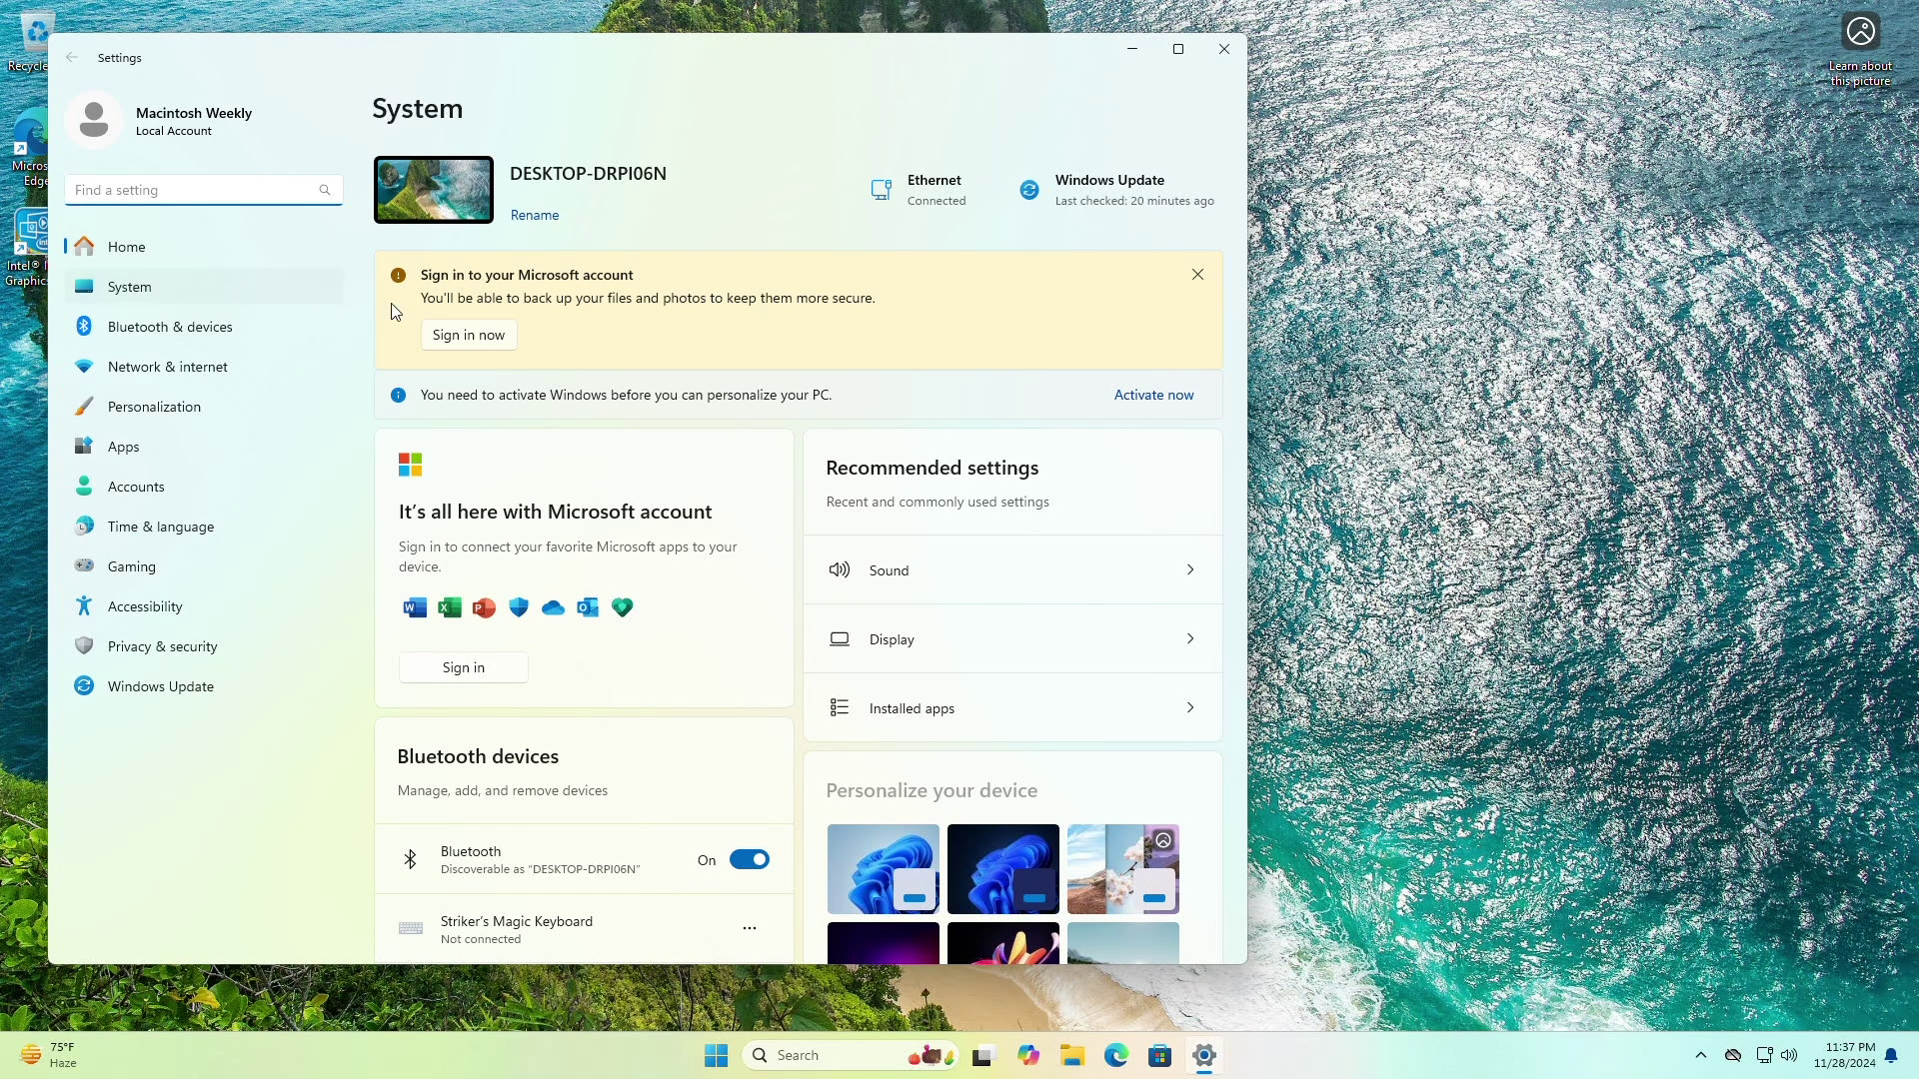
pyautogui.moveTo(1241, 249); pyautogui.dragTo(1239, 721)
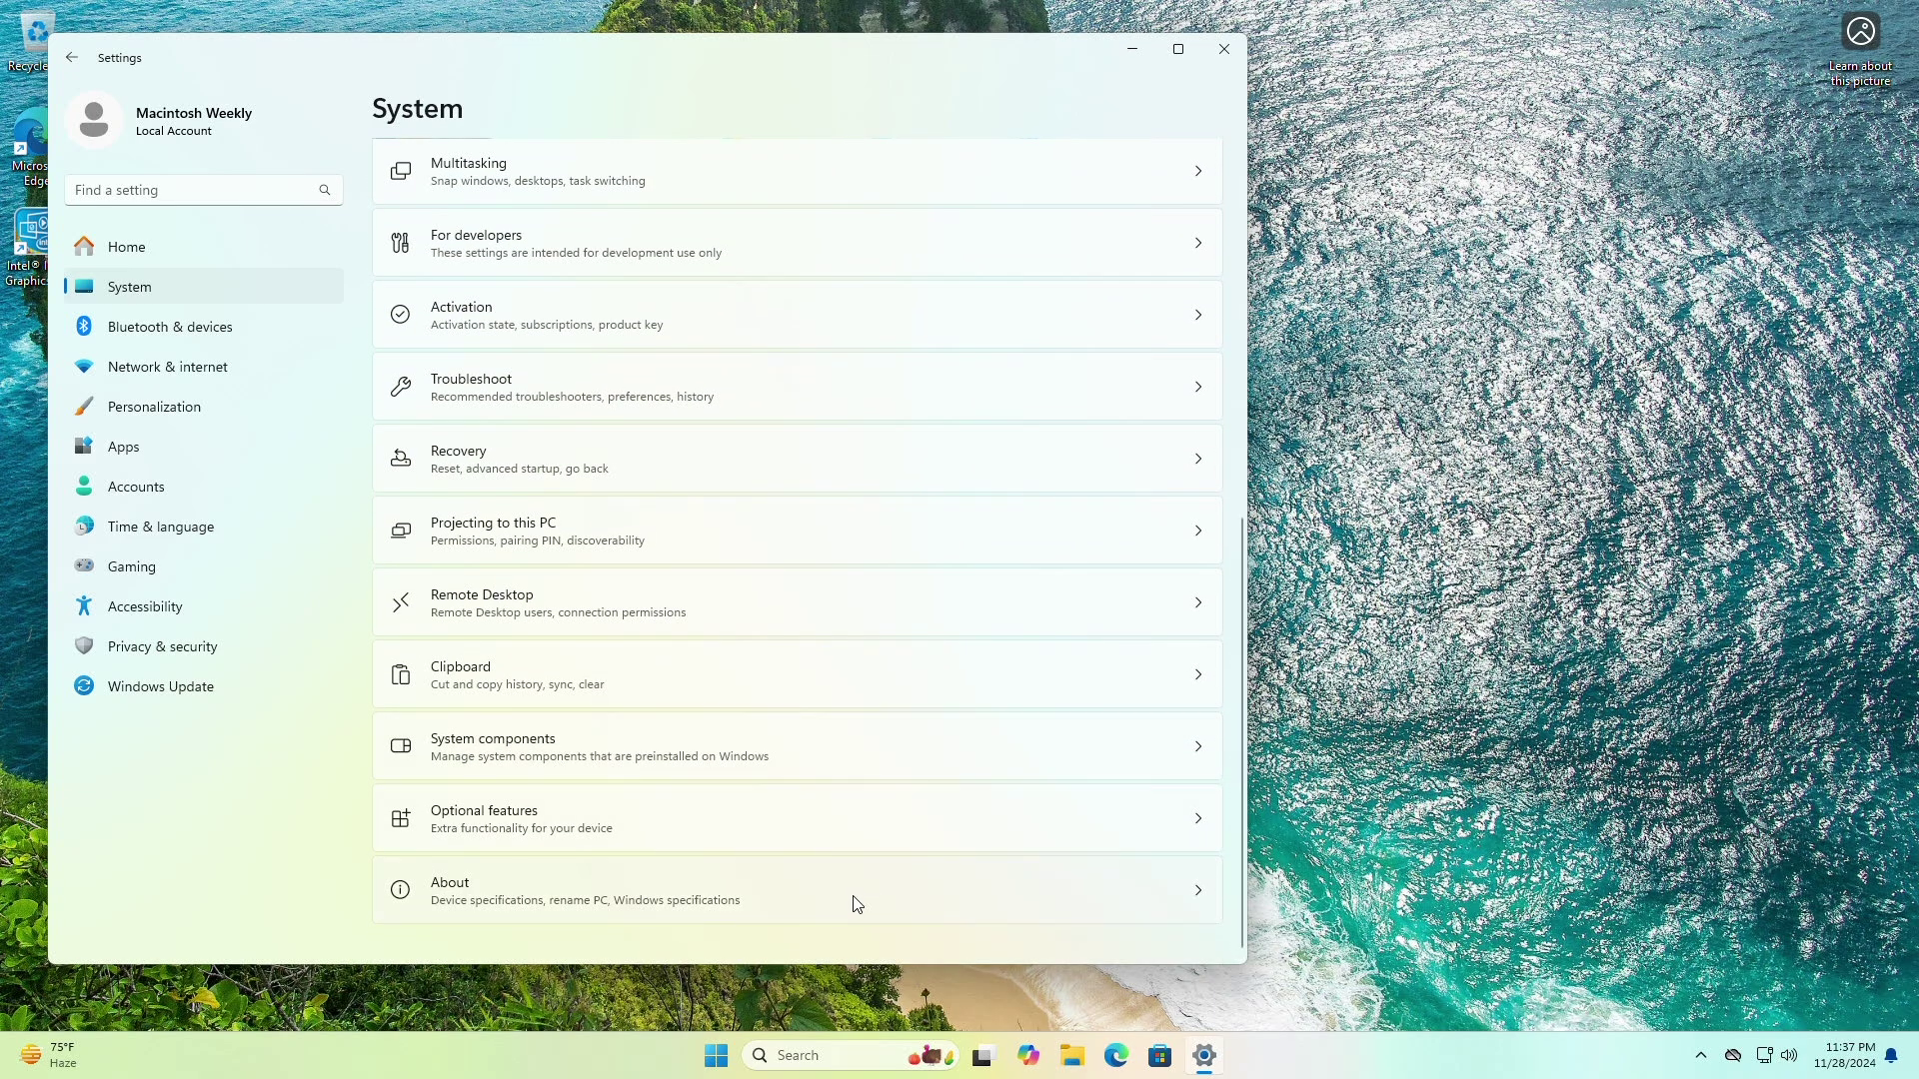
pyautogui.click(784, 866)
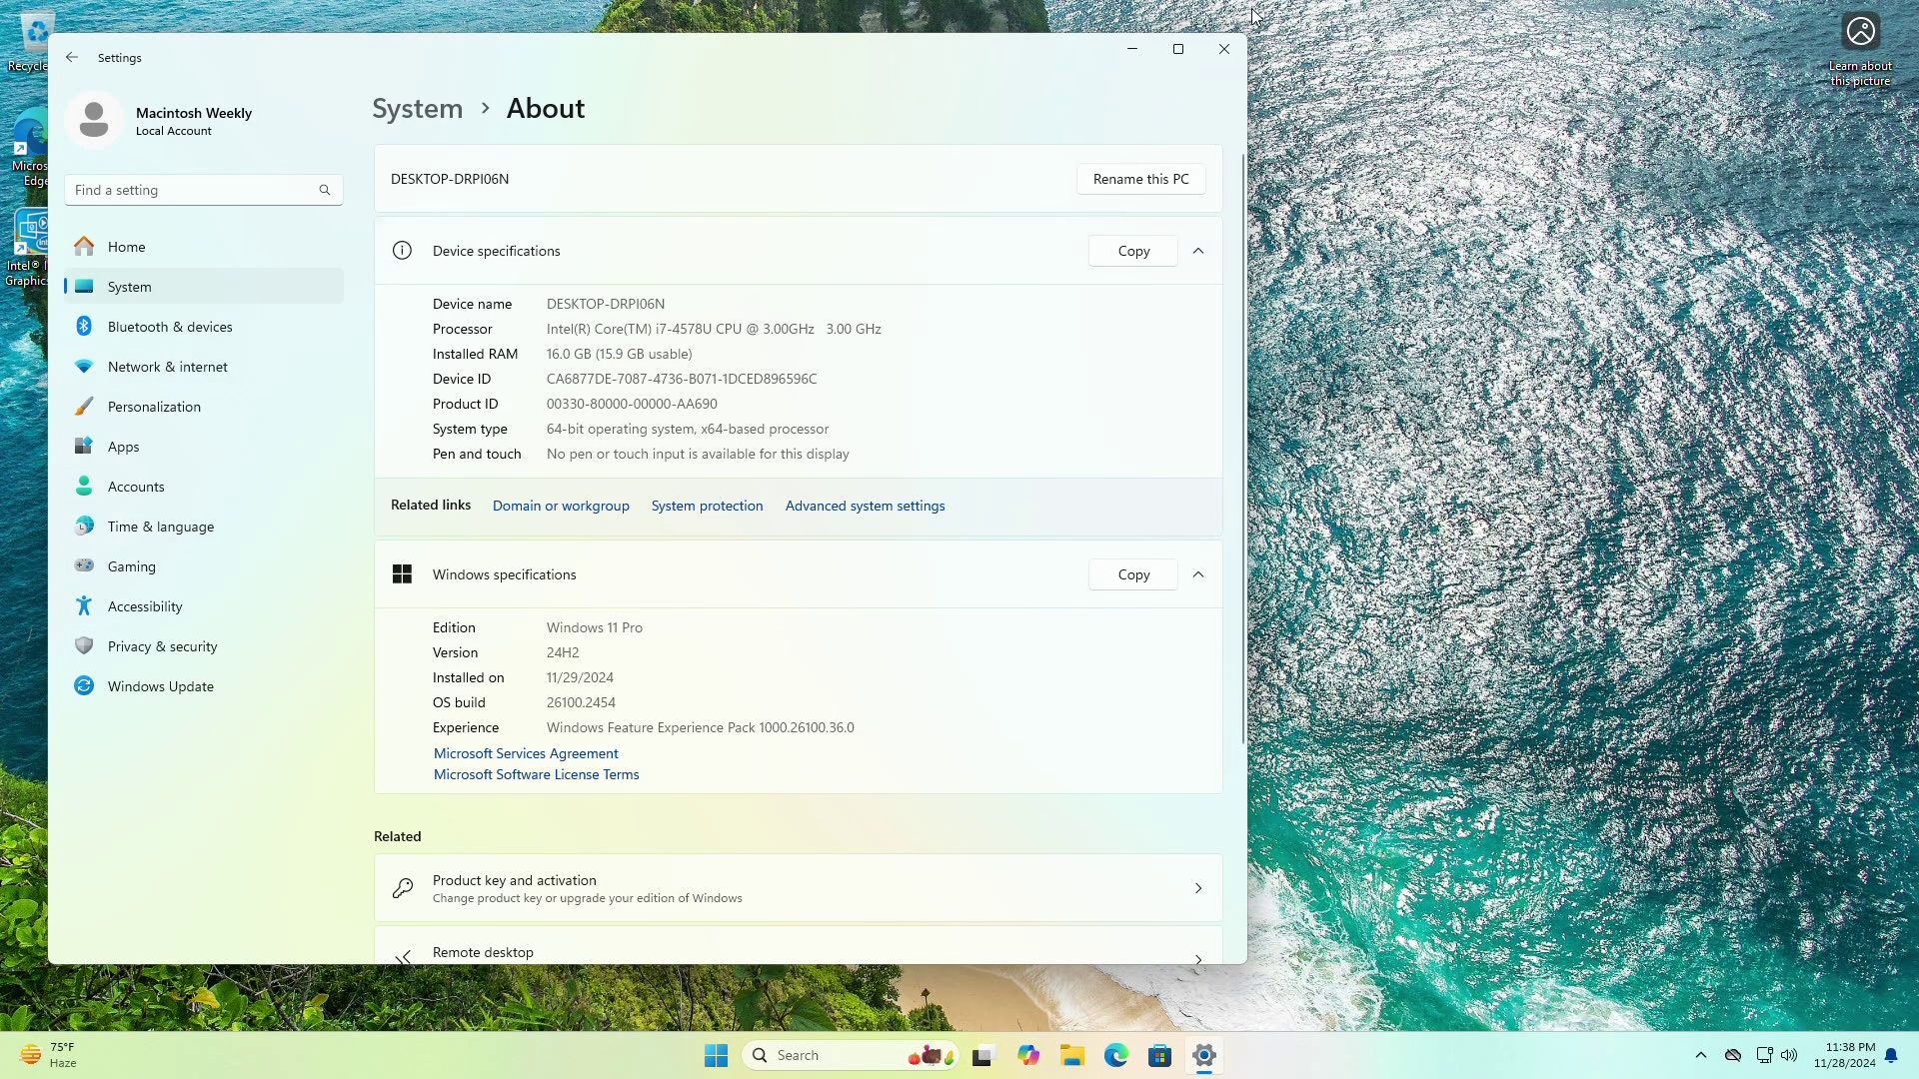
pyautogui.click(1223, 48)
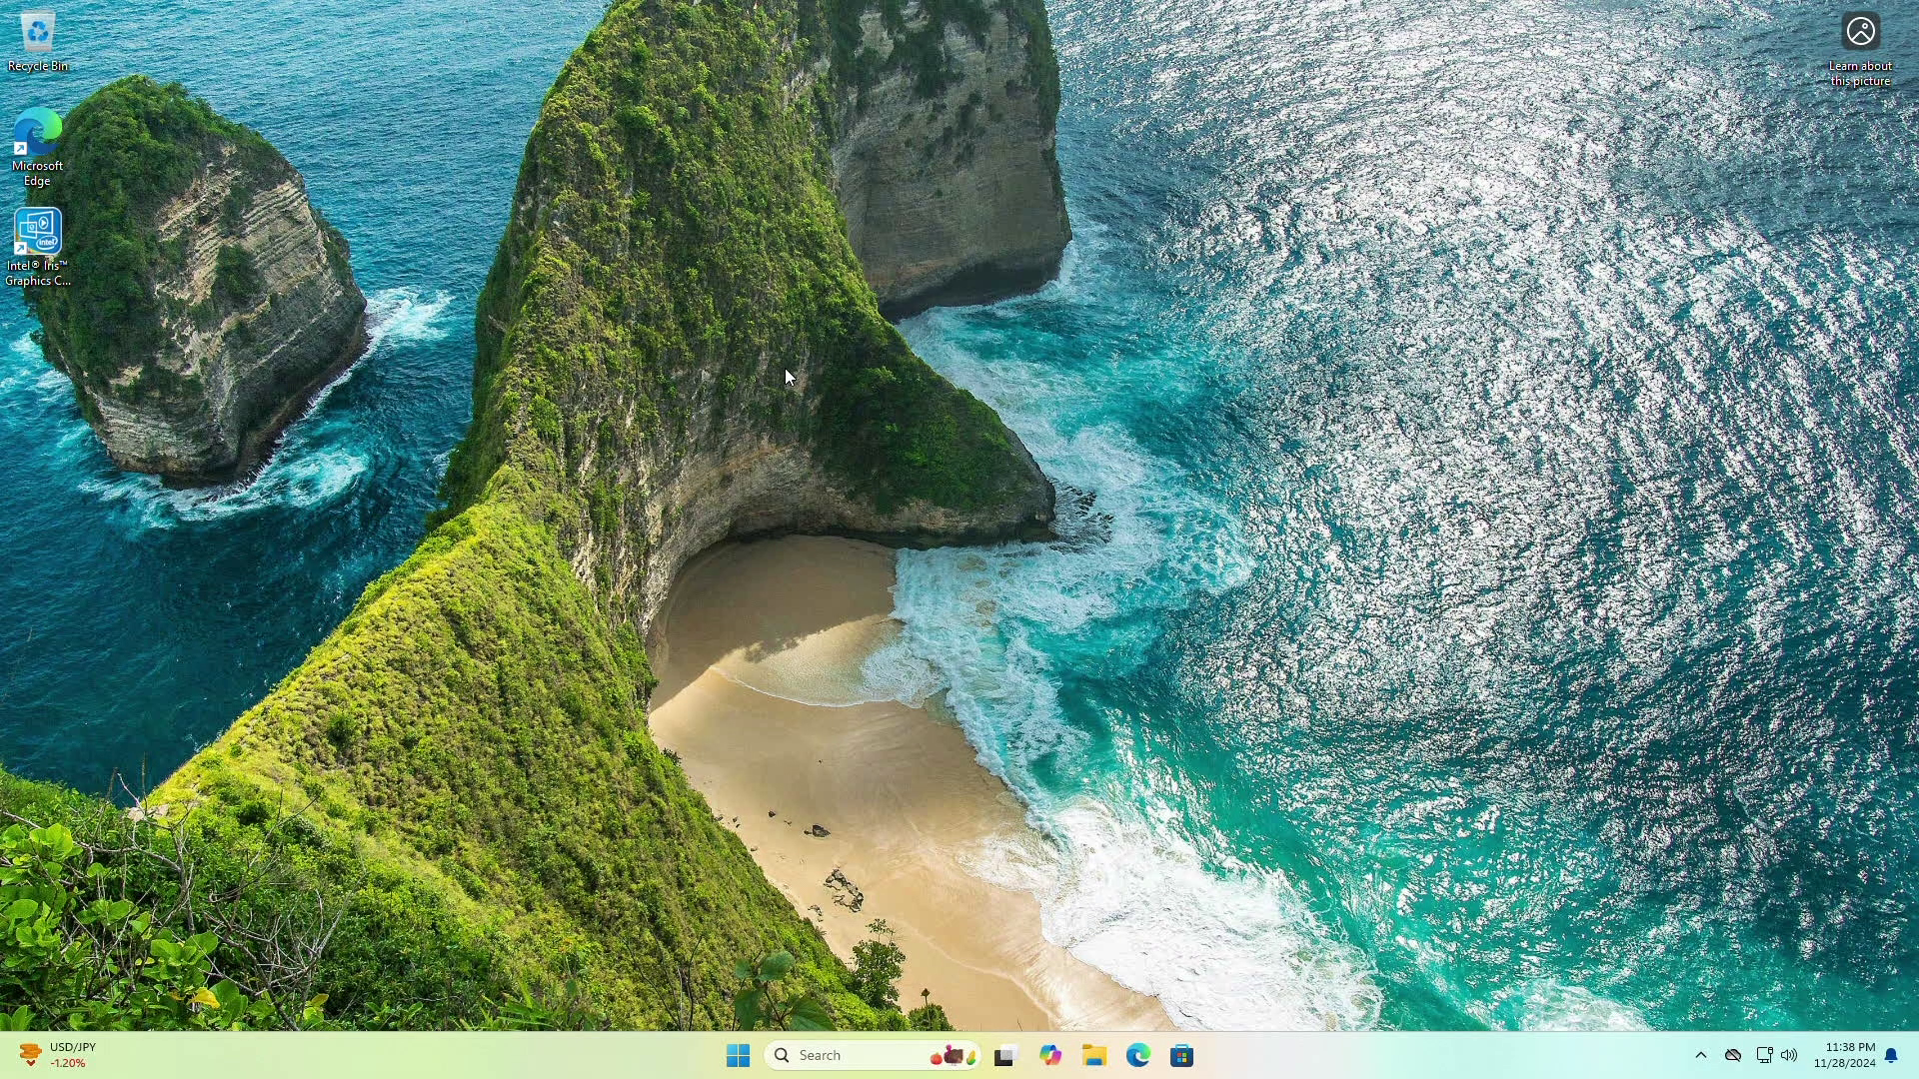
# Examine the system summary in System Information, highlighting the BaseBoard Version entry, and close the window.
pyautogui.press('super')
pyautogui.write('system information')
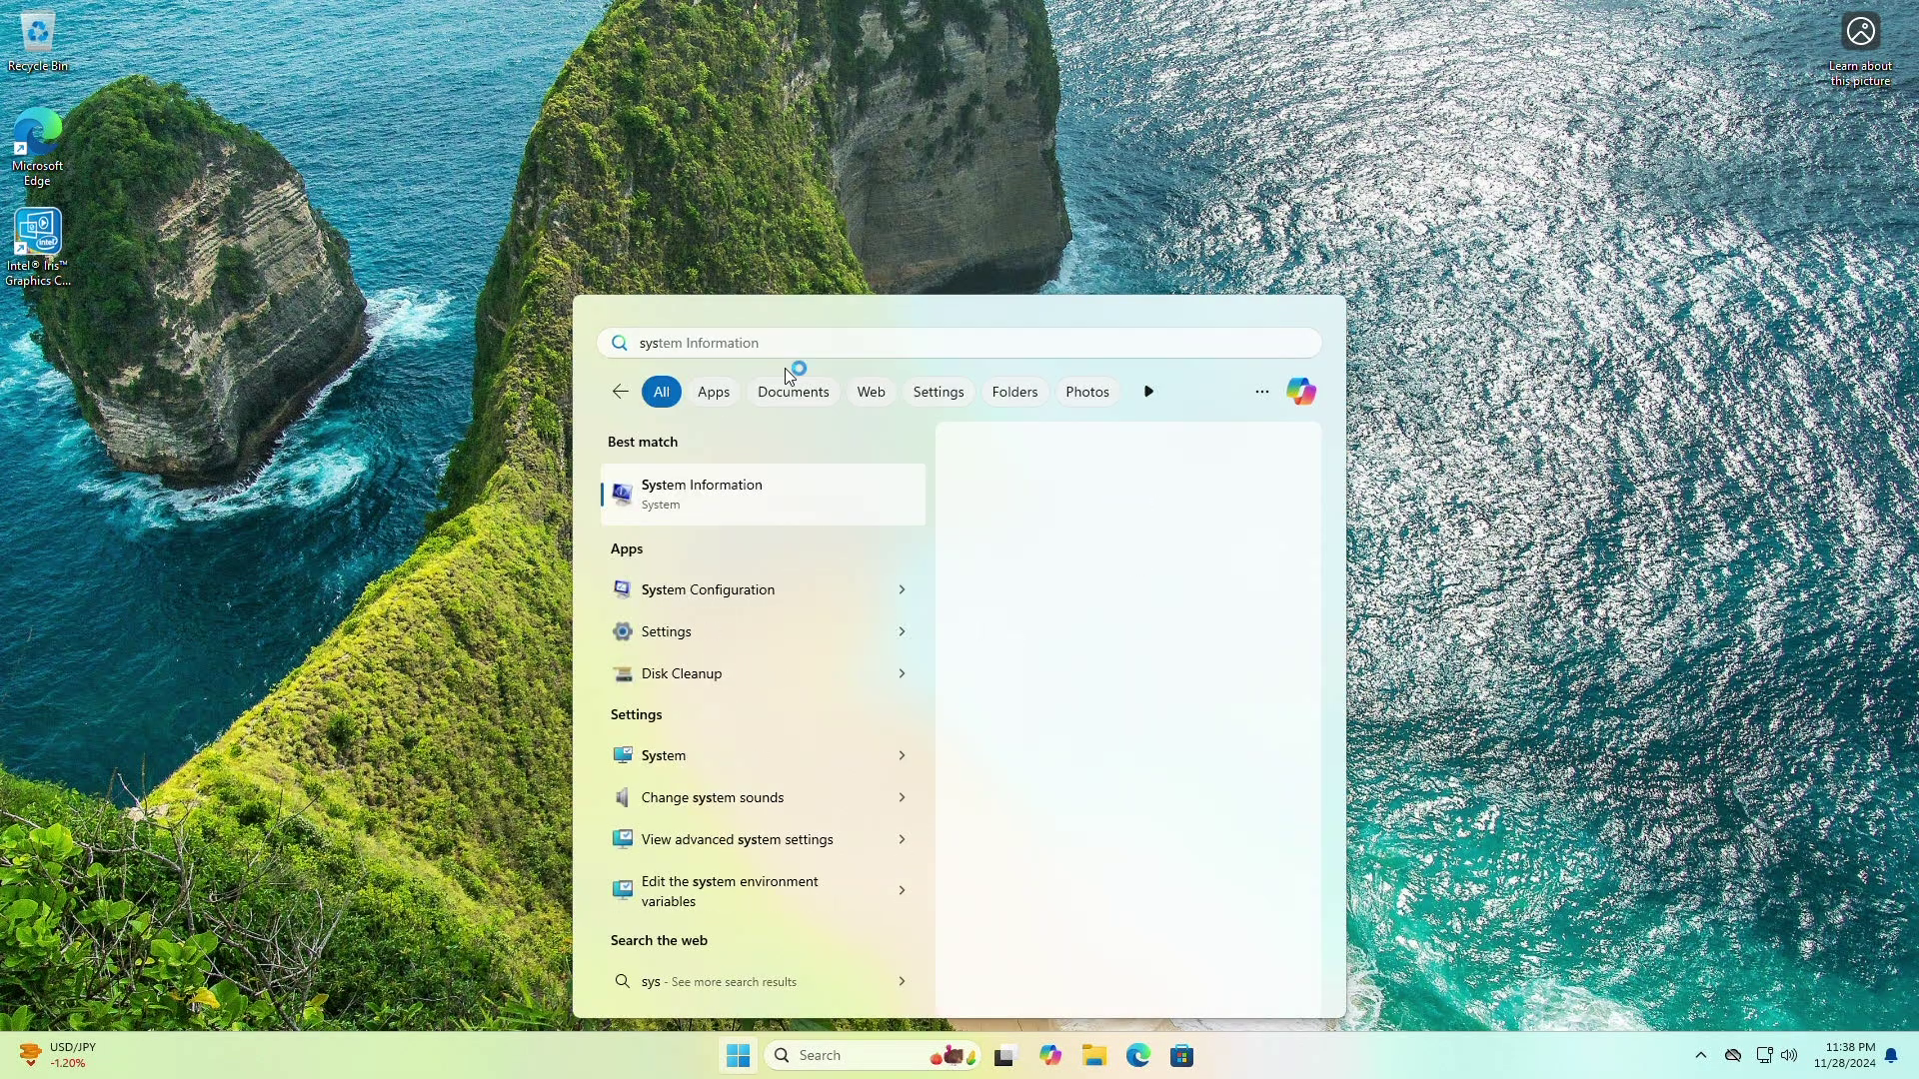
pyautogui.press('Return')
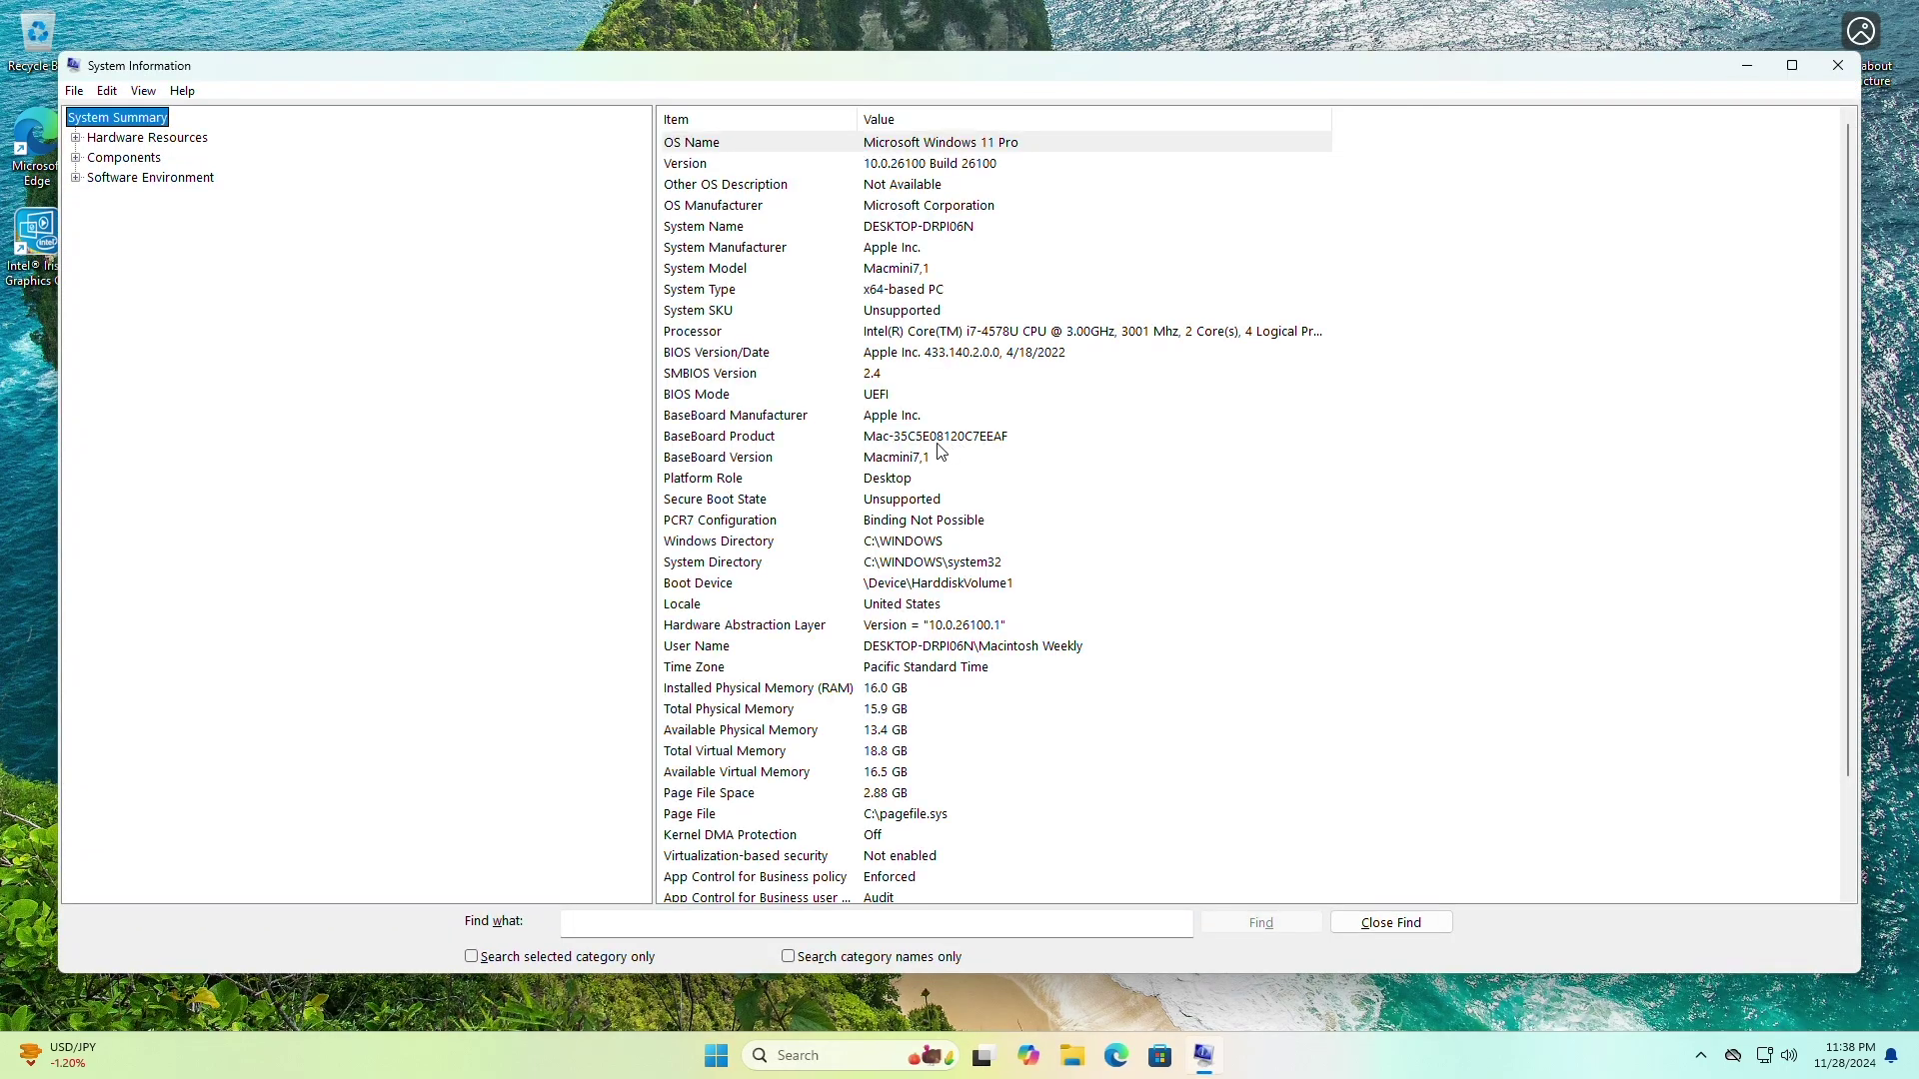
pyautogui.click(872, 463)
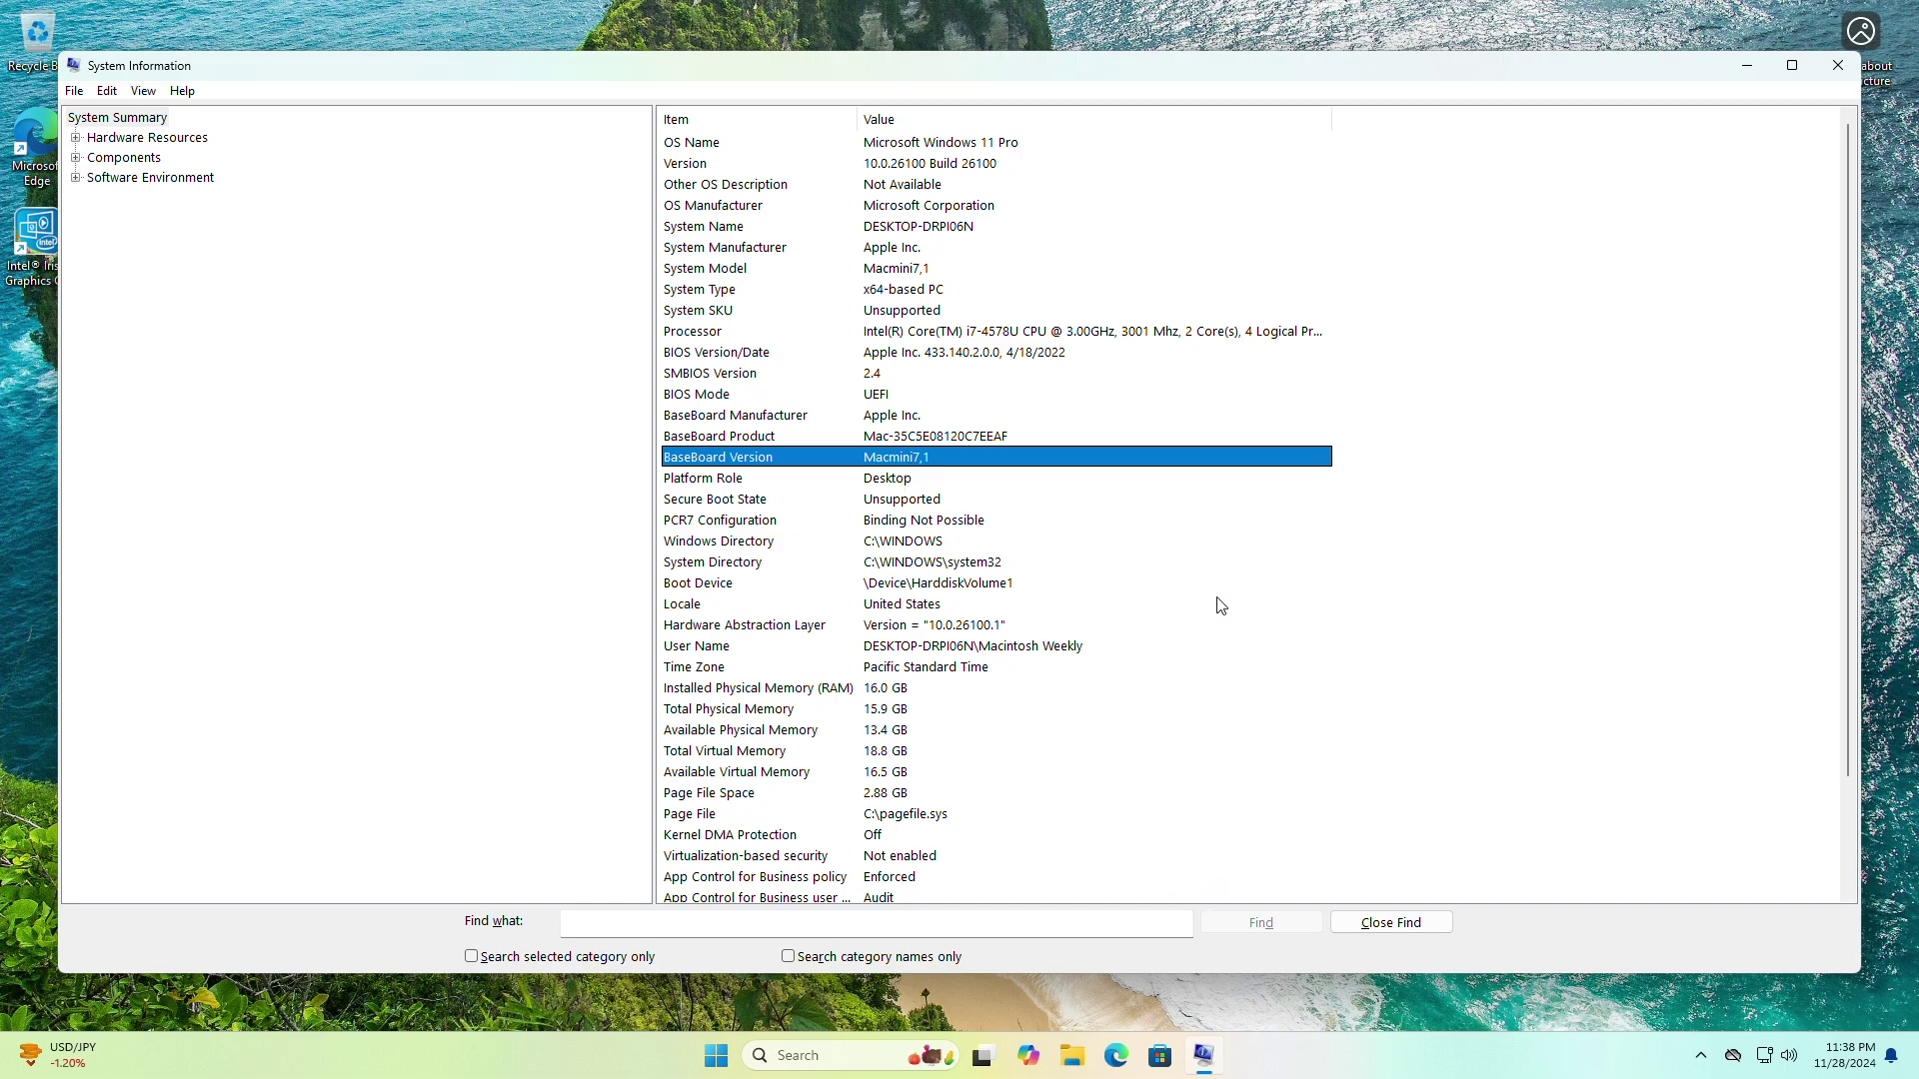
pyautogui.click(1837, 65)
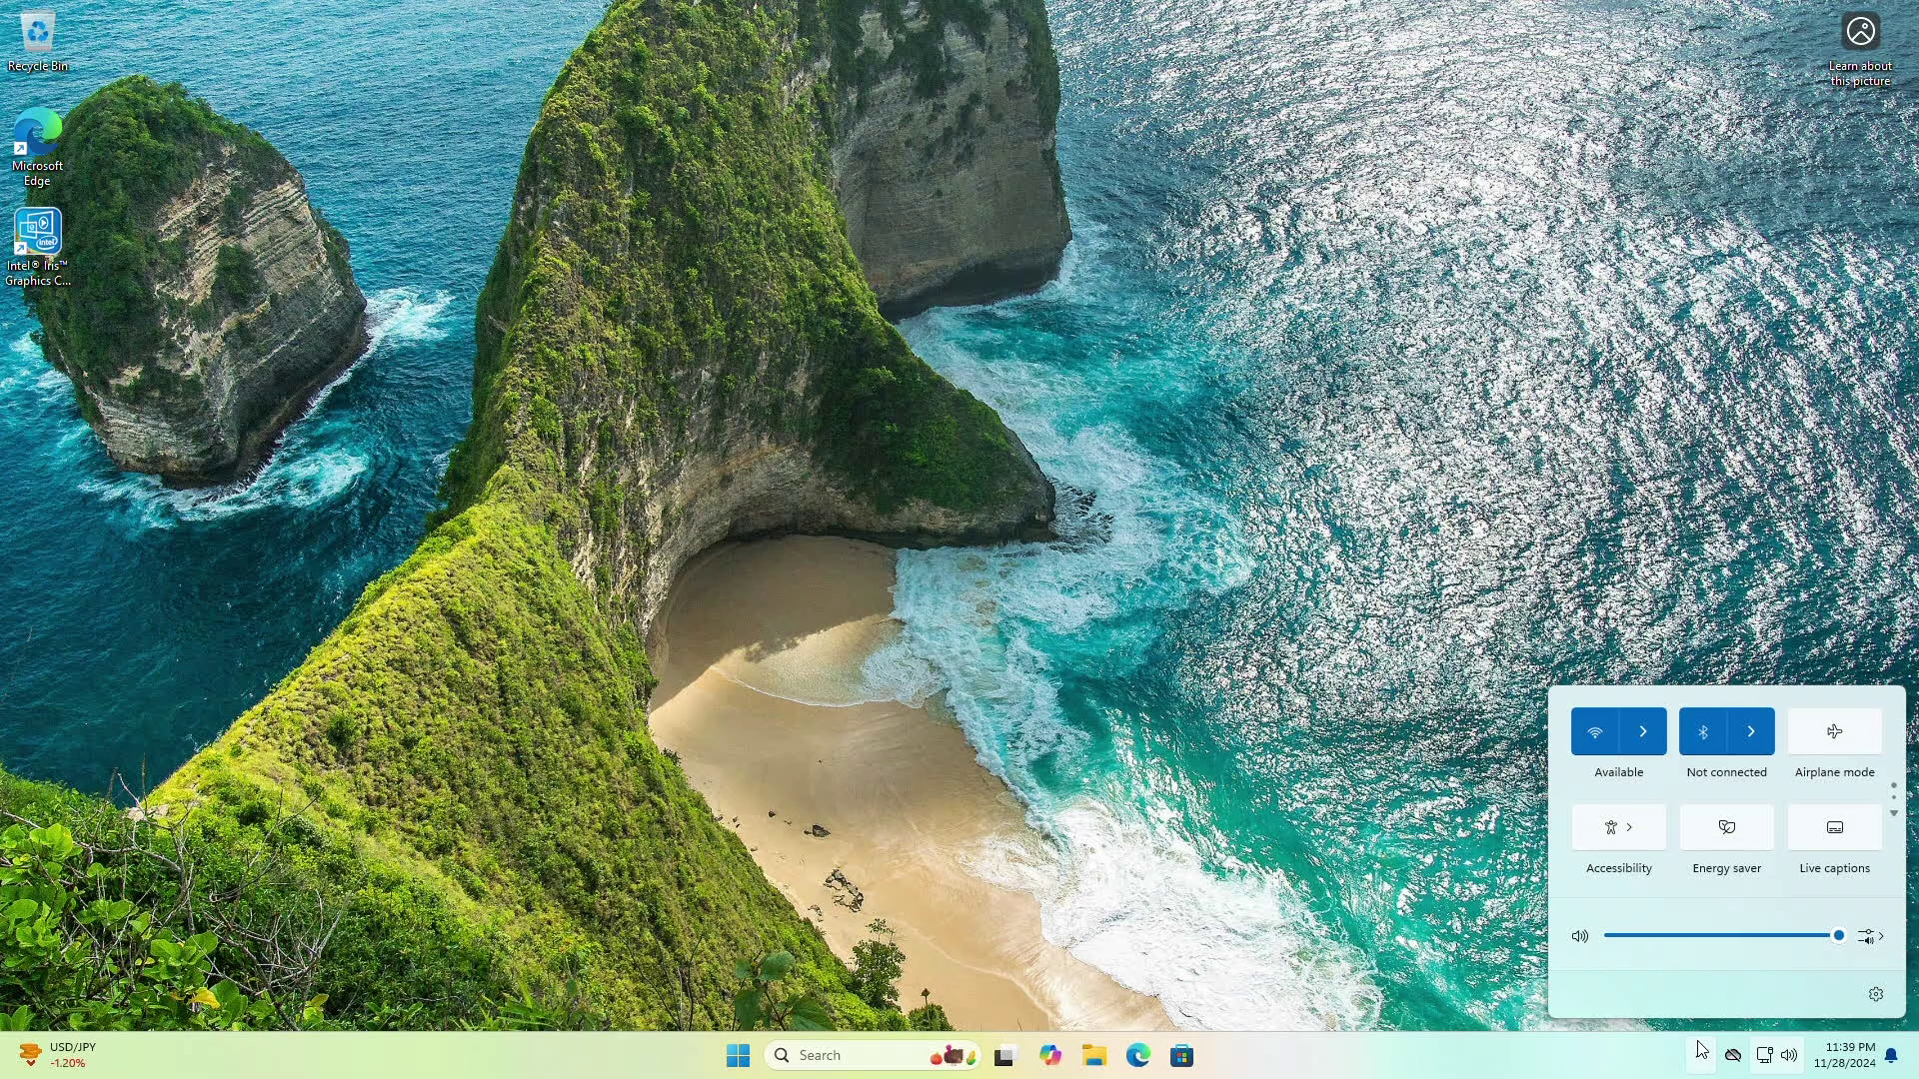
# Restart the computer in macOS through Boot Camp and confirm the restart.
pyautogui.click(1699, 1049)
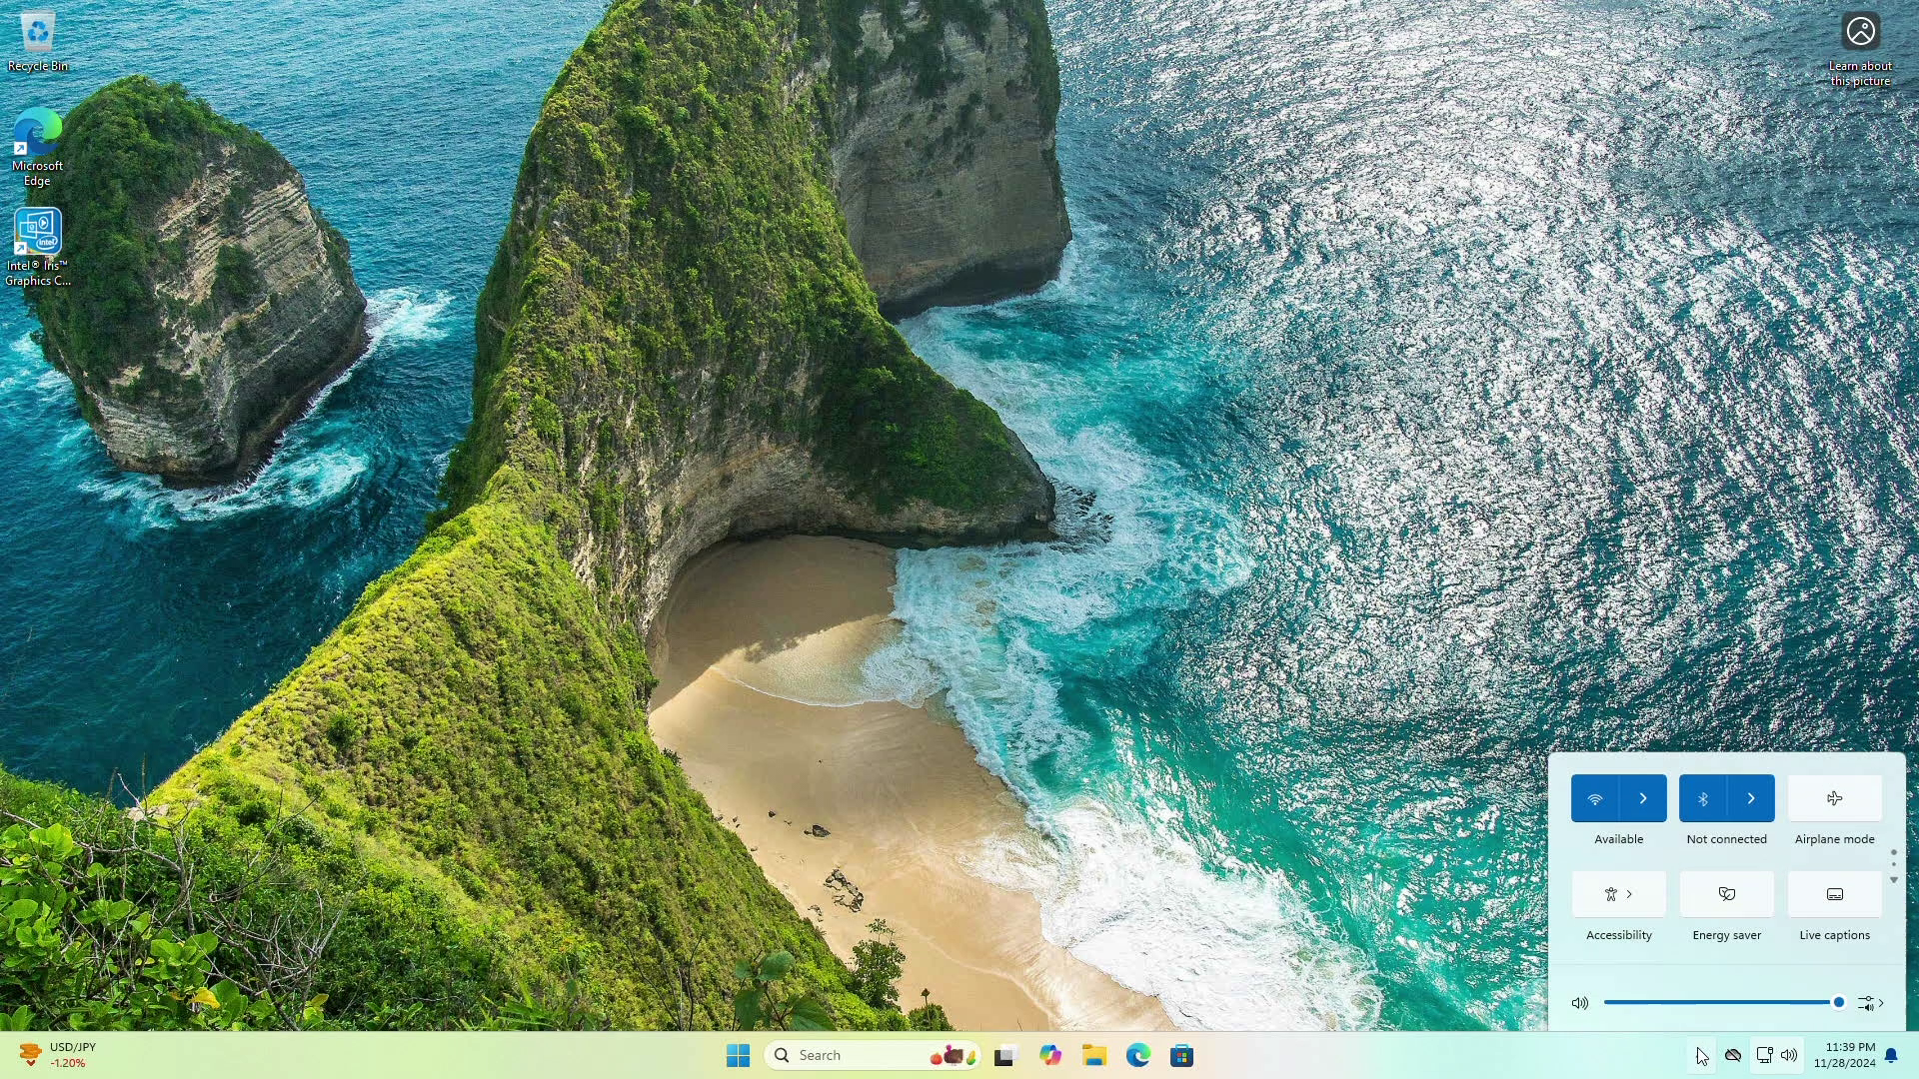
pyautogui.rightClick(1641, 995)
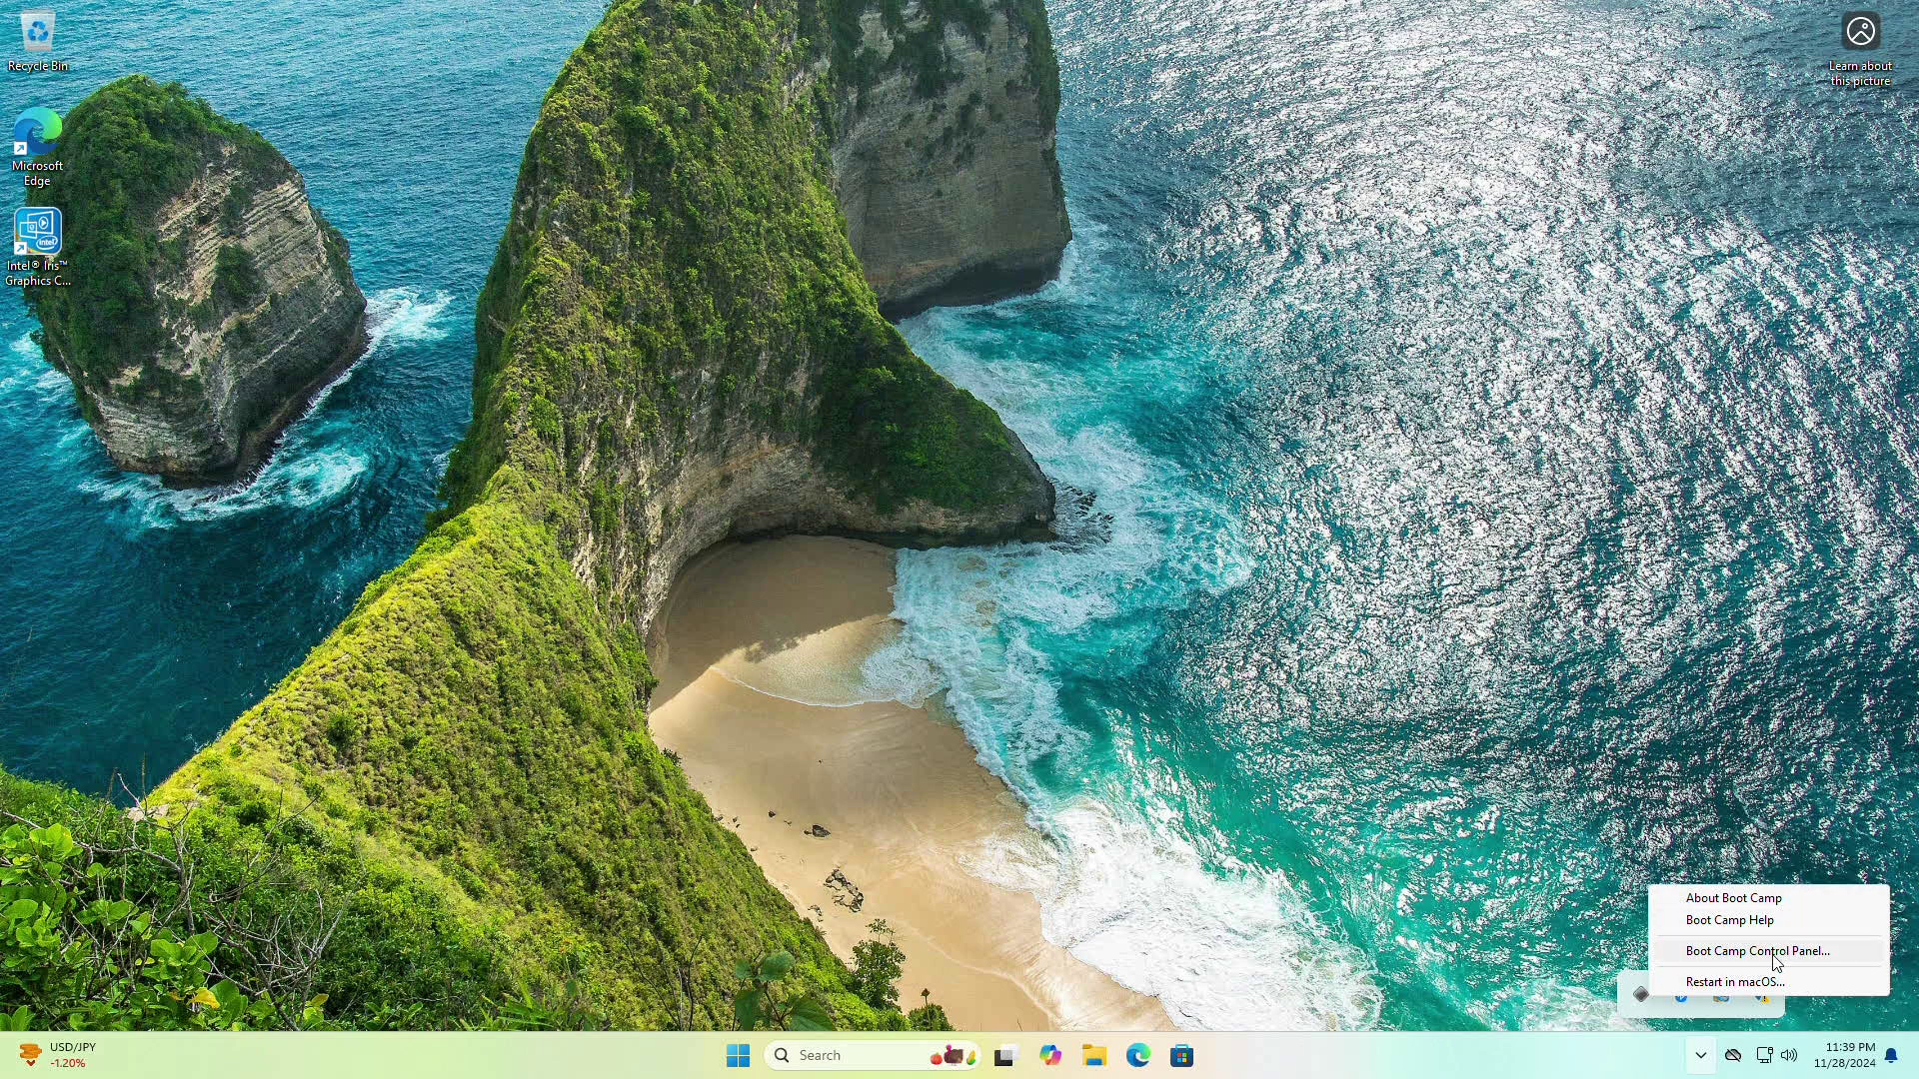
pyautogui.click(1763, 987)
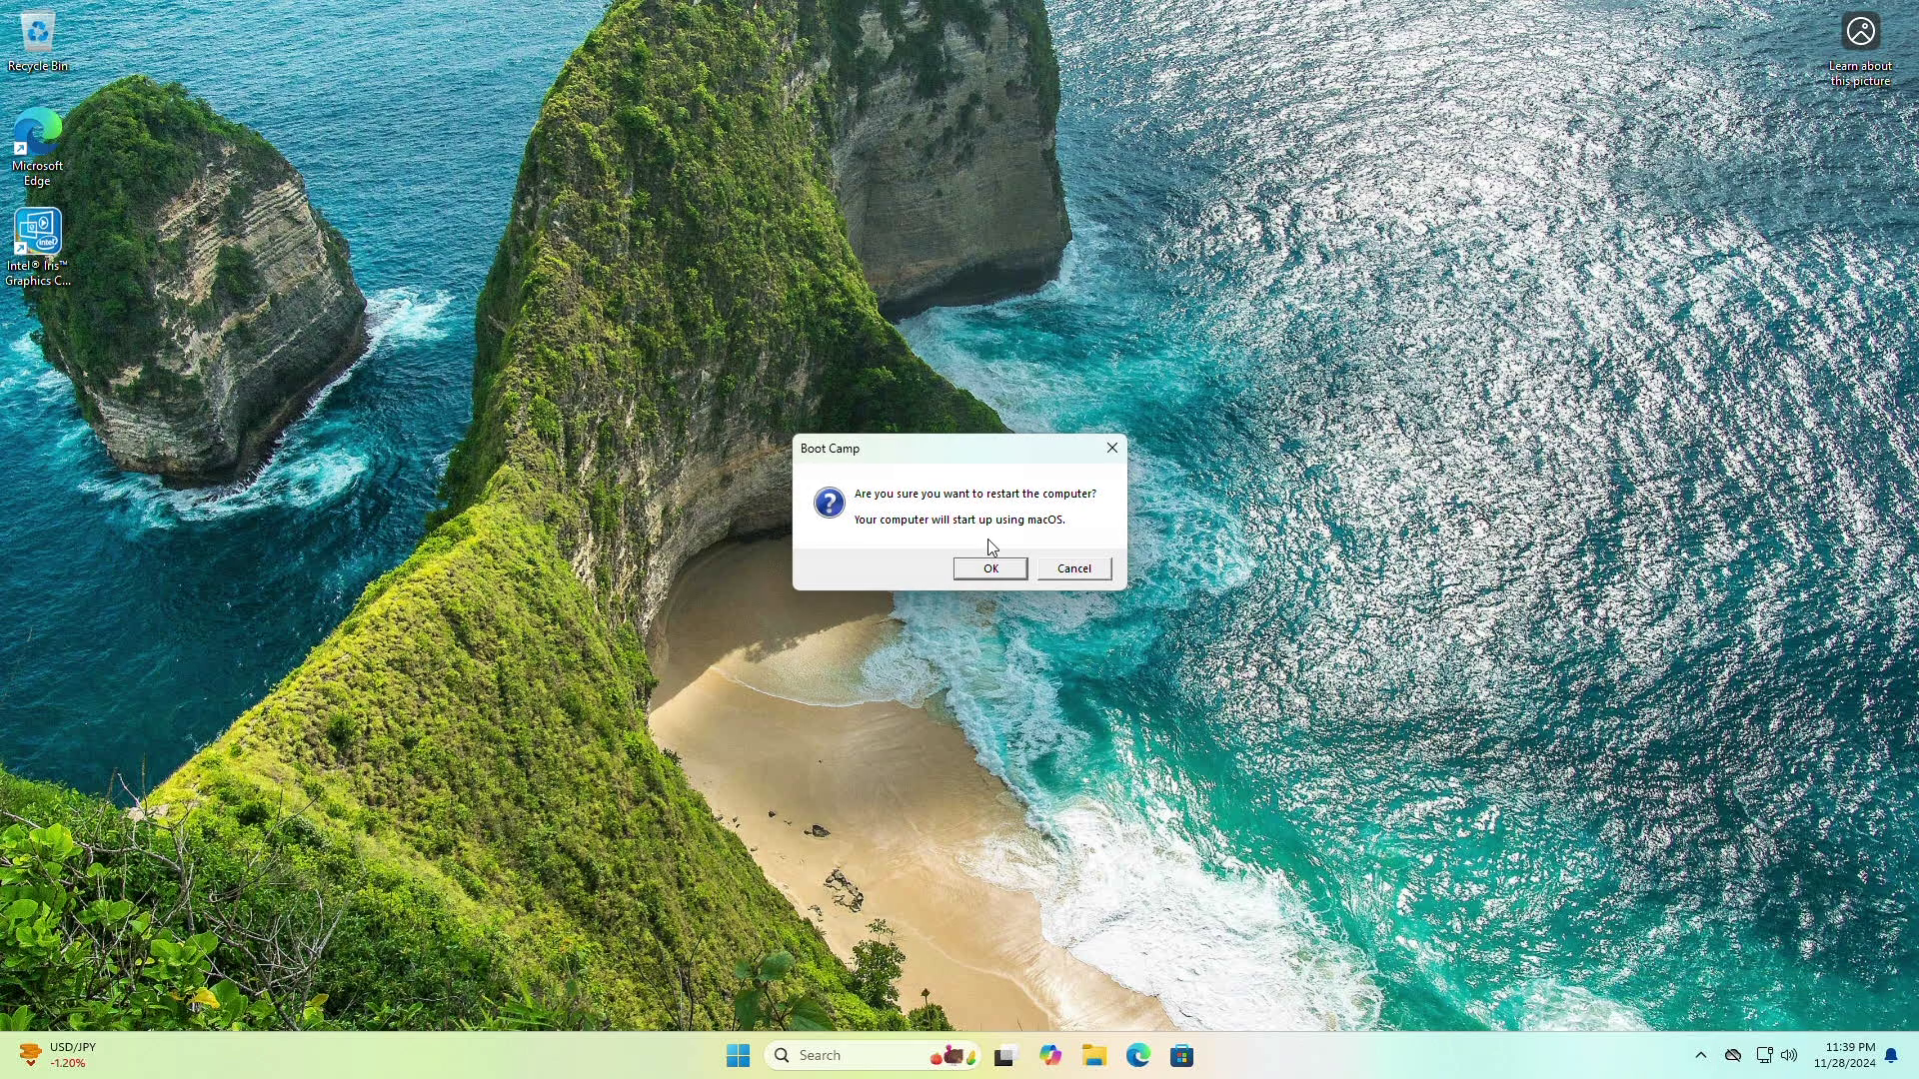
pyautogui.click(989, 570)
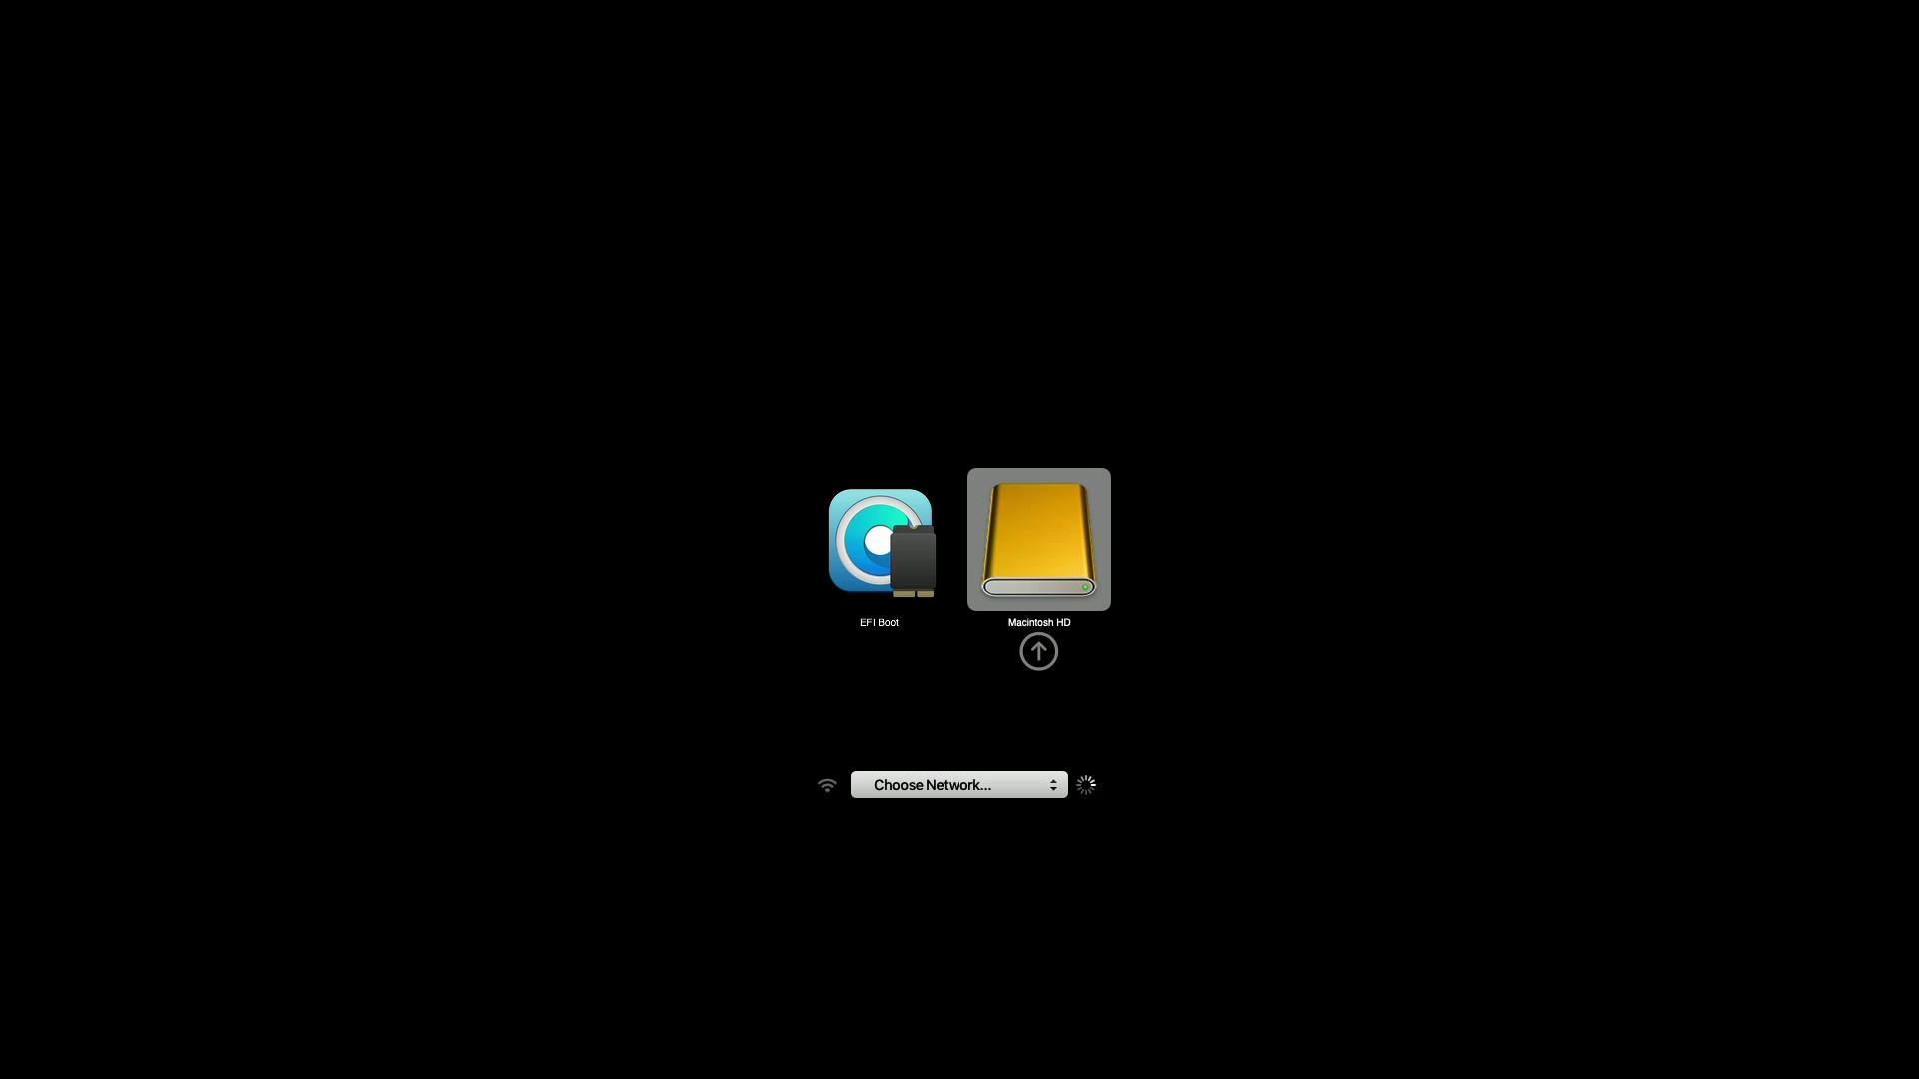
# Start up from EFI Boot, choose Macintosh HD, and log in to macOS with the account password.
pyautogui.press('Left')
pyautogui.press('Return')
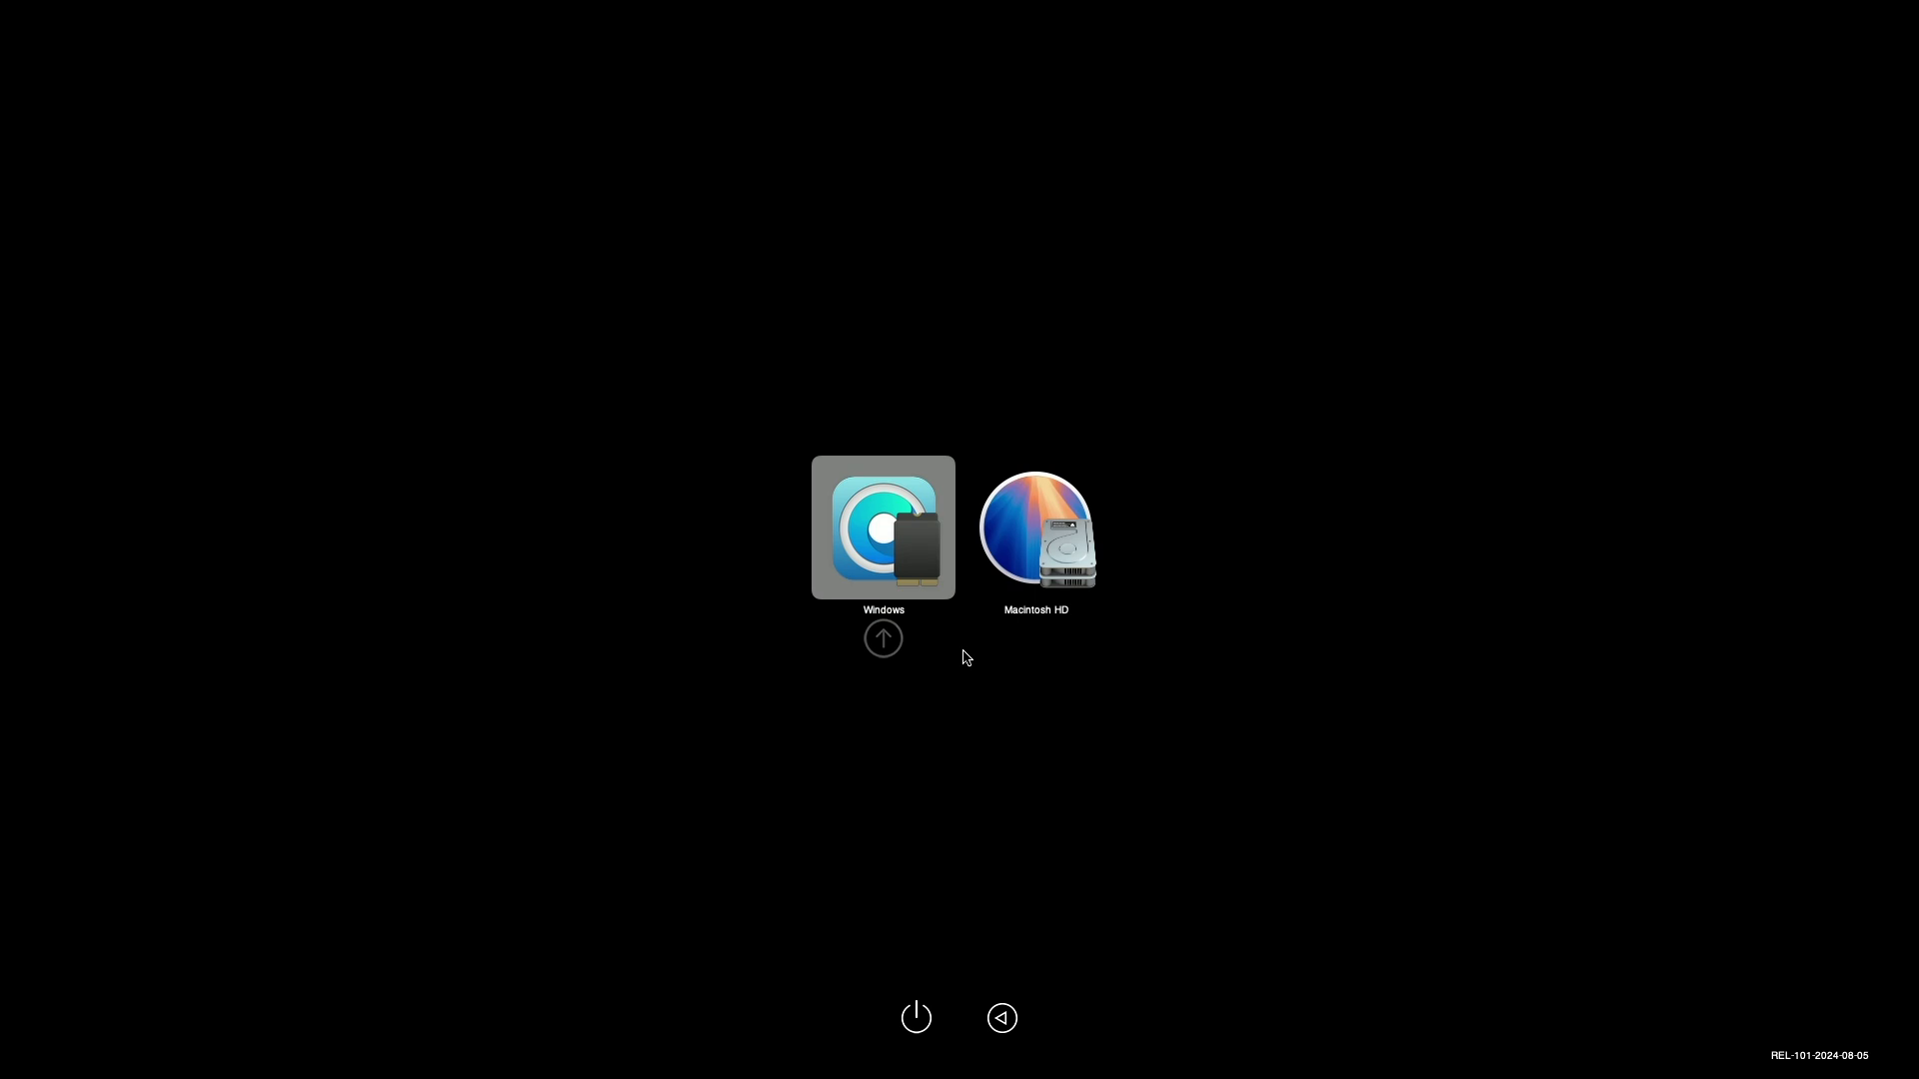
pyautogui.press('Right')
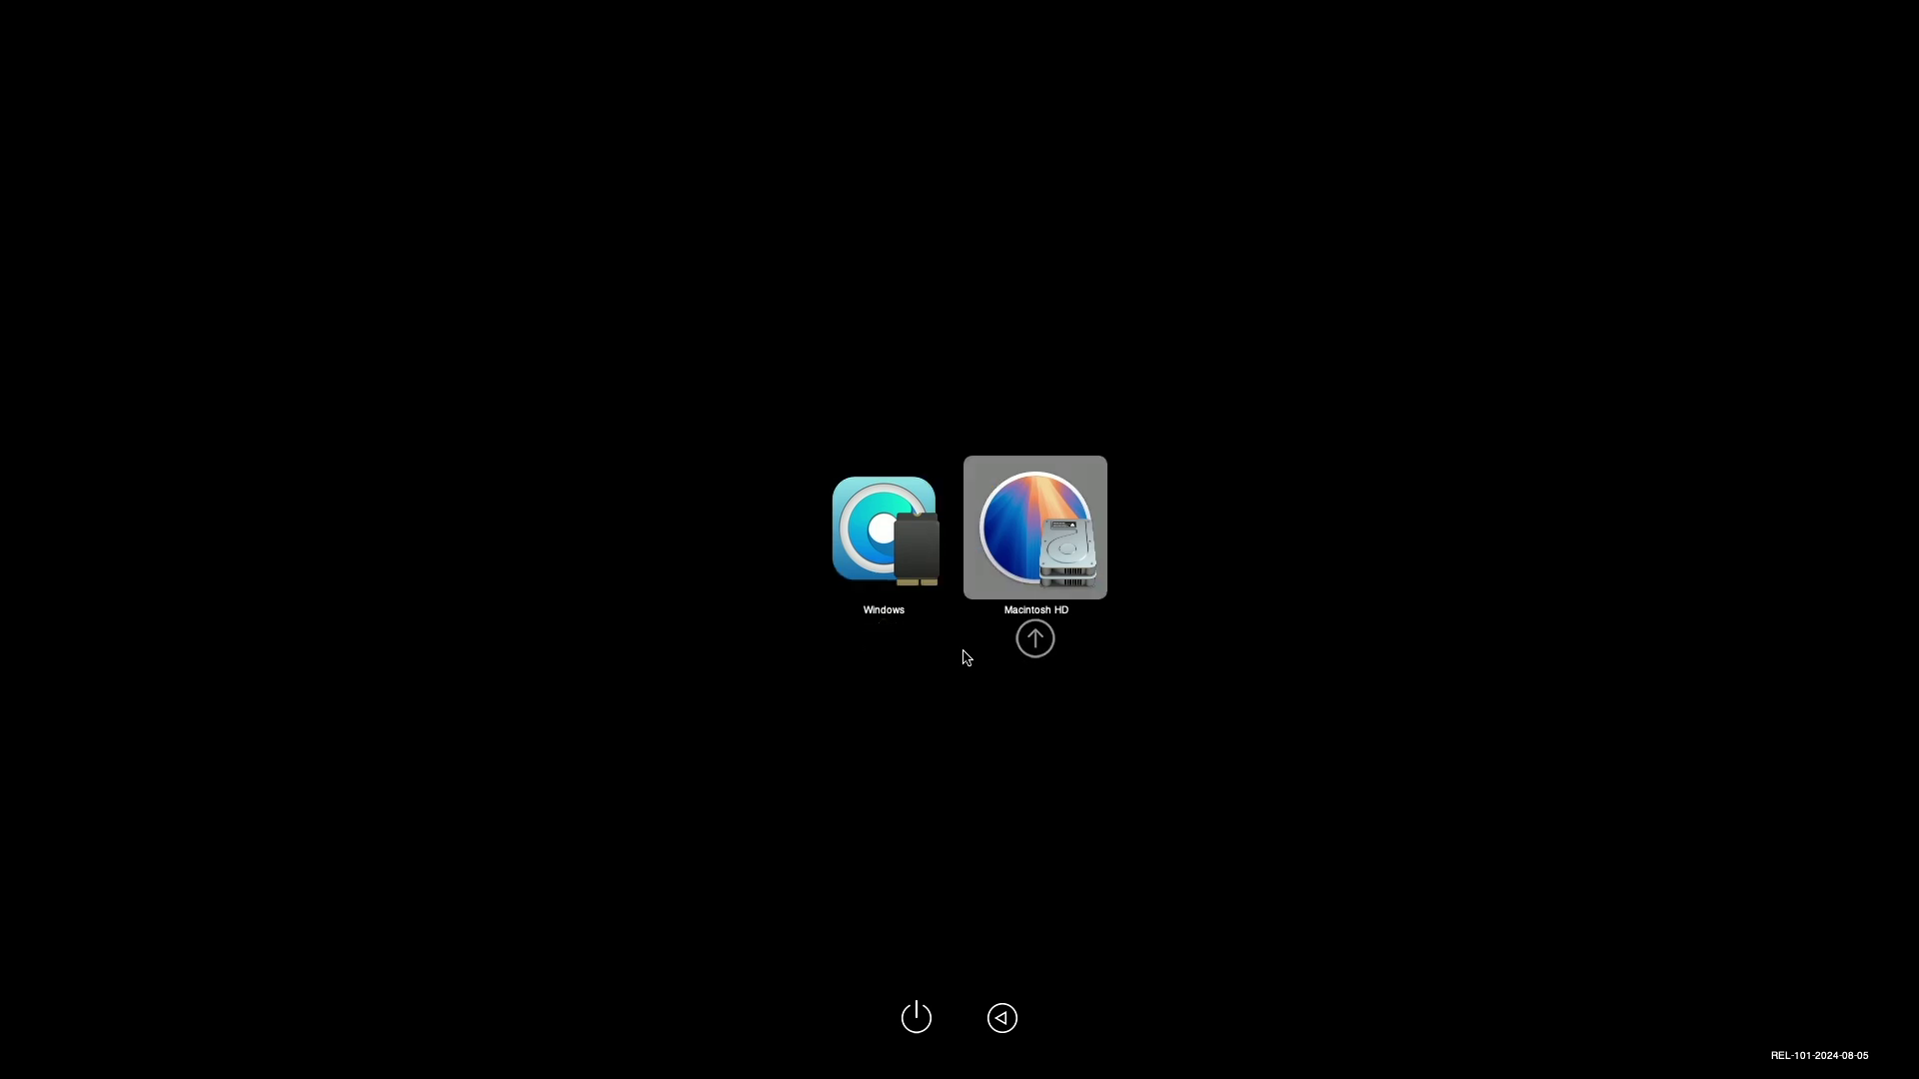
pyautogui.press('Return')
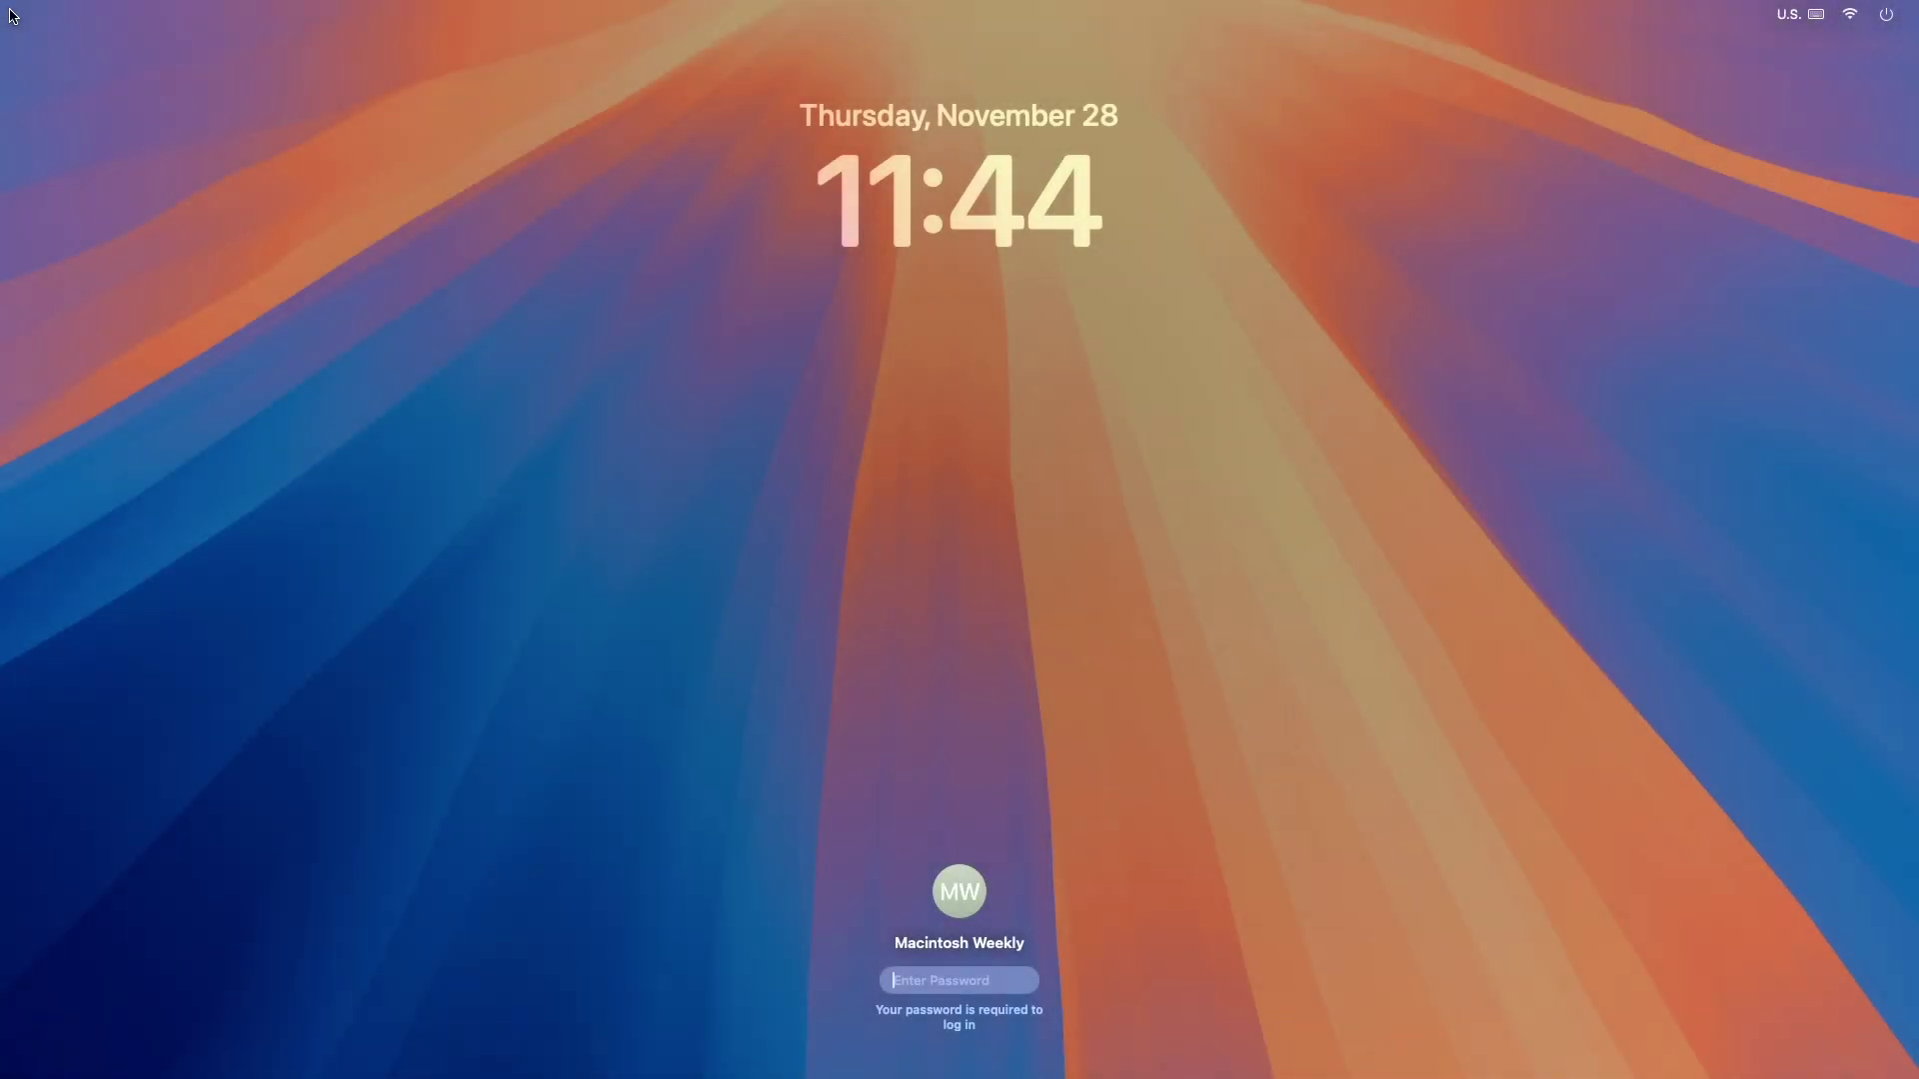
pyautogui.write('••••')
pyautogui.press('Return')
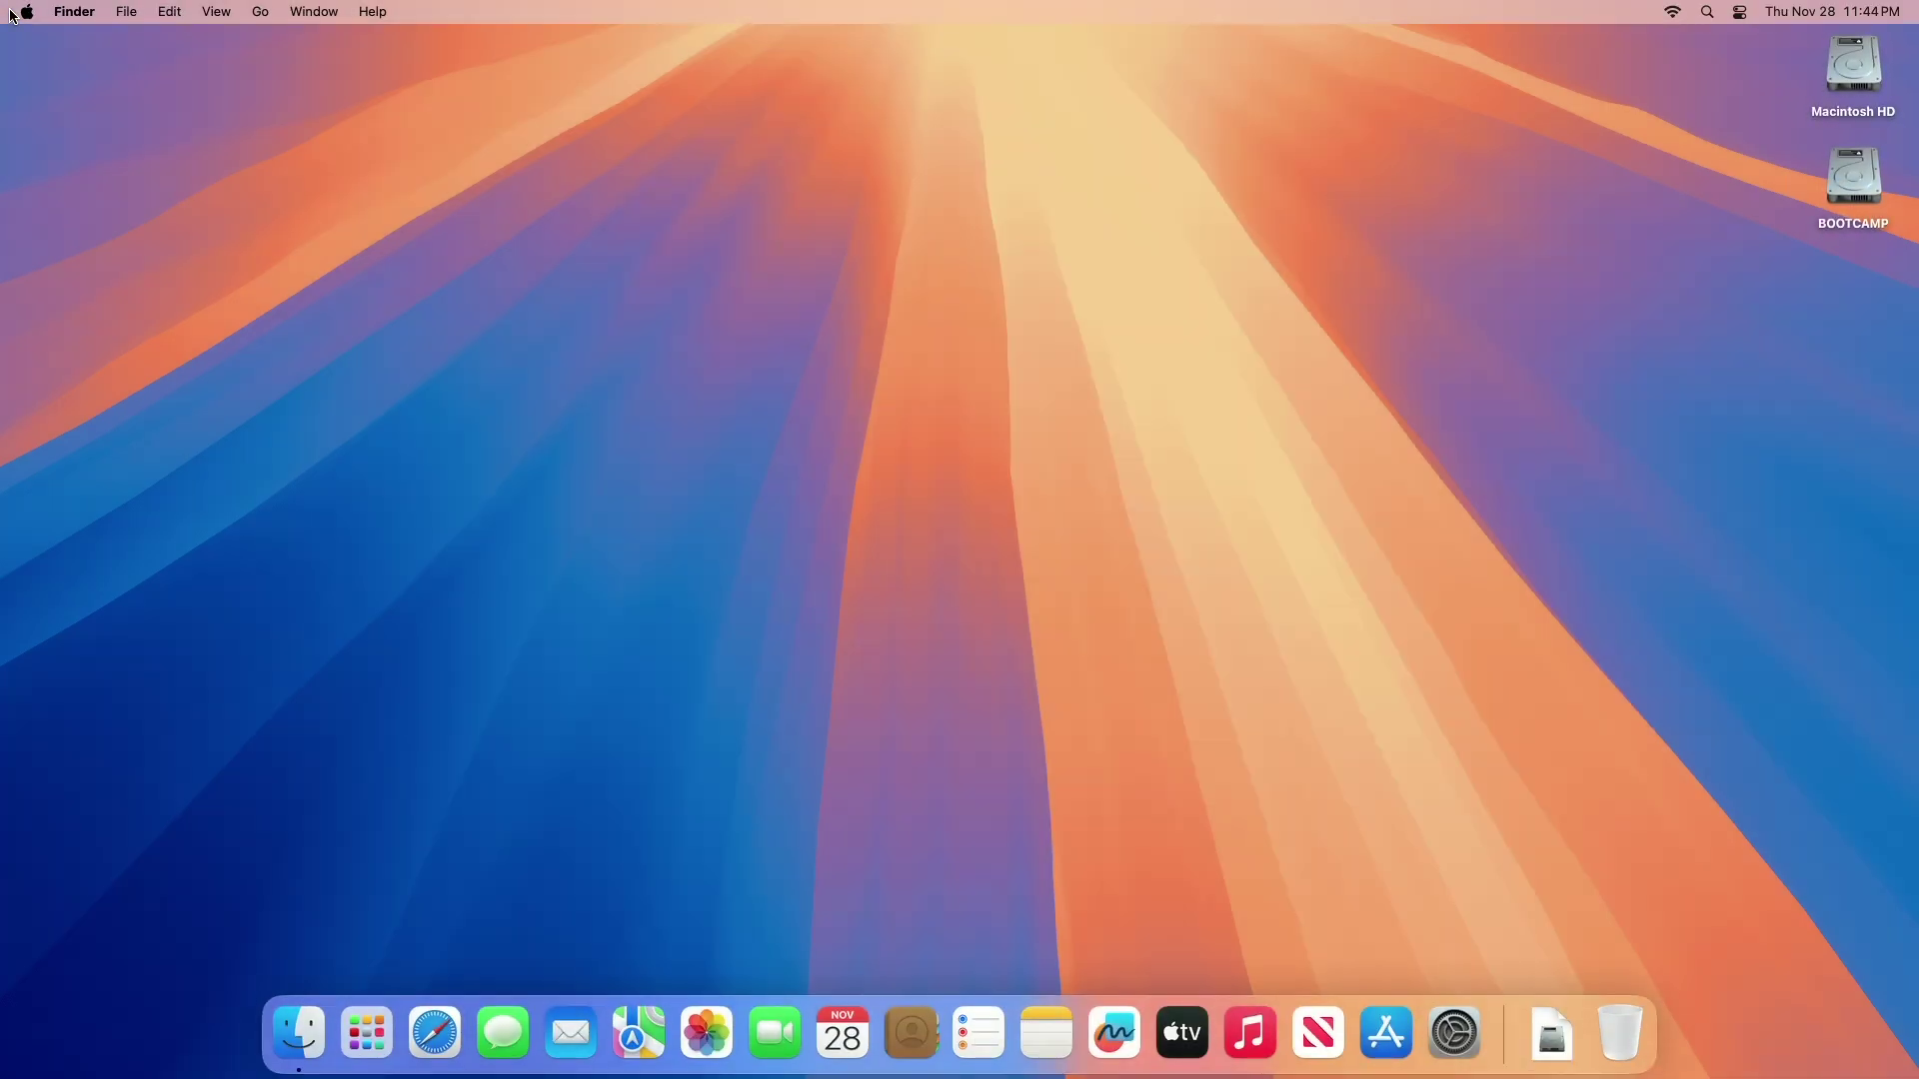
# Select BOOTCAMP Windows as the startup disk in System Settings and authorize the change with the account password.
pyautogui.click(1455, 1034)
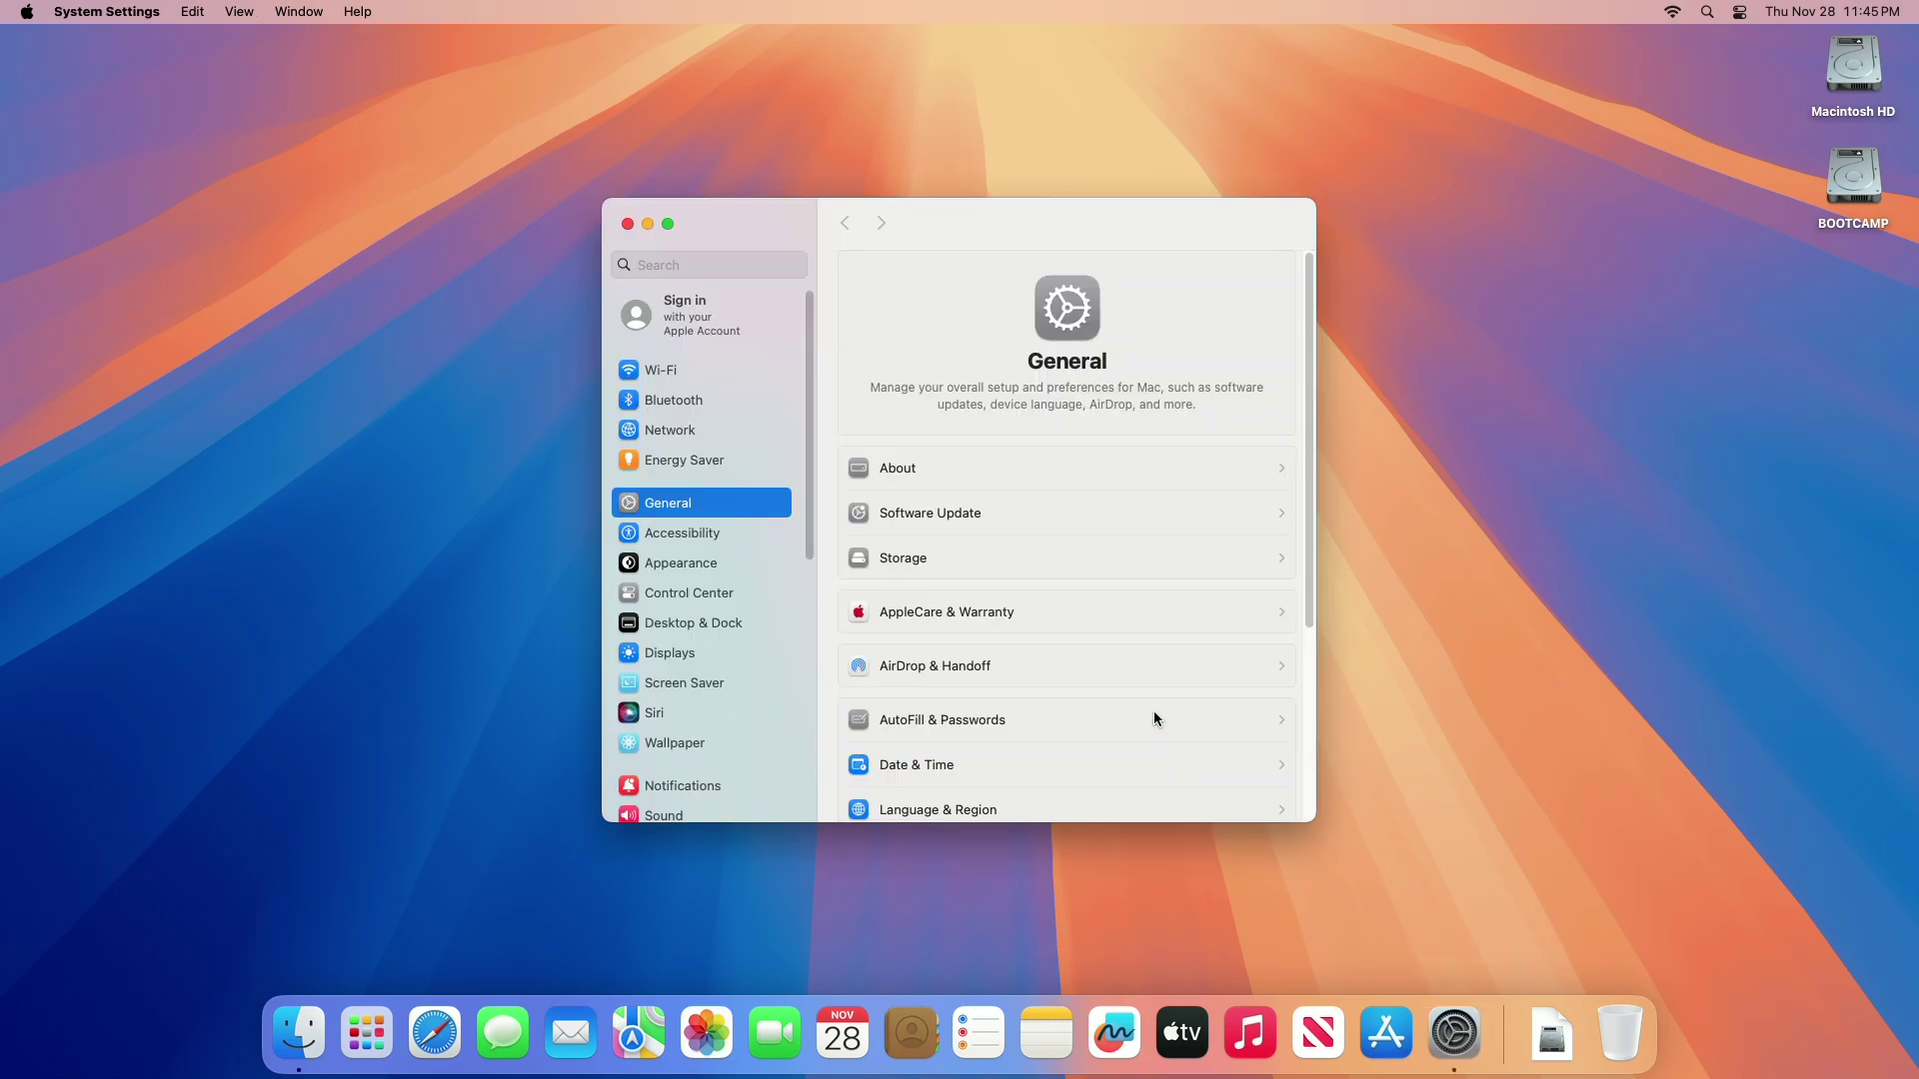
pyautogui.moveTo(1305, 551); pyautogui.dragTo(1299, 780)
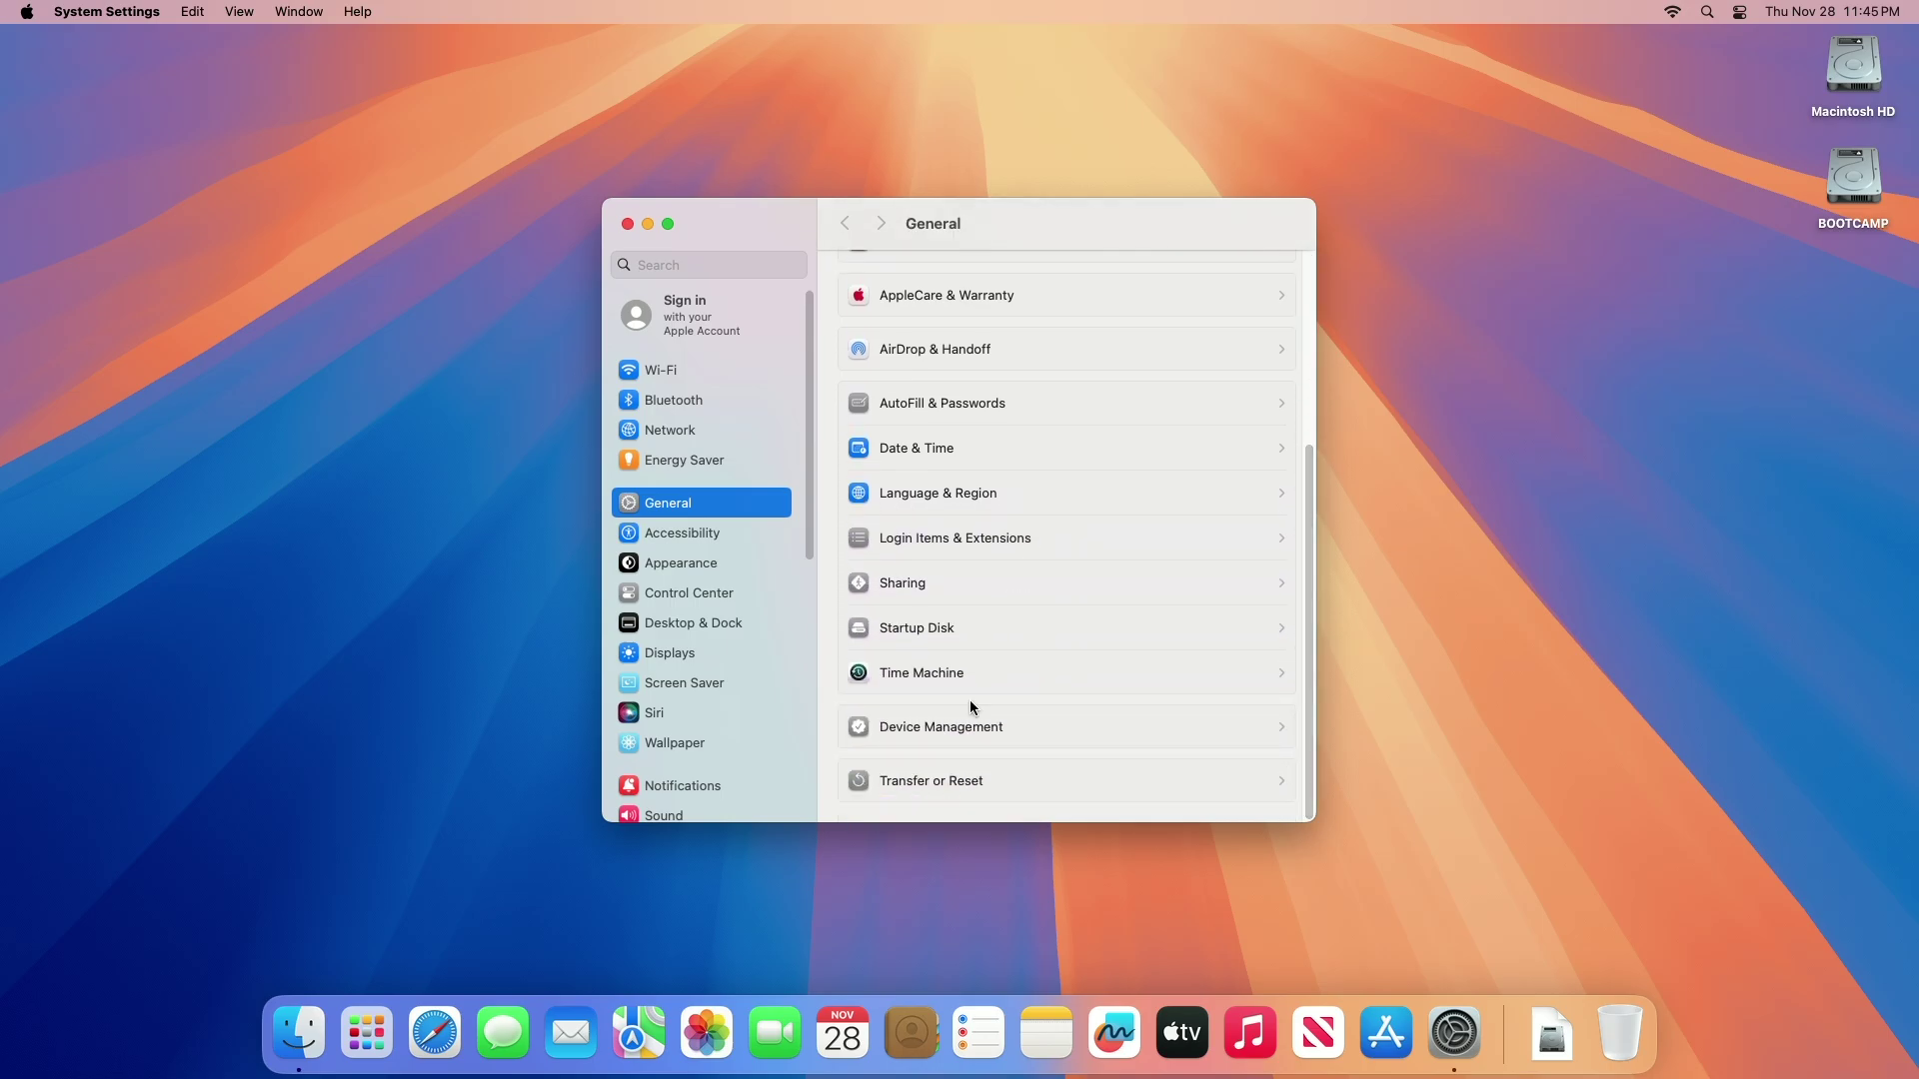
pyautogui.click(962, 627)
pyautogui.click(994, 415)
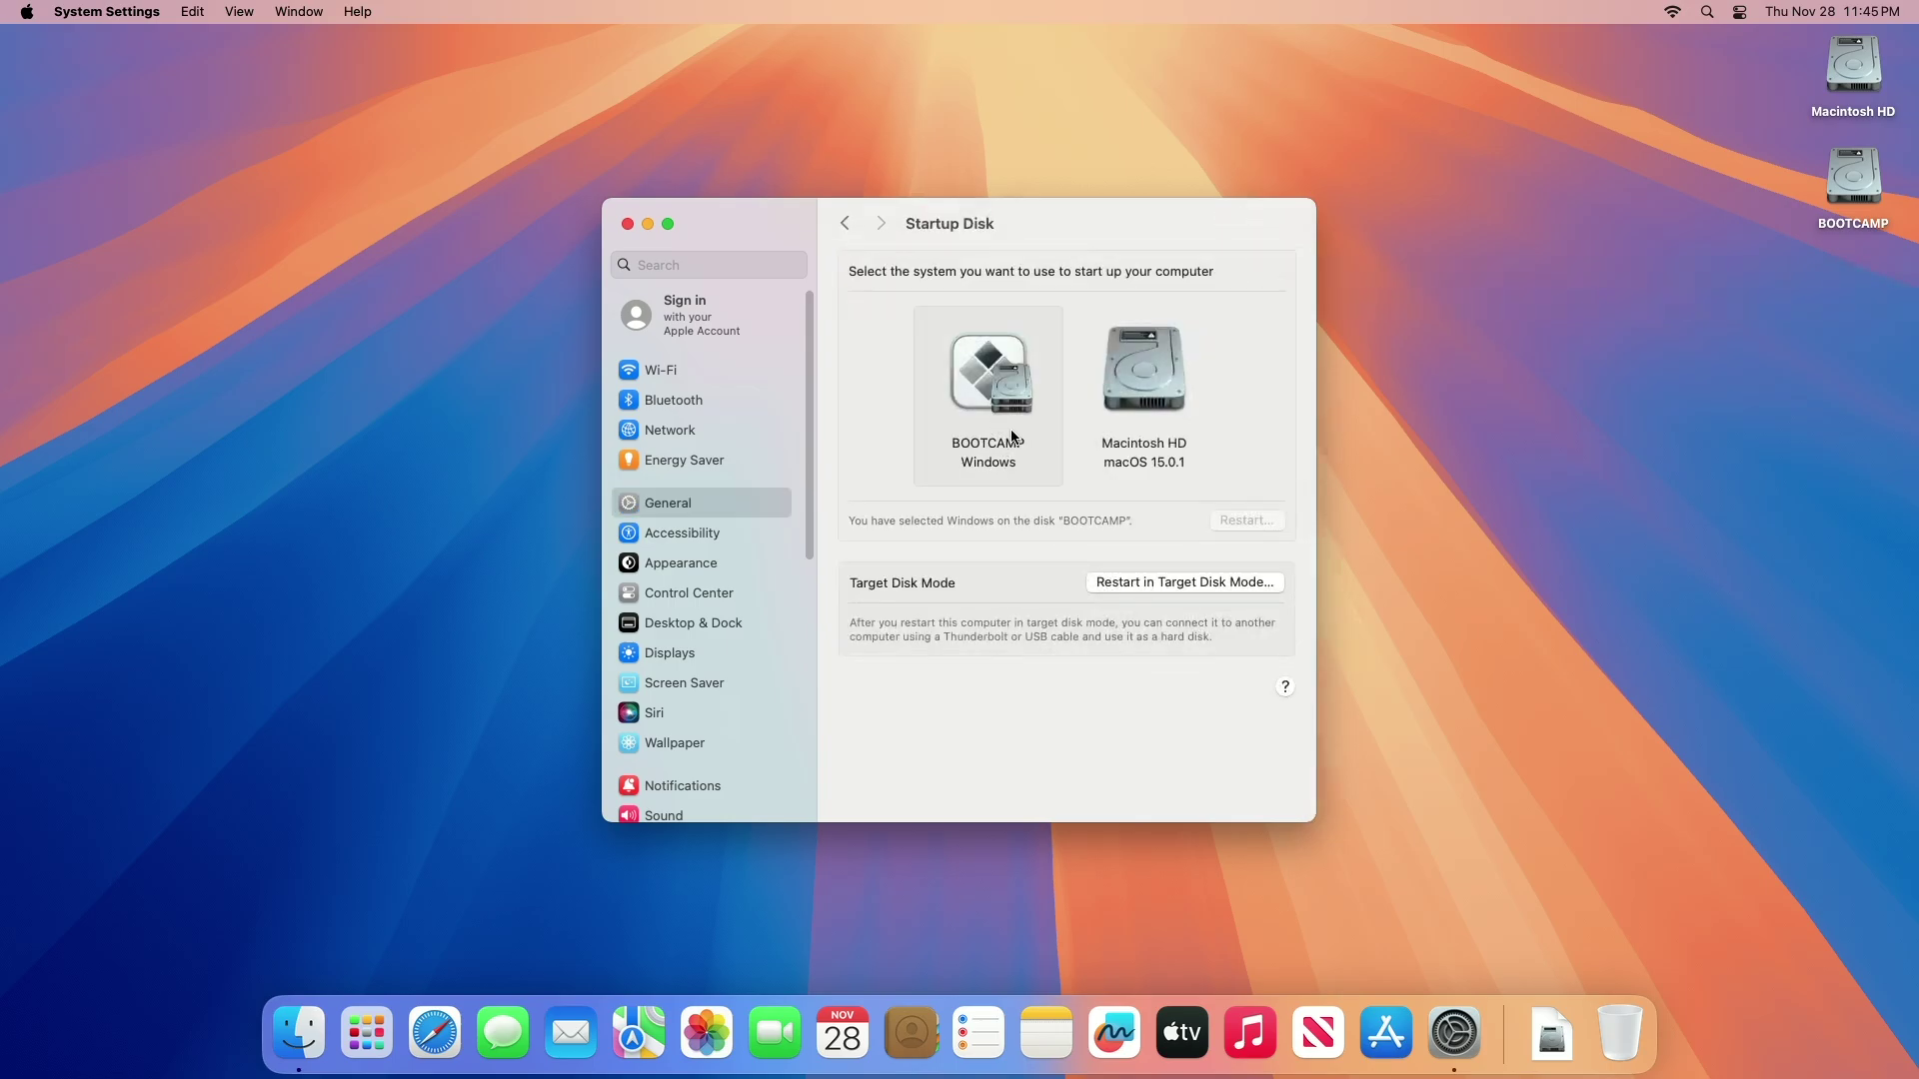
pyautogui.write('•••')
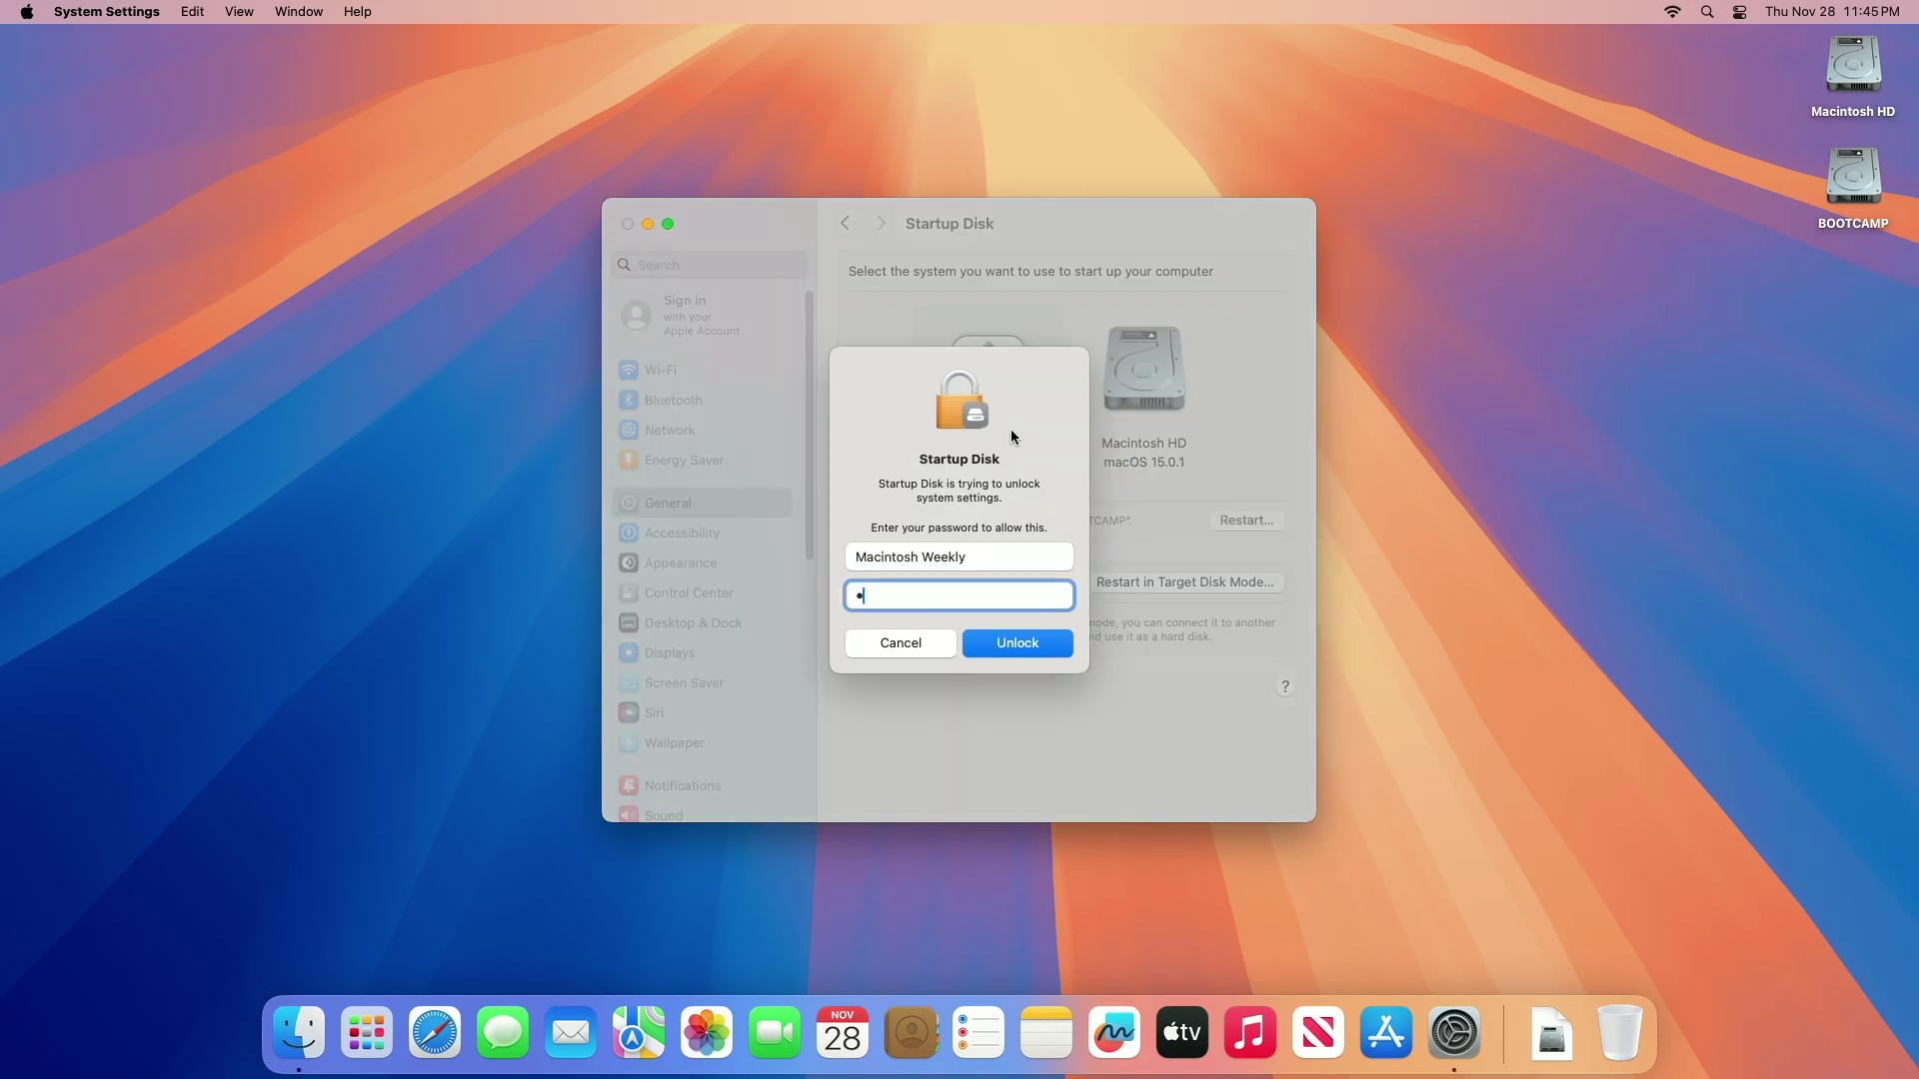
pyautogui.write('•')
pyautogui.press('Return')
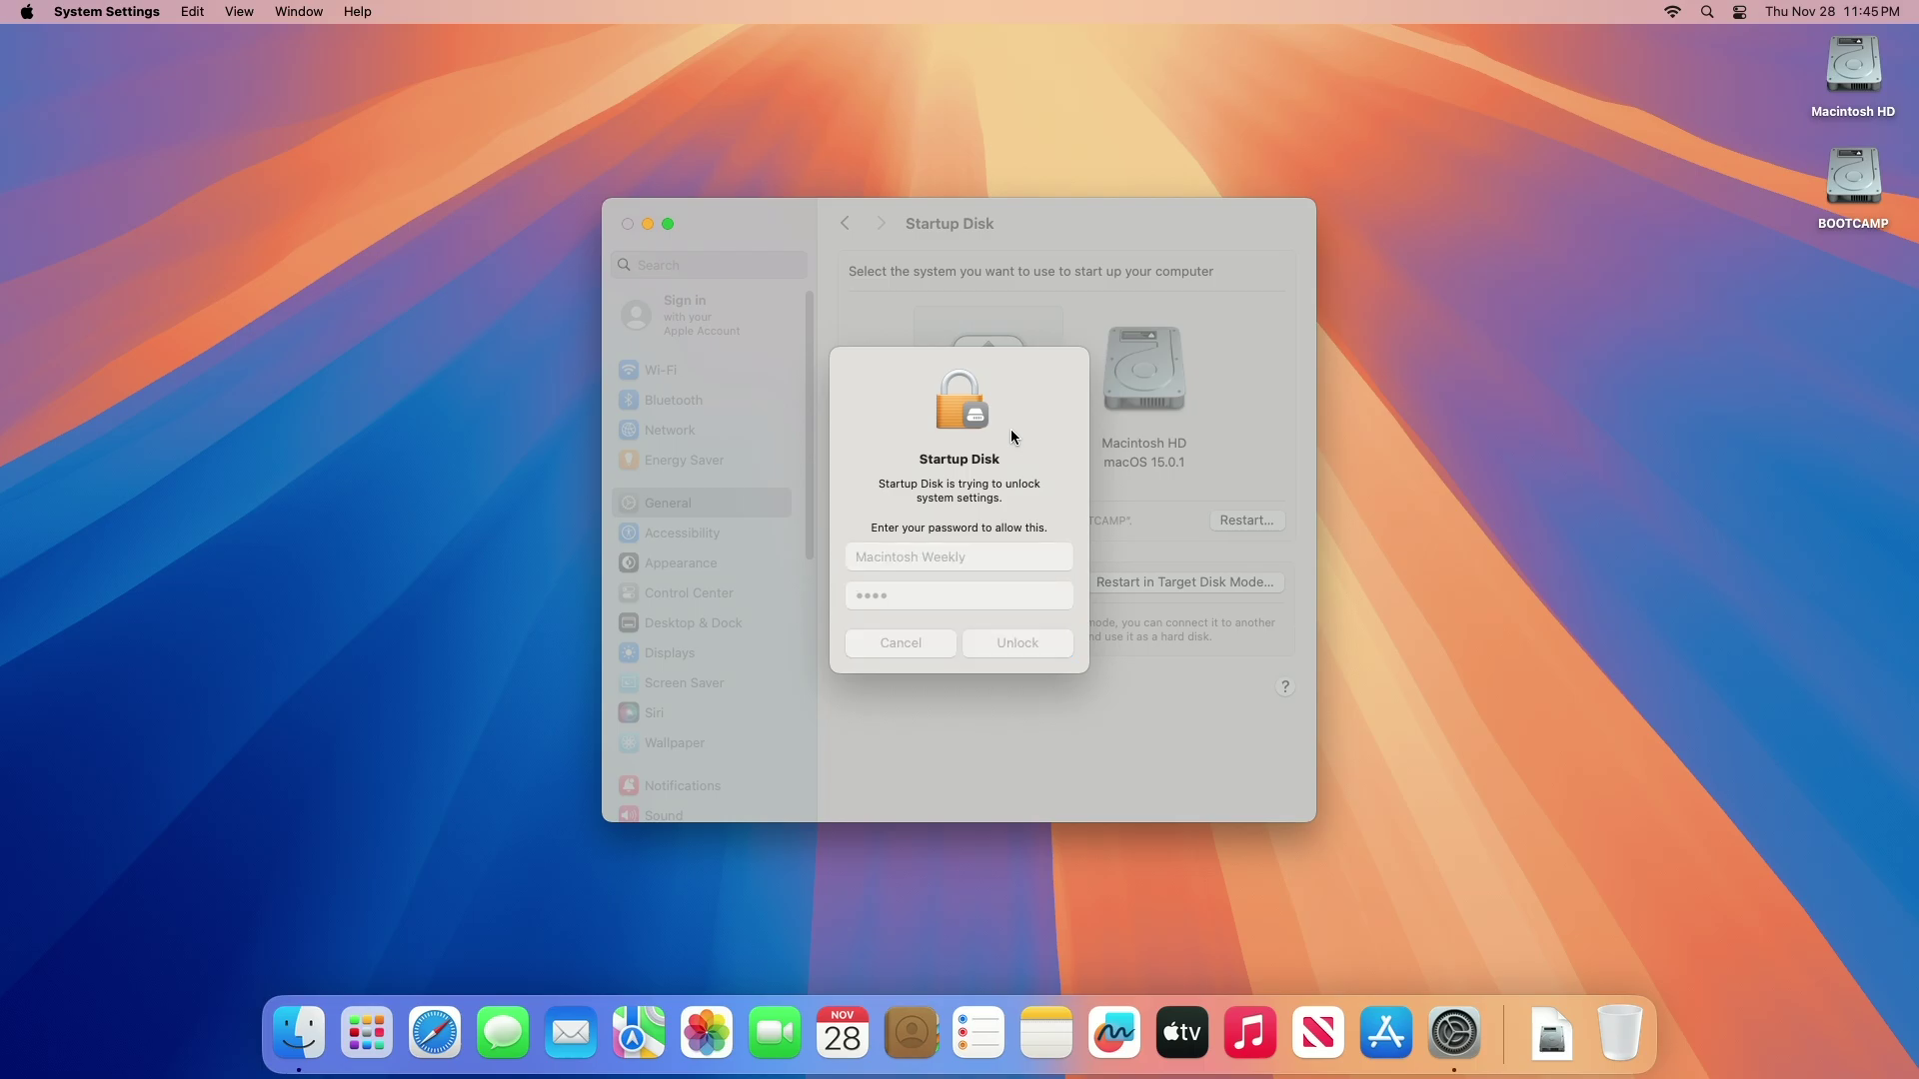
# Restart from the selected startup disk, boot the Windows entry, and open Start on the Windows desktop.
pyautogui.click(1241, 524)
pyautogui.click(1063, 597)
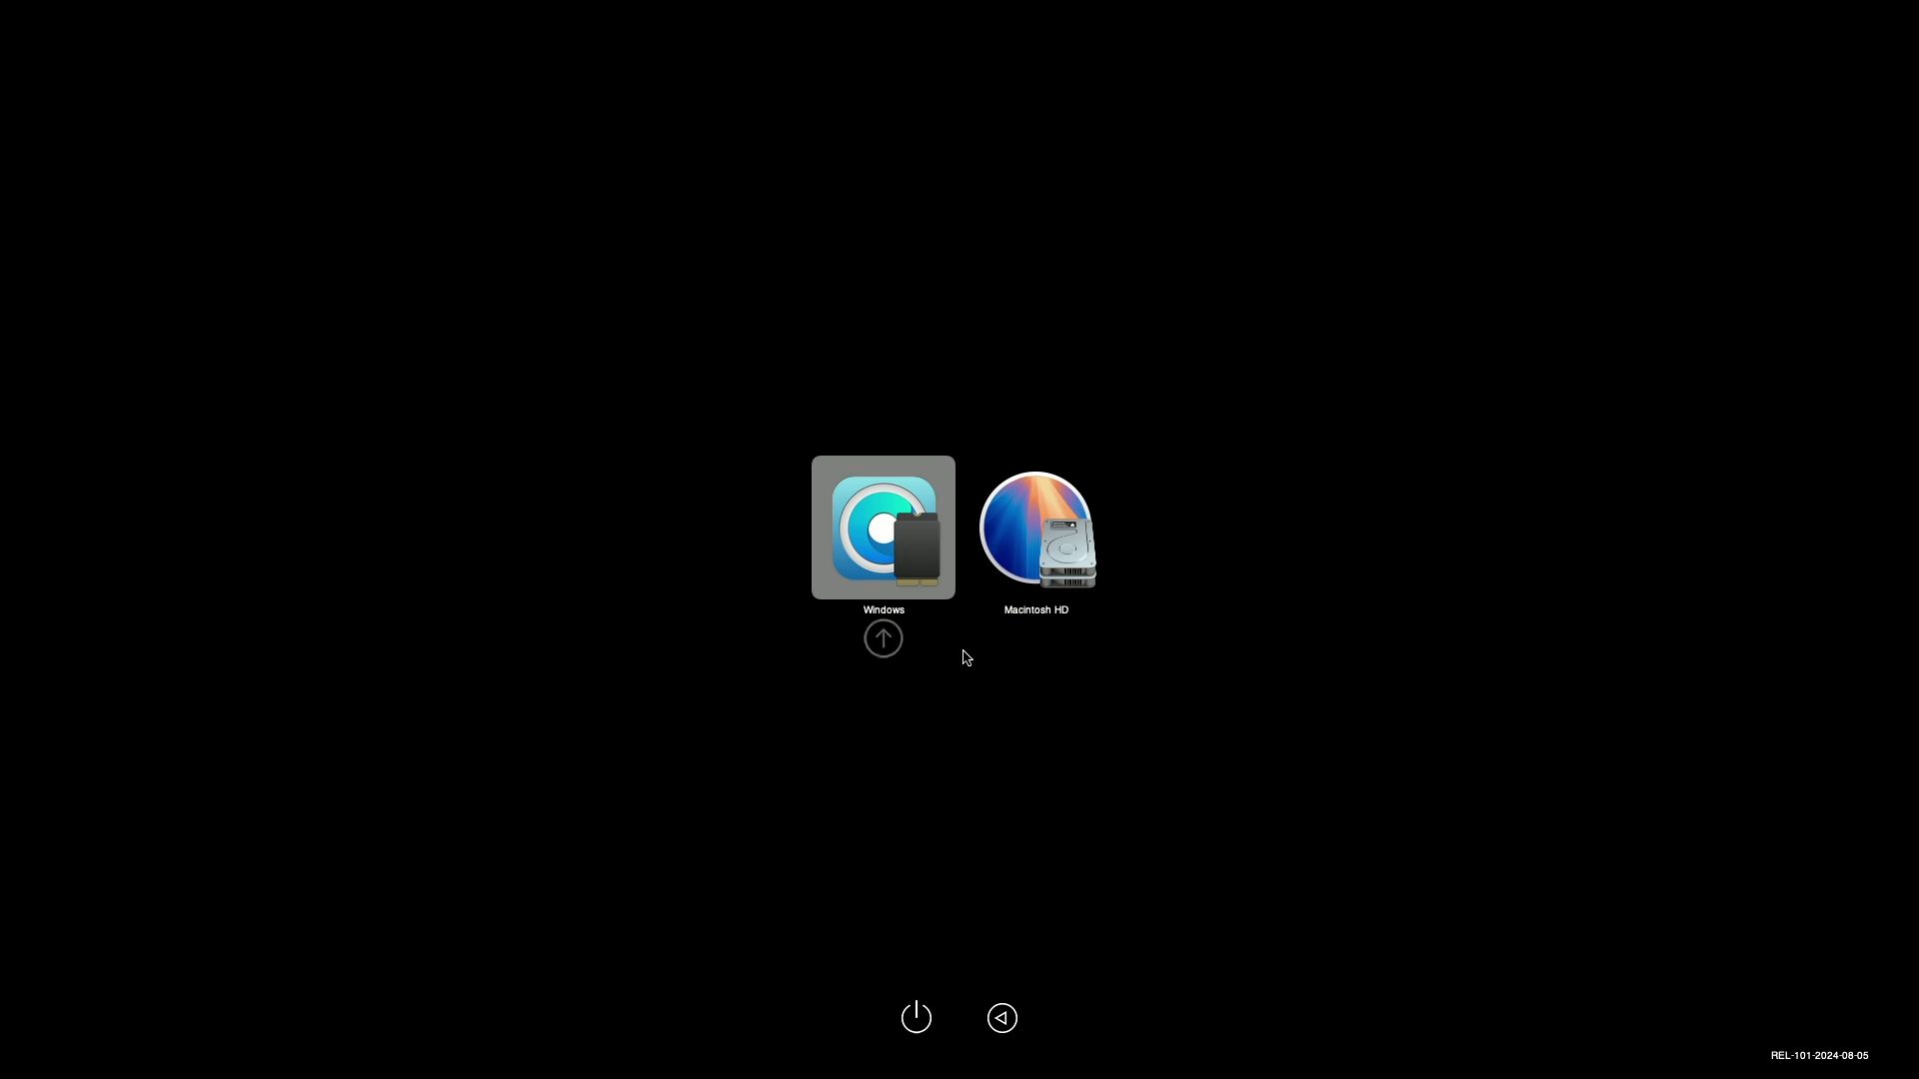
pyautogui.press('Return')
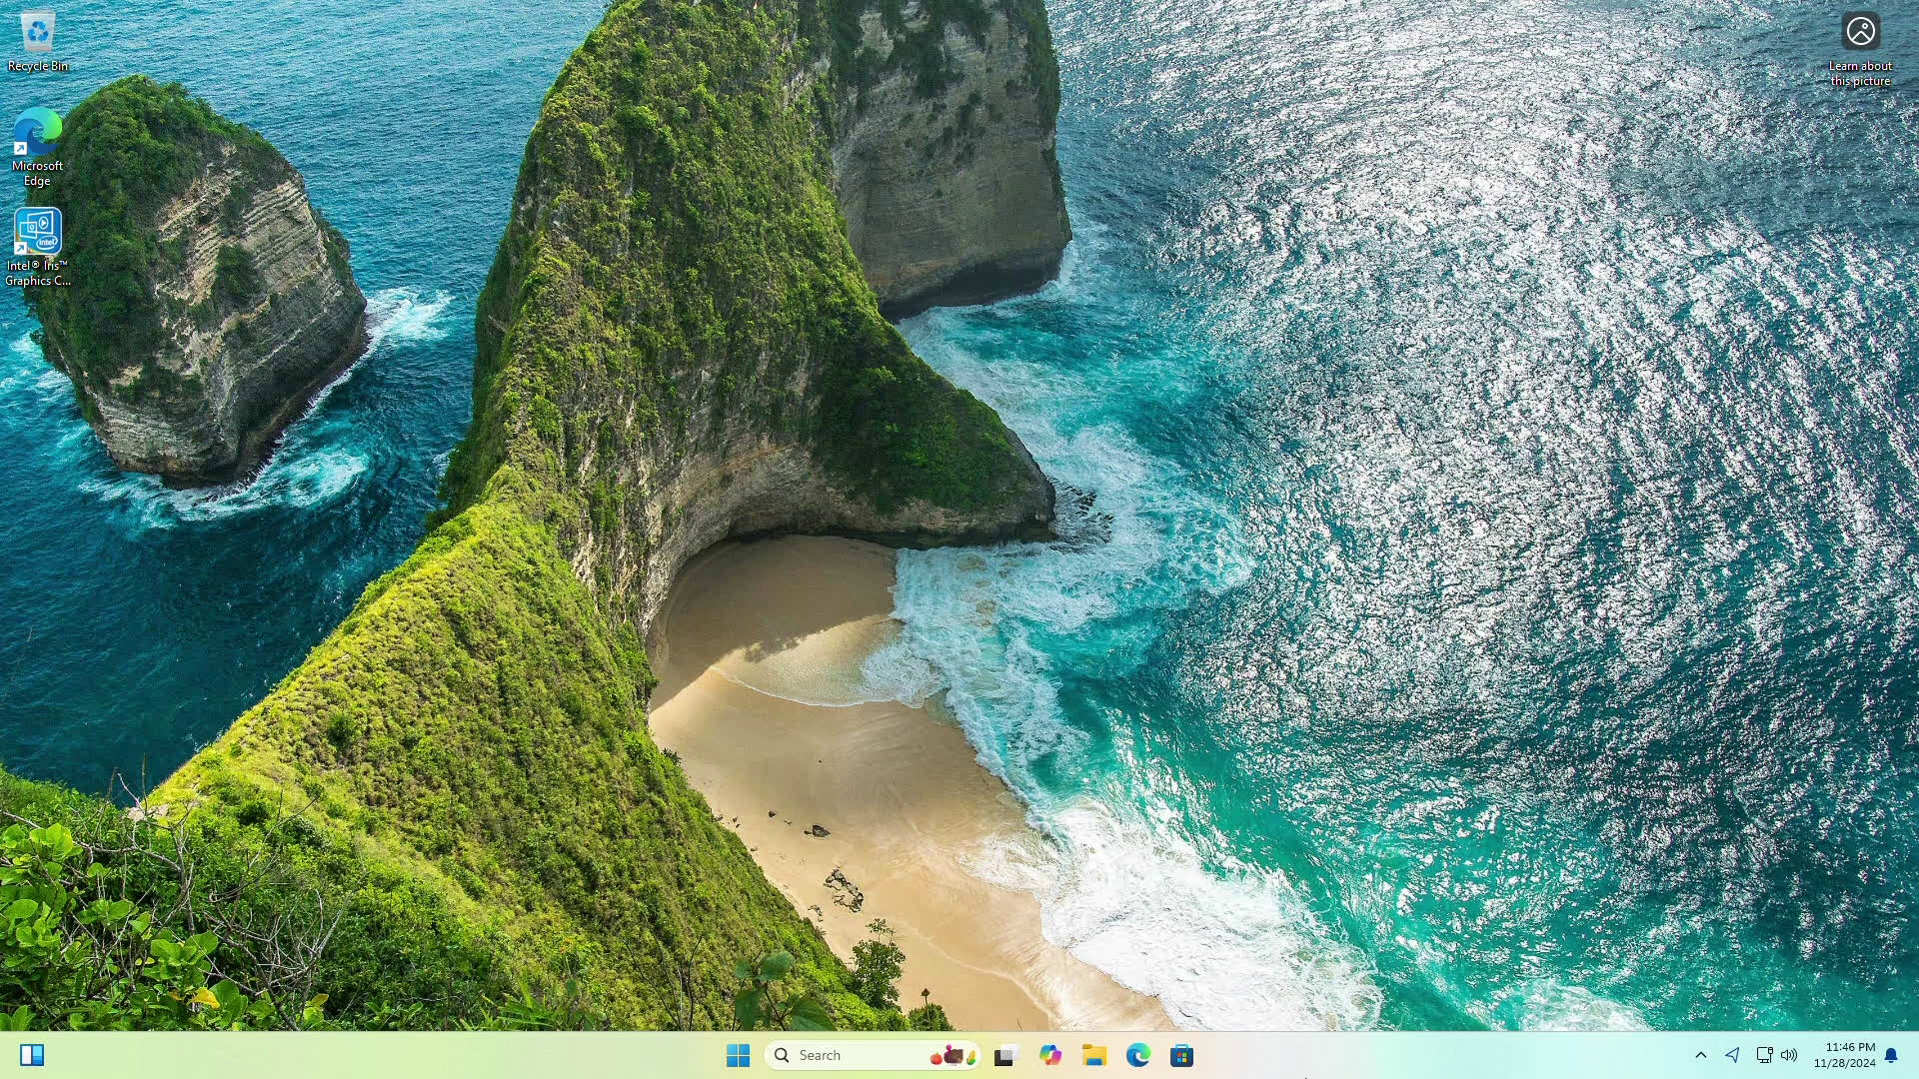
pyautogui.click(734, 1063)
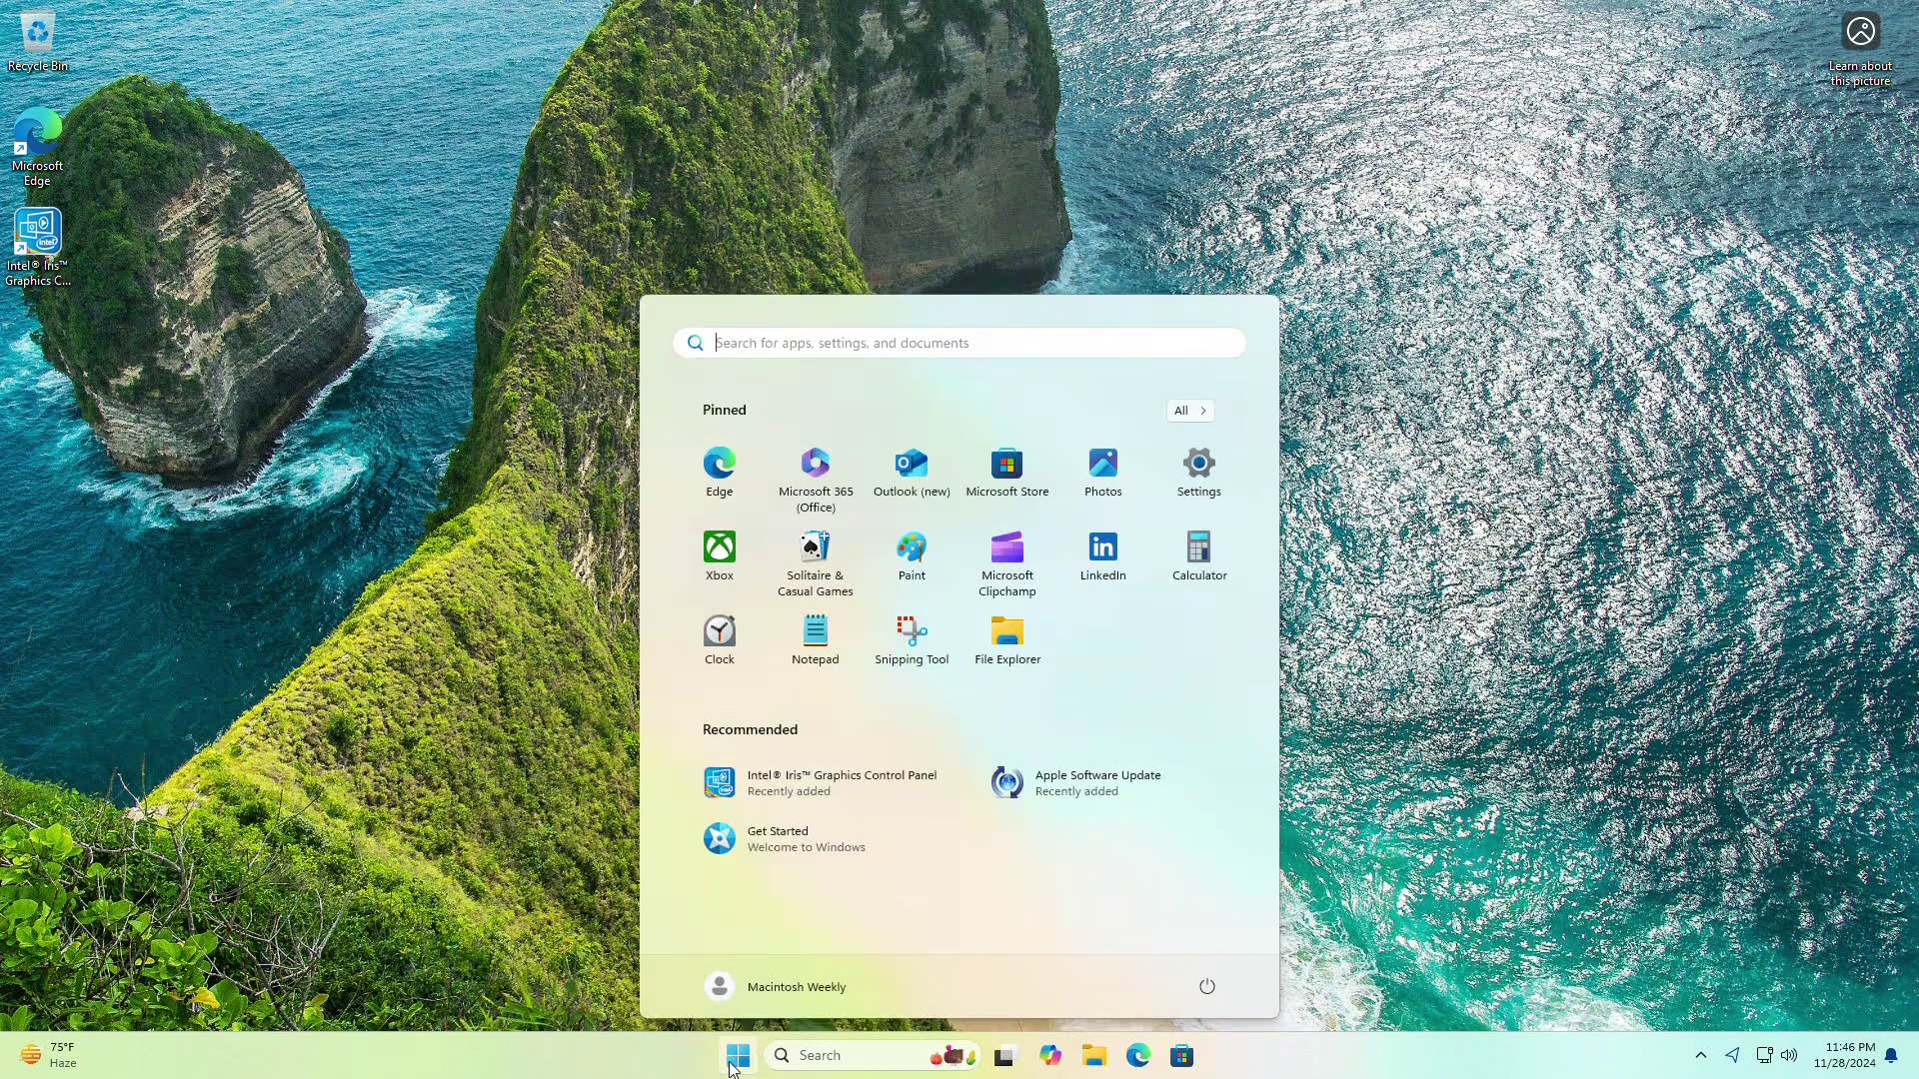